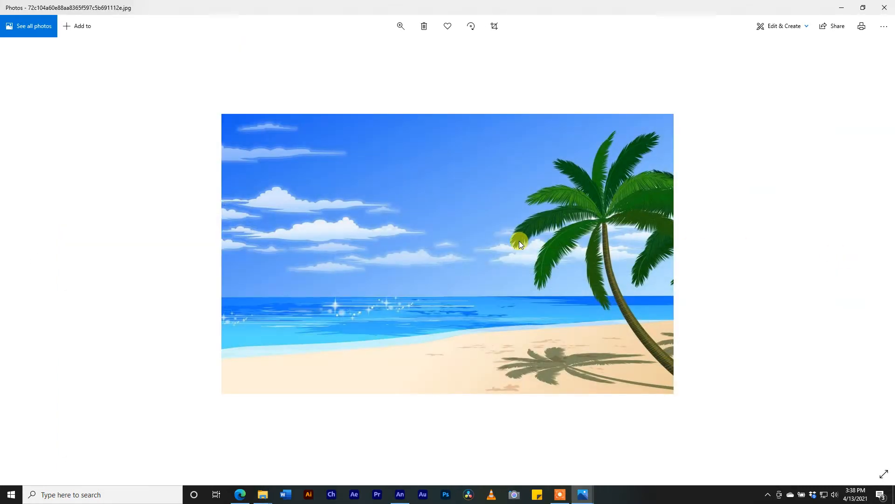
Step: Examine the beach, forest, street and night-city sample backgrounds one after another
{"action": "scroll", "coordinate": [519, 240], "scroll_direction": "up", "scroll_amount": 3}
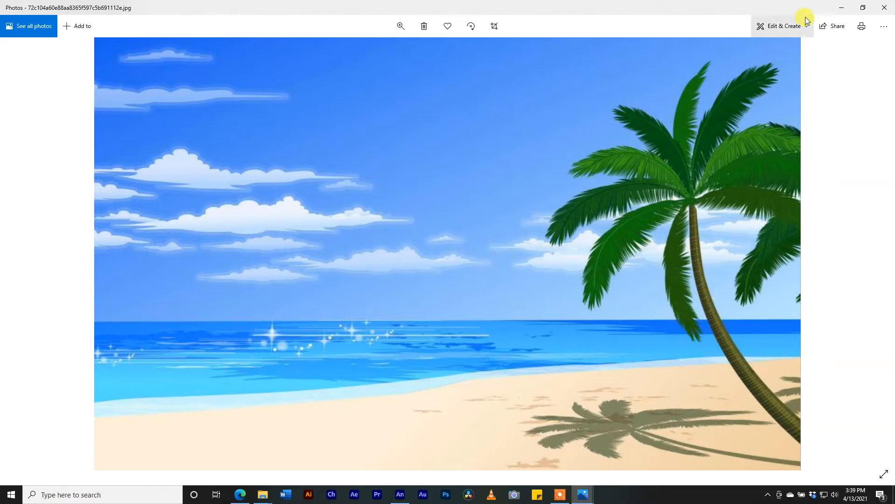
{"action": "left_click", "coordinate": [871, 8]}
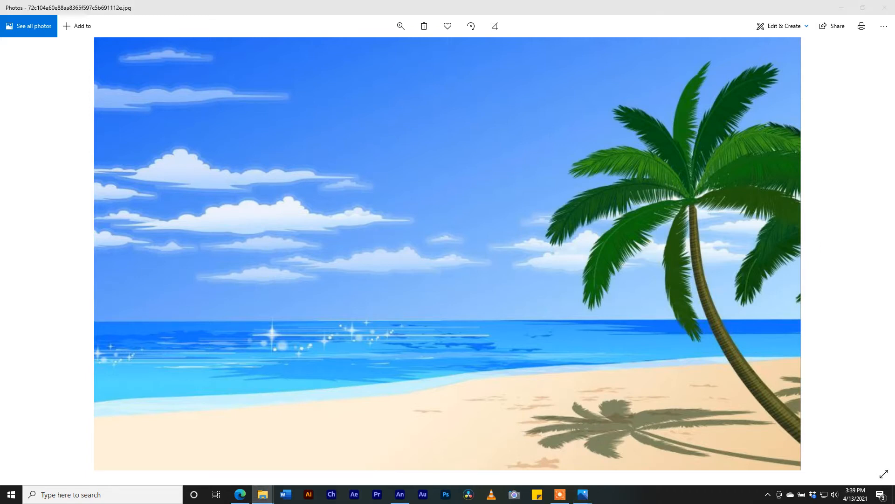
{"action": "key", "text": "Right"}
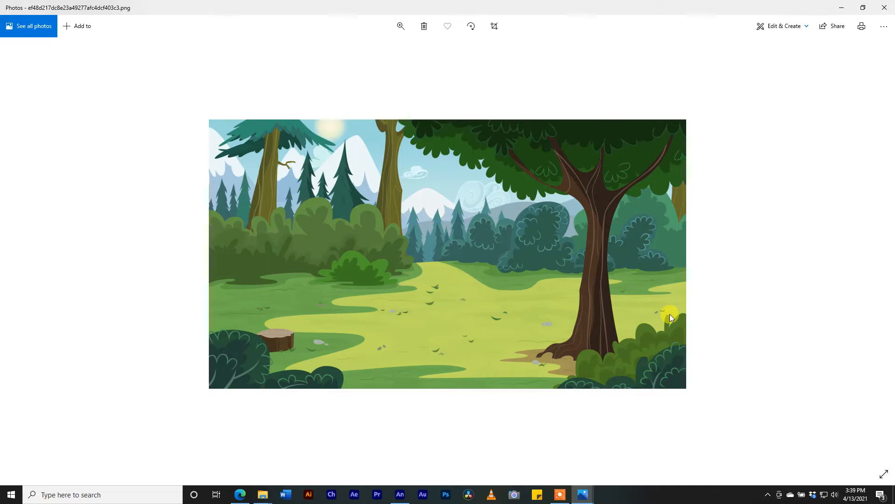
{"action": "scroll", "coordinate": [669, 314], "scroll_direction": "up", "scroll_amount": 2}
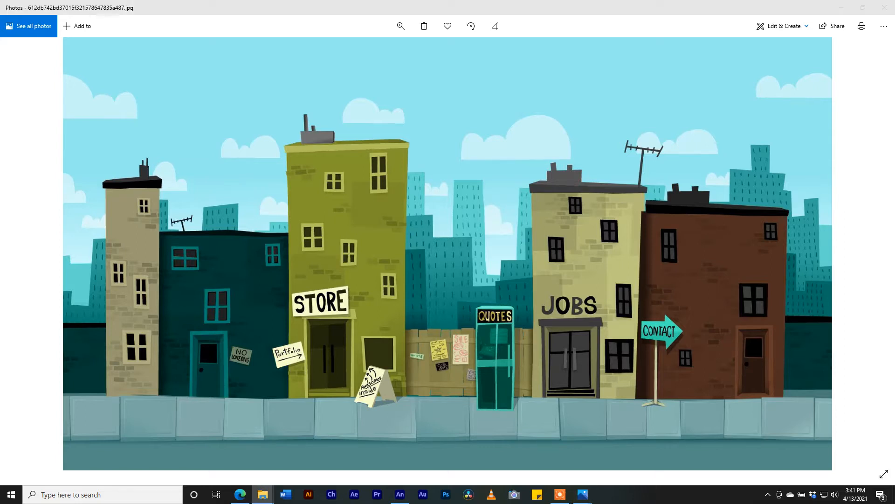
{"action": "key", "text": "Right"}
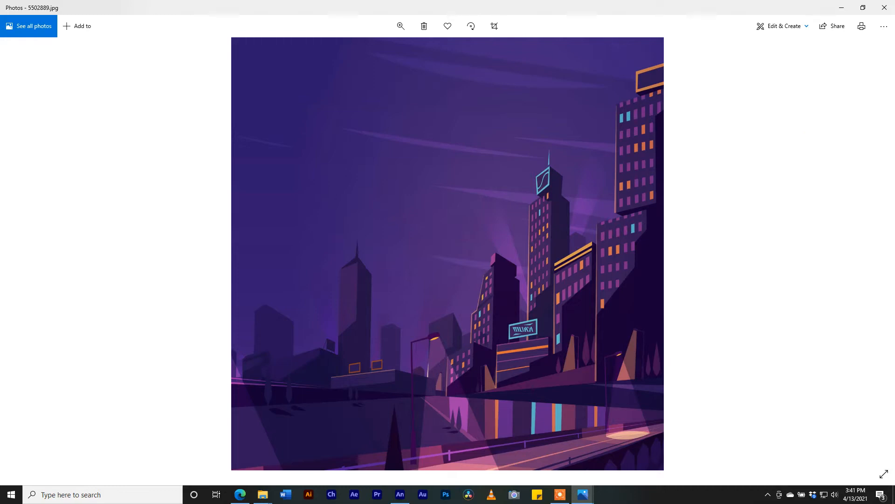
Step: View the sample backgrounds from Phineas and Ferb, Kick Buttowski and The Simpsons, including the family's living room and house exterior
{"action": "key", "text": "alt+Tab"}
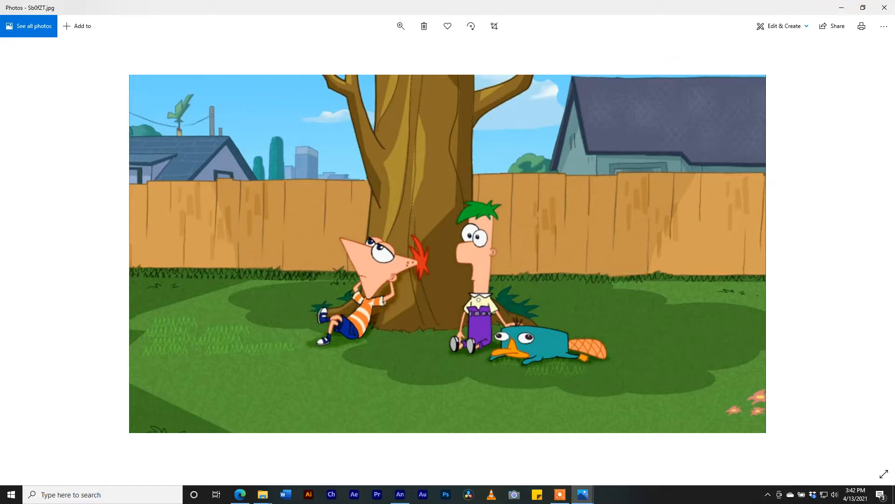
{"action": "left_click", "coordinate": [885, 7]}
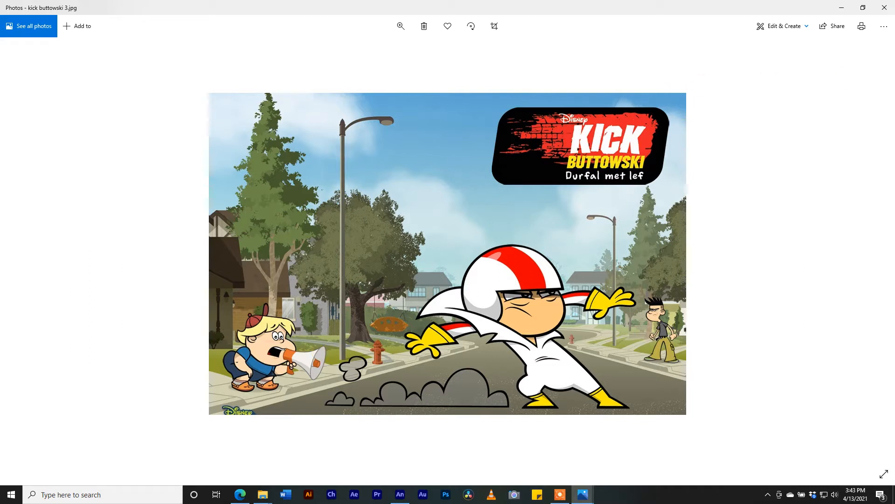
{"action": "key", "text": "alt+Tab"}
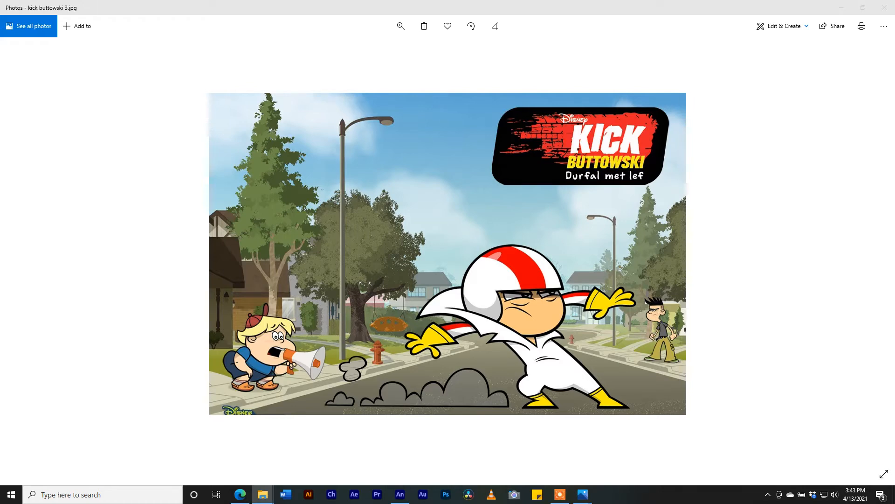
{"action": "key", "text": "alt+Tab"}
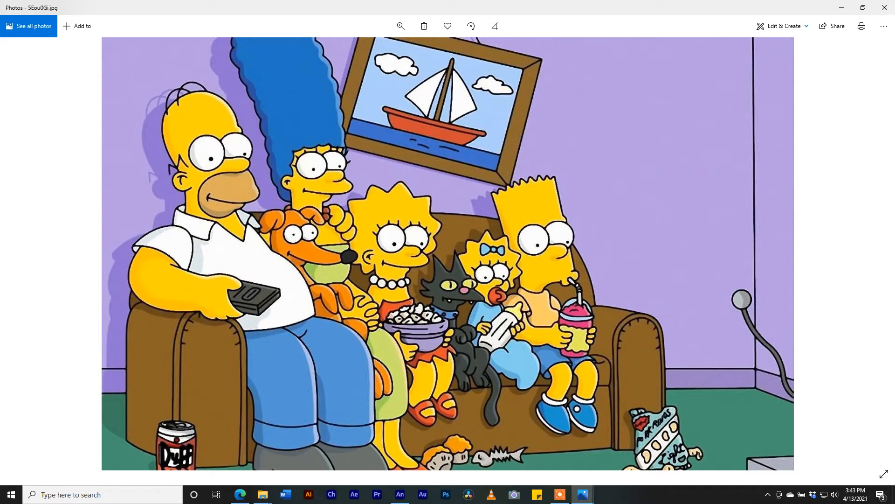
{"action": "key", "text": "alt+Tab"}
{"action": "key", "text": "Return"}
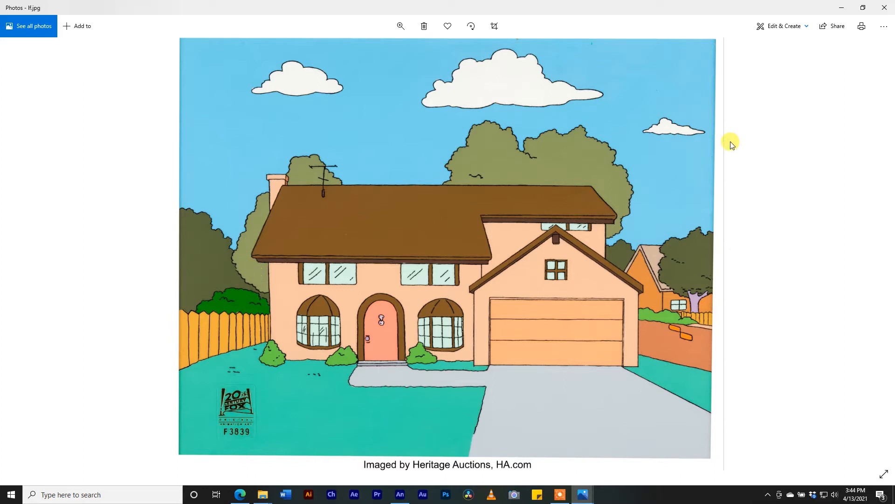
Step: View the zim.png and zim02.jpg backgrounds, the pink cartoon city and the street scene with the store
{"action": "key", "text": "alt+Tab"}
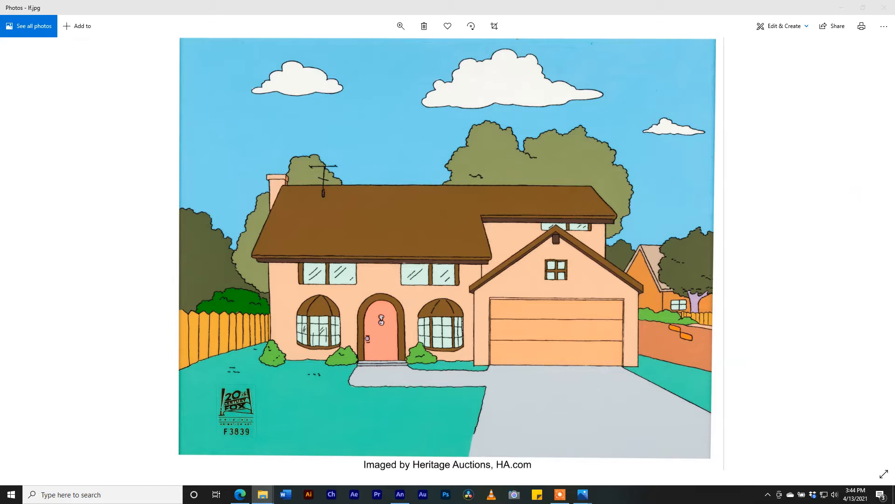
{"action": "key", "text": "Return"}
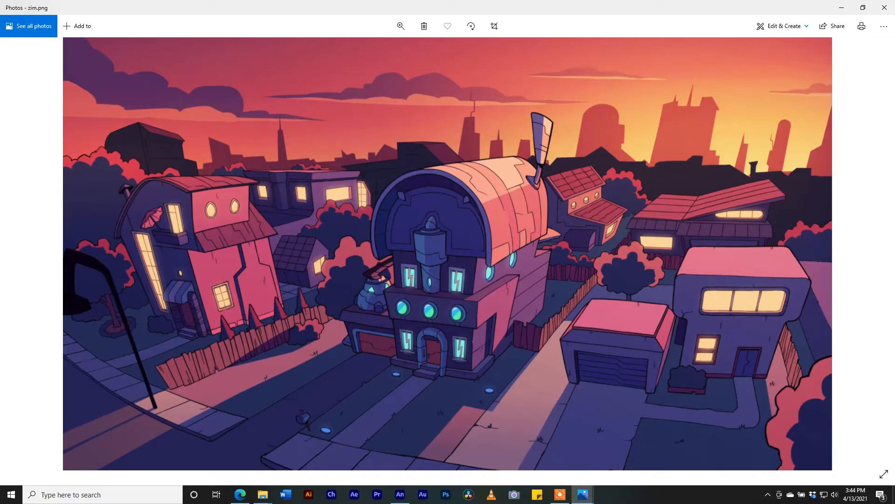
{"action": "key", "text": "Right"}
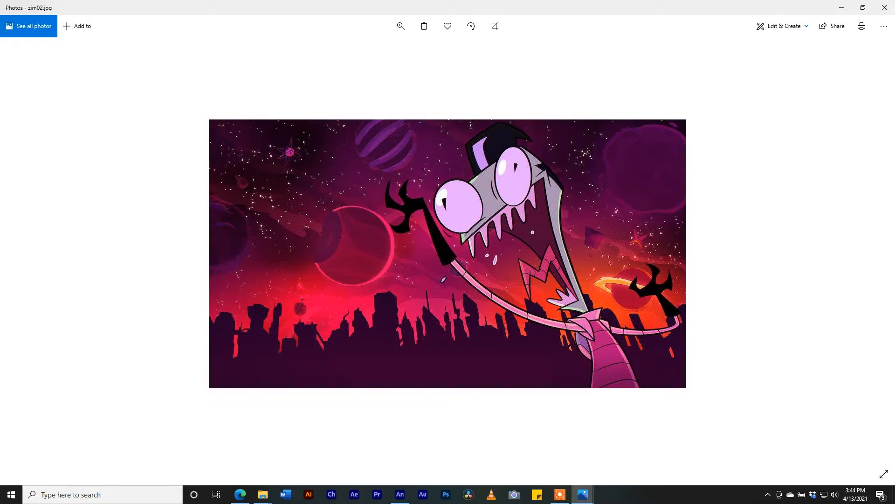
{"action": "key", "text": "alt+Tab"}
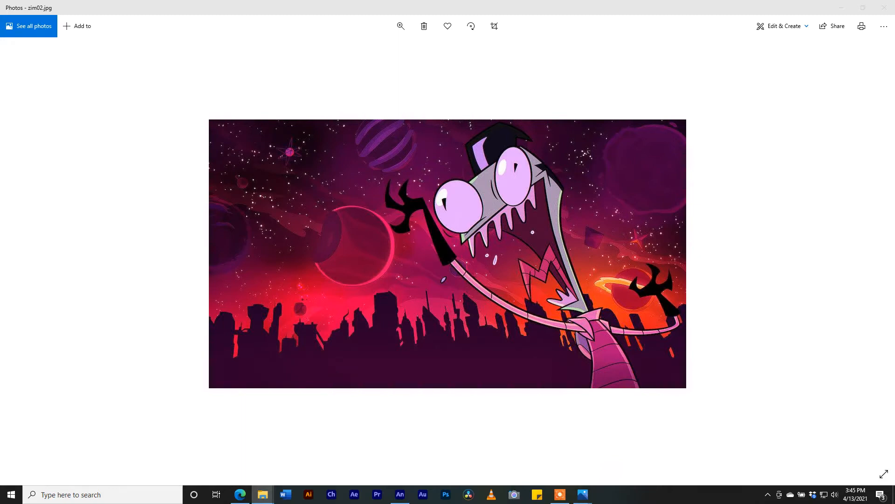
{"action": "key", "text": "Return"}
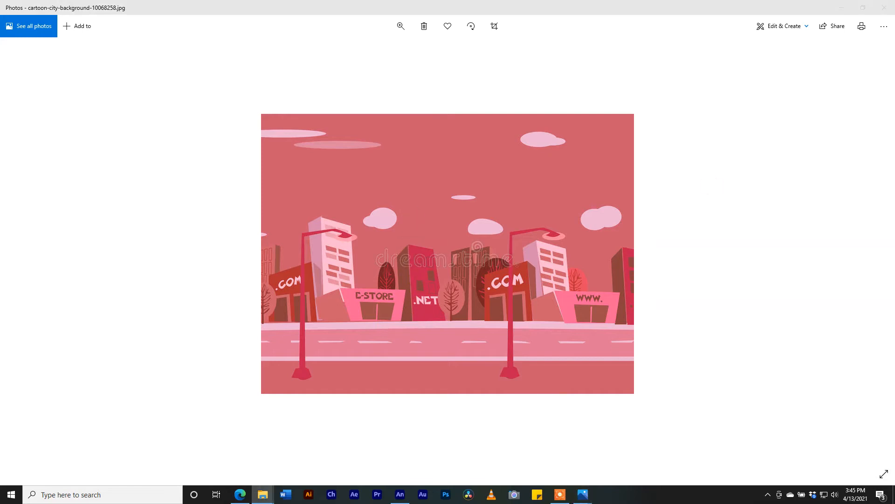
{"action": "key", "text": "Return"}
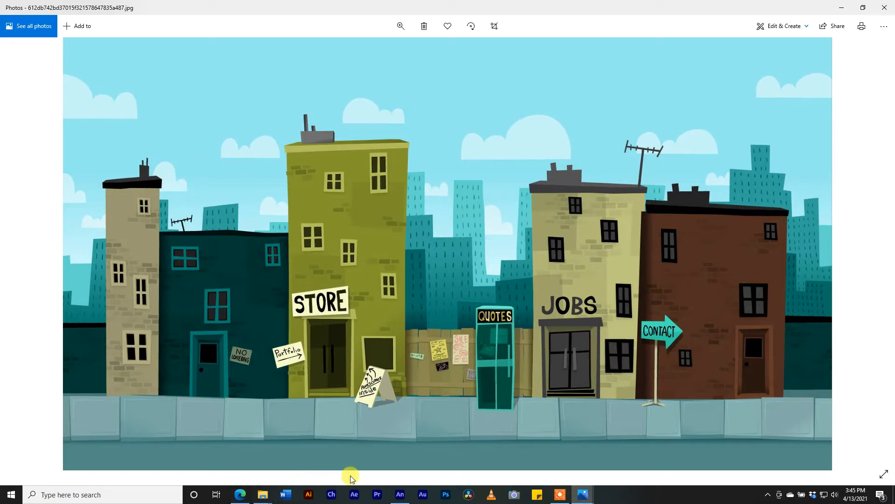
Step: Switch to the Edge browser and search Google Images for "caribbean house"
{"action": "left_click", "coordinate": [394, 497]}
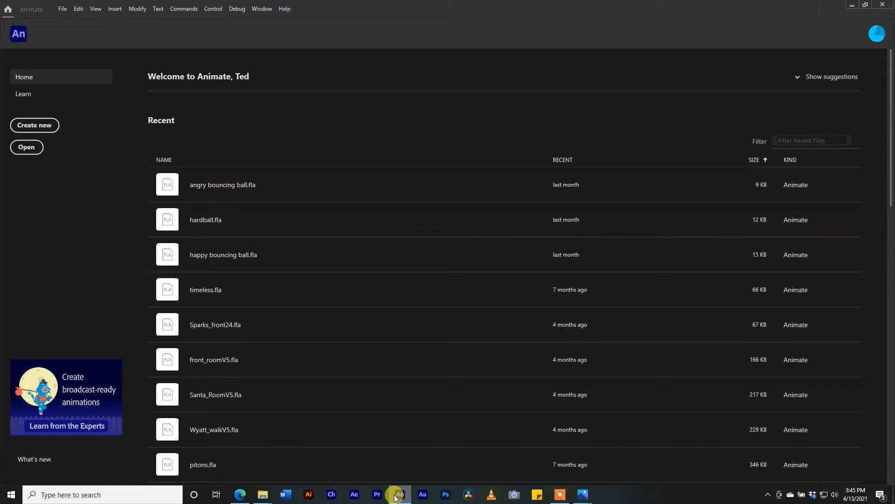
{"action": "left_click", "coordinate": [239, 493]}
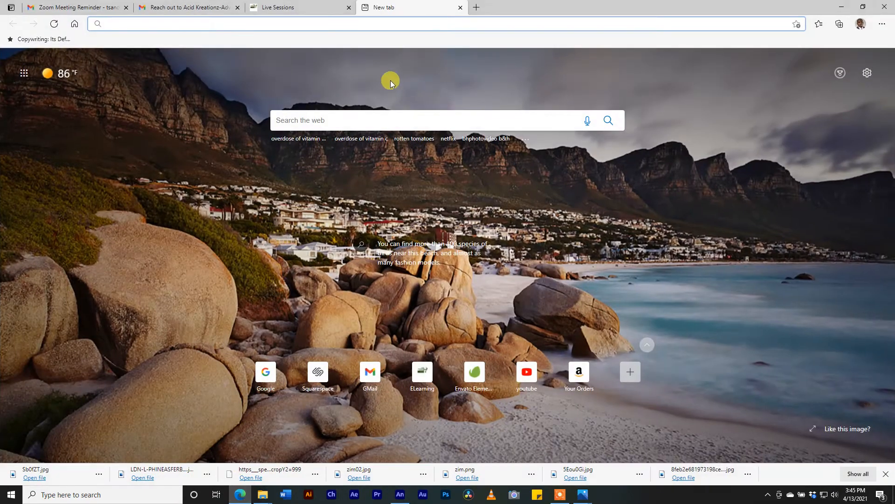
{"action": "left_click", "coordinate": [269, 373]}
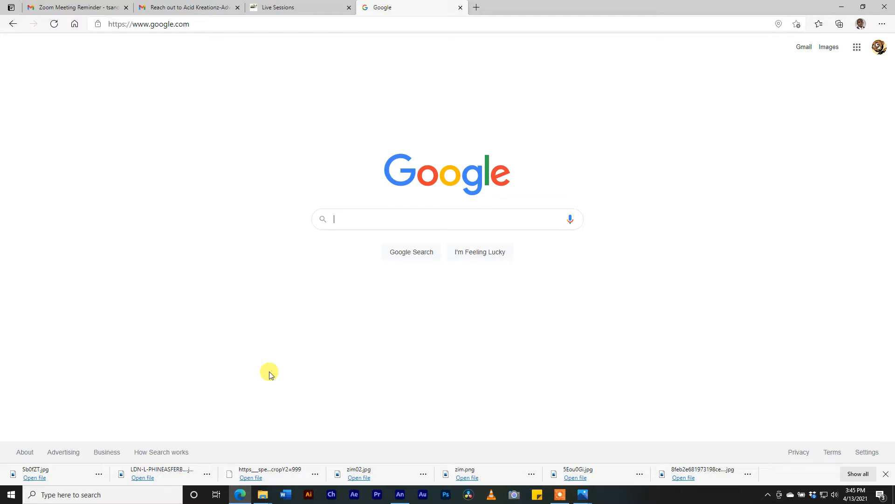
{"action": "left_click", "coordinate": [354, 220]}
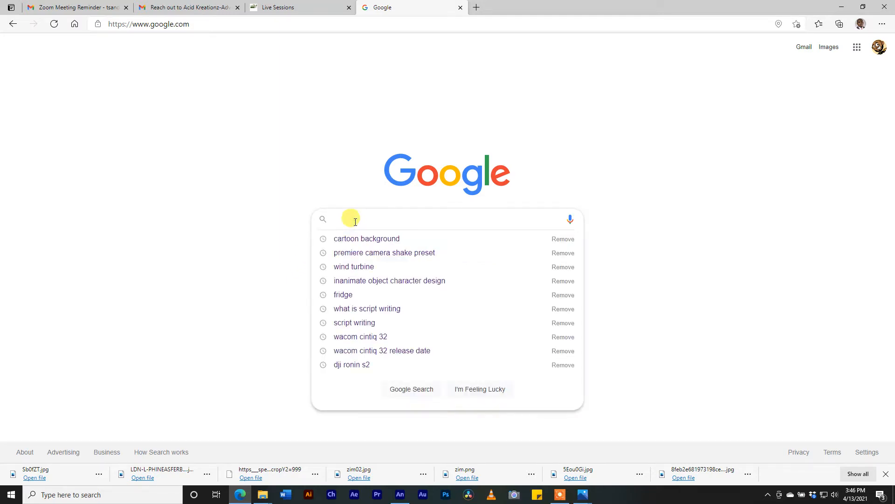
{"action": "type", "text": "ca"}
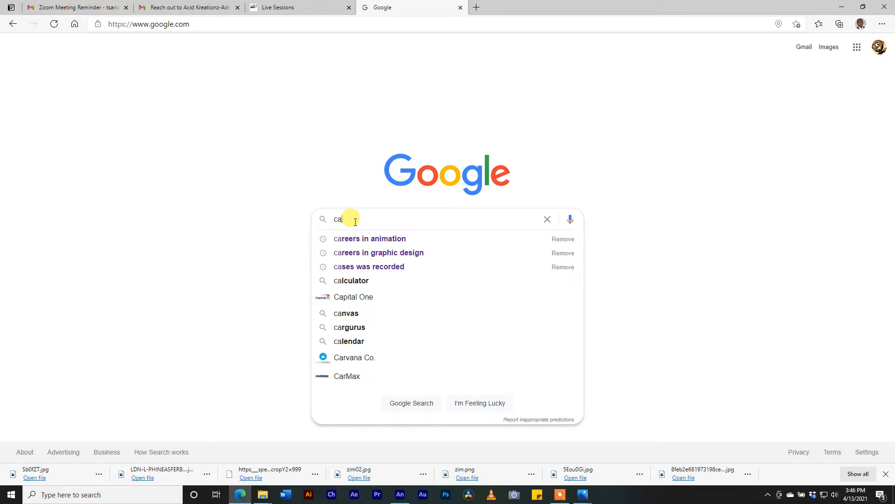
{"action": "type", "text": "ribbean house"}
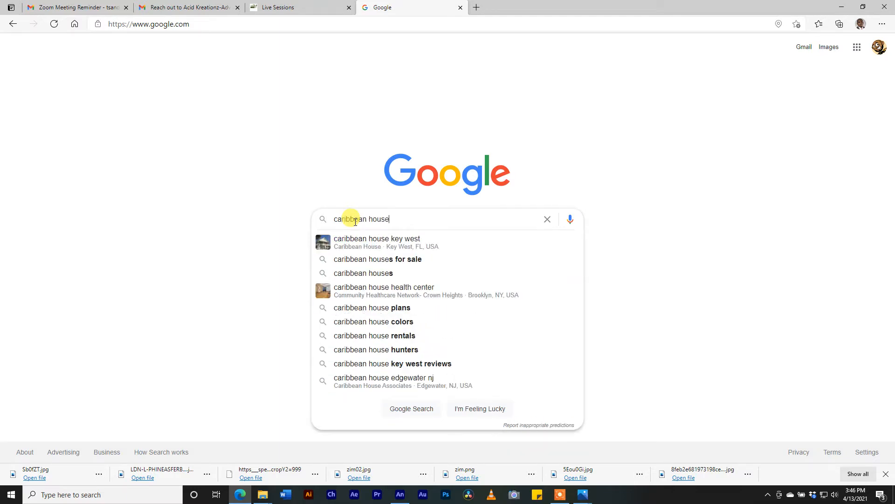
{"action": "key", "text": "Return"}
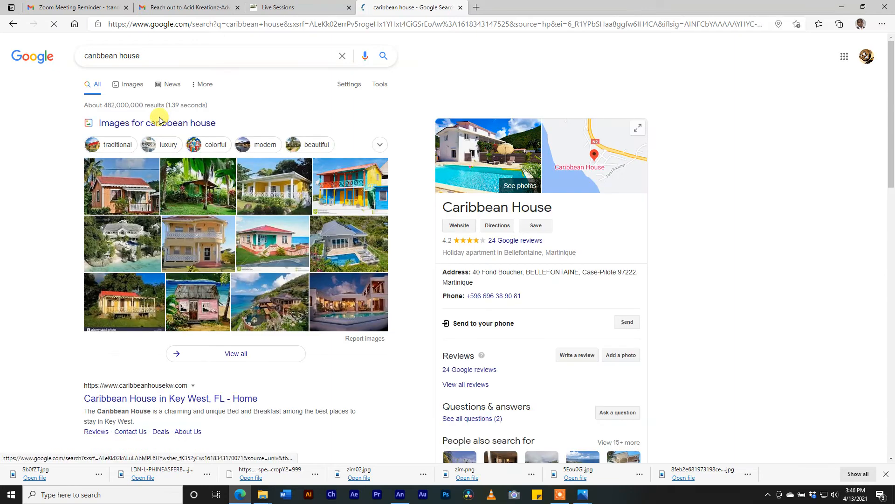
{"action": "left_click", "coordinate": [128, 86]}
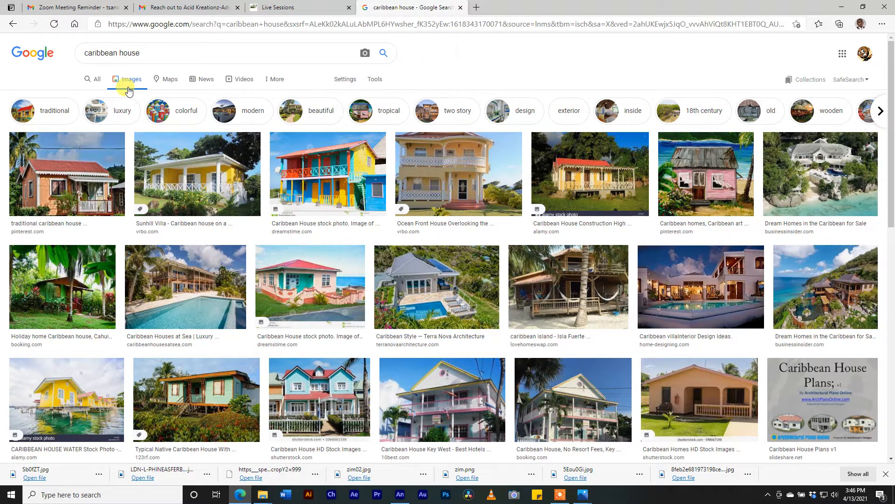
Step: Save the enlarged photo of the orange traditional Caribbean house as a JPEG named caribbean in the background samples folder
{"action": "left_click", "coordinate": [95, 169]}
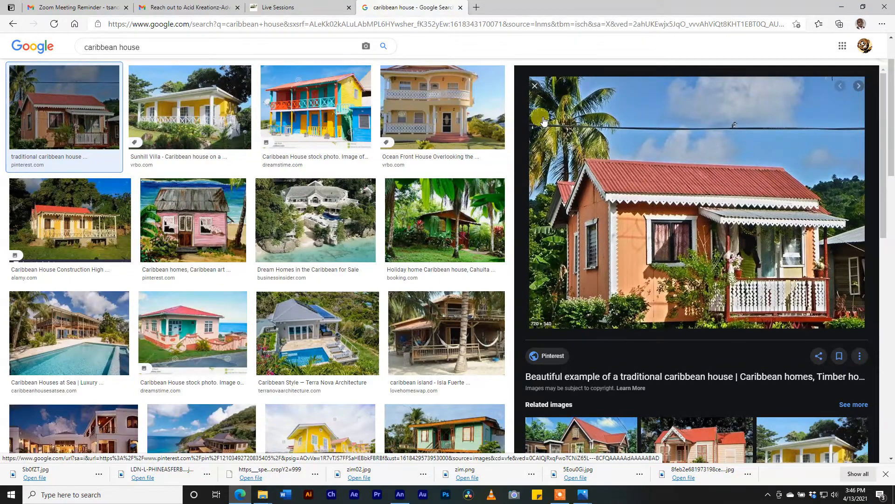
{"action": "right_click", "coordinate": [676, 187]}
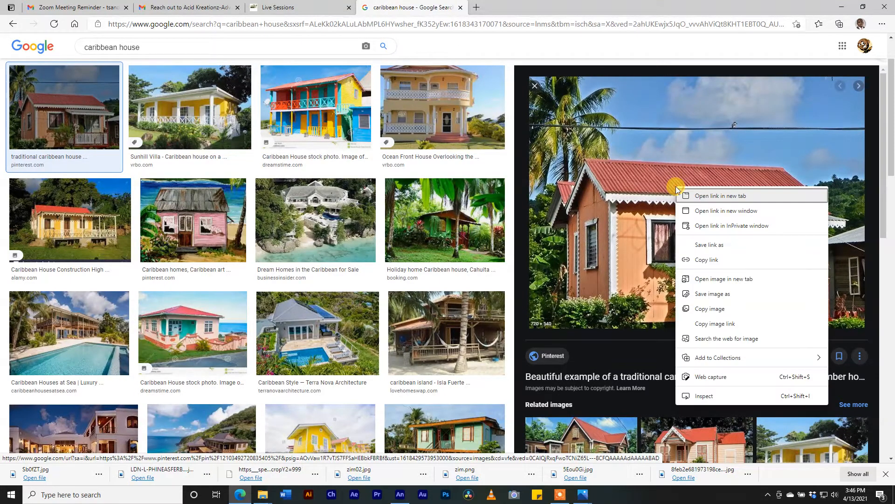
{"action": "left_click", "coordinate": [716, 294]}
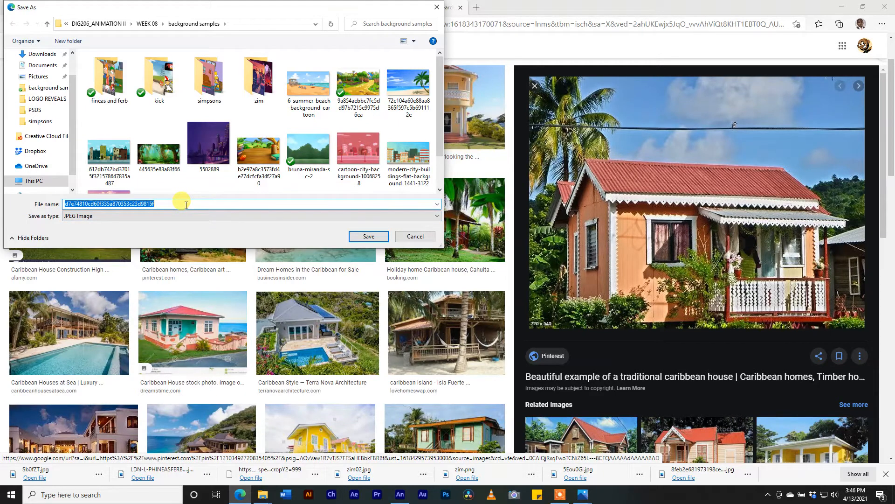
{"action": "type", "text": "caribbean"}
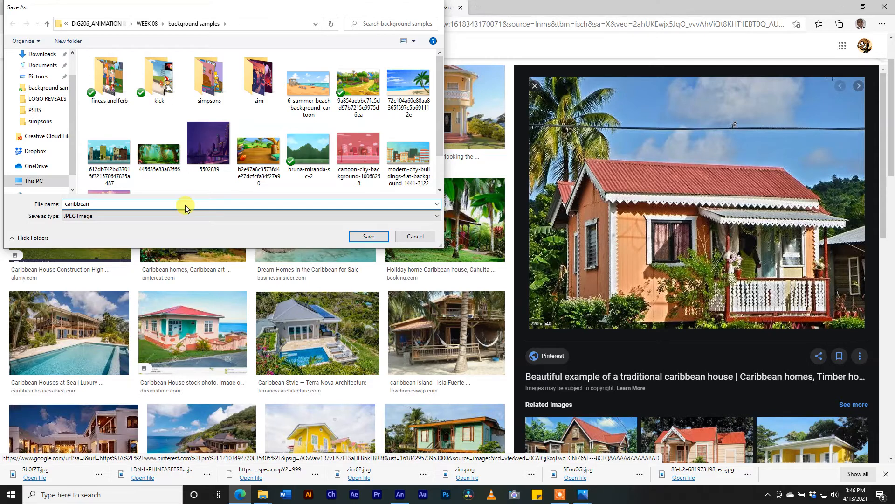
{"action": "key", "text": "Return"}
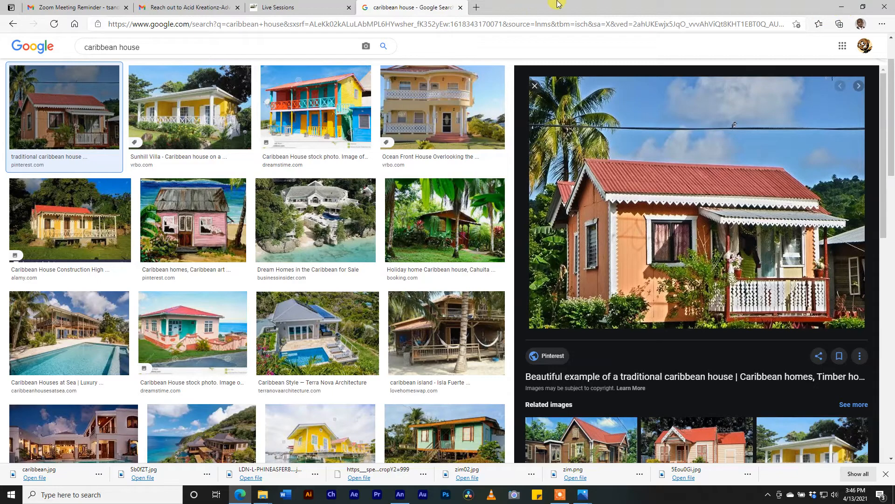
Step: Switch to Adobe Animate and create a Full HD 1920 x 1080 ActionScript 3.0 document at 30 fps
{"action": "left_click", "coordinate": [397, 495]}
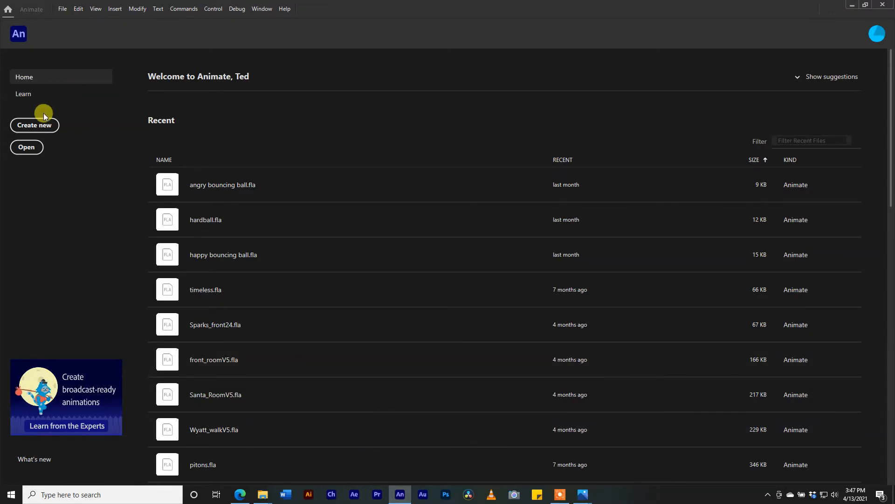
{"action": "left_click", "coordinate": [37, 126]}
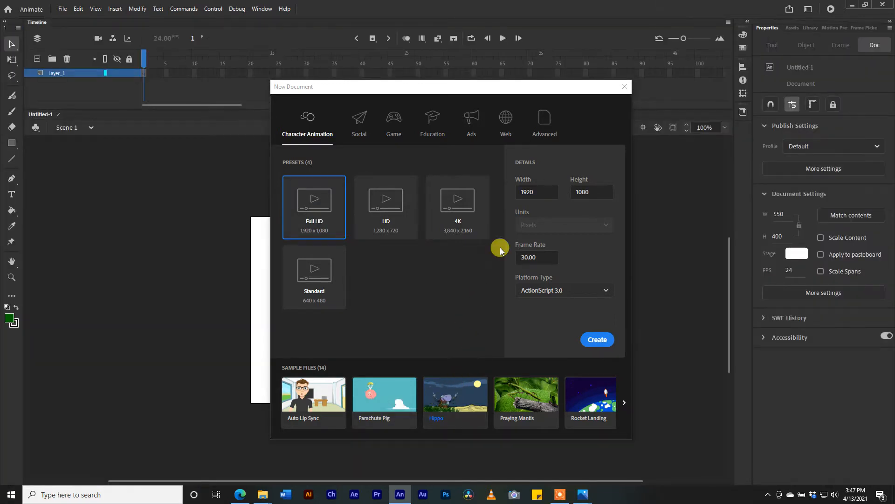
{"action": "key", "text": "Return"}
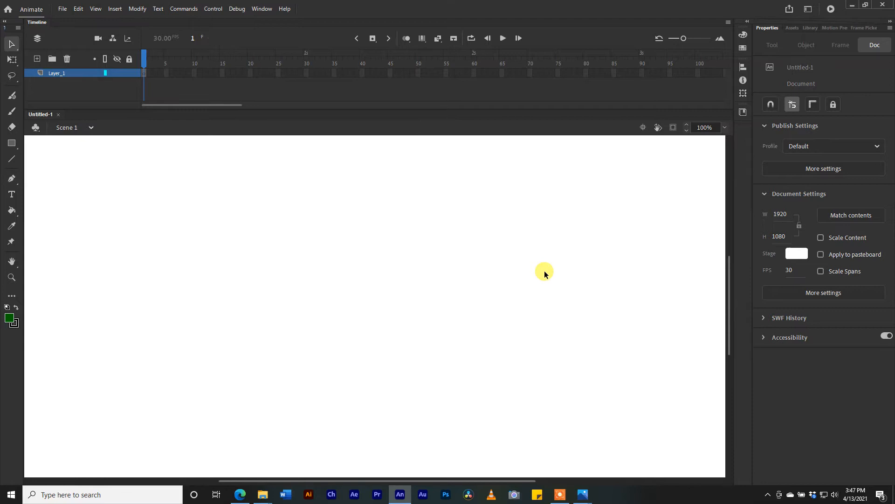
Step: Import the saved caribbean photo and place it over the stage's upper-left corner at about X -484, Y -207
{"action": "key", "text": "ctrl+minus"}
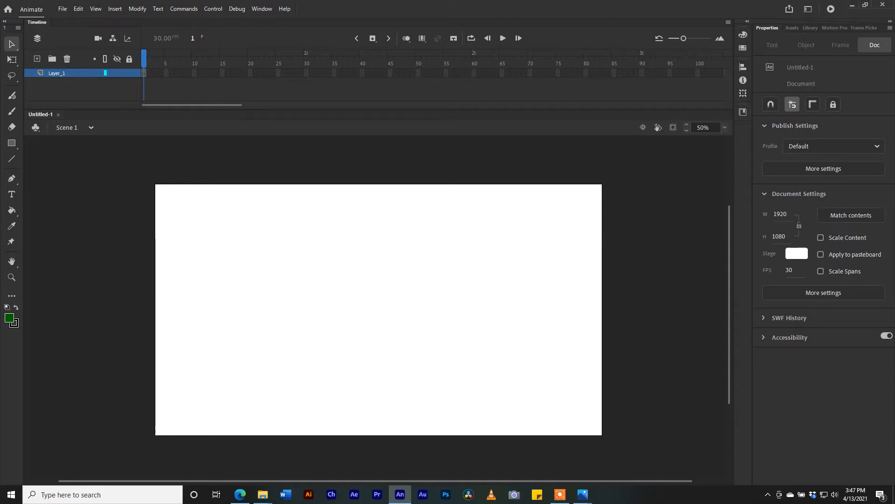
{"action": "left_click_drag", "start_coordinate": [334, 330], "coordinate": [99, 235]}
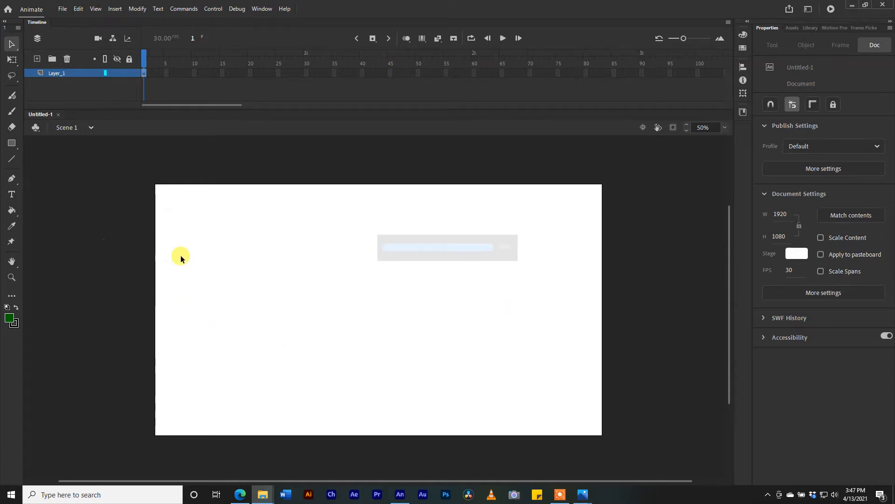
{"action": "left_click_drag", "start_coordinate": [356, 282], "coordinate": [115, 189]}
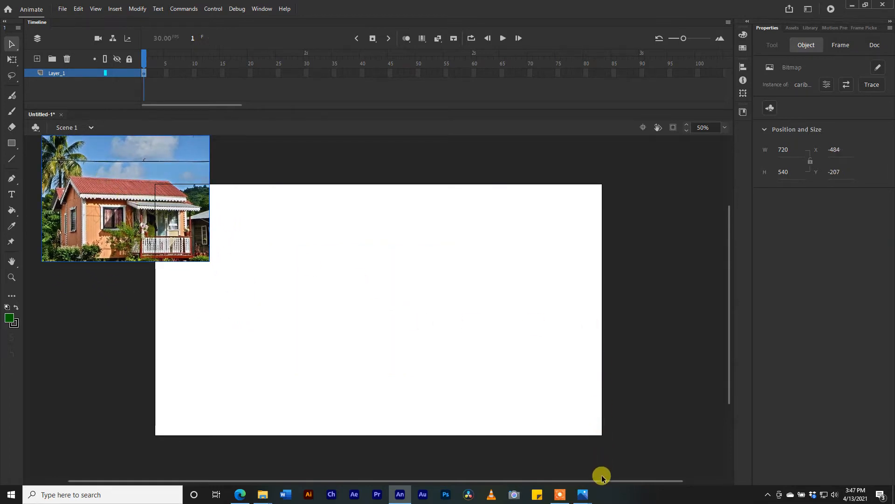
Step: Move the house photo clear of the stage's left edge to about X -744, Y -159, checking the full-size photo as reference
{"action": "left_click_drag", "start_coordinate": [599, 479], "coordinate": [550, 473]}
{"action": "left_click_drag", "start_coordinate": [220, 217], "coordinate": [161, 228]}
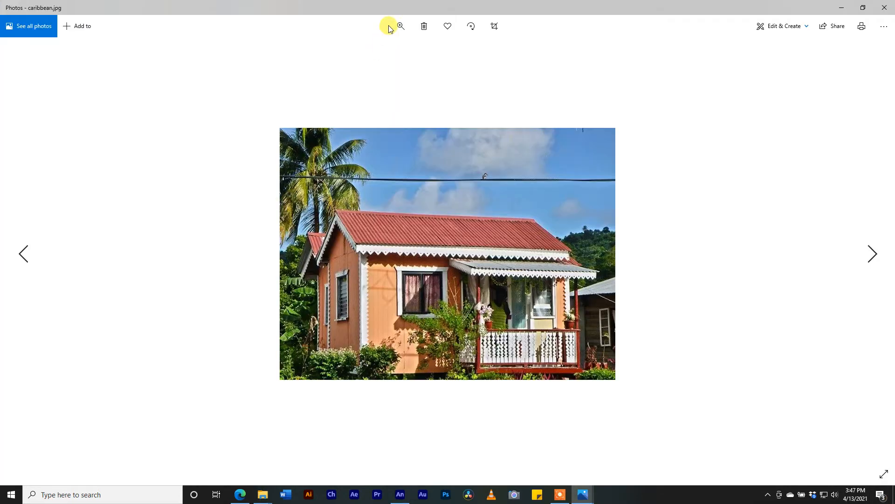
{"action": "left_click_drag", "start_coordinate": [391, 9], "coordinate": [742, 26]}
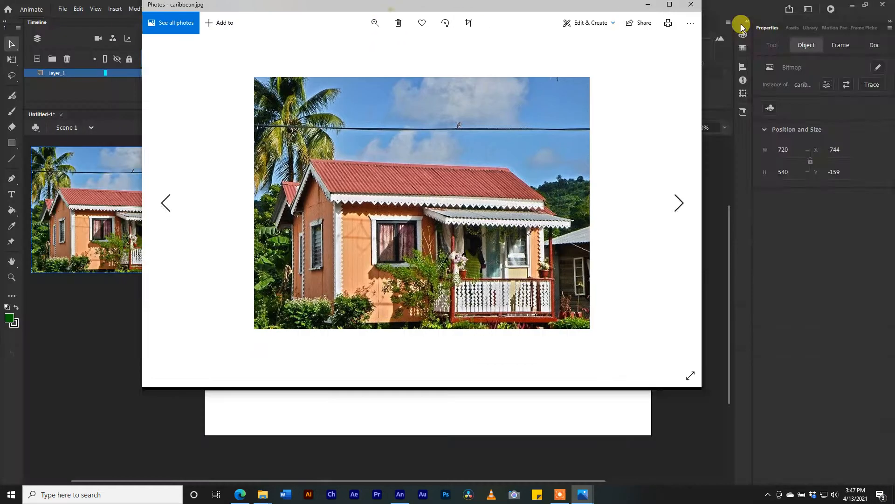
{"action": "left_click", "coordinate": [741, 26]}
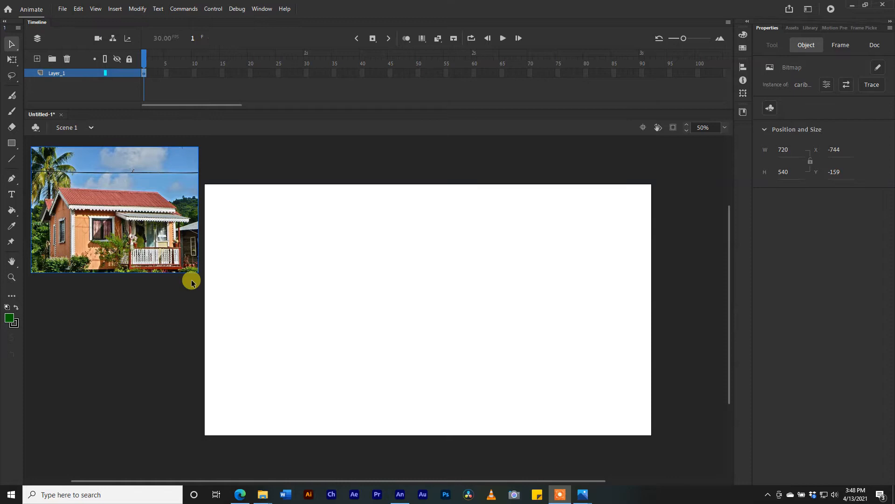
Step: Set the Line tool's stroke size to 4 and draw the main roof's slanted left edge
{"action": "left_click", "coordinate": [10, 160]}
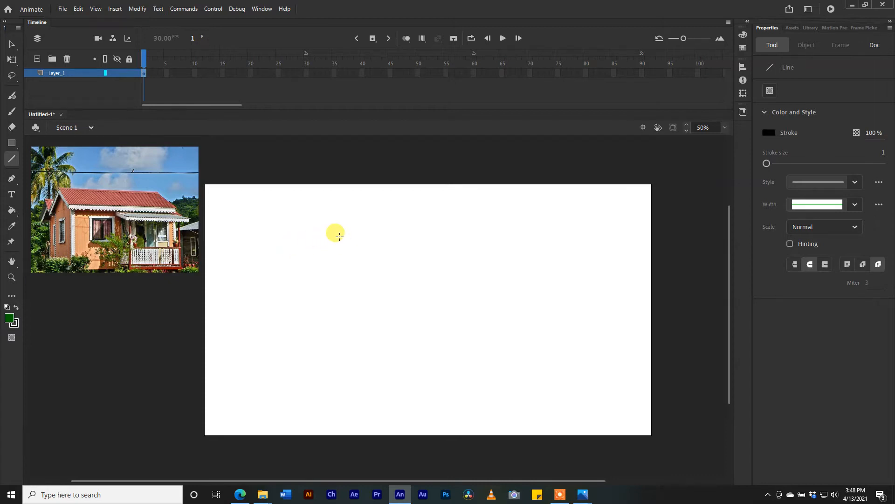
{"action": "left_click_drag", "start_coordinate": [337, 232], "coordinate": [380, 310]}
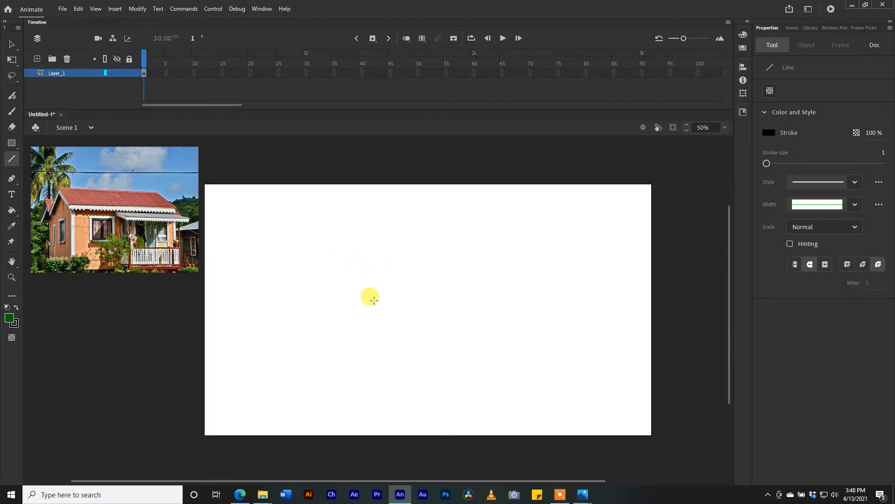
{"action": "key", "text": "ctrl+="}
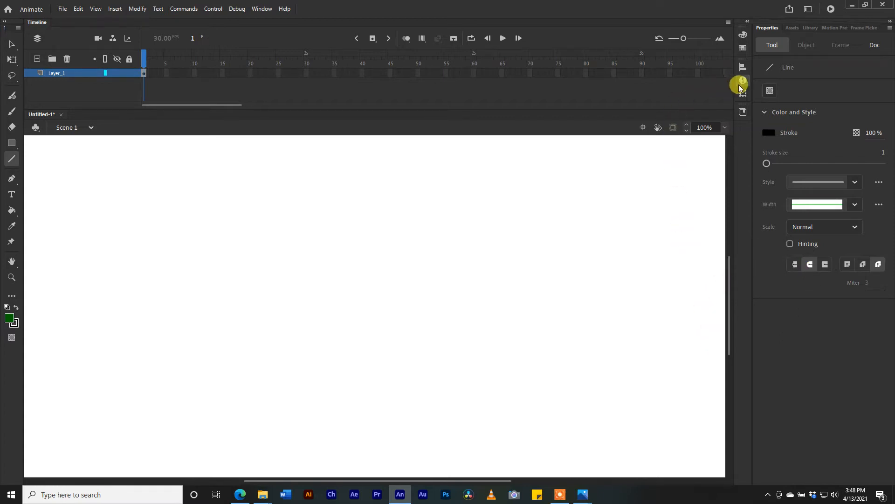
{"action": "left_click_drag", "start_coordinate": [766, 163], "coordinate": [771, 163]}
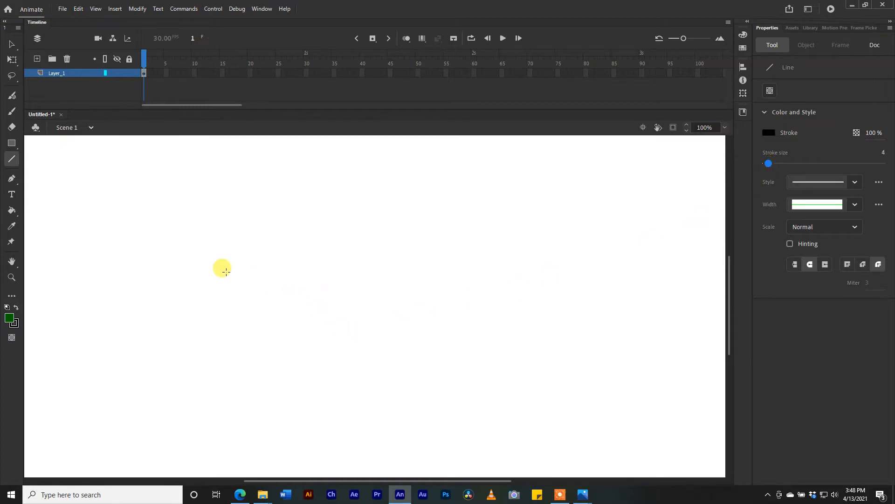
{"action": "mouse_move", "coordinate": [176, 205]}
{"action": "left_mouse_down"}
{"action": "mouse_move", "coordinate": [191, 260]}
{"action": "mouse_move", "coordinate": [243, 321]}
{"action": "left_mouse_up"}
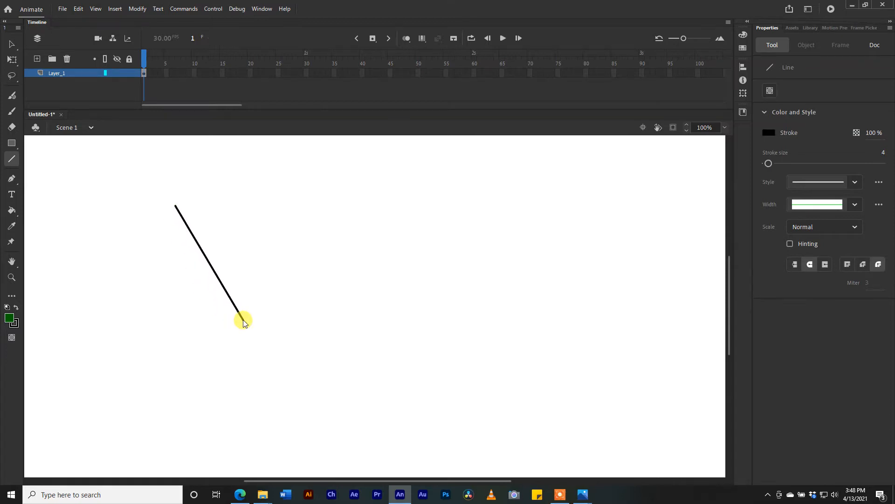
Step: Adjust the snapping options and complete the main roof panel as a slanted four-sided outline
{"action": "left_click", "coordinate": [132, 10]}
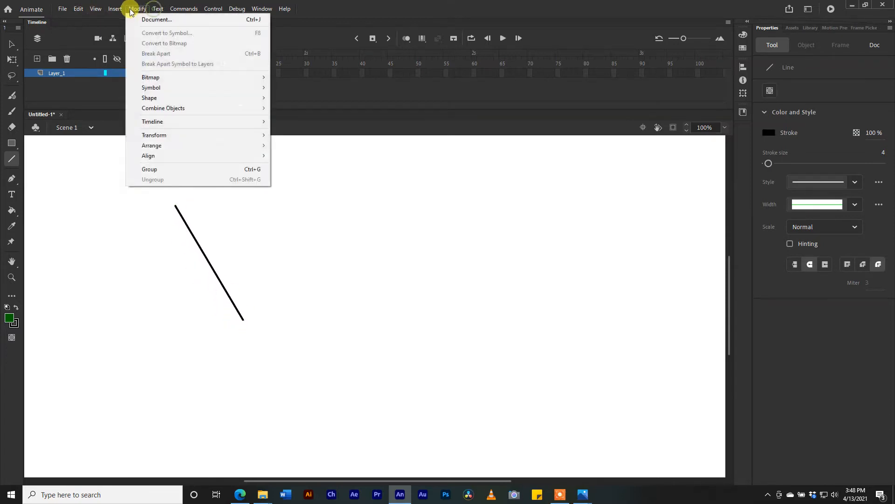
{"action": "mouse_move", "coordinate": [95, 8]}
{"action": "mouse_move", "coordinate": [126, 111]}
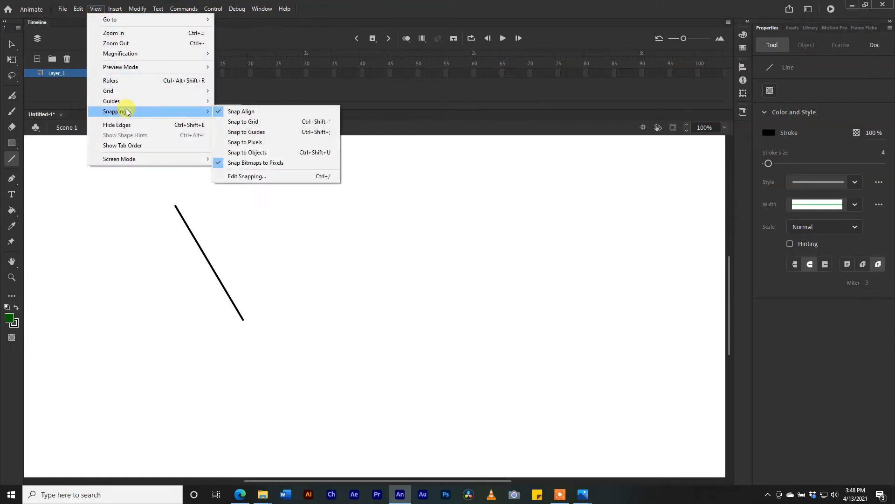
{"action": "left_click", "coordinate": [233, 143]}
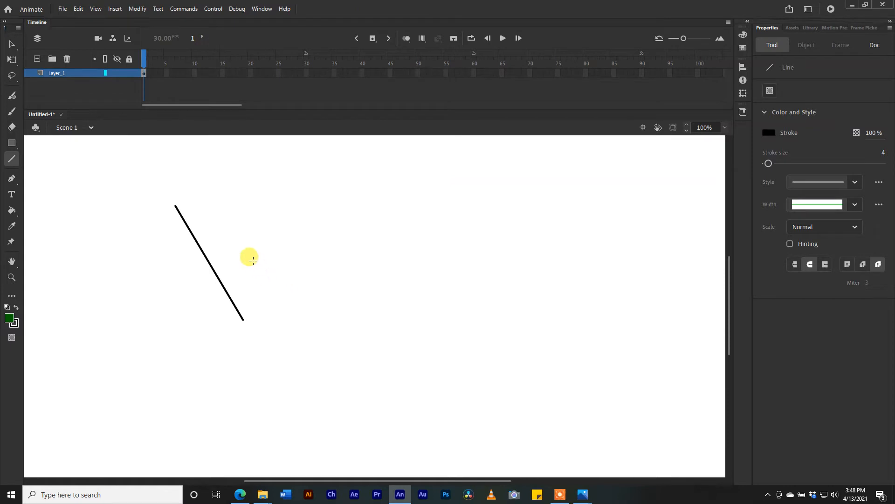
{"action": "left_click_drag", "start_coordinate": [179, 205], "coordinate": [244, 320]}
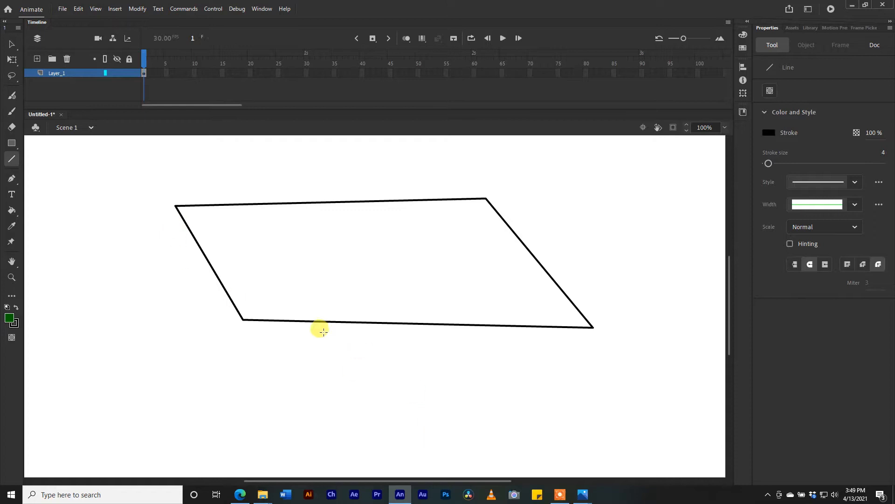
Step: Draw the gable's left slope and the boards along the roof's lower edges, and add a narrow strip along the ridge
{"action": "scroll", "coordinate": [323, 332], "scroll_direction": "down", "scroll_amount": 3}
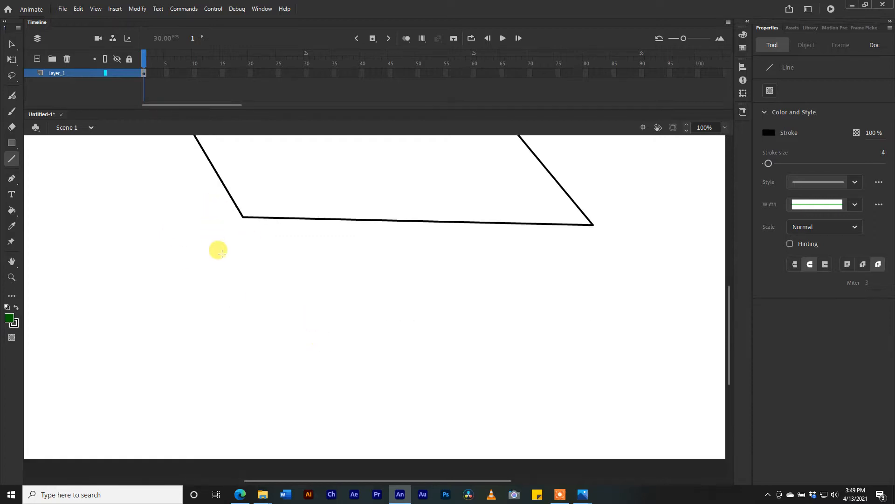
{"action": "scroll", "coordinate": [219, 242], "scroll_direction": "up", "scroll_amount": 3}
{"action": "mouse_move", "coordinate": [176, 205]}
{"action": "left_mouse_down"}
{"action": "mouse_move", "coordinate": [92, 325]}
{"action": "mouse_move", "coordinate": [110, 315]}
{"action": "mouse_move", "coordinate": [99, 331]}
{"action": "mouse_move", "coordinate": [101, 355]}
{"action": "left_mouse_up"}
{"action": "mouse_move", "coordinate": [102, 355]}
{"action": "left_mouse_down"}
{"action": "mouse_move", "coordinate": [136, 244]}
{"action": "mouse_move", "coordinate": [174, 220]}
{"action": "mouse_move", "coordinate": [244, 366]}
{"action": "mouse_move", "coordinate": [236, 354]}
{"action": "mouse_move", "coordinate": [243, 319]}
{"action": "mouse_move", "coordinate": [704, 336]}
{"action": "mouse_move", "coordinate": [625, 340]}
{"action": "mouse_move", "coordinate": [648, 330]}
{"action": "mouse_move", "coordinate": [590, 345]}
{"action": "mouse_move", "coordinate": [592, 330]}
{"action": "left_mouse_up"}
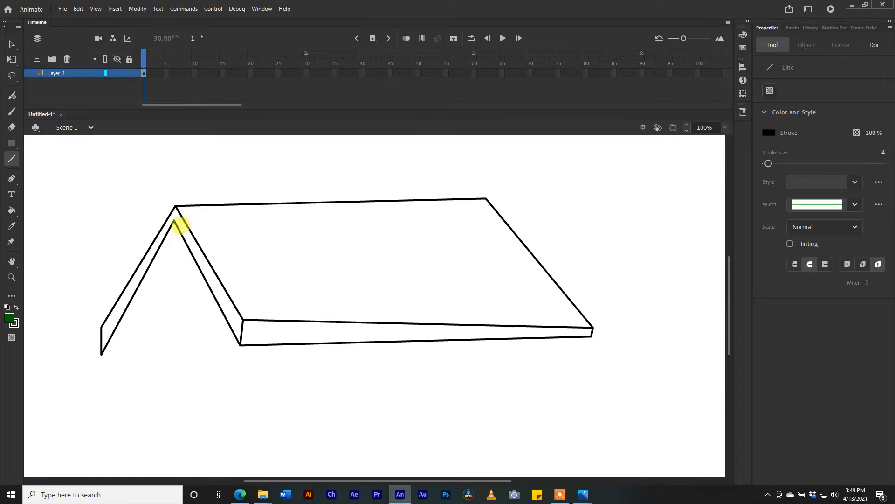
{"action": "left_click_drag", "start_coordinate": [177, 211], "coordinate": [496, 211]}
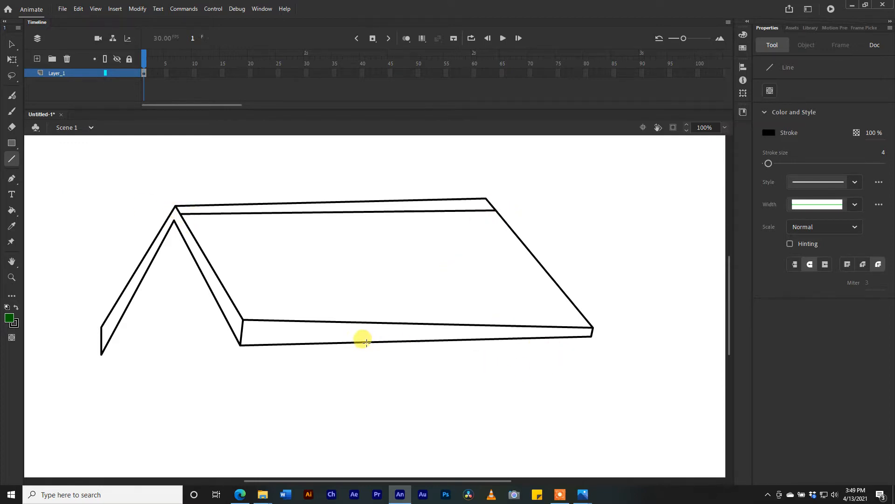
Step: Draw the slanted porch roof below the main roof's front edge, with a thick board along its side and front
{"action": "scroll", "coordinate": [373, 346], "scroll_direction": "down", "scroll_amount": 5}
{"action": "scroll", "coordinate": [370, 349], "scroll_direction": "up", "scroll_amount": 3}
{"action": "mouse_move", "coordinate": [331, 241]}
{"action": "left_mouse_down"}
{"action": "mouse_move", "coordinate": [399, 262]}
{"action": "mouse_move", "coordinate": [417, 280]}
{"action": "mouse_move", "coordinate": [409, 280]}
{"action": "mouse_move", "coordinate": [666, 275]}
{"action": "left_mouse_up"}
{"action": "mouse_move", "coordinate": [585, 248]}
{"action": "left_mouse_down"}
{"action": "mouse_move", "coordinate": [576, 225]}
{"action": "mouse_move", "coordinate": [587, 235]}
{"action": "left_mouse_up"}
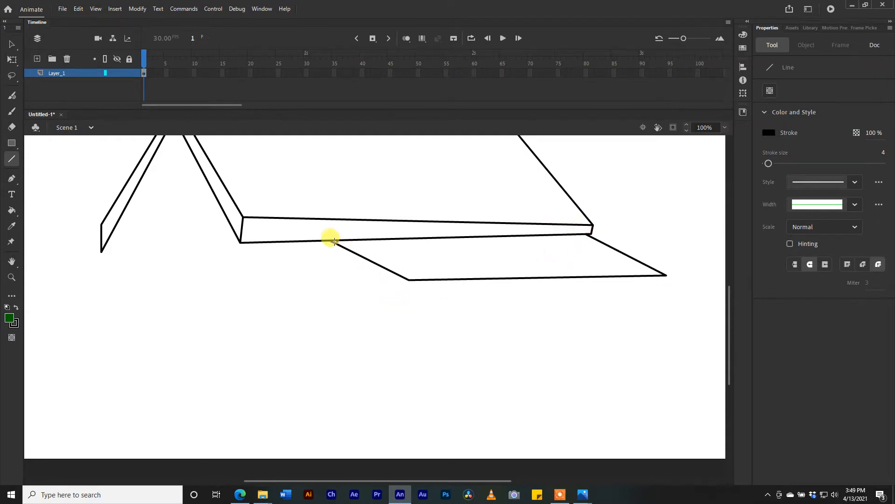
{"action": "mouse_move", "coordinate": [328, 241]}
{"action": "left_mouse_down"}
{"action": "mouse_move", "coordinate": [330, 254]}
{"action": "mouse_move", "coordinate": [400, 325]}
{"action": "mouse_move", "coordinate": [394, 304]}
{"action": "mouse_move", "coordinate": [404, 311]}
{"action": "left_mouse_up"}
{"action": "left_click_drag", "start_coordinate": [404, 311], "coordinate": [409, 279]}
{"action": "left_click_drag", "start_coordinate": [404, 311], "coordinate": [665, 279]}
{"action": "scroll", "coordinate": [416, 303], "scroll_direction": "down", "scroll_amount": 2}
{"action": "scroll", "coordinate": [417, 304], "scroll_direction": "up", "scroll_amount": 2}
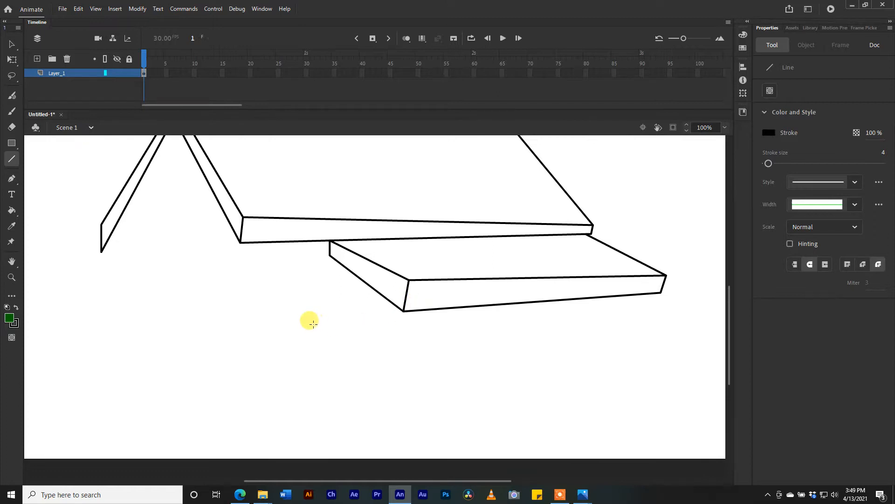
Step: Draw the side wall under the gable and the front wall reaching to a vertical line beneath the porch roof
{"action": "mouse_move", "coordinate": [237, 232]}
{"action": "left_mouse_down"}
{"action": "mouse_move", "coordinate": [233, 443]}
{"action": "mouse_move", "coordinate": [235, 430]}
{"action": "mouse_move", "coordinate": [96, 405]}
{"action": "mouse_move", "coordinate": [134, 414]}
{"action": "mouse_move", "coordinate": [123, 411]}
{"action": "mouse_move", "coordinate": [126, 224]}
{"action": "mouse_move", "coordinate": [110, 220]}
{"action": "mouse_move", "coordinate": [104, 236]}
{"action": "mouse_move", "coordinate": [116, 233]}
{"action": "left_mouse_up"}
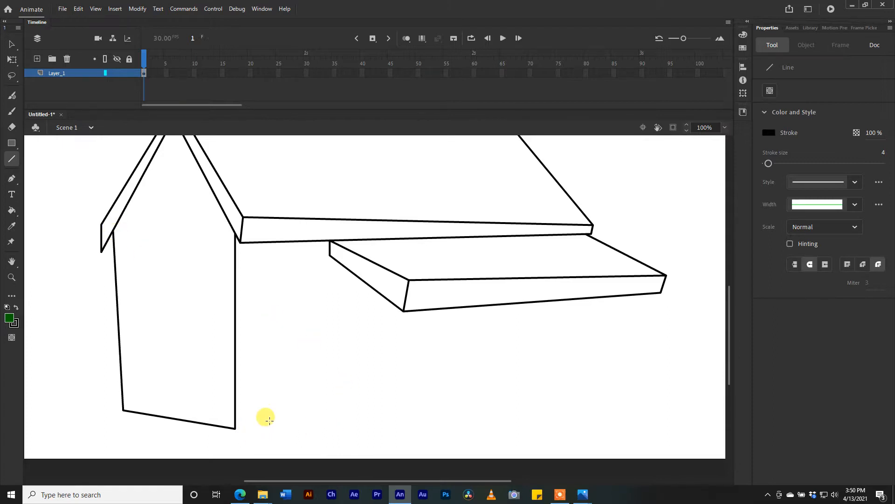
{"action": "left_click_drag", "start_coordinate": [235, 428], "coordinate": [373, 404]}
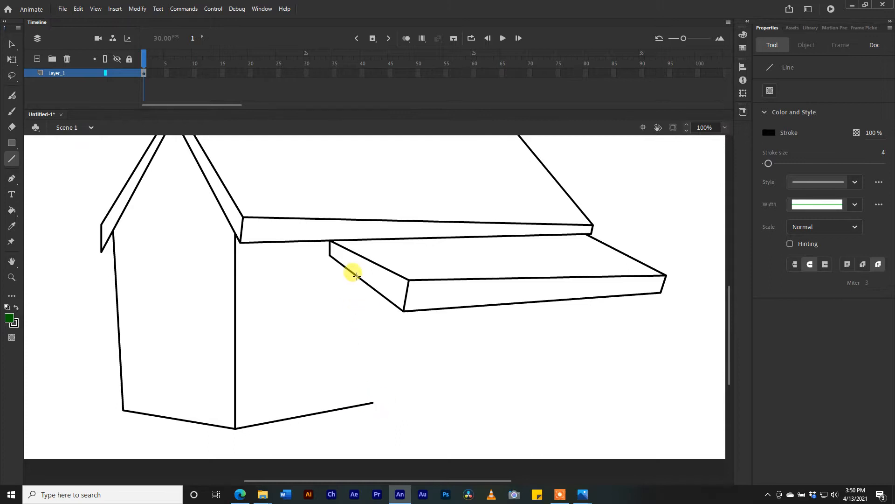
{"action": "left_click_drag", "start_coordinate": [356, 273], "coordinate": [356, 408]}
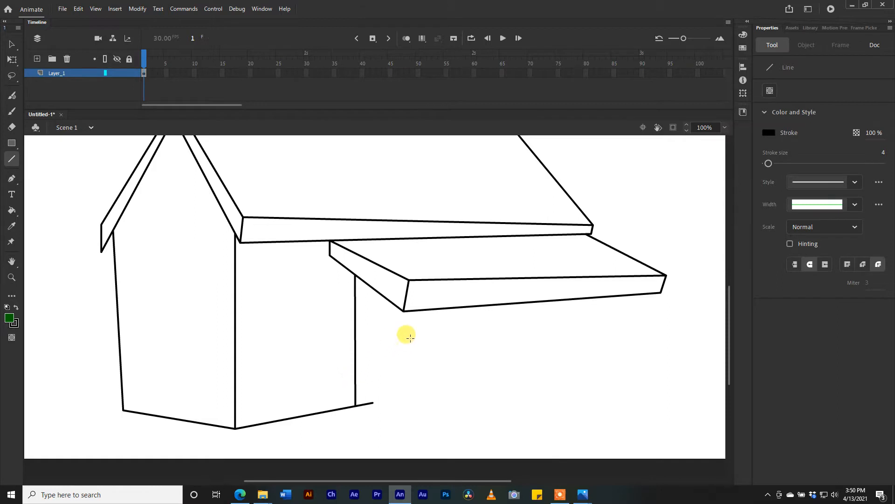
Step: Draw the porch frame under its roof with corner posts, a base beam and a double-line handrail, including the narrow left side frame
{"action": "mouse_move", "coordinate": [396, 306]}
{"action": "left_mouse_down"}
{"action": "mouse_move", "coordinate": [391, 428]}
{"action": "mouse_move", "coordinate": [687, 398]}
{"action": "mouse_move", "coordinate": [624, 402]}
{"action": "mouse_move", "coordinate": [639, 386]}
{"action": "mouse_move", "coordinate": [590, 384]}
{"action": "mouse_move", "coordinate": [616, 386]}
{"action": "mouse_move", "coordinate": [624, 297]}
{"action": "mouse_move", "coordinate": [601, 368]}
{"action": "mouse_move", "coordinate": [608, 376]}
{"action": "mouse_move", "coordinate": [380, 394]}
{"action": "mouse_move", "coordinate": [402, 413]}
{"action": "mouse_move", "coordinate": [398, 320]}
{"action": "mouse_move", "coordinate": [409, 316]}
{"action": "left_mouse_up"}
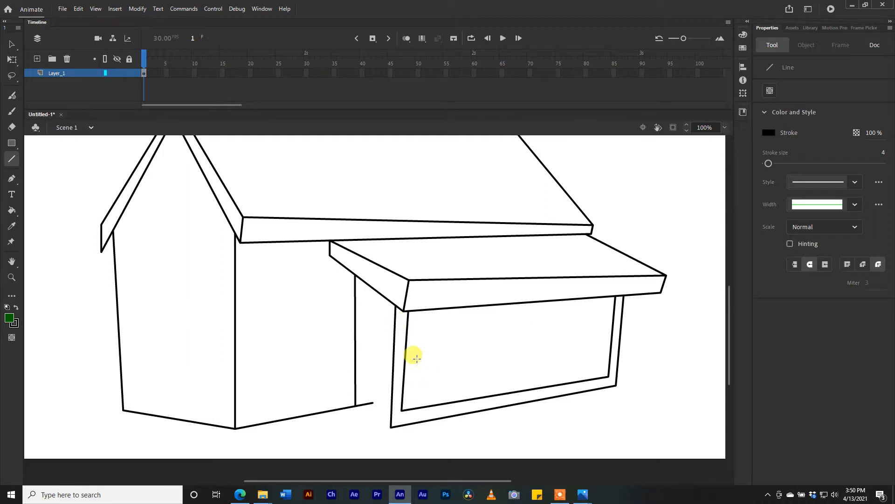
{"action": "left_click_drag", "start_coordinate": [408, 351], "coordinate": [612, 331]}
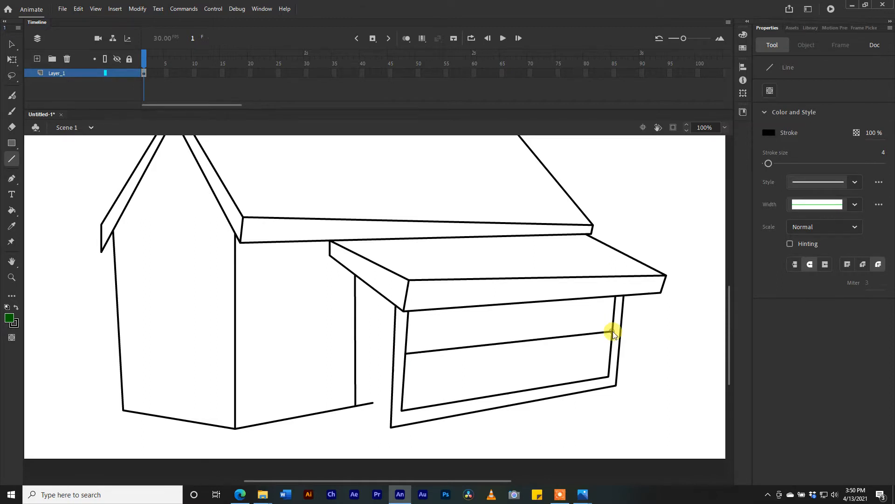
{"action": "left_click_drag", "start_coordinate": [408, 362], "coordinate": [611, 337]}
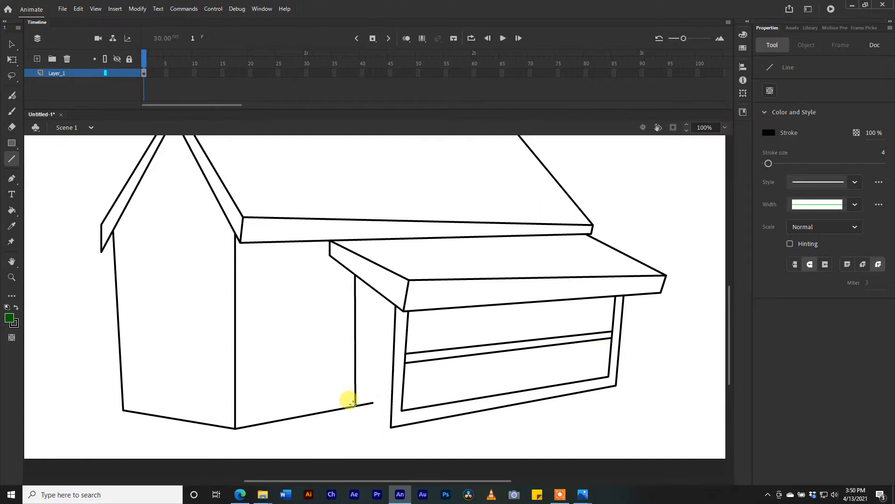
{"action": "left_click_drag", "start_coordinate": [356, 405], "coordinate": [391, 427]}
{"action": "mouse_move", "coordinate": [390, 301]}
{"action": "left_mouse_down"}
{"action": "mouse_move", "coordinate": [383, 402]}
{"action": "mouse_move", "coordinate": [367, 398]}
{"action": "mouse_move", "coordinate": [363, 285]}
{"action": "left_mouse_up"}
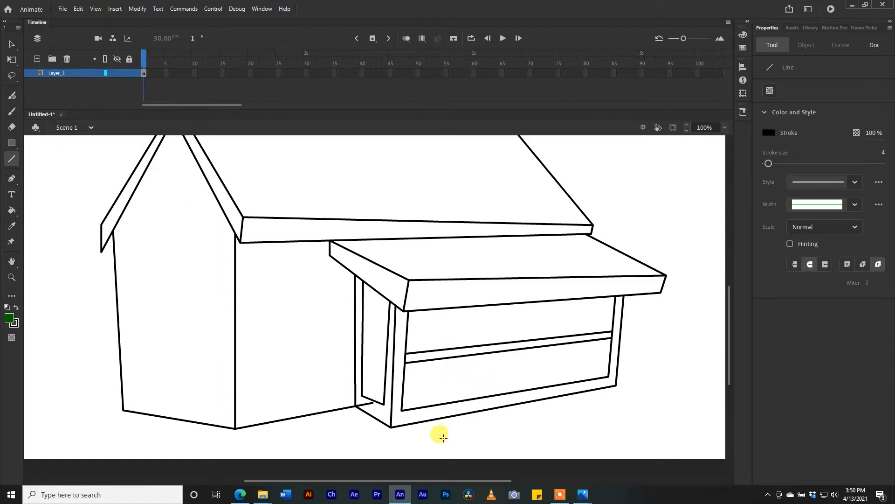
Step: Draw irregularly slanted balusters between the porch handrail and base beam, and a short wall line behind the porch above the rail
{"action": "mouse_move", "coordinate": [417, 362]}
{"action": "left_mouse_down"}
{"action": "mouse_move", "coordinate": [418, 407]}
{"action": "mouse_move", "coordinate": [433, 361]}
{"action": "mouse_move", "coordinate": [453, 400]}
{"action": "left_mouse_up"}
{"action": "left_click_drag", "start_coordinate": [469, 355], "coordinate": [463, 400]}
{"action": "left_click_drag", "start_coordinate": [494, 353], "coordinate": [494, 395]}
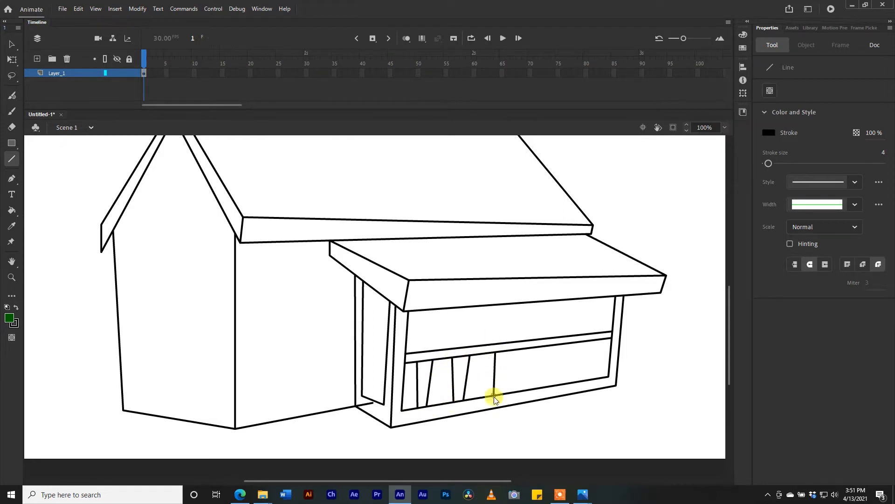
{"action": "left_click_drag", "start_coordinate": [511, 349], "coordinate": [502, 395]}
{"action": "left_click_drag", "start_coordinate": [533, 347], "coordinate": [531, 391]}
{"action": "left_click_drag", "start_coordinate": [549, 346], "coordinate": [542, 387]}
{"action": "left_click_drag", "start_coordinate": [564, 341], "coordinate": [568, 383]}
{"action": "left_click_drag", "start_coordinate": [580, 341], "coordinate": [579, 382]}
{"action": "mouse_move", "coordinate": [600, 341]}
{"action": "left_mouse_down"}
{"action": "mouse_move", "coordinate": [598, 379]}
{"action": "mouse_move", "coordinate": [611, 339]}
{"action": "left_mouse_up"}
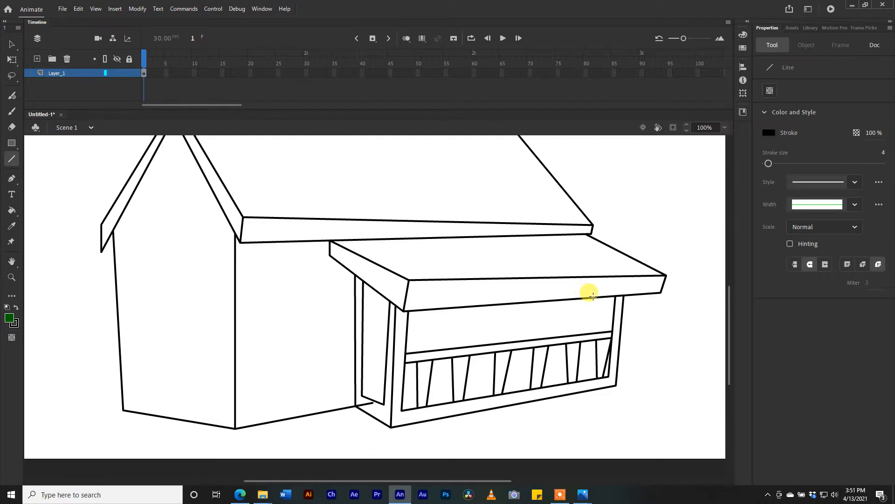
{"action": "mouse_move", "coordinate": [592, 295]}
{"action": "left_mouse_down"}
{"action": "mouse_move", "coordinate": [576, 374]}
{"action": "mouse_move", "coordinate": [585, 386]}
{"action": "left_mouse_up"}
{"action": "left_click_drag", "start_coordinate": [575, 297], "coordinate": [571, 342]}
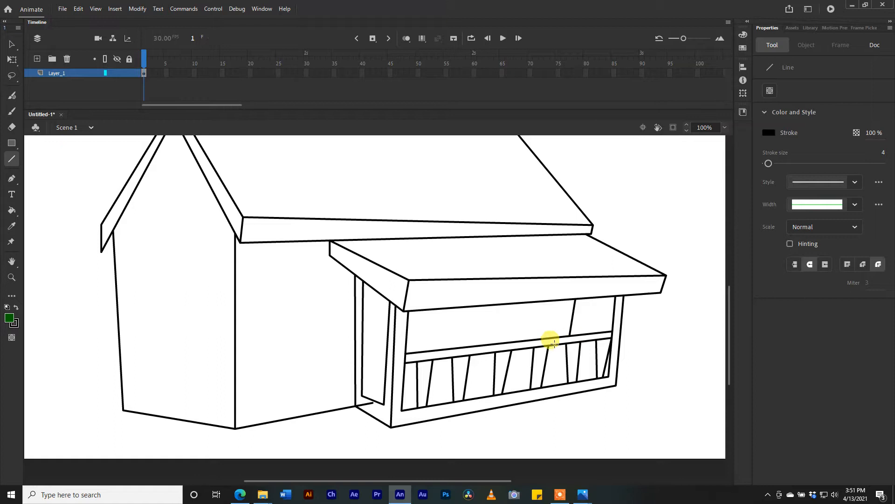
Step: Draw a skewed window on the front wall with an outer frame, an inner pane outline and two vertical divider lines
{"action": "mouse_move", "coordinate": [251, 267]}
{"action": "left_mouse_down"}
{"action": "mouse_move", "coordinate": [256, 363]}
{"action": "mouse_move", "coordinate": [310, 346]}
{"action": "mouse_move", "coordinate": [321, 356]}
{"action": "left_mouse_up"}
{"action": "mouse_move", "coordinate": [321, 355]}
{"action": "left_mouse_down"}
{"action": "mouse_move", "coordinate": [324, 252]}
{"action": "mouse_move", "coordinate": [260, 261]}
{"action": "mouse_move", "coordinate": [252, 268]}
{"action": "mouse_move", "coordinate": [267, 280]}
{"action": "mouse_move", "coordinate": [267, 360]}
{"action": "mouse_move", "coordinate": [279, 345]}
{"action": "mouse_move", "coordinate": [310, 346]}
{"action": "left_mouse_up"}
{"action": "mouse_move", "coordinate": [311, 345]}
{"action": "left_mouse_down"}
{"action": "mouse_move", "coordinate": [302, 281]}
{"action": "mouse_move", "coordinate": [311, 271]}
{"action": "mouse_move", "coordinate": [276, 268]}
{"action": "mouse_move", "coordinate": [268, 280]}
{"action": "mouse_move", "coordinate": [286, 350]}
{"action": "left_mouse_up"}
{"action": "left_click_drag", "start_coordinate": [297, 274], "coordinate": [294, 350]}
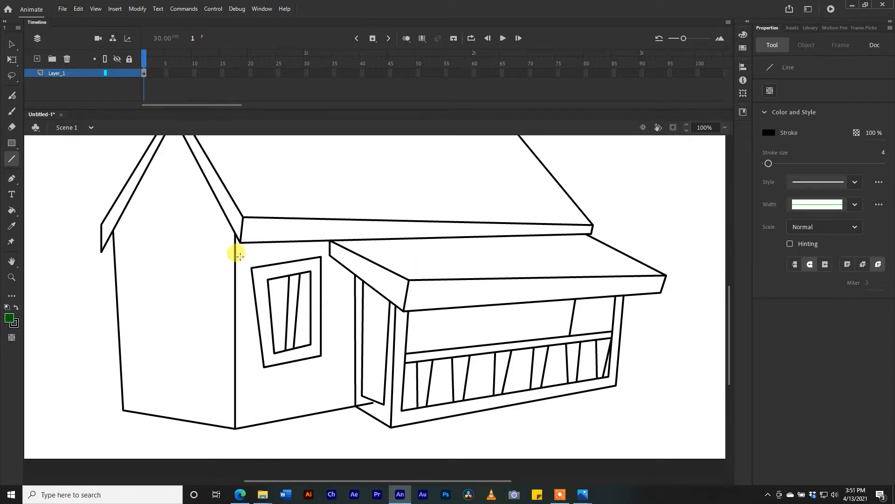
Step: Draw a tall framed window with a sill and five louvre lines on the gable wall, and a slanted line across the gable above it
{"action": "mouse_move", "coordinate": [145, 226]}
{"action": "left_mouse_down"}
{"action": "mouse_move", "coordinate": [141, 330]}
{"action": "mouse_move", "coordinate": [195, 334]}
{"action": "mouse_move", "coordinate": [197, 352]}
{"action": "mouse_move", "coordinate": [133, 332]}
{"action": "mouse_move", "coordinate": [129, 340]}
{"action": "mouse_move", "coordinate": [134, 325]}
{"action": "mouse_move", "coordinate": [182, 350]}
{"action": "mouse_move", "coordinate": [194, 208]}
{"action": "mouse_move", "coordinate": [138, 227]}
{"action": "left_mouse_up"}
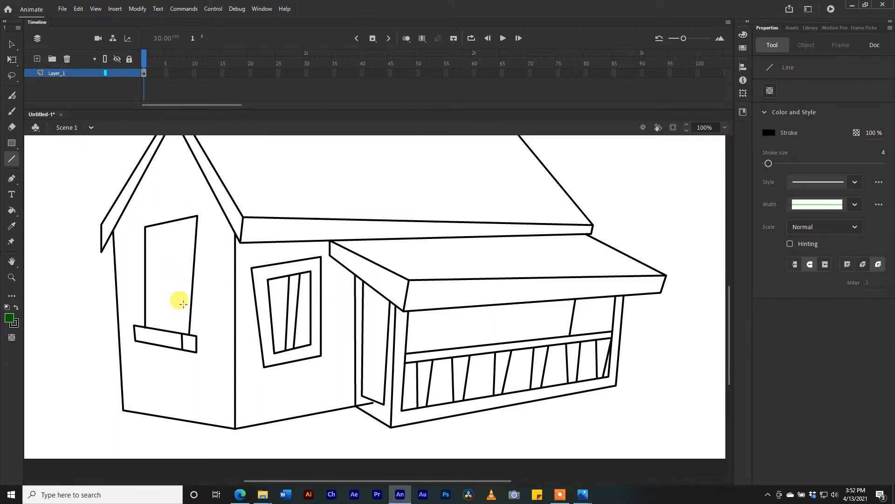
{"action": "left_click_drag", "start_coordinate": [152, 326], "coordinate": [151, 234]}
{"action": "mouse_move", "coordinate": [151, 235]}
{"action": "left_mouse_down"}
{"action": "mouse_move", "coordinate": [187, 232]}
{"action": "mouse_move", "coordinate": [169, 225]}
{"action": "mouse_move", "coordinate": [181, 228]}
{"action": "mouse_move", "coordinate": [176, 332]}
{"action": "left_mouse_up"}
{"action": "key", "text": "ctrl+z"}
{"action": "key", "text": "ctrl+z"}
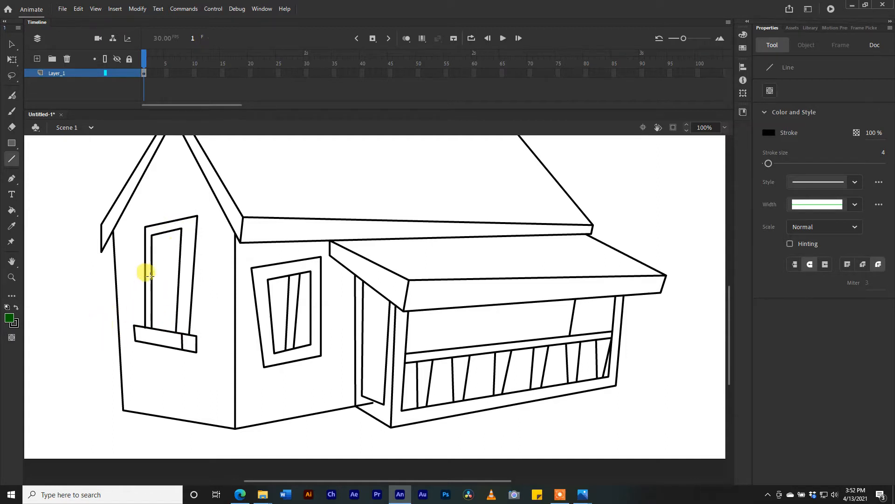
{"action": "mouse_move", "coordinate": [151, 251]}
{"action": "left_mouse_down"}
{"action": "mouse_move", "coordinate": [180, 251]}
{"action": "mouse_move", "coordinate": [170, 268]}
{"action": "mouse_move", "coordinate": [180, 269]}
{"action": "mouse_move", "coordinate": [178, 300]}
{"action": "mouse_move", "coordinate": [164, 317]}
{"action": "mouse_move", "coordinate": [174, 319]}
{"action": "left_mouse_up"}
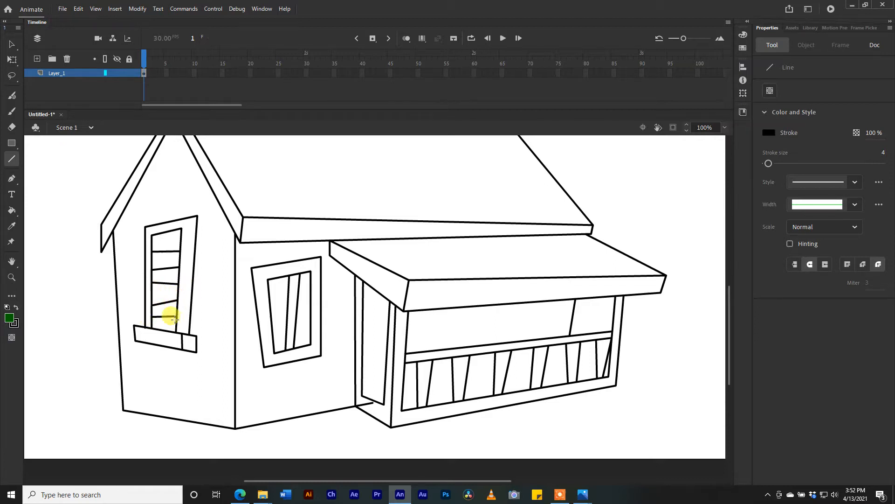
{"action": "left_click_drag", "start_coordinate": [128, 203], "coordinate": [211, 191]}
{"action": "scroll", "coordinate": [340, 316], "scroll_direction": "up", "scroll_amount": 4}
{"action": "scroll", "coordinate": [340, 316], "scroll_direction": "down", "scroll_amount": 6}
{"action": "scroll", "coordinate": [338, 317], "scroll_direction": "up", "scroll_amount": 4}
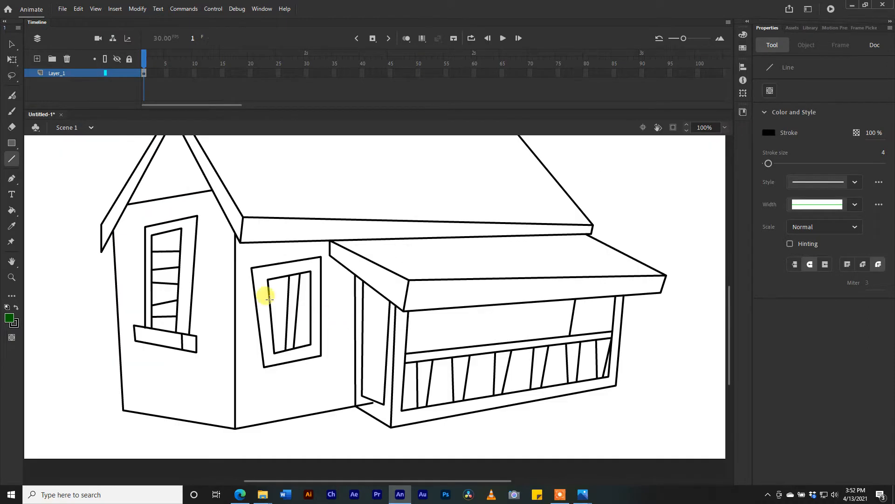
{"action": "scroll", "coordinate": [180, 270], "scroll_direction": "up", "scroll_amount": 4}
{"action": "scroll", "coordinate": [180, 285], "scroll_direction": "down", "scroll_amount": 2}
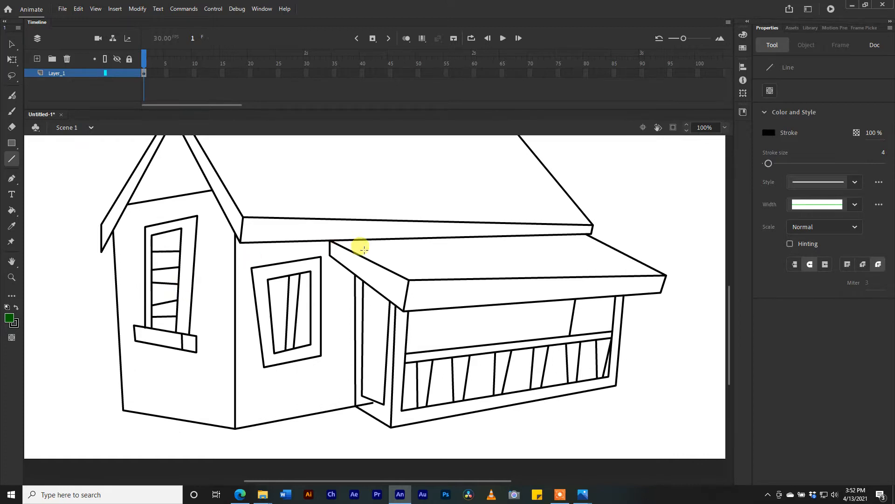
{"action": "scroll", "coordinate": [368, 260], "scroll_direction": "up", "scroll_amount": 2}
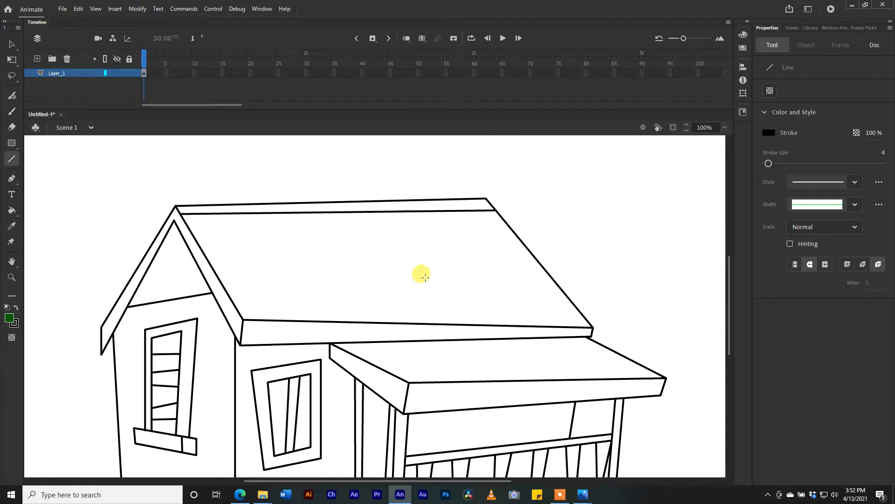
{"action": "scroll", "coordinate": [592, 363], "scroll_direction": "down", "scroll_amount": 2}
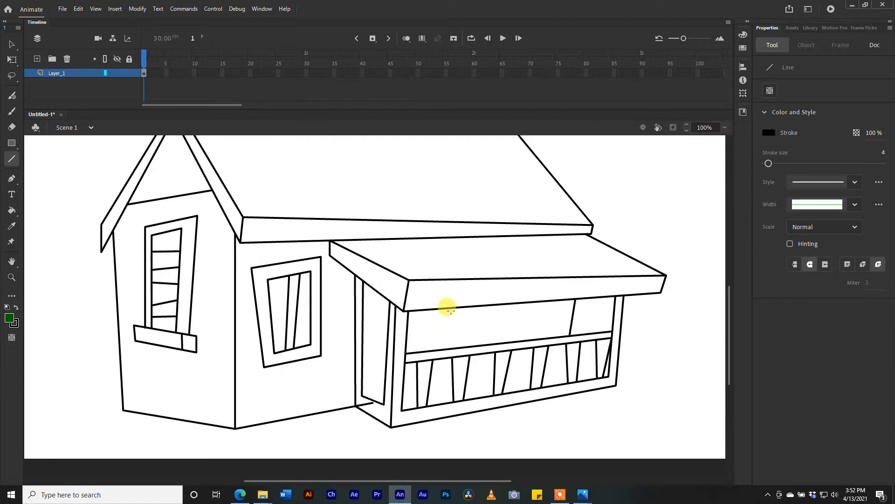
{"action": "left_click_drag", "start_coordinate": [446, 307], "coordinate": [446, 353]}
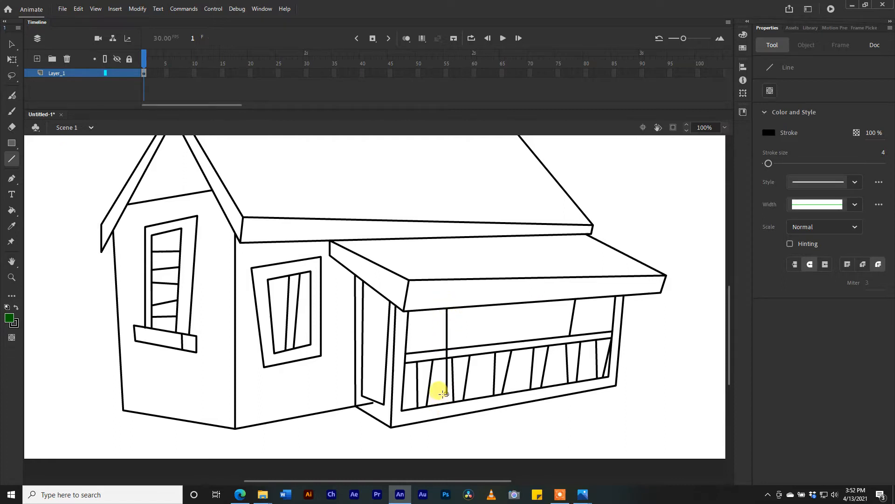
{"action": "left_click_drag", "start_coordinate": [444, 395], "coordinate": [441, 394]}
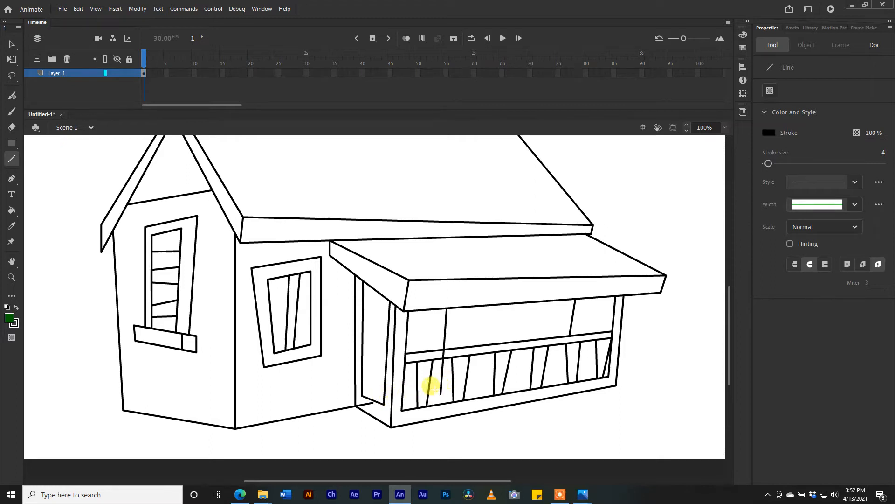
{"action": "key", "text": "ctrl+z"}
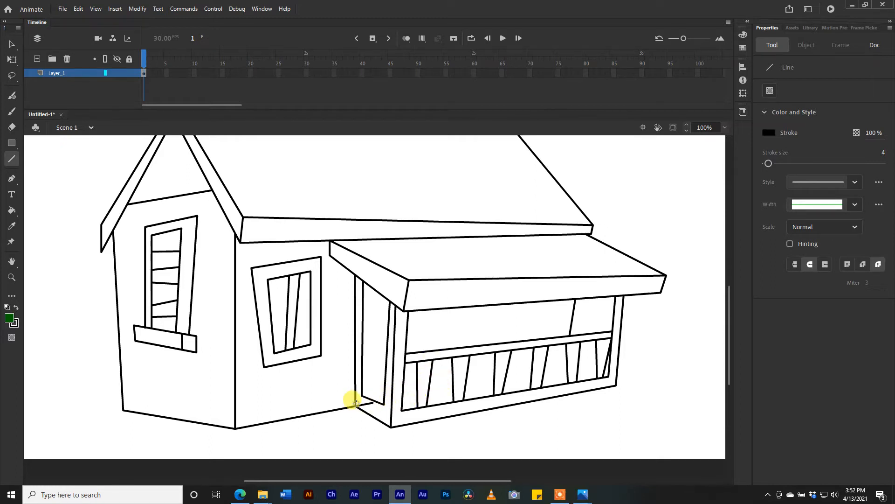
Step: Draw the wall's base line behind the porch and a doorway there with double vertical lines on both sides
{"action": "mouse_move", "coordinate": [355, 405]}
{"action": "left_mouse_down"}
{"action": "mouse_move", "coordinate": [535, 357]}
{"action": "mouse_move", "coordinate": [567, 371]}
{"action": "left_mouse_up"}
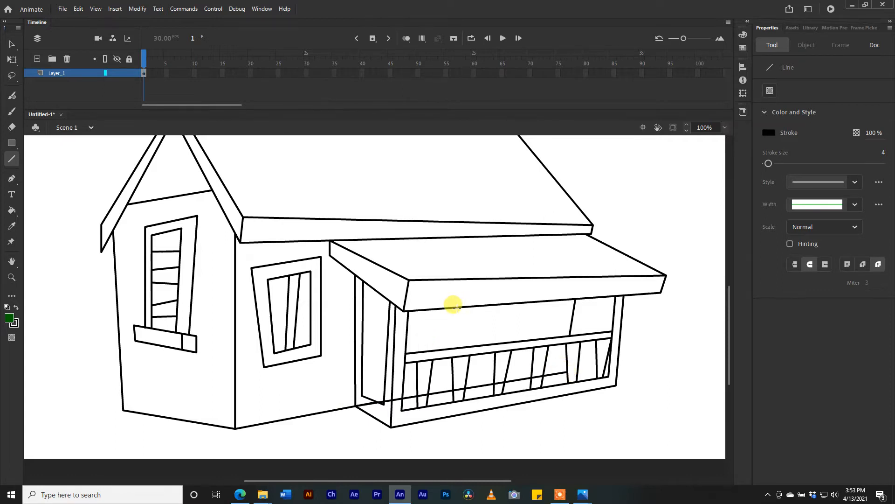
{"action": "mouse_move", "coordinate": [455, 306]}
{"action": "left_mouse_down"}
{"action": "mouse_move", "coordinate": [439, 371]}
{"action": "mouse_move", "coordinate": [453, 402]}
{"action": "left_mouse_up"}
{"action": "left_click_drag", "start_coordinate": [494, 304], "coordinate": [487, 389]}
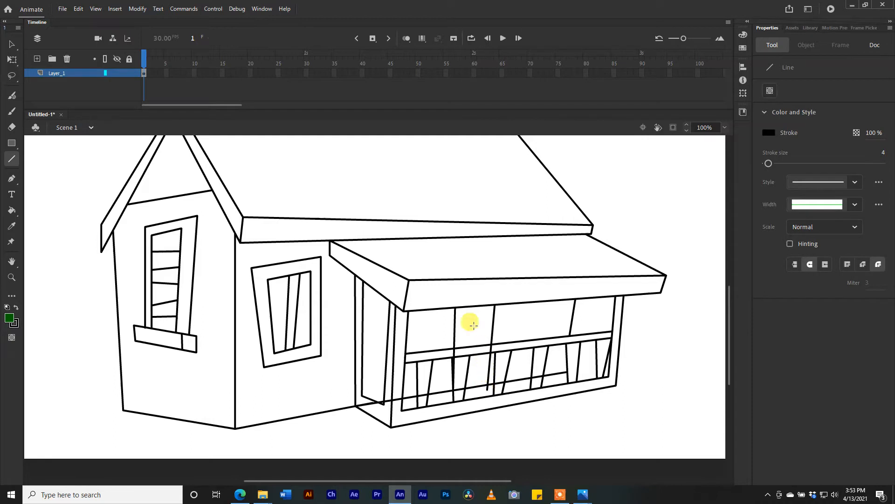
{"action": "left_click_drag", "start_coordinate": [485, 303], "coordinate": [481, 388]}
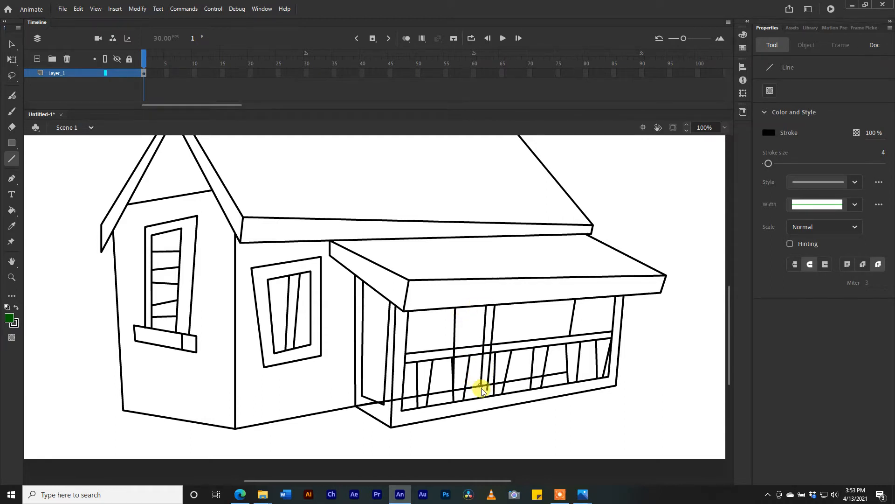
{"action": "left_click_drag", "start_coordinate": [457, 304], "coordinate": [458, 389]}
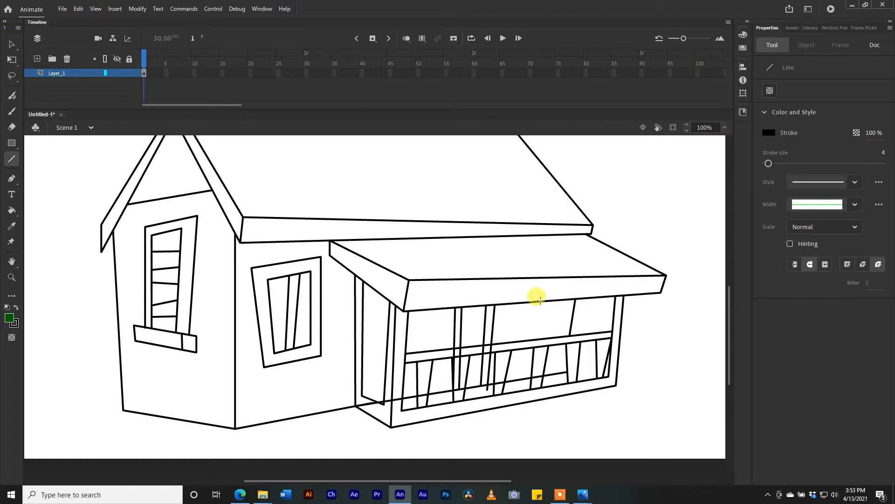
Step: Draw a small window below the porch roof beside the doorway, with a tapered outer frame and an inner pane
{"action": "left_click_drag", "start_coordinate": [526, 303], "coordinate": [552, 329]}
{"action": "left_click_drag", "start_coordinate": [551, 329], "coordinate": [559, 295]}
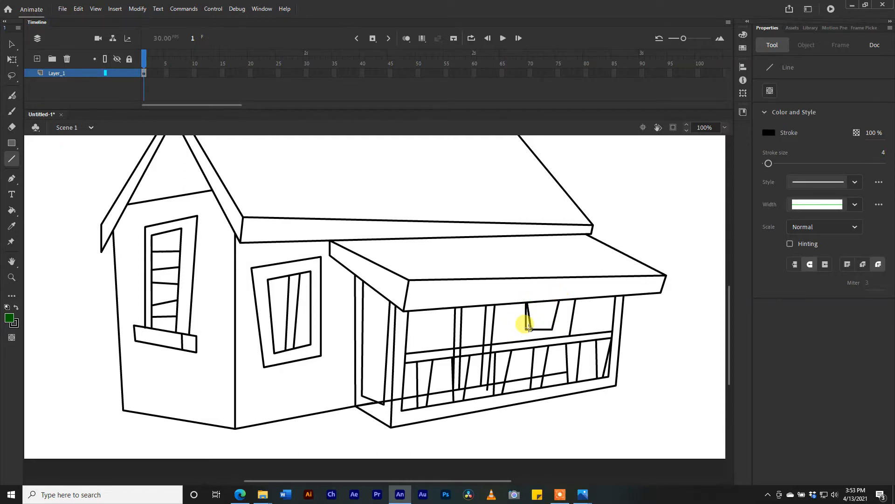
{"action": "mouse_move", "coordinate": [536, 298]}
{"action": "left_mouse_down"}
{"action": "mouse_move", "coordinate": [536, 316]}
{"action": "mouse_move", "coordinate": [549, 302]}
{"action": "left_mouse_up"}
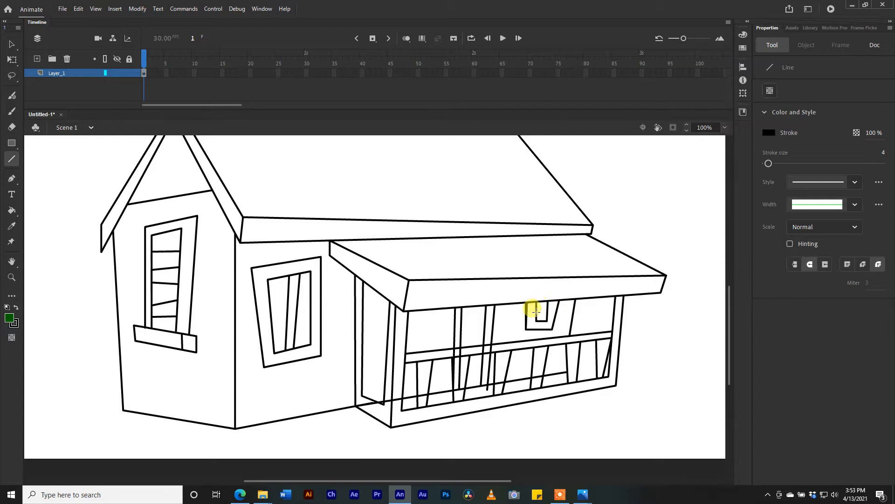
Step: Draw four nearly vertical plank lines down the gable wall, from the slanted gable line to the wall base
{"action": "key", "text": "ctrl+minus"}
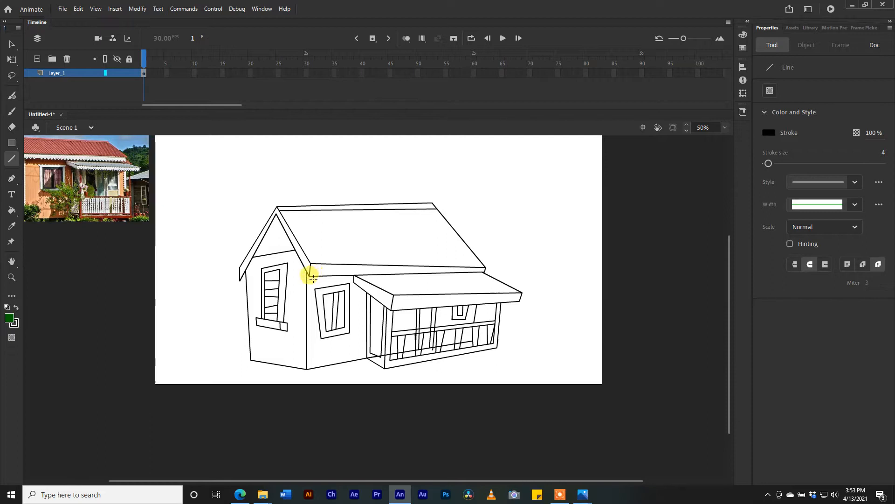
{"action": "left_click_drag", "start_coordinate": [300, 267], "coordinate": [298, 379]}
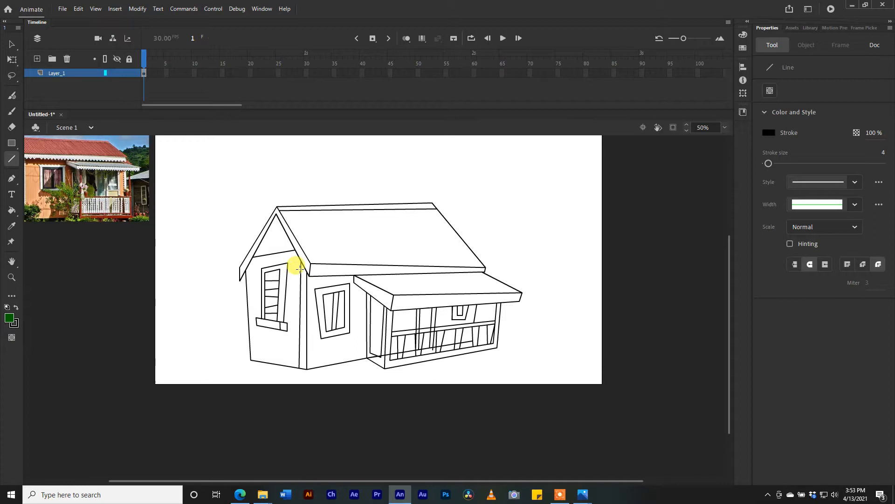
{"action": "left_click_drag", "start_coordinate": [293, 249], "coordinate": [291, 362]}
{"action": "left_click_drag", "start_coordinate": [277, 251], "coordinate": [272, 363]}
{"action": "mouse_move", "coordinate": [253, 255]}
{"action": "left_mouse_down"}
{"action": "mouse_move", "coordinate": [248, 364]}
{"action": "mouse_move", "coordinate": [255, 362]}
{"action": "left_mouse_up"}
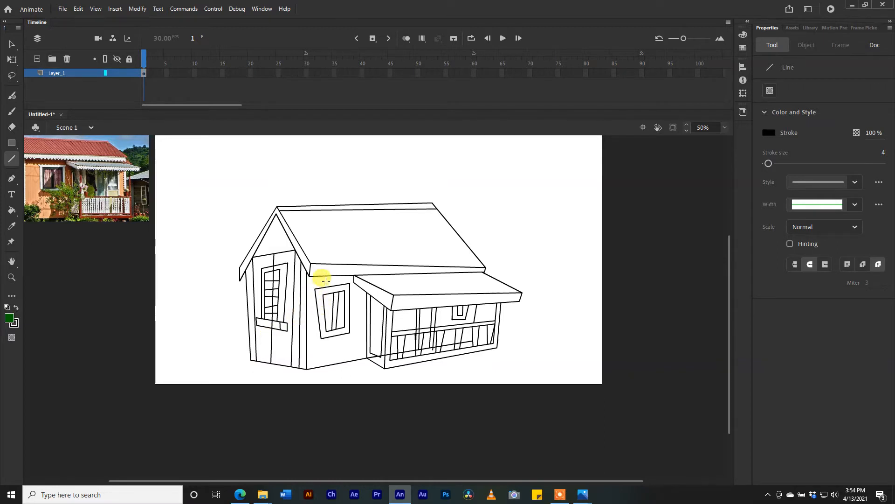
Step: Draw nearly vertical plank lines down the front wall and along the wall behind the porch
{"action": "left_click_drag", "start_coordinate": [314, 274], "coordinate": [311, 368]}
{"action": "left_click_drag", "start_coordinate": [331, 275], "coordinate": [329, 360]}
{"action": "left_click_drag", "start_coordinate": [353, 276], "coordinate": [349, 373]}
{"action": "left_click_drag", "start_coordinate": [362, 291], "coordinate": [361, 367]}
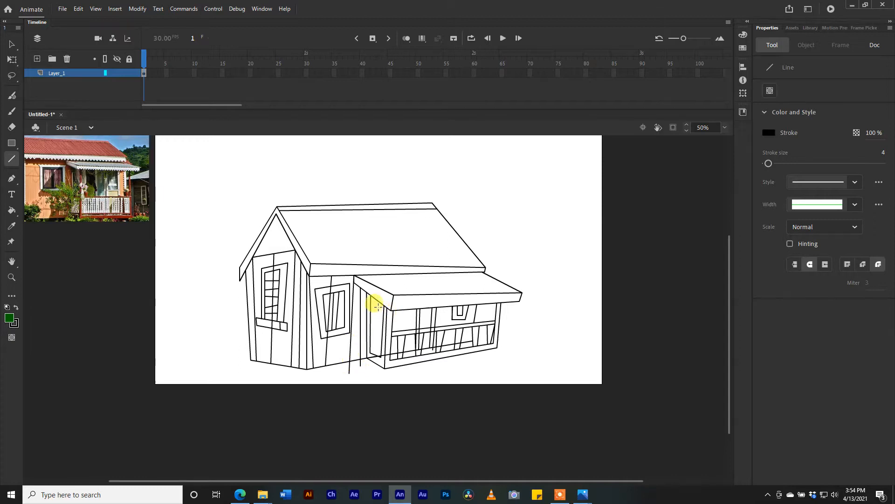
{"action": "left_click_drag", "start_coordinate": [377, 293], "coordinate": [375, 353]}
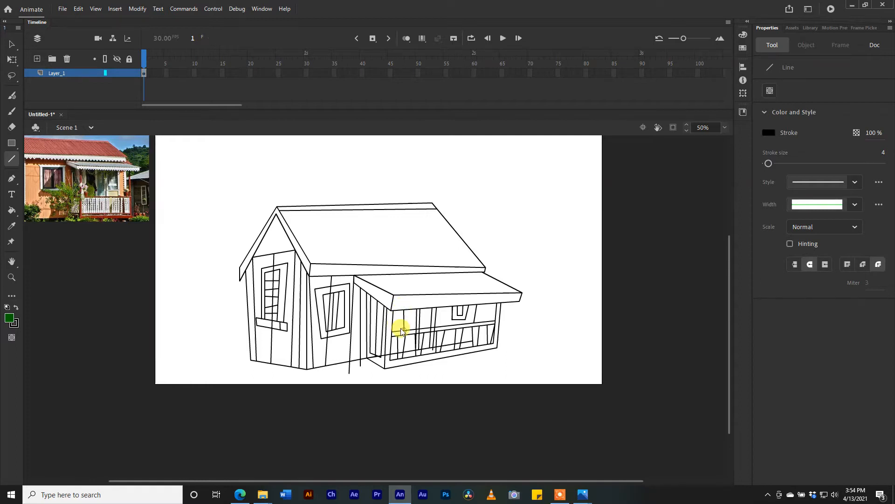
{"action": "left_click_drag", "start_coordinate": [414, 307], "coordinate": [410, 327]}
{"action": "left_click_drag", "start_coordinate": [446, 304], "coordinate": [442, 328]}
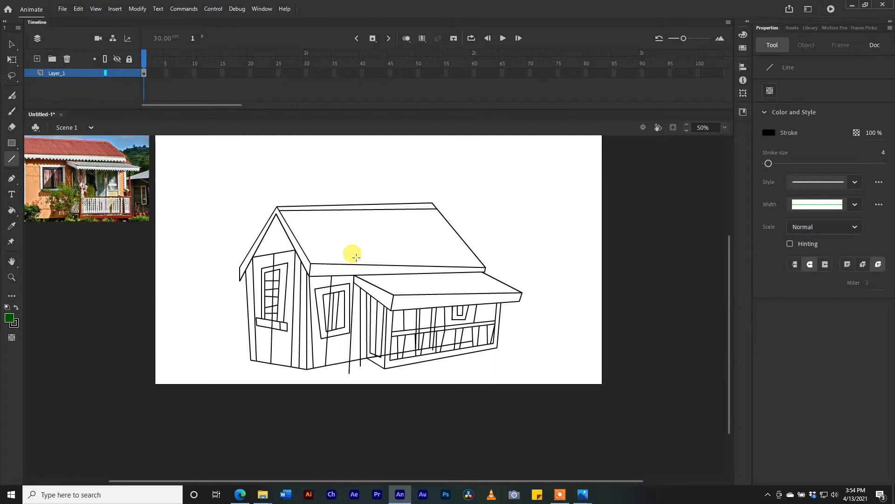
Step: Draw six slanted seam lines across the main roof, from the ridge strip to the lower edge
{"action": "left_click_drag", "start_coordinate": [291, 208], "coordinate": [321, 263]}
{"action": "left_click_drag", "start_coordinate": [311, 209], "coordinate": [349, 265]}
{"action": "left_click_drag", "start_coordinate": [337, 209], "coordinate": [383, 264]}
{"action": "left_click_drag", "start_coordinate": [370, 208], "coordinate": [418, 265]}
{"action": "left_click_drag", "start_coordinate": [396, 210], "coordinate": [443, 265]}
{"action": "left_click_drag", "start_coordinate": [423, 209], "coordinate": [468, 266]}
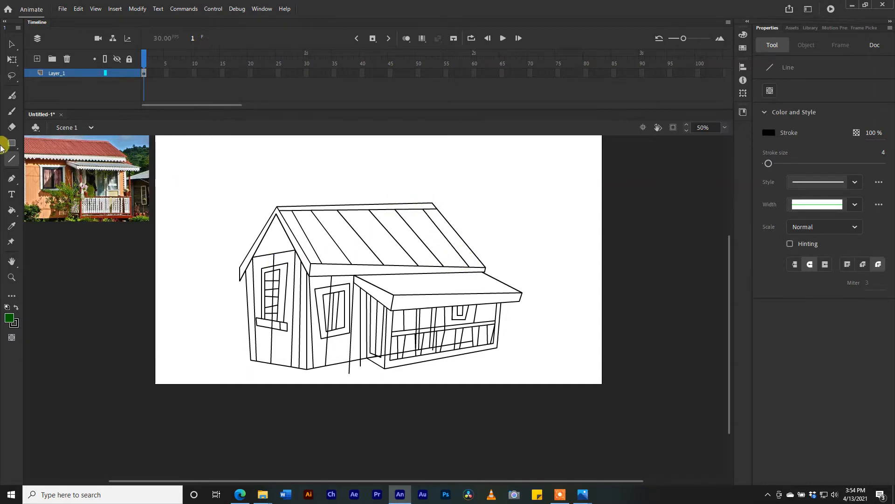
Step: Bend the main roof's lower edge upward between the seam lines into a row of scalloped curves
{"action": "left_click", "coordinate": [10, 44]}
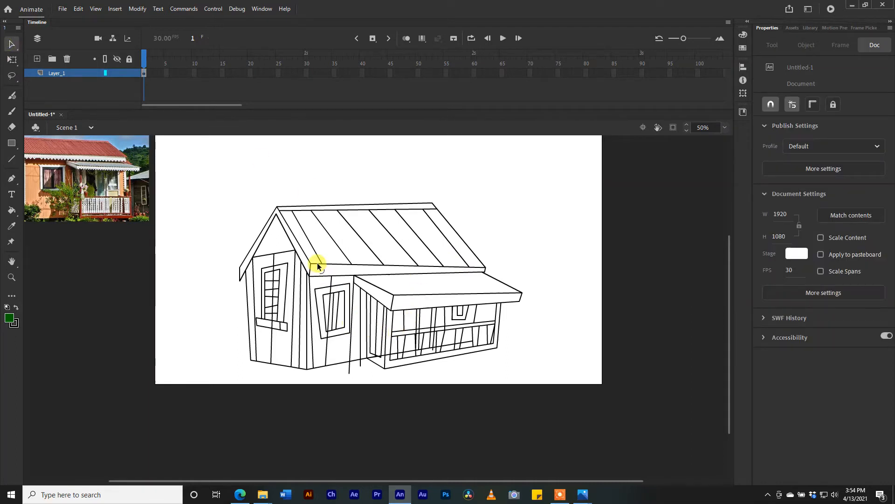
{"action": "left_click_drag", "start_coordinate": [317, 264], "coordinate": [355, 264]}
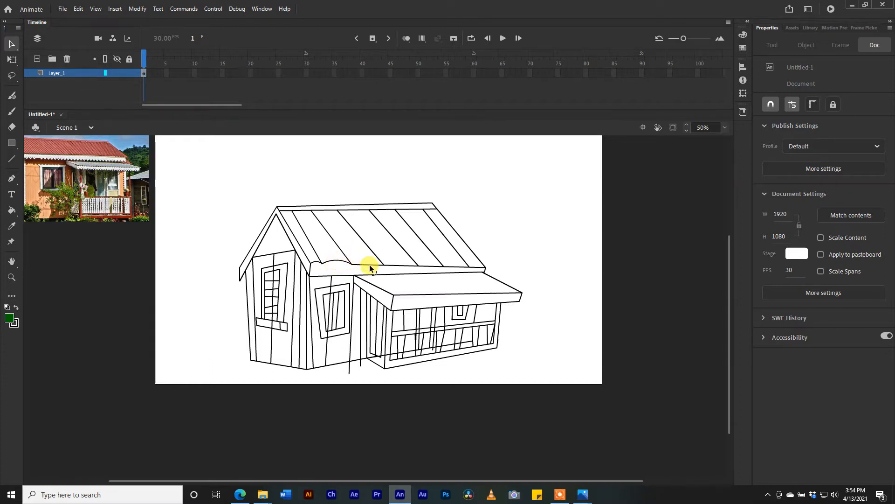
{"action": "left_click_drag", "start_coordinate": [370, 267], "coordinate": [367, 263]}
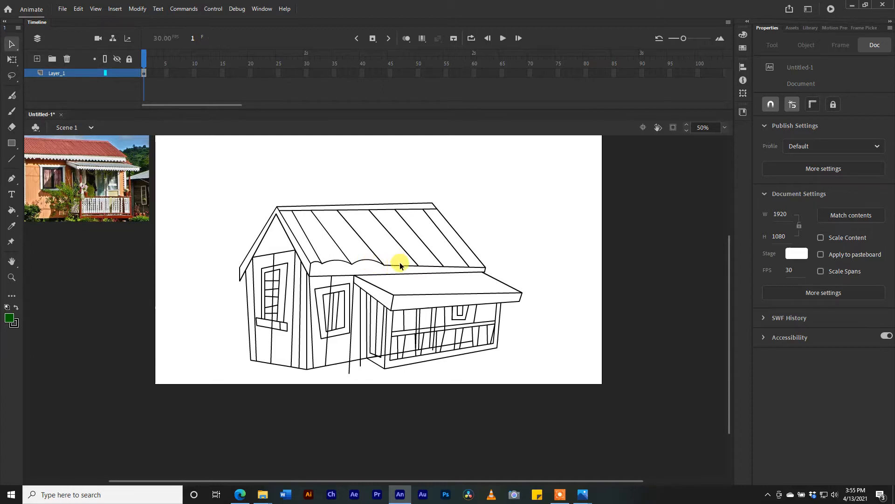
{"action": "left_click_drag", "start_coordinate": [400, 266], "coordinate": [453, 260]}
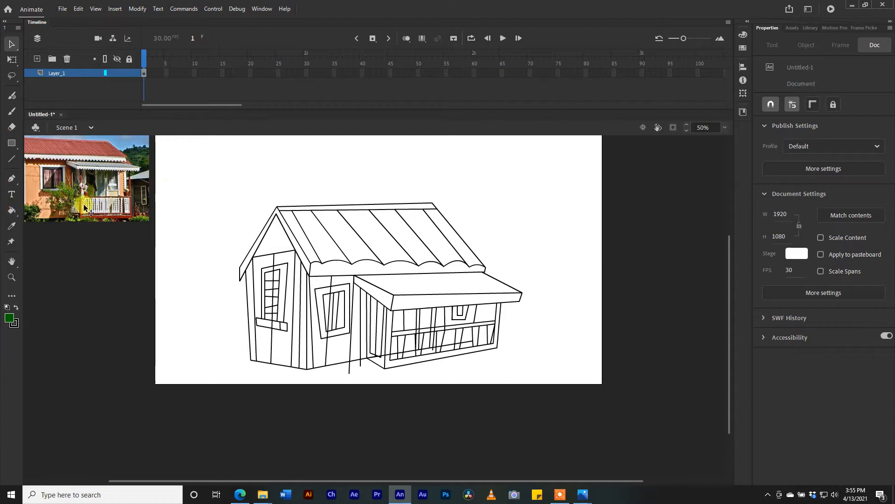
Step: Fill every other panel of the main roof with blue #0066CC, beginning beside the gable
{"action": "left_click", "coordinate": [12, 213]}
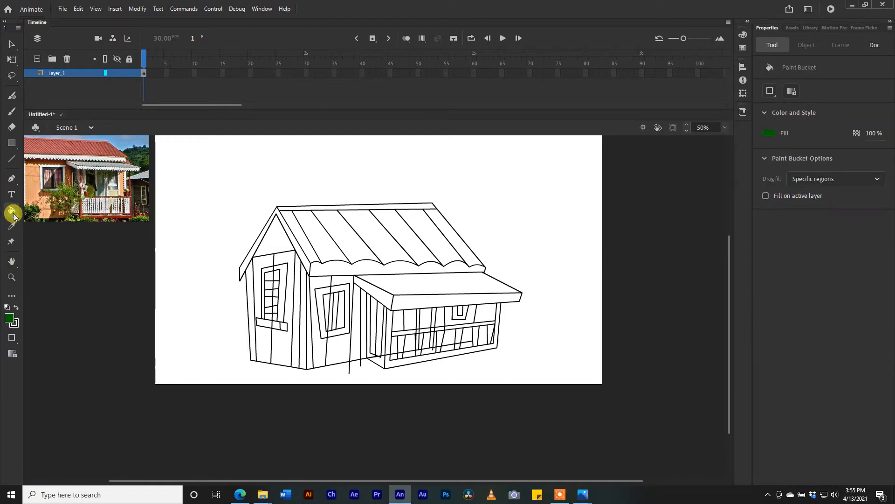
{"action": "left_click", "coordinate": [10, 318]}
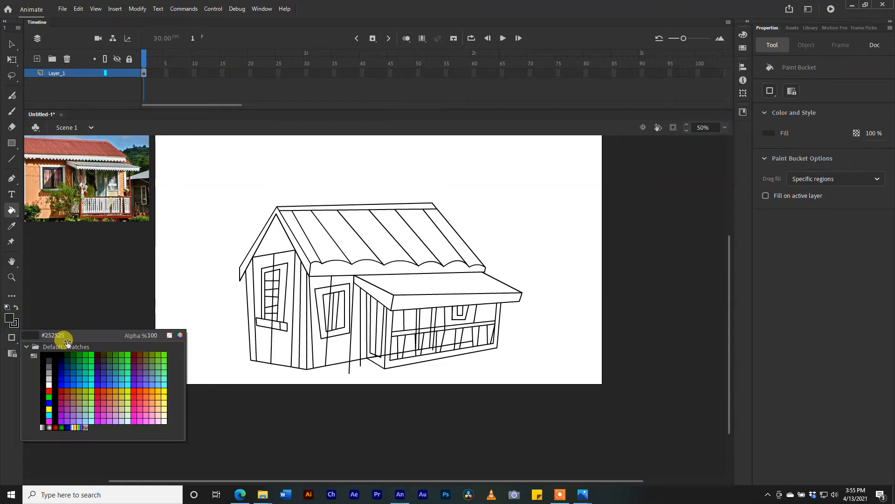
{"action": "left_click", "coordinate": [71, 377]}
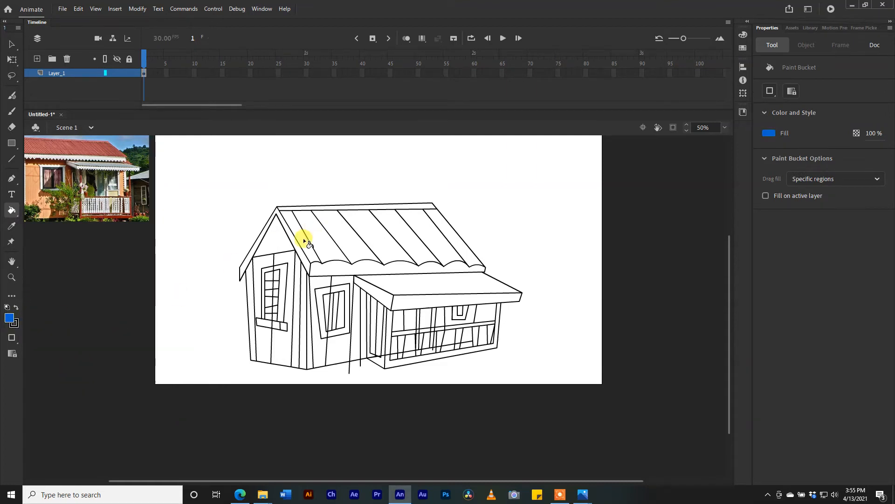
{"action": "left_click", "coordinate": [303, 238]}
{"action": "left_click", "coordinate": [338, 231]}
{"action": "left_click", "coordinate": [396, 231]}
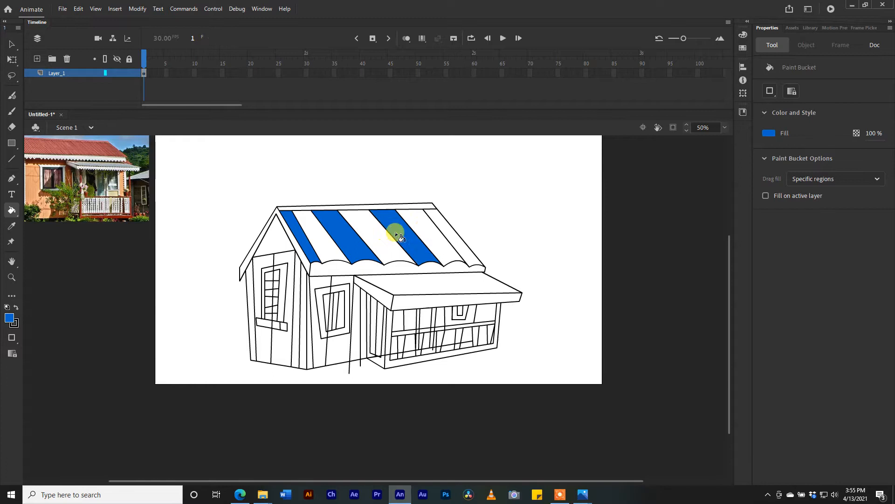
{"action": "left_click", "coordinate": [448, 232]}
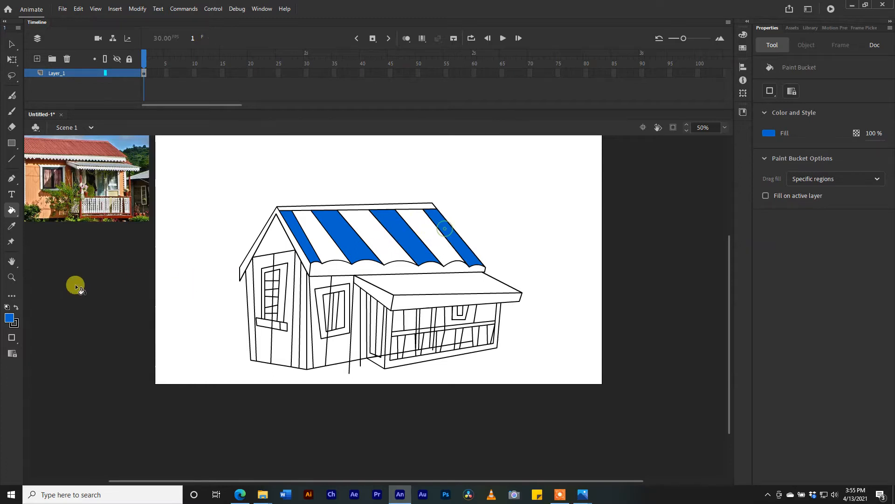
Step: Fill the remaining panels of the main roof with the lighter, less saturated blue #2776C5
{"action": "left_click", "coordinate": [11, 318]}
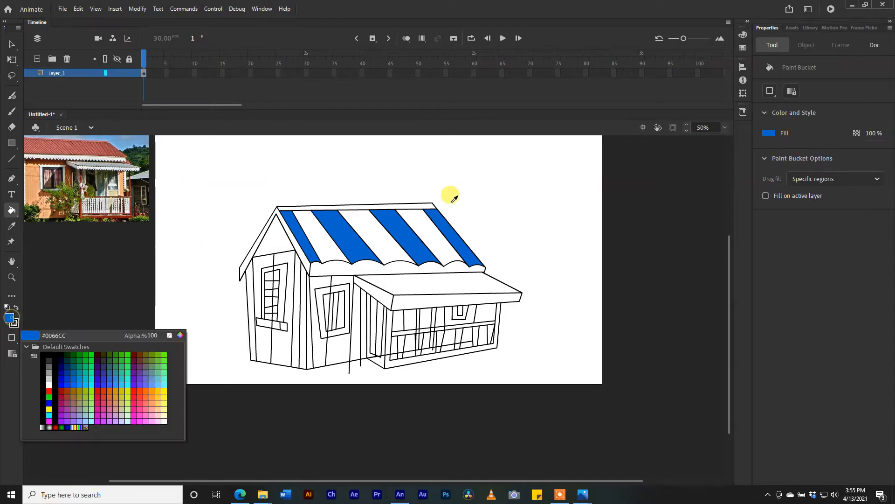
{"action": "left_click", "coordinate": [9, 311]}
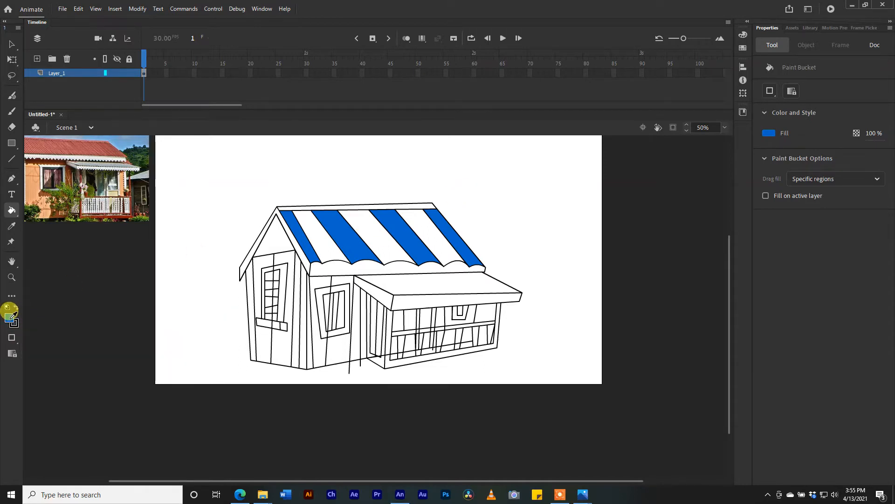
{"action": "left_click", "coordinate": [742, 36]}
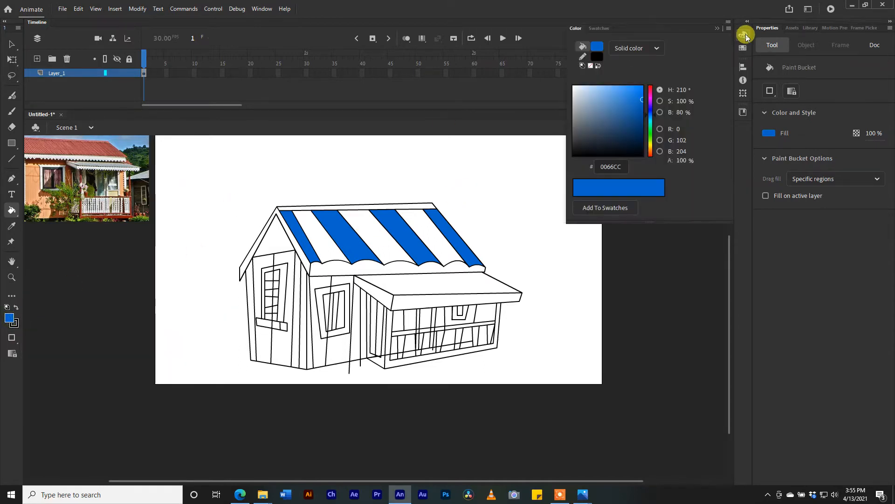
{"action": "left_click", "coordinate": [629, 101]}
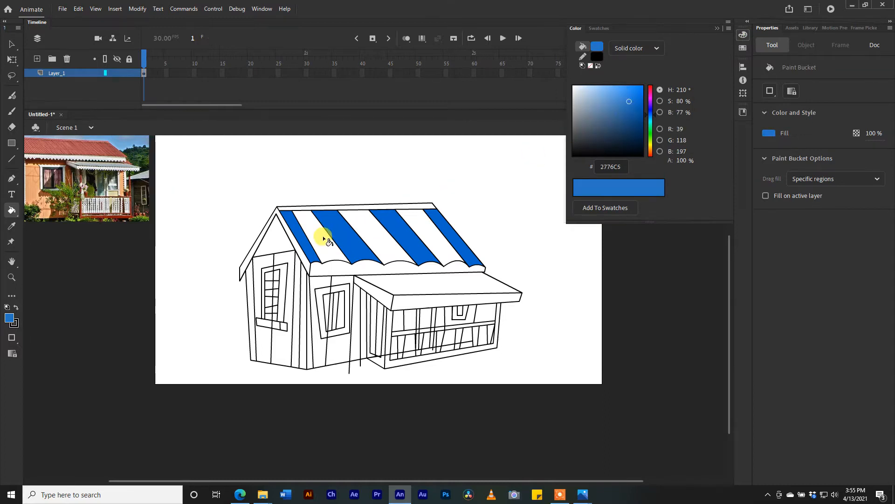
{"action": "left_click", "coordinate": [356, 226]}
{"action": "left_click", "coordinate": [426, 226]}
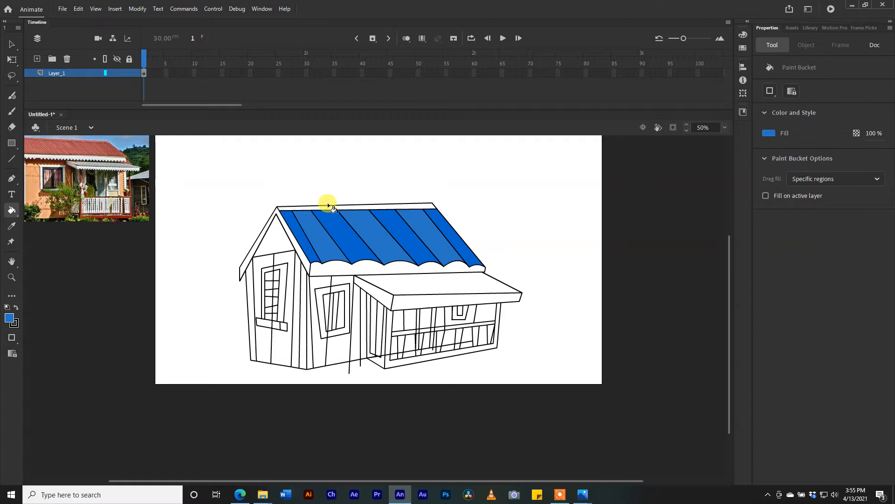
Step: Fill the narrow ridge strip along the top of the main roof with a dark blue
{"action": "left_click", "coordinate": [769, 133]}
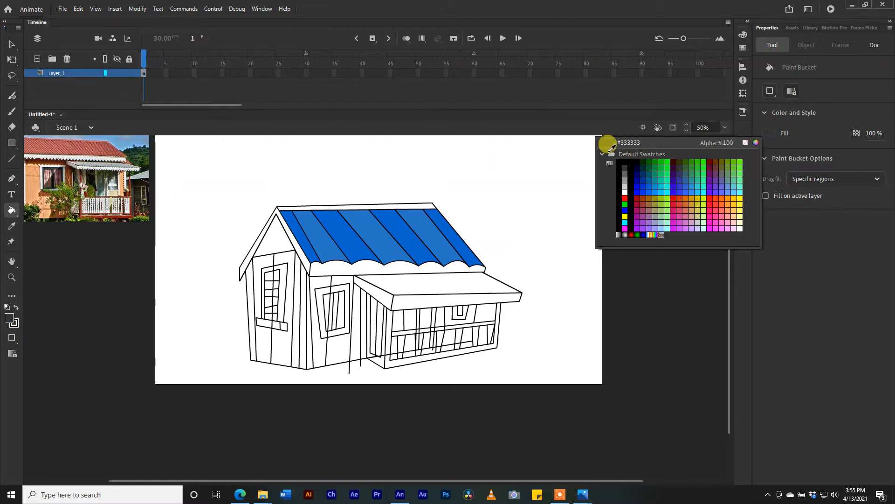
{"action": "left_click", "coordinate": [638, 180]}
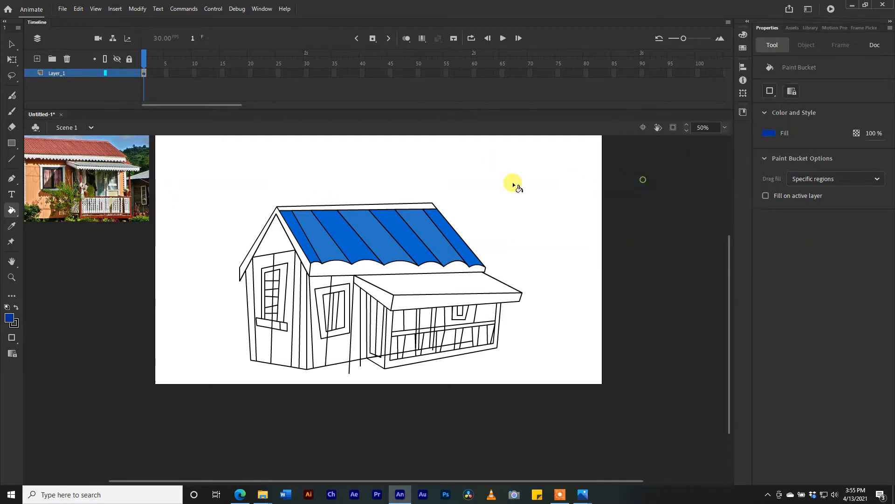
{"action": "left_click", "coordinate": [408, 207]}
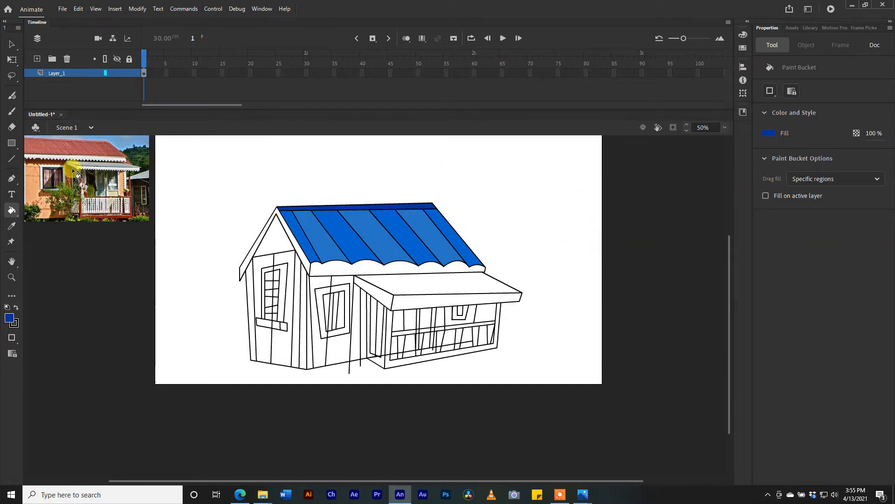
Step: Insert a new layer and move it beneath Layer_1, which holds the house drawing
{"action": "right_click", "coordinate": [85, 76]}
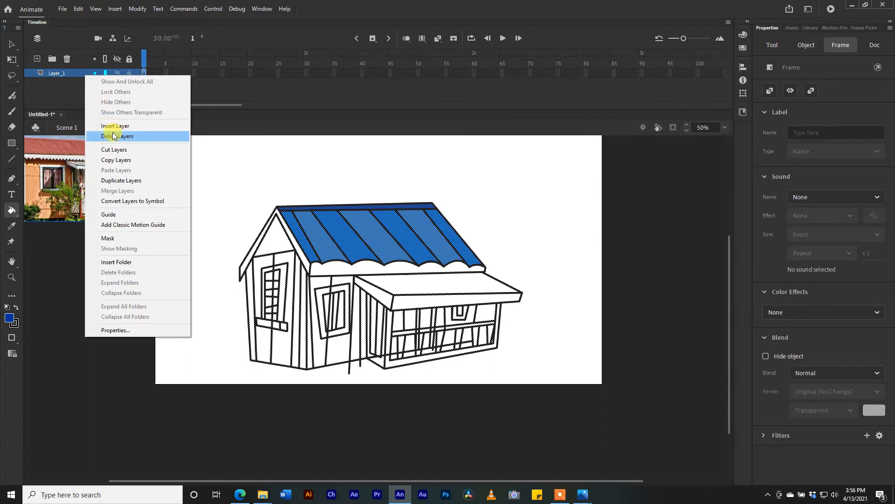
{"action": "left_click", "coordinate": [114, 126]}
{"action": "left_click", "coordinate": [72, 73]}
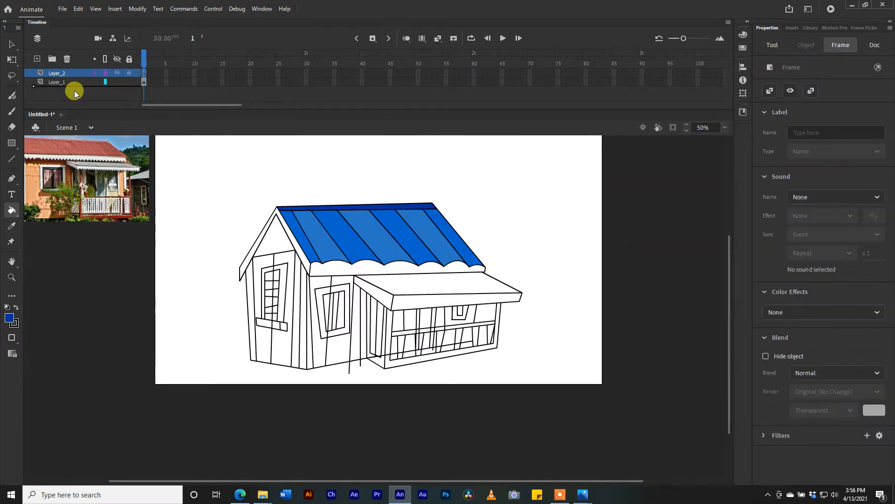
{"action": "left_click_drag", "start_coordinate": [74, 93], "coordinate": [74, 92]}
Step: Draw a mid-grey rectangle with a black outline on Layer_2, extending past the stage on all sides behind the house
{"action": "left_click", "coordinate": [11, 143]}
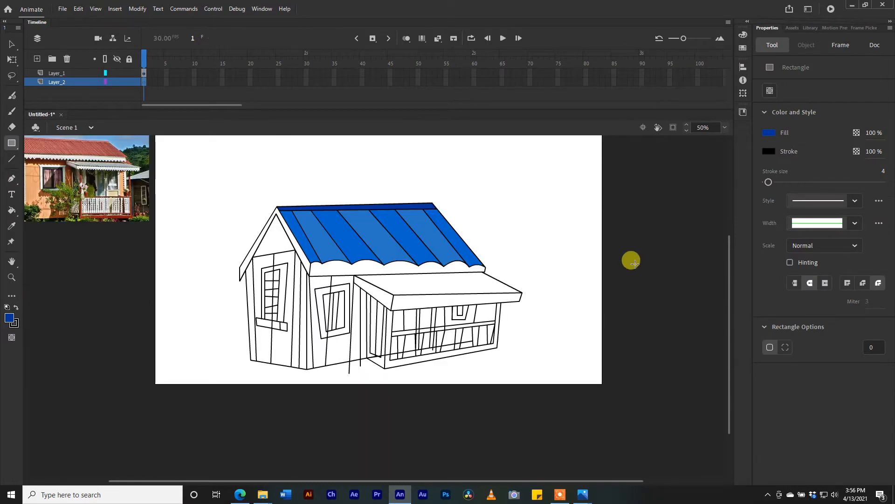
{"action": "key", "text": "ctrl+minus"}
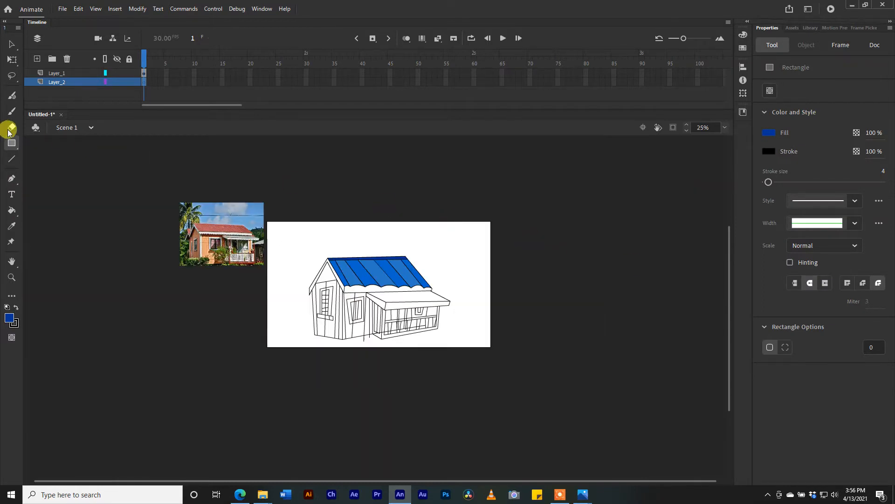
{"action": "left_click", "coordinate": [9, 317]}
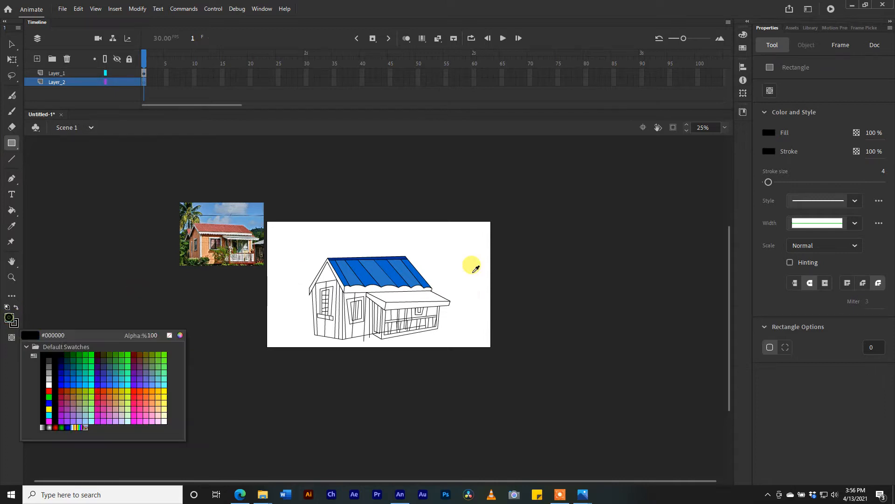
{"action": "left_click", "coordinate": [48, 367]}
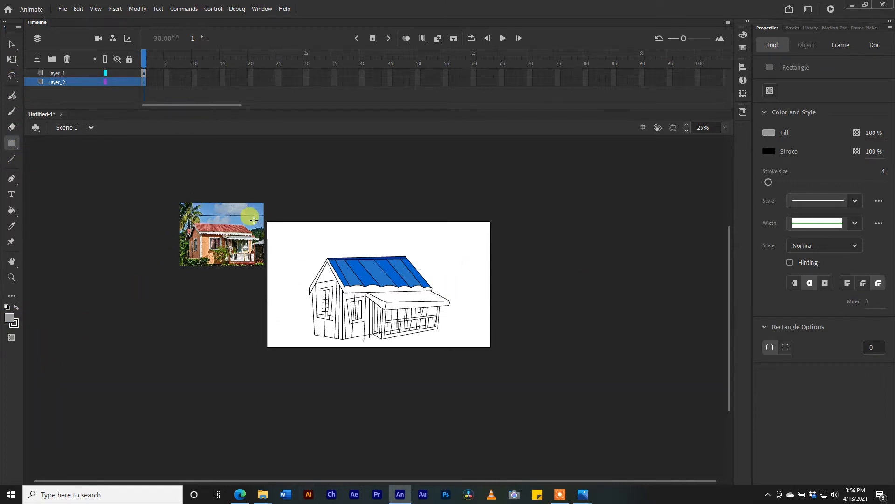
{"action": "left_click_drag", "start_coordinate": [263, 202], "coordinate": [504, 361]}
{"action": "key", "text": "ctrl+equal"}
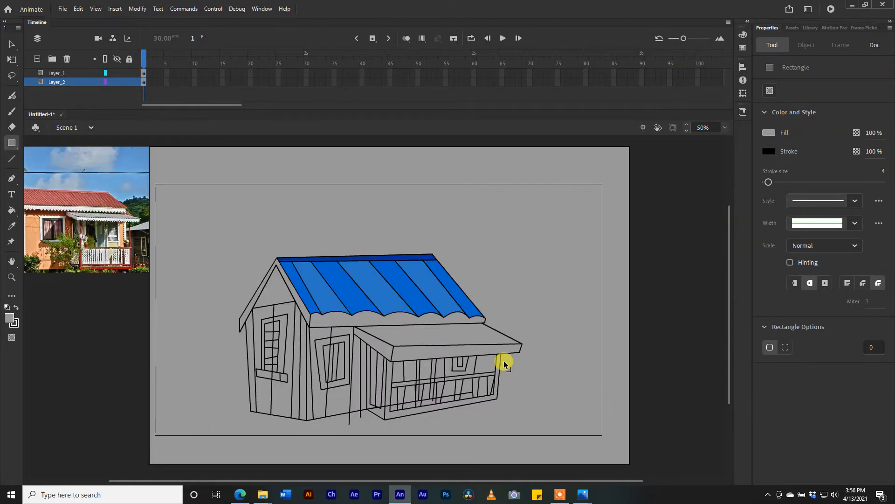
{"action": "key", "text": "ctrl+equal"}
{"action": "scroll", "coordinate": [510, 387], "scroll_direction": "down", "scroll_amount": 3}
{"action": "scroll", "coordinate": [512, 387], "scroll_direction": "up", "scroll_amount": 2}
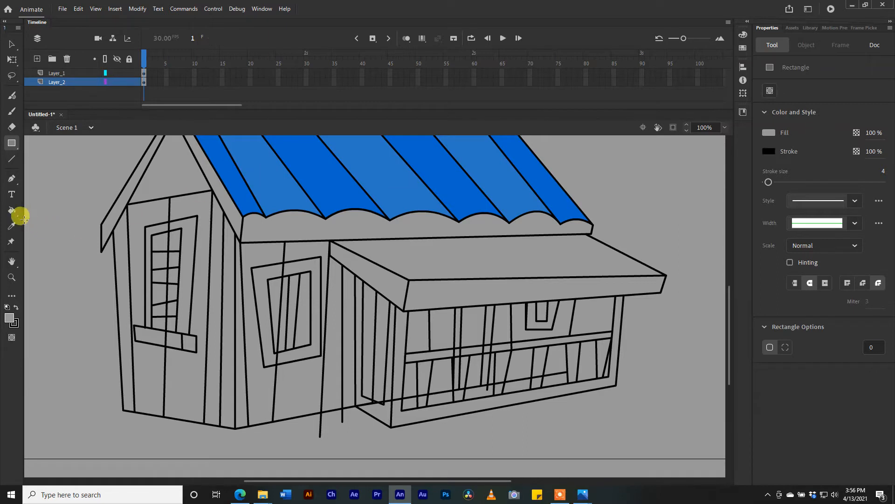
Step: Lock Layer_2 and fill the sloping trim around the gable with white on Layer_1
{"action": "left_click", "coordinate": [12, 210]}
{"action": "left_click", "coordinate": [9, 317]}
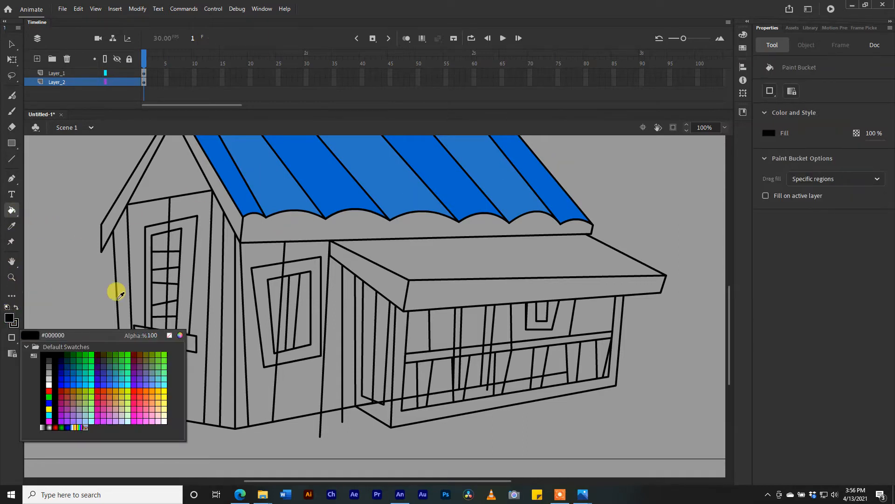
{"action": "left_click", "coordinate": [49, 385]}
{"action": "scroll", "coordinate": [141, 287], "scroll_direction": "up", "scroll_amount": 4}
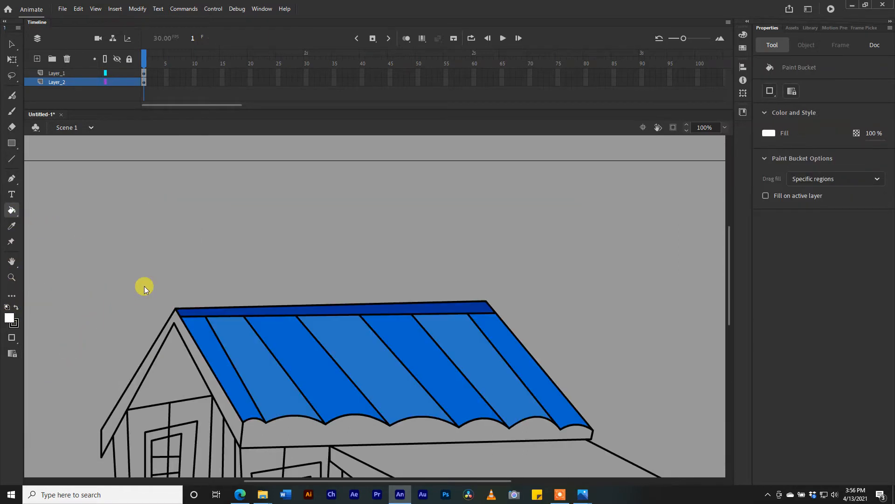
{"action": "scroll", "coordinate": [144, 286], "scroll_direction": "down", "scroll_amount": 4}
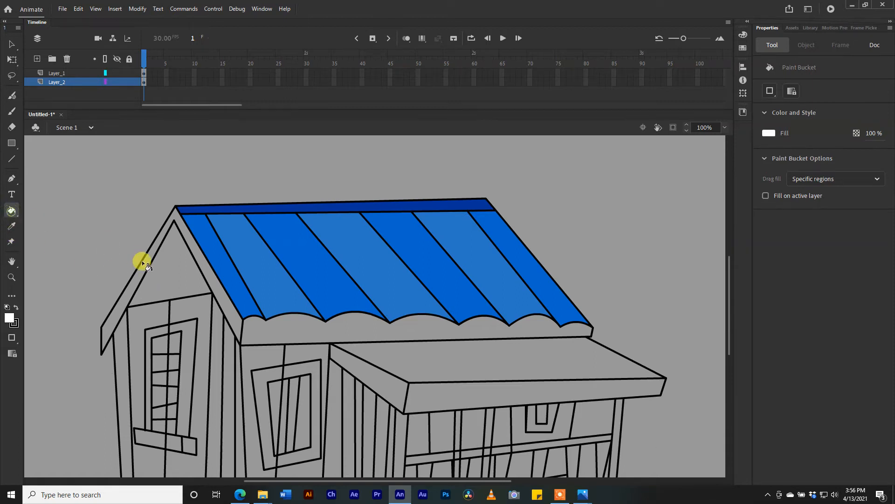
{"action": "left_click", "coordinate": [144, 262]}
{"action": "key", "text": "ctrl+z"}
{"action": "left_click", "coordinate": [144, 74]}
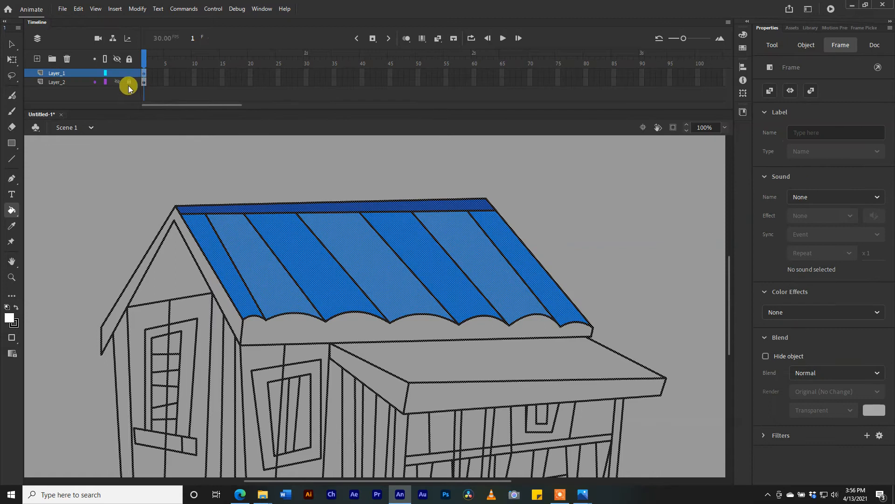
{"action": "left_click", "coordinate": [202, 266]}
{"action": "left_click", "coordinate": [11, 75]}
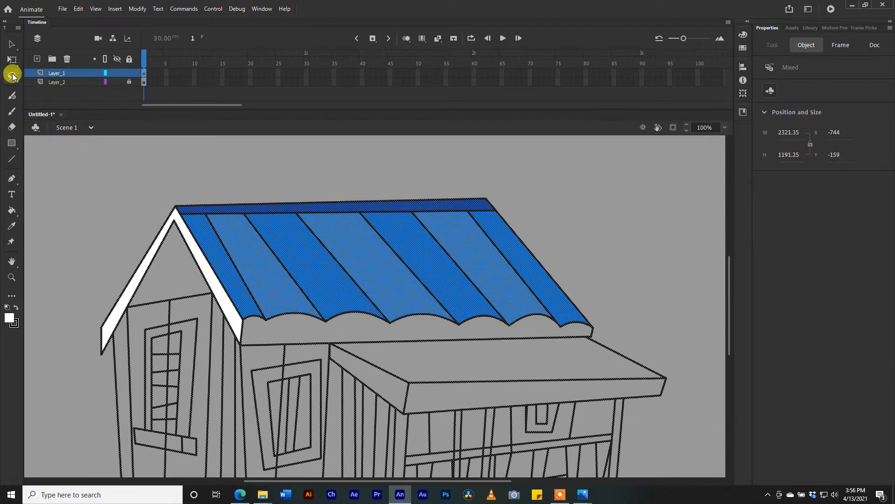
{"action": "left_click", "coordinate": [76, 184]}
{"action": "left_click", "coordinate": [12, 212]}
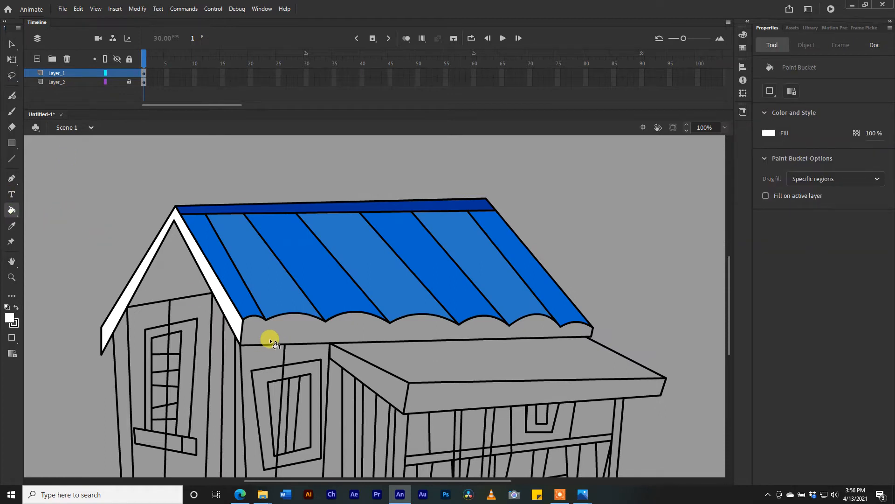
Step: Fill the scalloped fascia under the main roof and the two corner posts of the gable wall with light grey #CCCCCC
{"action": "left_click", "coordinate": [9, 318]}
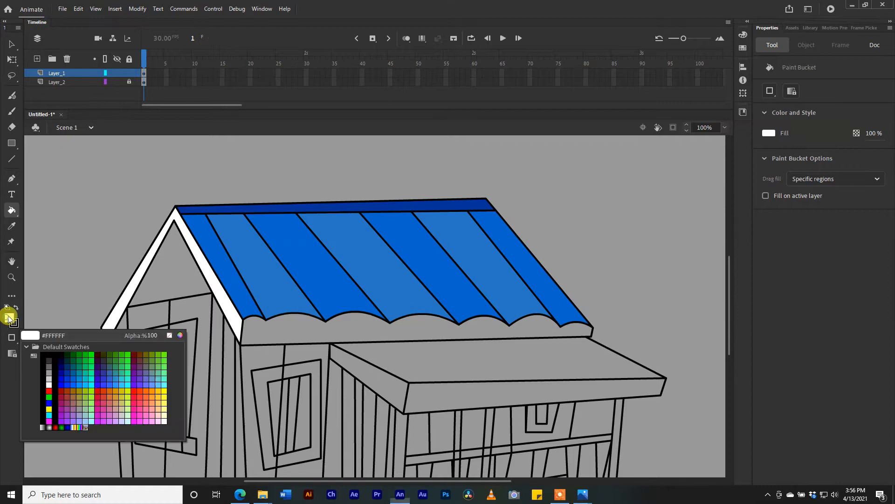
{"action": "left_click", "coordinate": [49, 373]}
{"action": "left_click", "coordinate": [239, 338]}
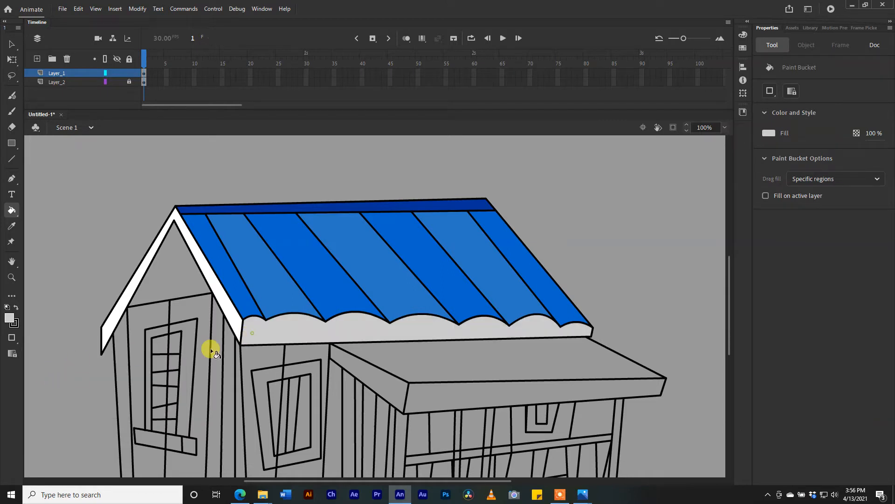
{"action": "scroll", "coordinate": [309, 286], "scroll_direction": "down", "scroll_amount": 3}
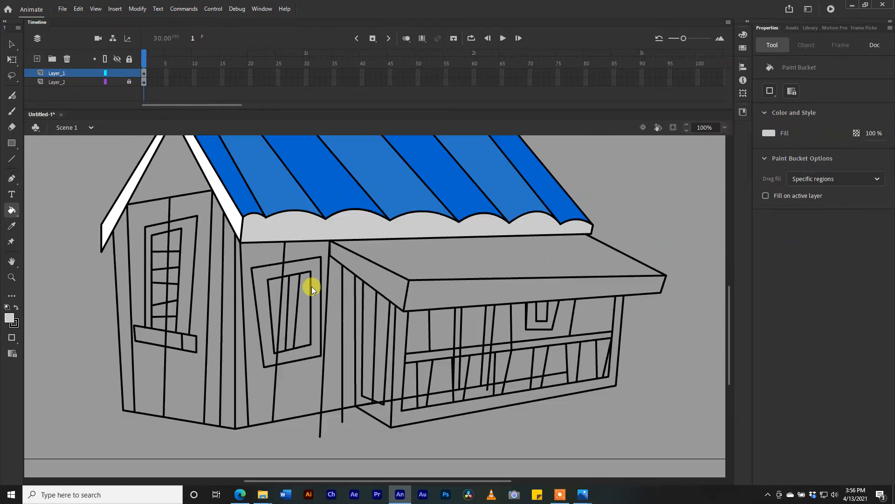
{"action": "scroll", "coordinate": [320, 277], "scroll_direction": "up", "scroll_amount": 3}
{"action": "scroll", "coordinate": [317, 282], "scroll_direction": "down", "scroll_amount": 3}
{"action": "left_click", "coordinate": [120, 264]}
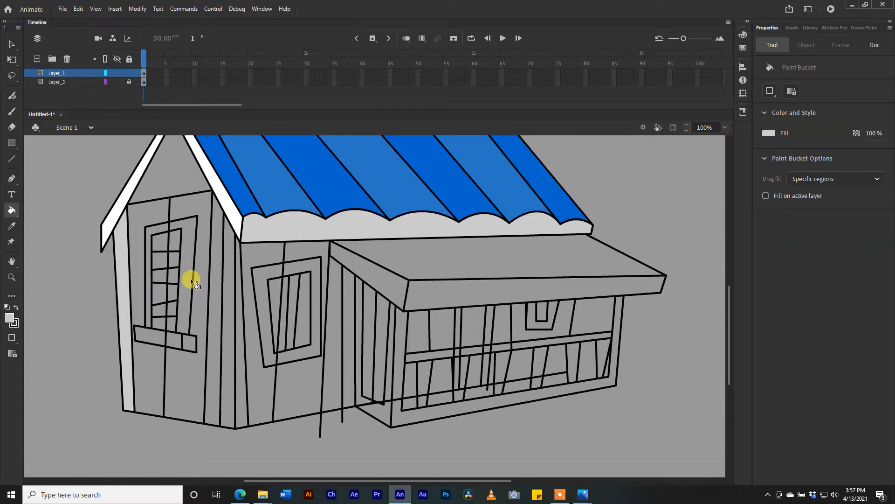
{"action": "left_click", "coordinate": [230, 309]}
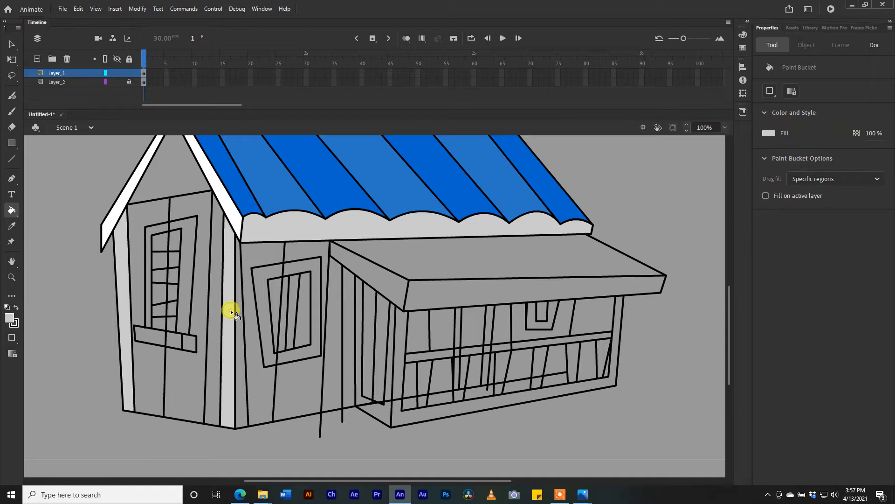
Step: Fill the narrow side of the corner post next to the front wall with mid grey #A3A2A2
{"action": "left_click", "coordinate": [9, 318]}
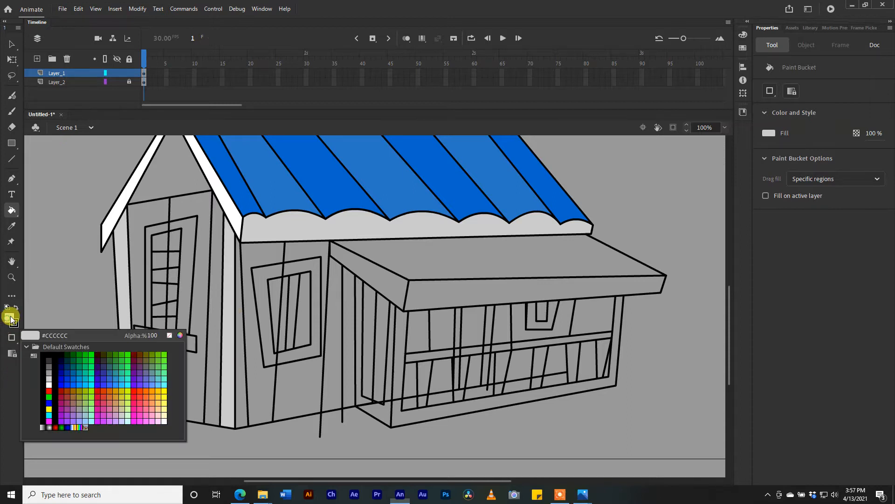
{"action": "left_click", "coordinate": [49, 373]}
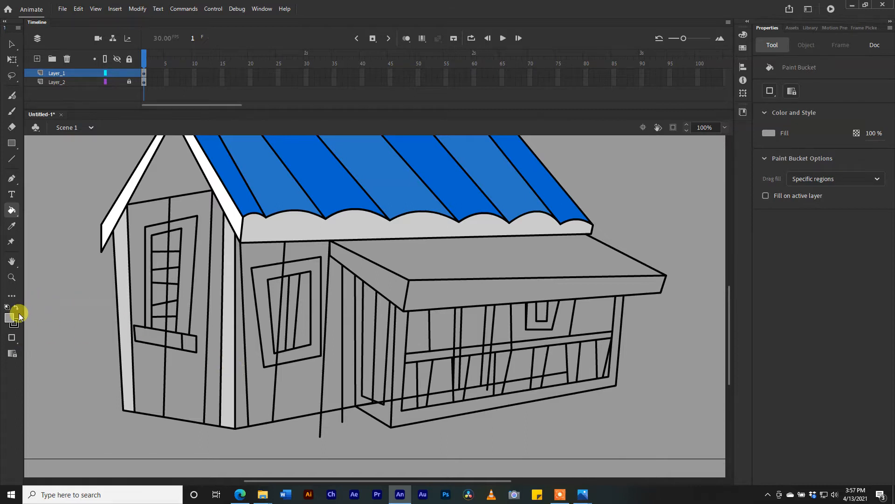
{"action": "left_click", "coordinate": [743, 35]}
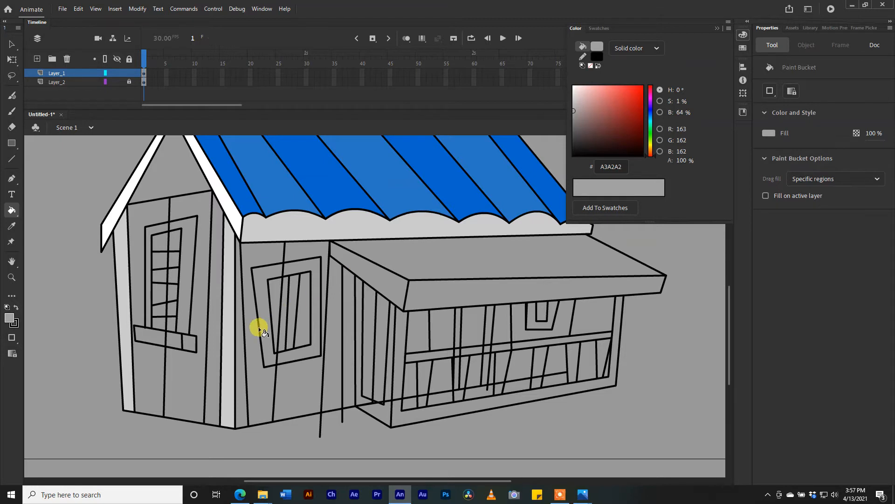
{"action": "left_click", "coordinate": [240, 345]}
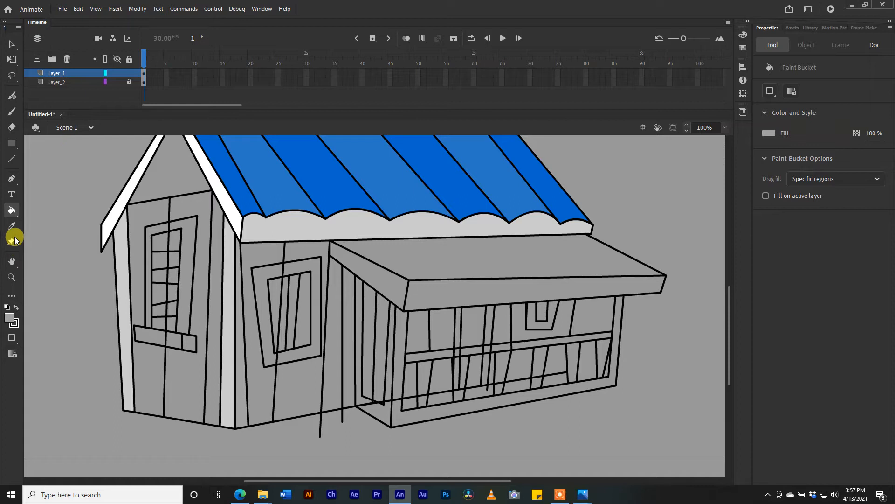
Step: Fill the frames of the gable window and the front wall window with white
{"action": "left_click", "coordinate": [13, 317]}
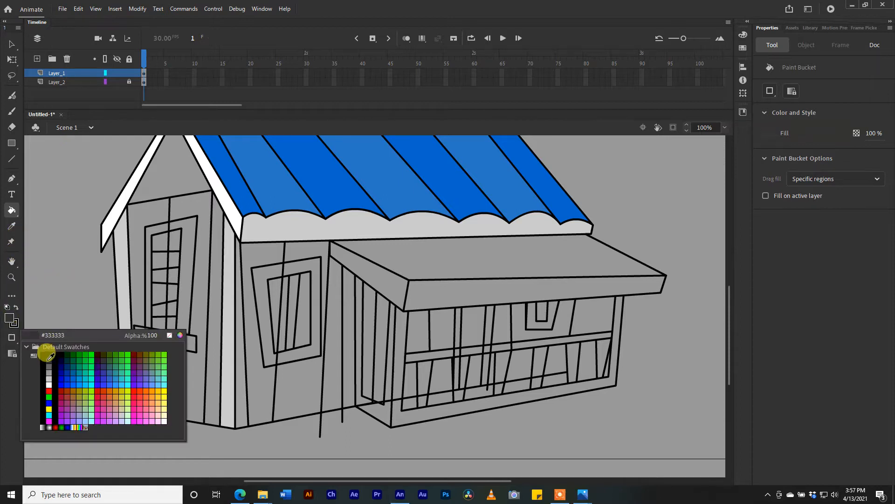
{"action": "left_click", "coordinate": [49, 379]}
{"action": "left_click", "coordinate": [149, 231]}
{"action": "left_click", "coordinate": [176, 225]}
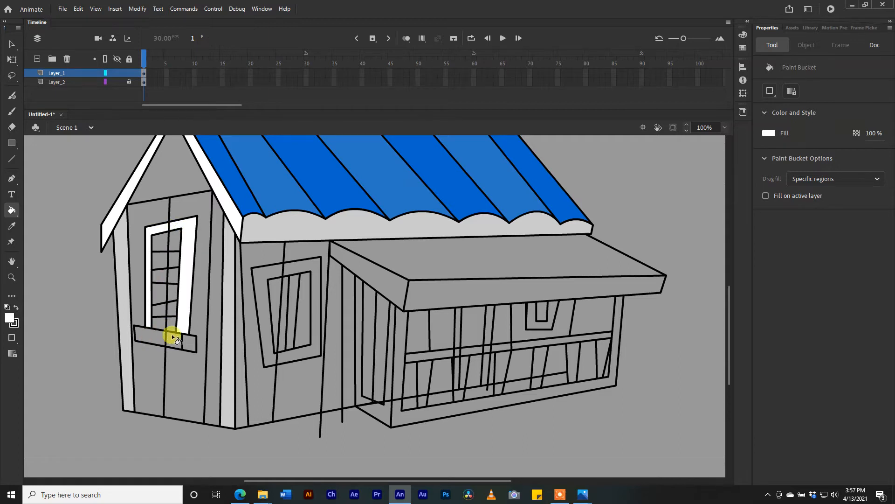
{"action": "left_click", "coordinate": [264, 303]}
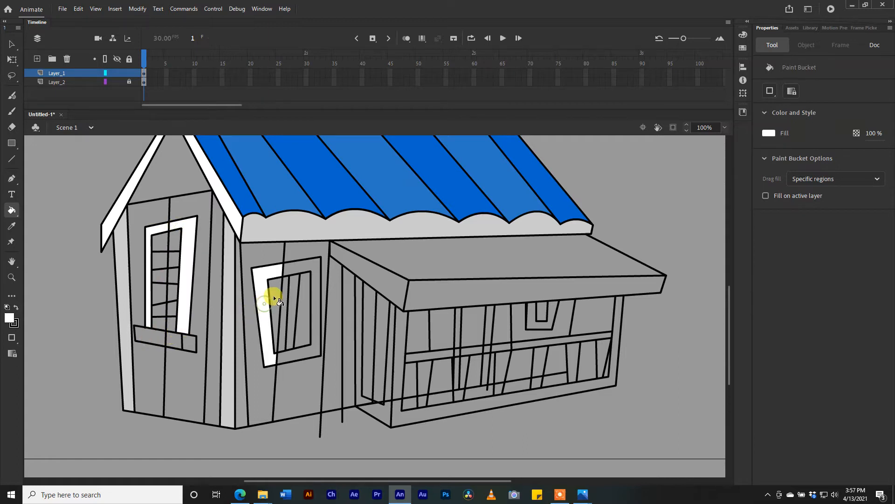
{"action": "left_click", "coordinate": [290, 266]}
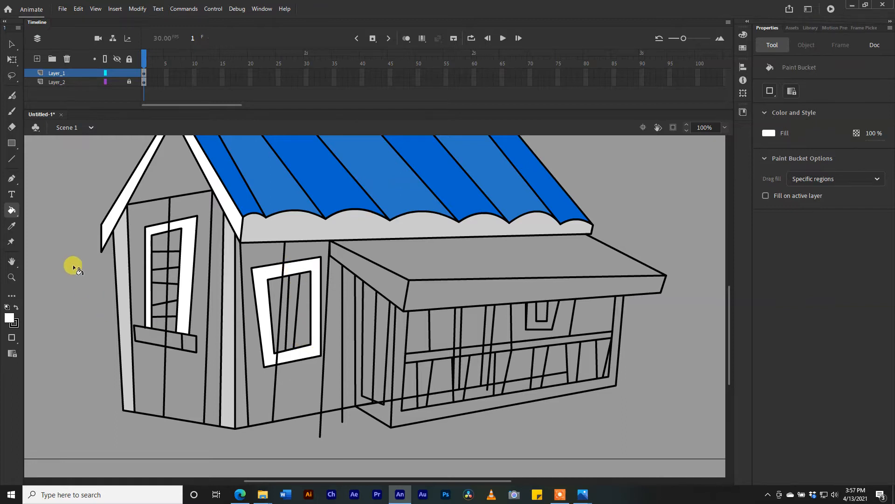
Step: Sample the fascia's light grey and fill the gable window's sill and alternate slats and the front window's middle pane with it
{"action": "left_click", "coordinate": [12, 226]}
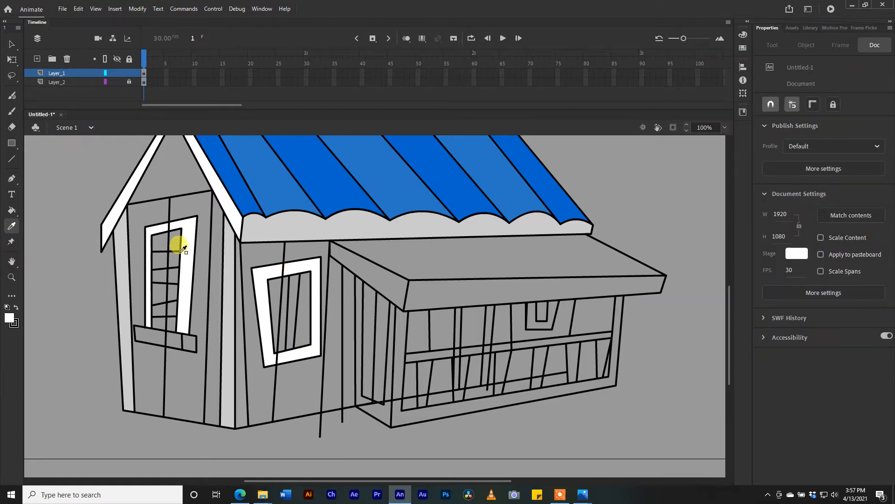
{"action": "left_click", "coordinate": [240, 233]}
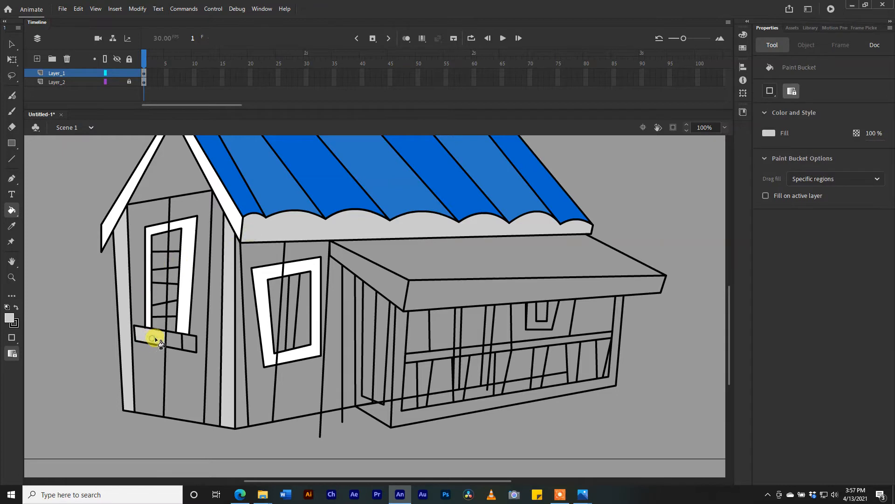
{"action": "left_click", "coordinate": [186, 340]}
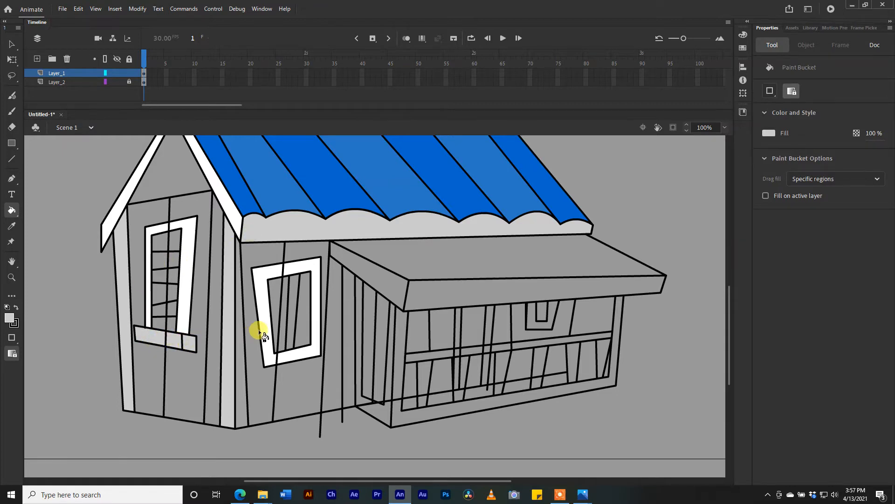
{"action": "left_click", "coordinate": [290, 315]}
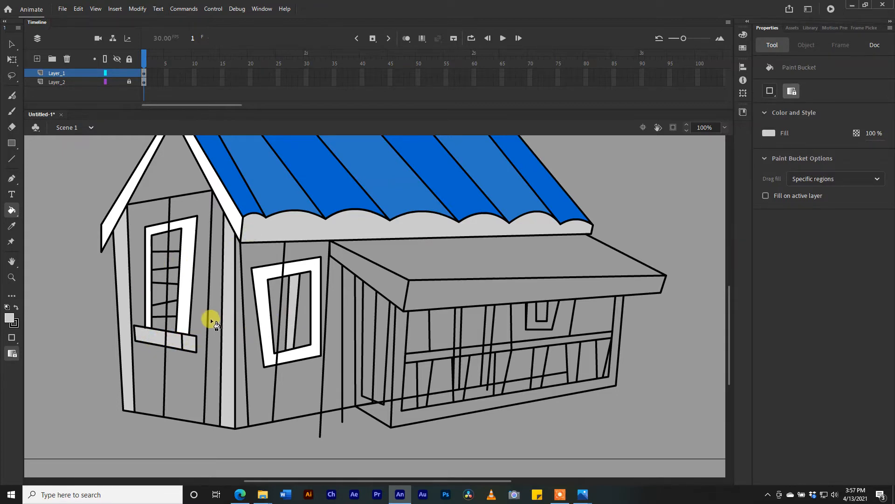
{"action": "left_click", "coordinate": [173, 278]}
{"action": "left_click", "coordinate": [171, 304]}
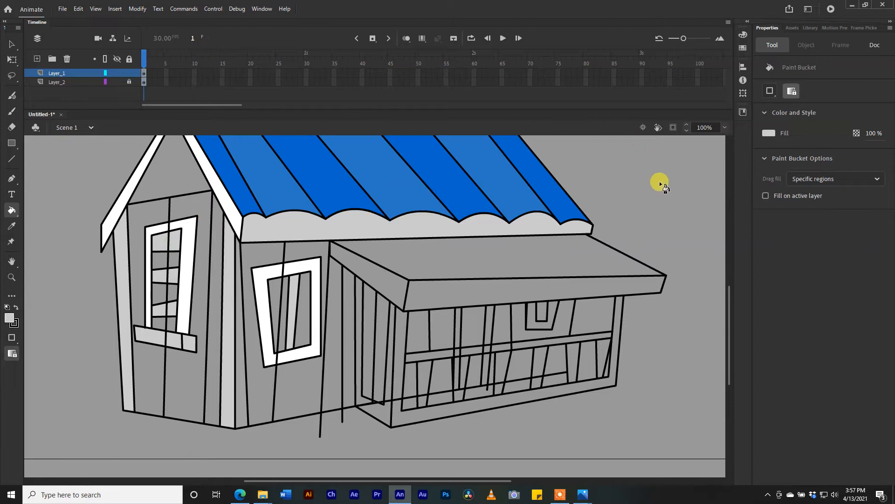
Step: Fill the remaining slats of the gable window with the darker grey #999999
{"action": "left_click", "coordinate": [9, 318]}
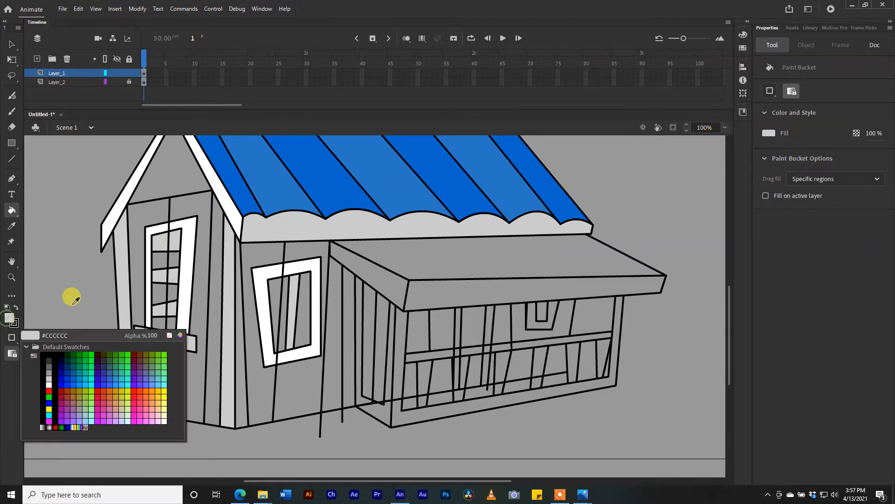
{"action": "left_click", "coordinate": [48, 372]}
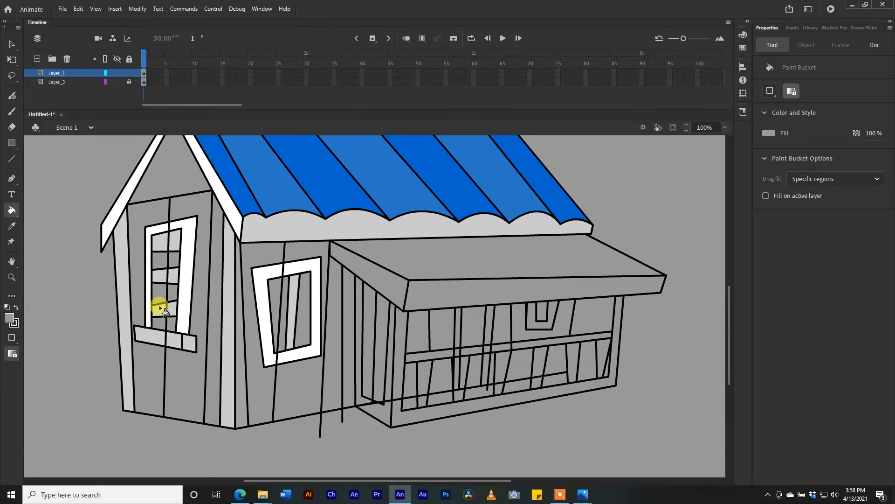
{"action": "left_click", "coordinate": [169, 321]}
{"action": "left_click", "coordinate": [168, 260]}
{"action": "left_click", "coordinate": [11, 319]}
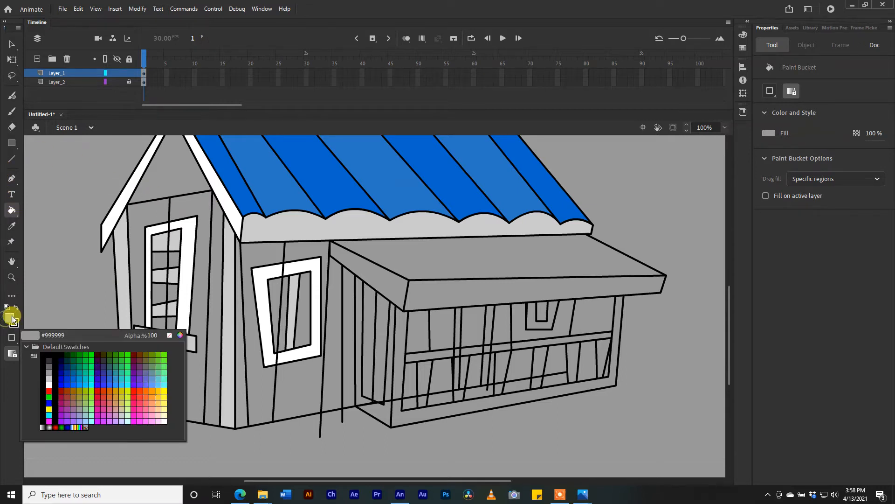
Step: Mix light blue #A8CFEF and fill the gable wall's outermost left plank with it, above and below the window sill
{"action": "left_click", "coordinate": [92, 375]}
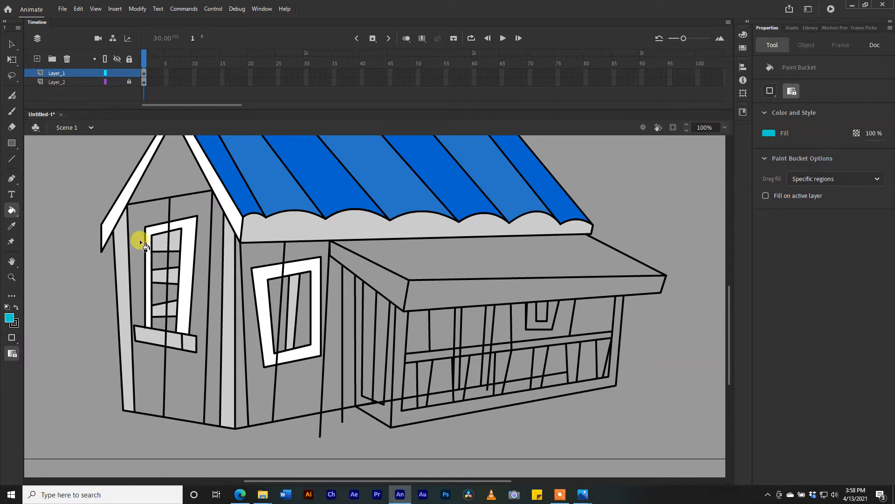
{"action": "left_click", "coordinate": [744, 35]}
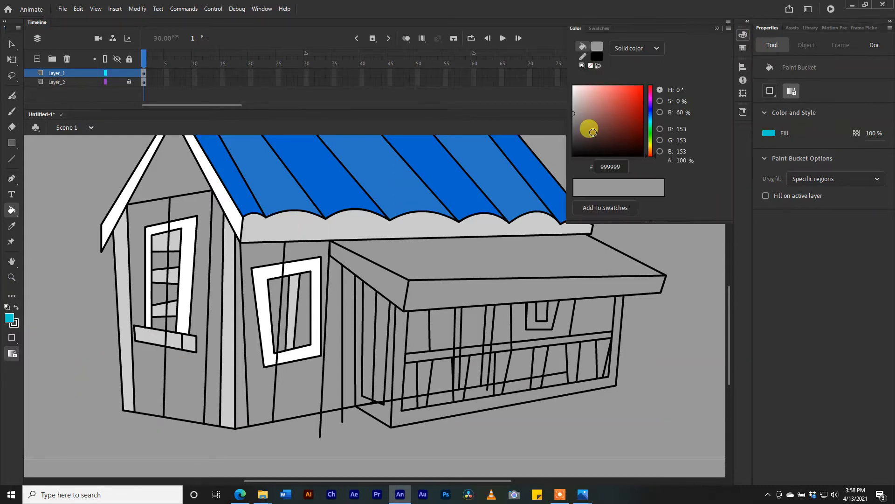
{"action": "left_click", "coordinate": [651, 117]}
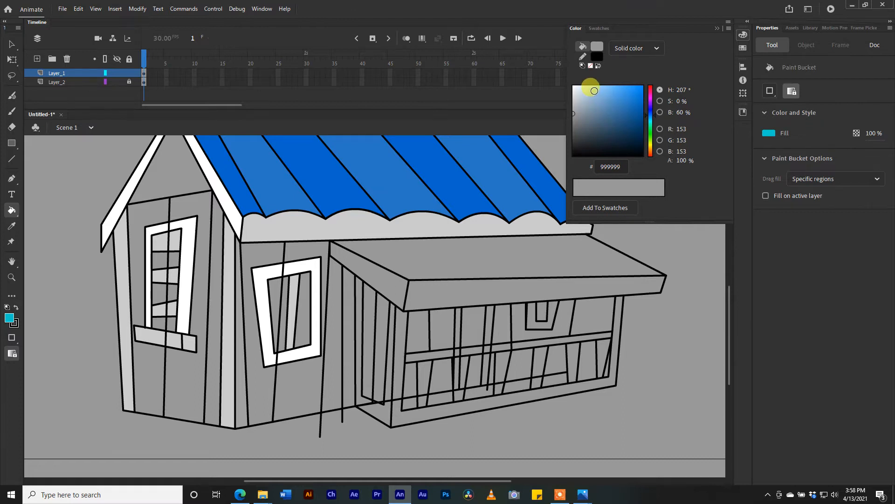
{"action": "left_click", "coordinate": [599, 90]}
{"action": "left_click", "coordinate": [601, 91]}
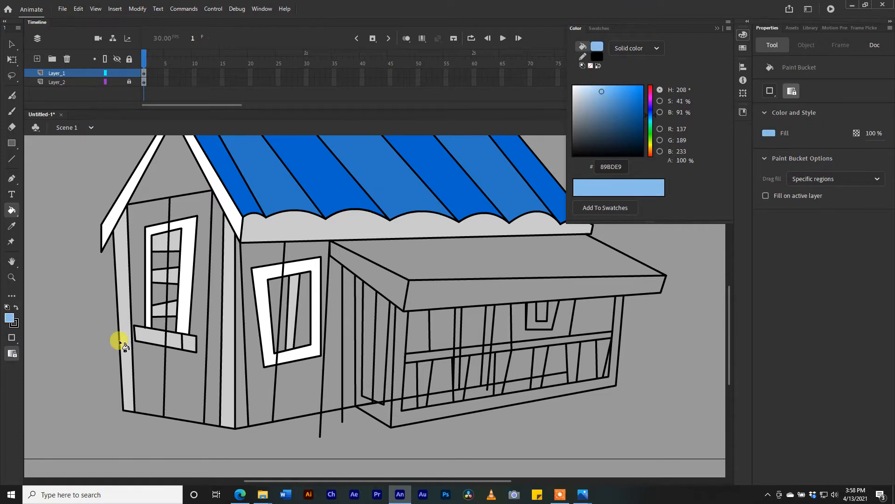
{"action": "left_click", "coordinate": [136, 222]}
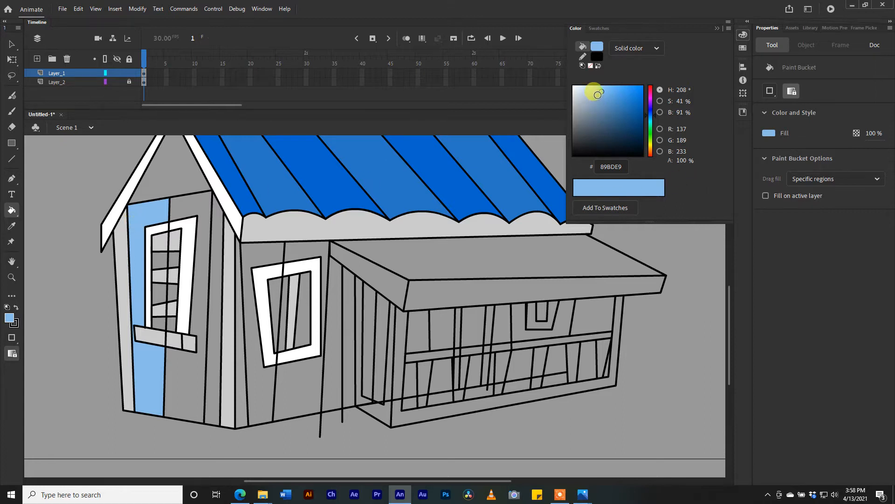
{"action": "left_click", "coordinate": [593, 90]}
{"action": "left_click", "coordinate": [154, 217]}
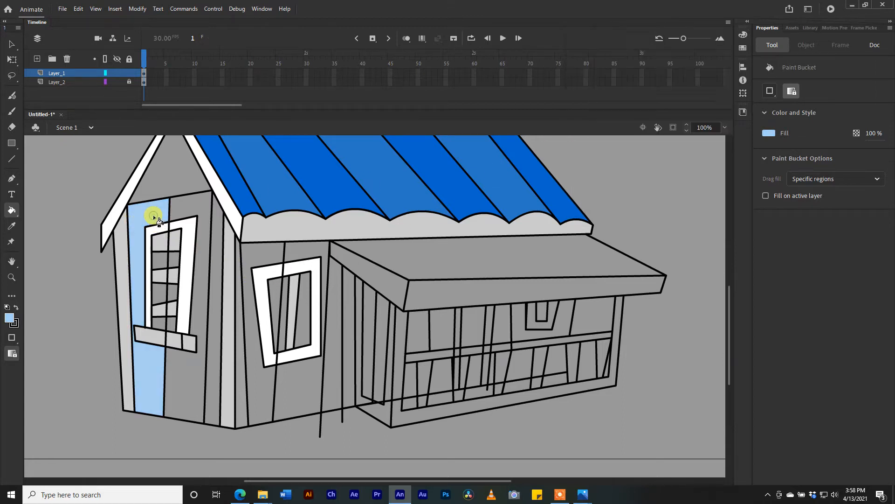
Step: Fill the gable wall's last plank, the front wall planks flanking the window and one plank at the porch's side with the light blue
{"action": "left_click", "coordinate": [217, 284]}
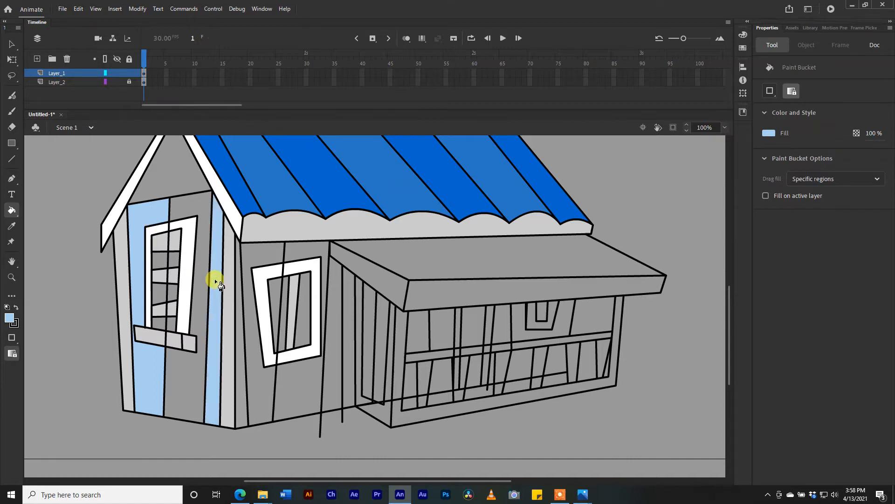
{"action": "left_click", "coordinate": [246, 280]}
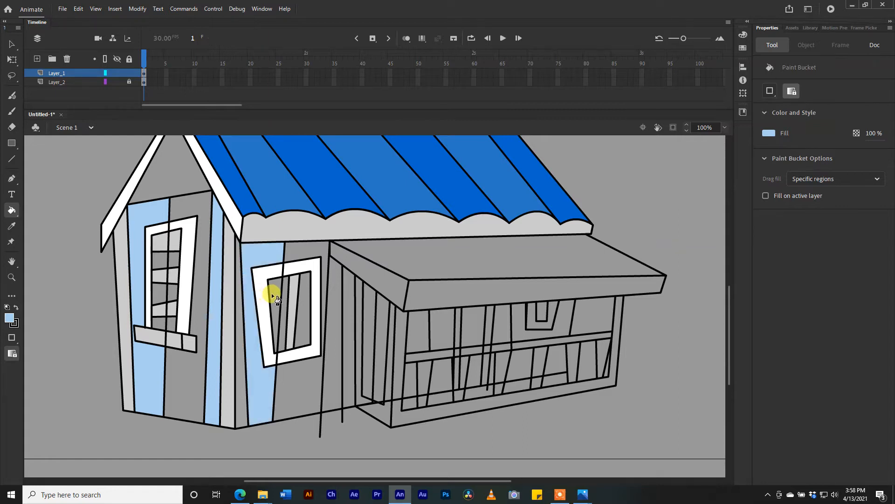
{"action": "left_click", "coordinate": [334, 283]}
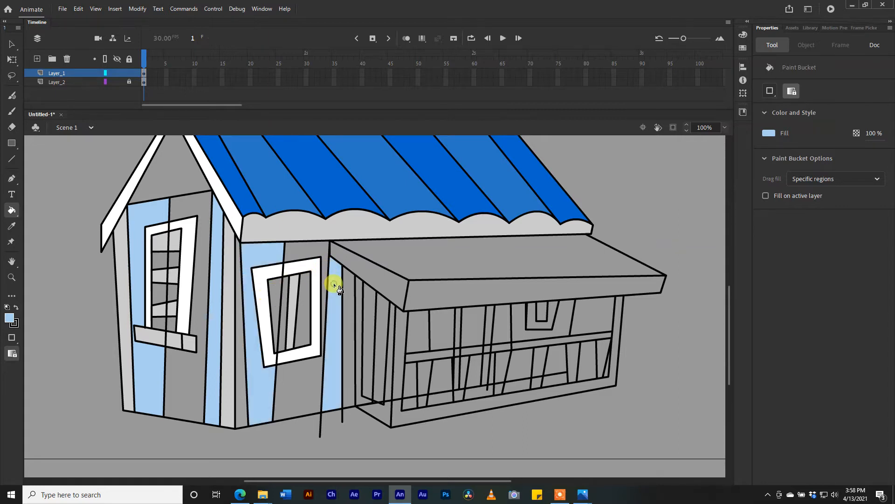
{"action": "left_click", "coordinate": [379, 329]}
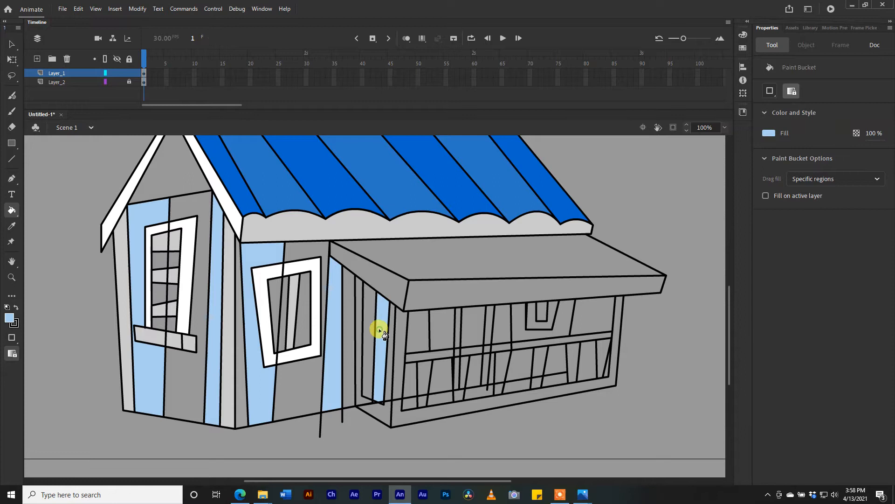
Step: Fill alternate planks of the wall behind the porch railing with light blue, undoing any fill that spills past its plank
{"action": "left_click", "coordinate": [424, 325]}
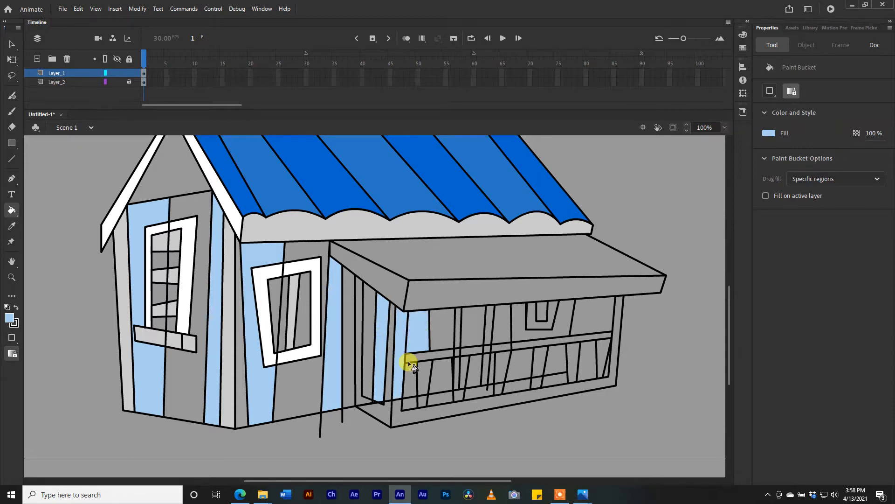
{"action": "key", "text": "ctrl+z"}
{"action": "left_click", "coordinate": [438, 366]}
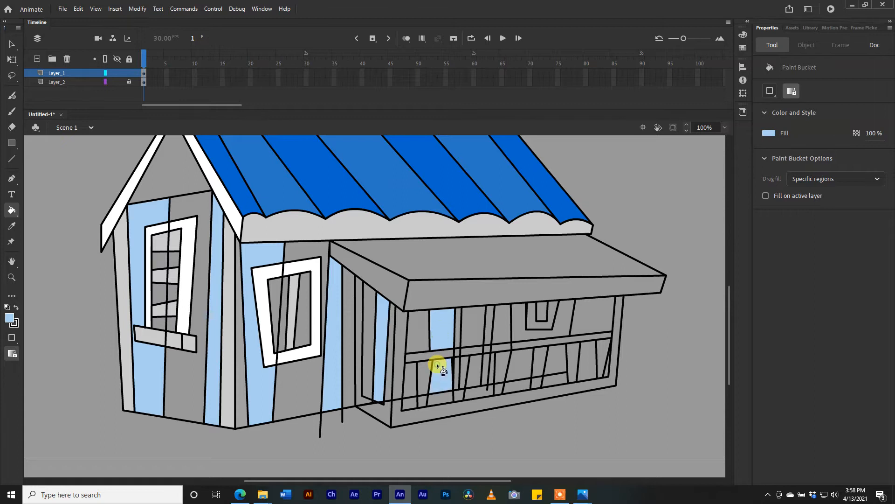
{"action": "left_click", "coordinate": [494, 331]}
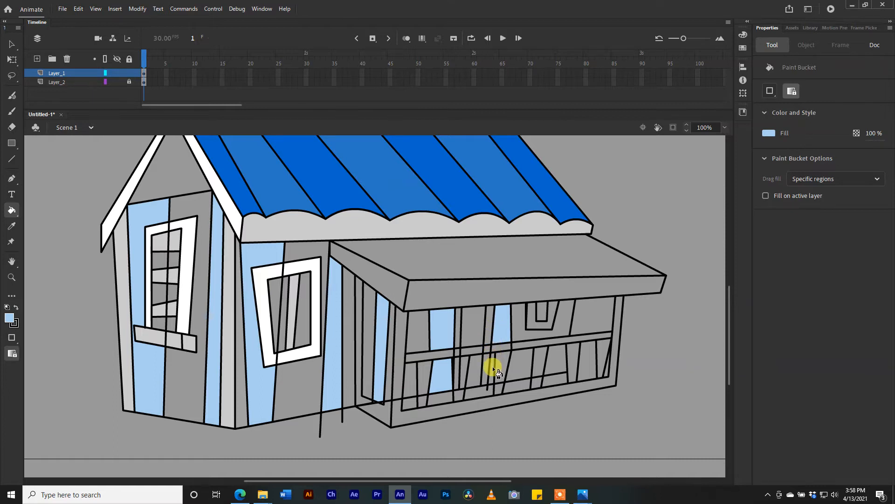
{"action": "left_click", "coordinate": [576, 323]}
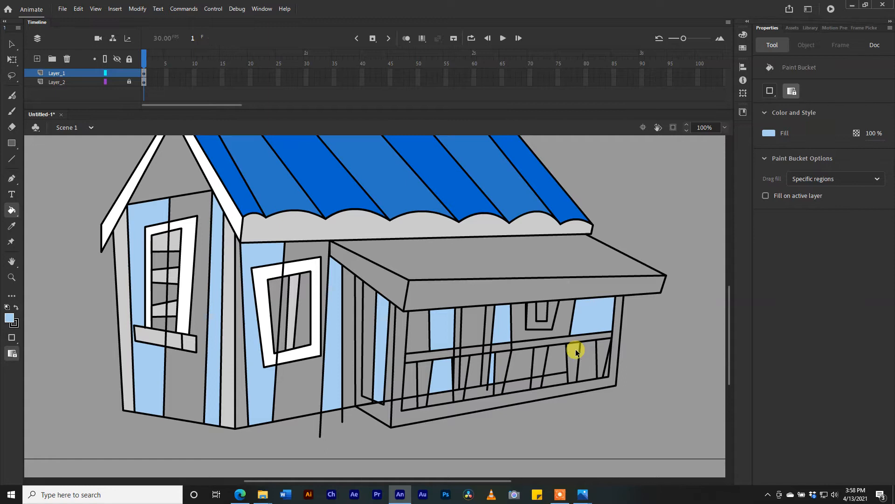
{"action": "key", "text": "ctrl+z"}
Step: Close the gap between the small box under the porch roof and the railing with a short line, and fill the adjacent plank light blue
{"action": "key", "text": "n"}
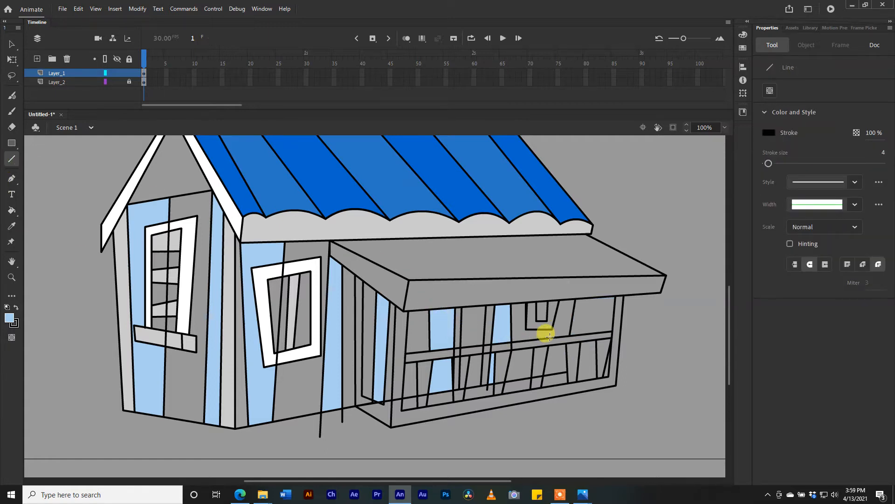
{"action": "left_click_drag", "start_coordinate": [551, 336], "coordinate": [553, 329]}
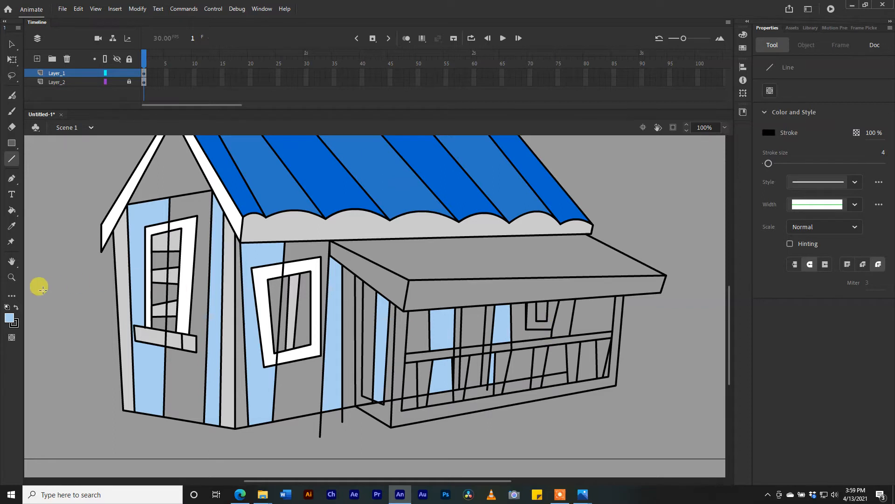
{"action": "left_click", "coordinate": [11, 210]}
{"action": "left_click", "coordinate": [563, 315]}
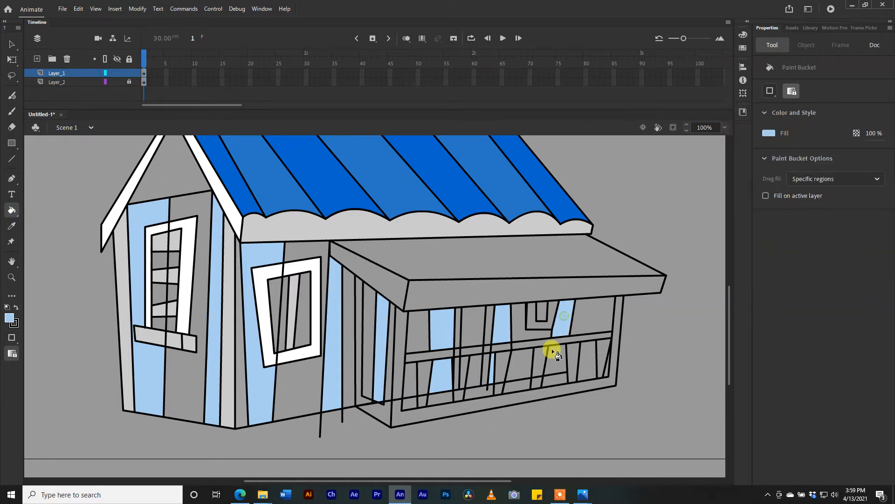
{"action": "left_click", "coordinate": [555, 357]}
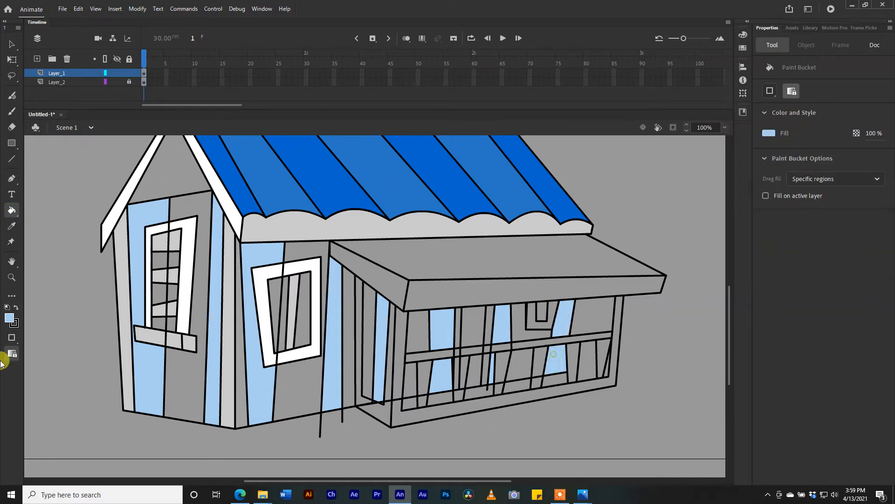
{"action": "left_click", "coordinate": [9, 318]}
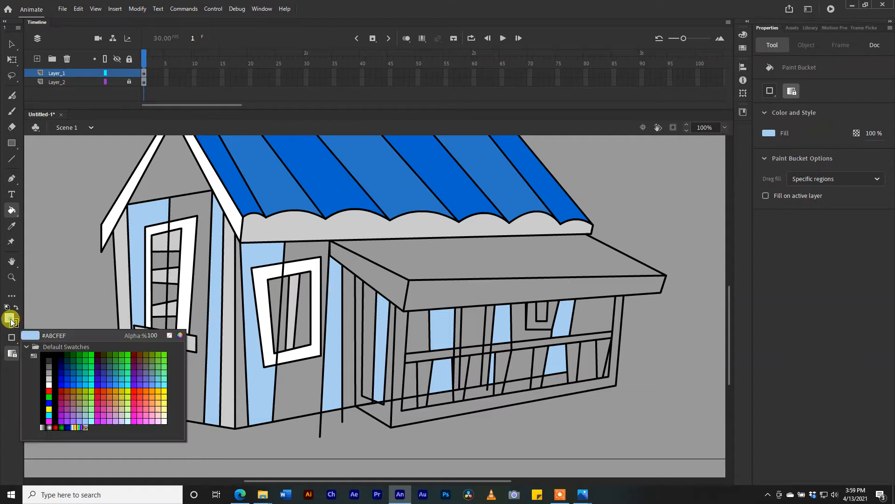
{"action": "left_click", "coordinate": [79, 376]}
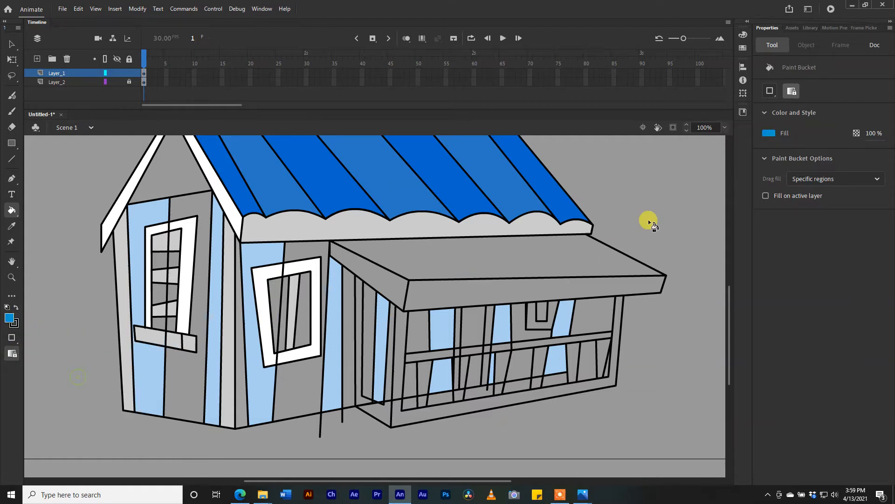
{"action": "left_click", "coordinate": [766, 136]}
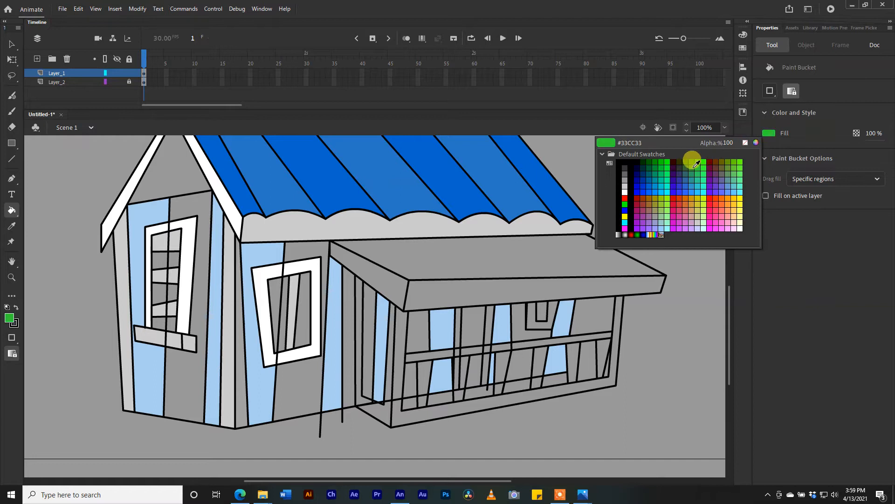
{"action": "left_click", "coordinate": [331, 299]}
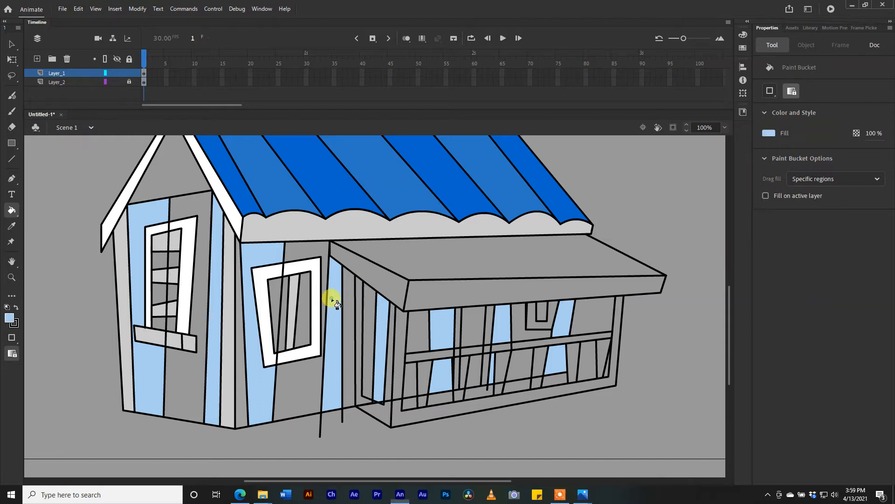
Step: Mix a slightly deeper shade of the light blue and fill the remaining planks of the gable wall and front wall with it
{"action": "left_click", "coordinate": [743, 36]}
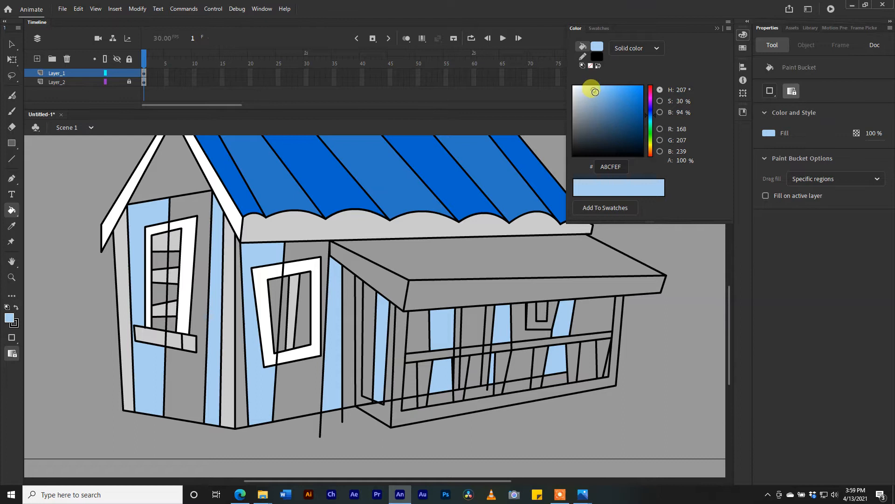
{"action": "left_click", "coordinate": [598, 90]}
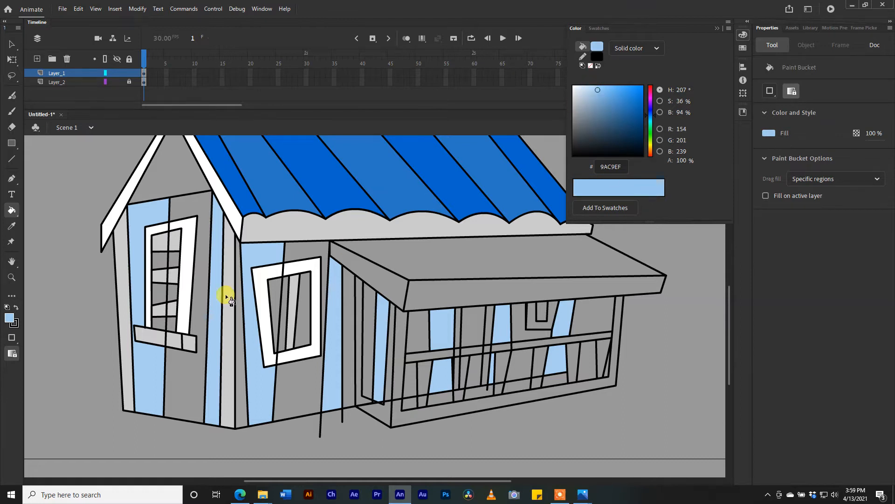
{"action": "left_click", "coordinate": [201, 216]}
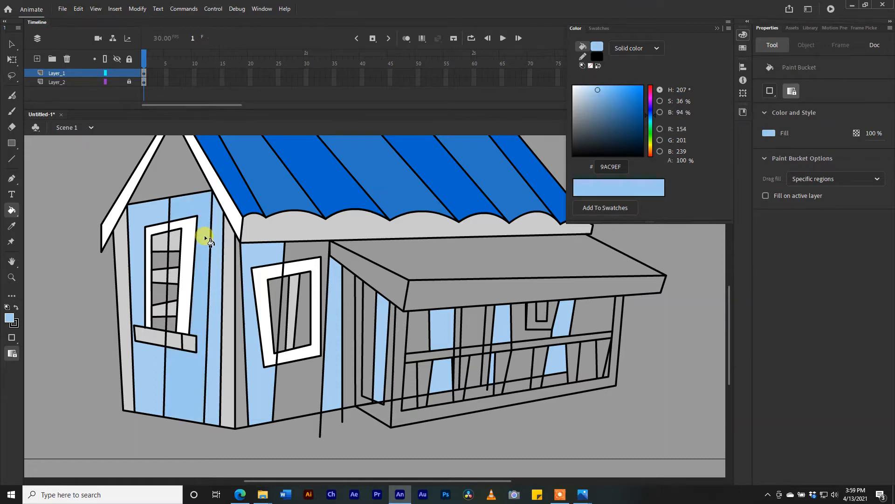
{"action": "key", "text": "ctrl+z"}
{"action": "left_click", "coordinate": [601, 90]}
{"action": "left_click", "coordinate": [199, 250]}
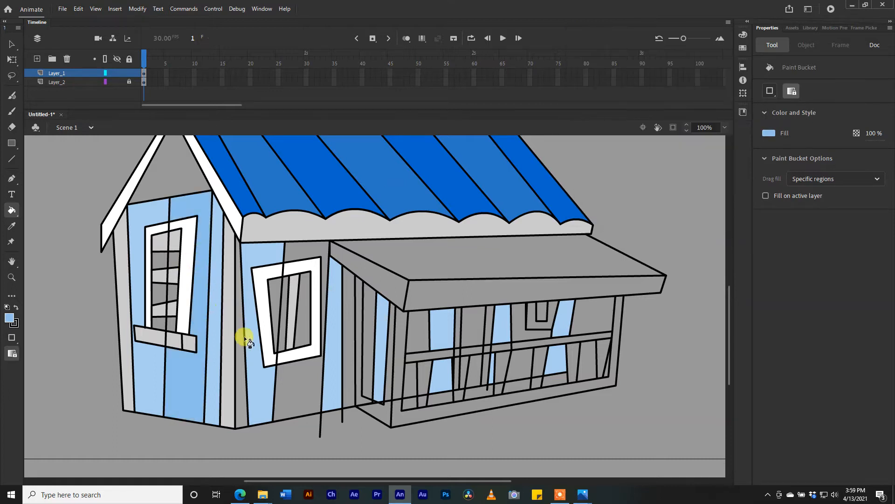
{"action": "left_click", "coordinate": [291, 385]}
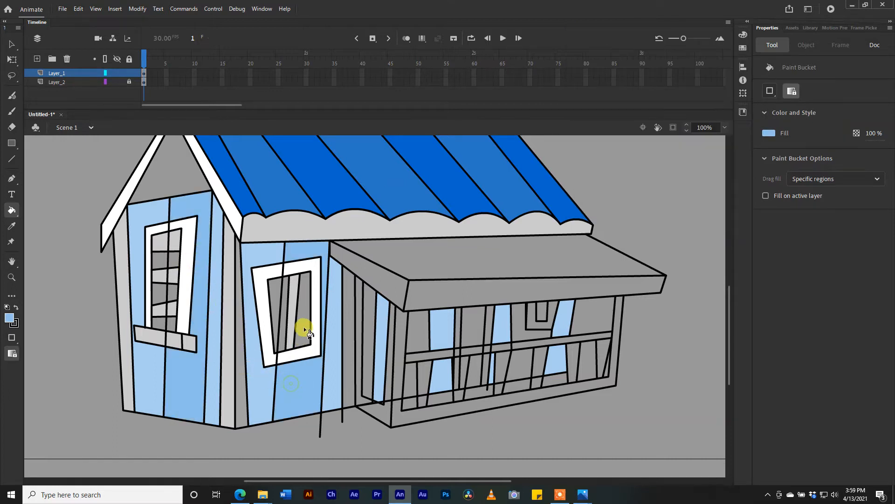
{"action": "left_click", "coordinate": [350, 374]}
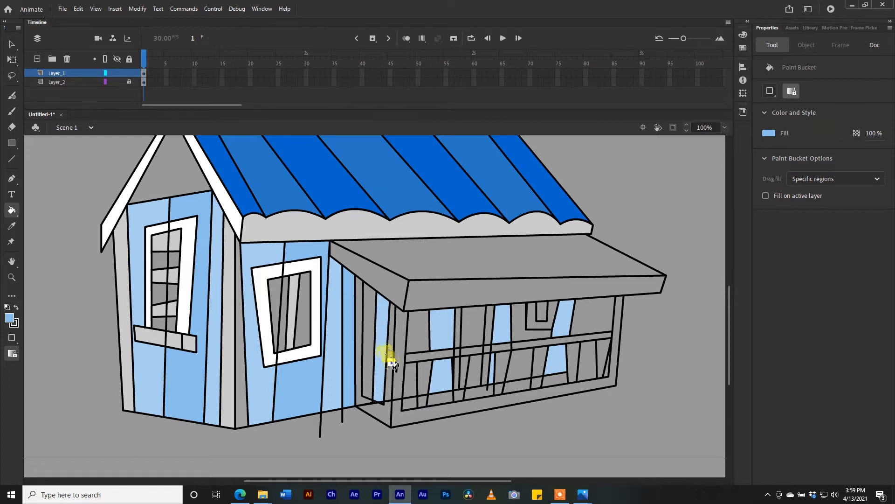
Step: Adjust the Paint Bucket's gap size and fill the planks between the light ones behind the porch railing with the deeper blue
{"action": "left_click", "coordinate": [411, 367]}
{"action": "left_click", "coordinate": [415, 326]}
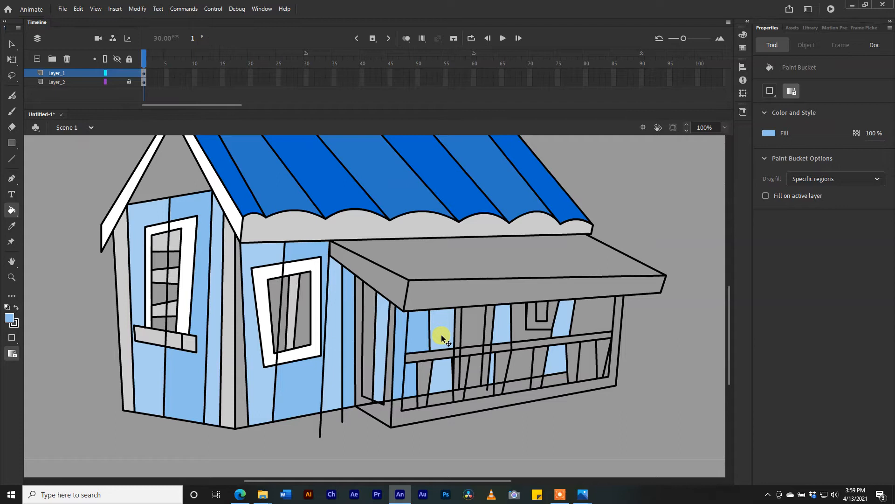
{"action": "key", "text": "ctrl+z"}
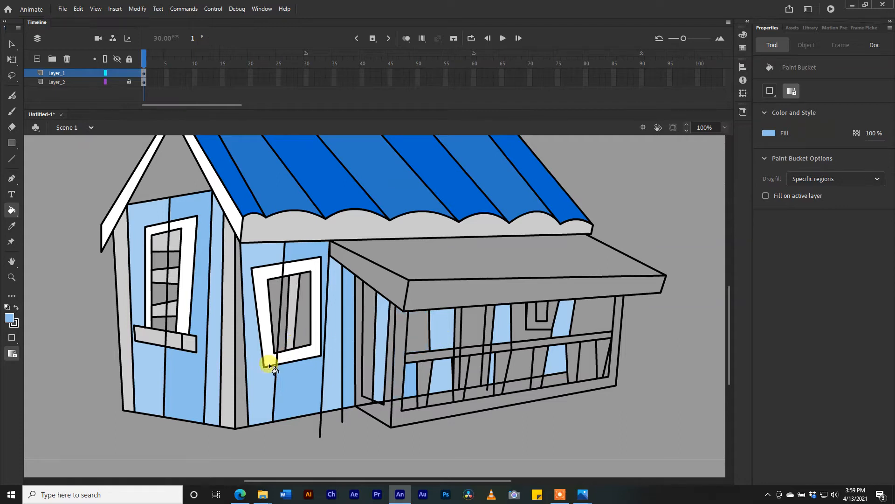
{"action": "left_click", "coordinate": [11, 337]}
{"action": "left_click", "coordinate": [28, 344]}
{"action": "left_click", "coordinate": [416, 347]}
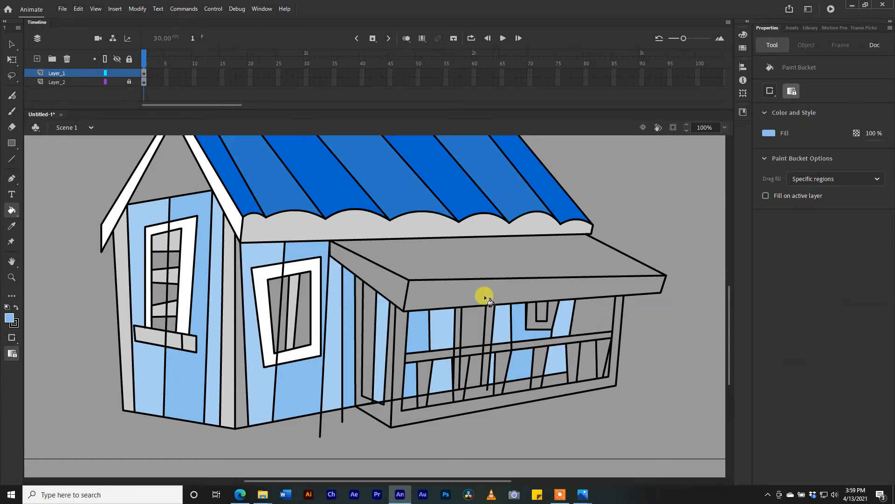
Step: Draw four slanted lines across the top surface of the porch roof with the Line tool to divide it into panels
{"action": "left_click", "coordinate": [12, 225]}
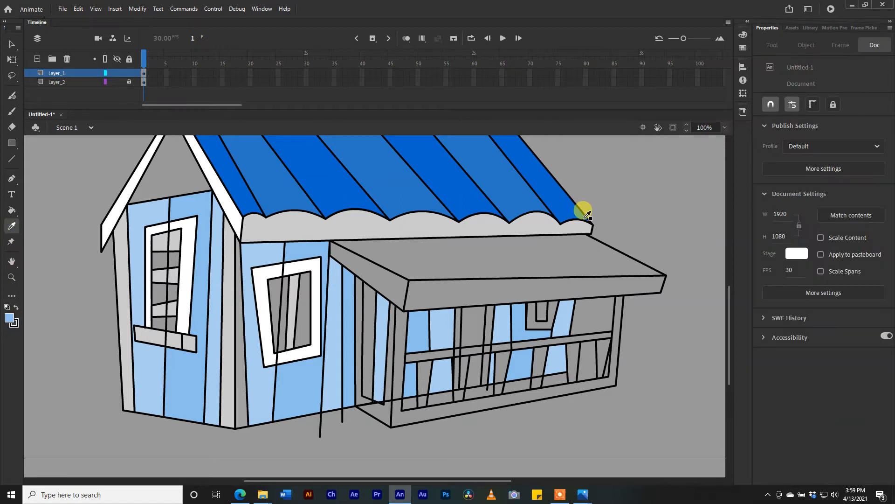
{"action": "scroll", "coordinate": [519, 306], "scroll_direction": "up", "scroll_amount": 4}
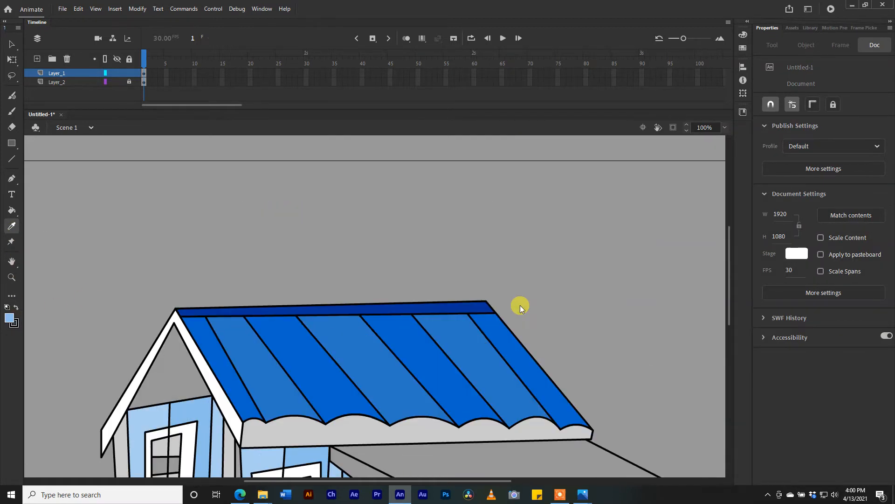
{"action": "left_click", "coordinate": [12, 159]}
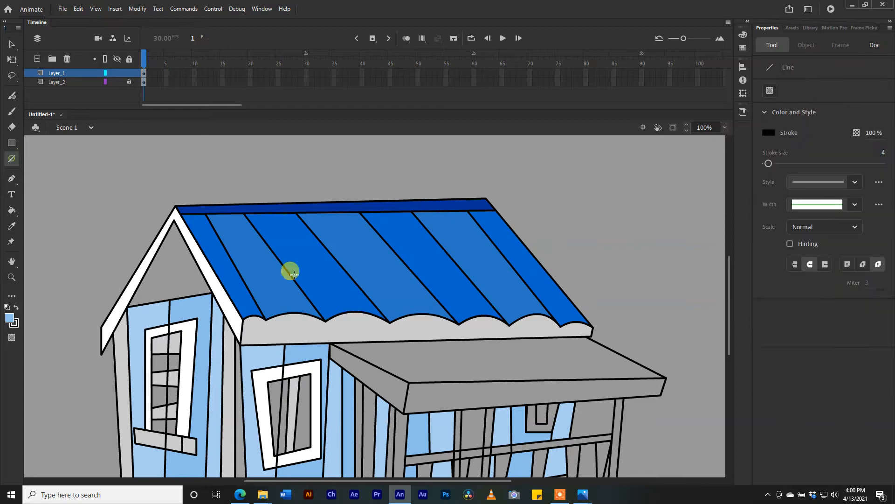
{"action": "mouse_move", "coordinate": [359, 342]}
{"action": "left_mouse_down"}
{"action": "mouse_move", "coordinate": [420, 364]}
{"action": "mouse_move", "coordinate": [437, 382]}
{"action": "left_mouse_up"}
{"action": "left_click_drag", "start_coordinate": [408, 342], "coordinate": [494, 381]}
{"action": "left_click_drag", "start_coordinate": [473, 340], "coordinate": [558, 379]}
{"action": "mouse_move", "coordinate": [529, 339]}
{"action": "left_mouse_down"}
{"action": "mouse_move", "coordinate": [633, 373]}
{"action": "mouse_move", "coordinate": [611, 378]}
{"action": "left_mouse_up"}
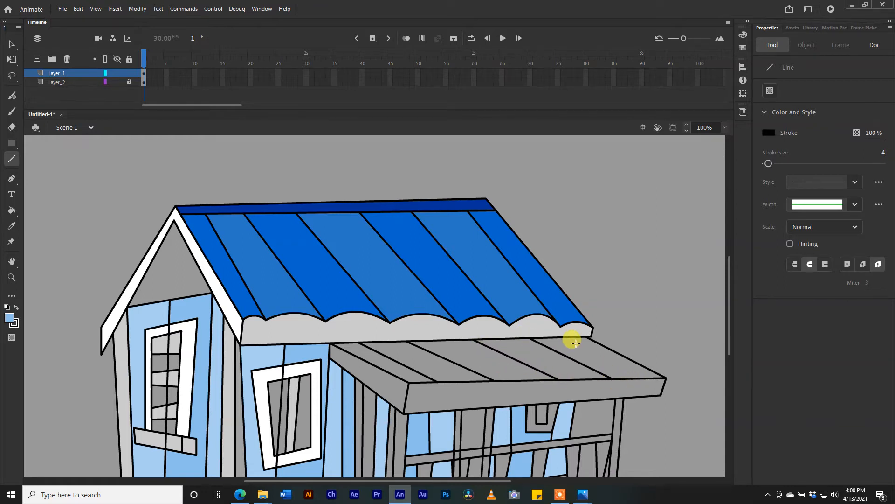
Step: Draw a last slanted line near the porch roof's right end and bend the front edge between the lines upward into scallops
{"action": "left_click_drag", "start_coordinate": [571, 336], "coordinate": [646, 378]}
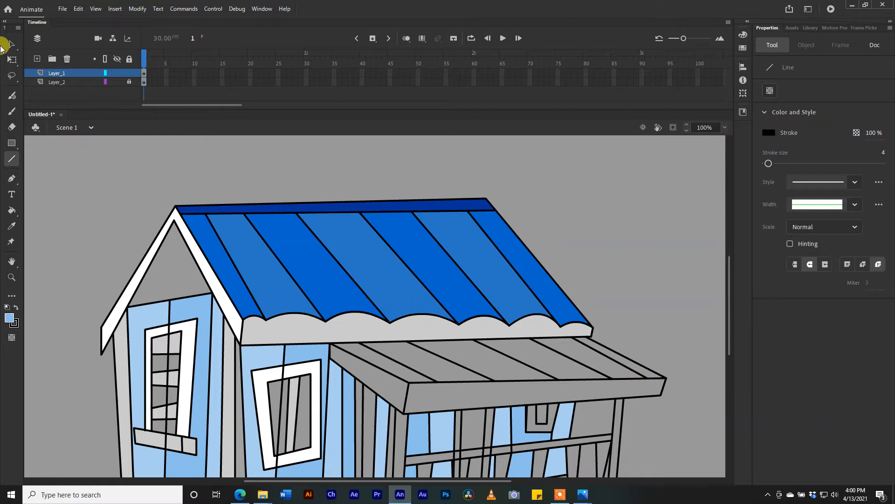
{"action": "left_click", "coordinate": [7, 43]}
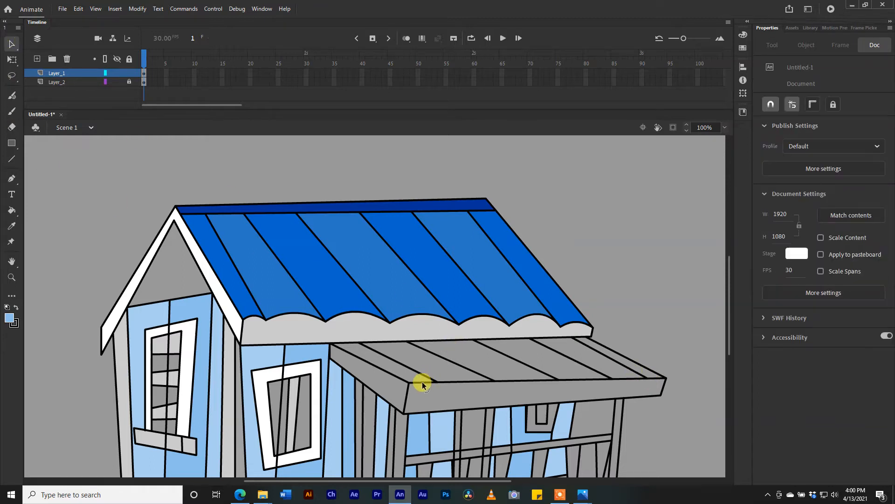
{"action": "left_click_drag", "start_coordinate": [457, 380], "coordinate": [456, 374]}
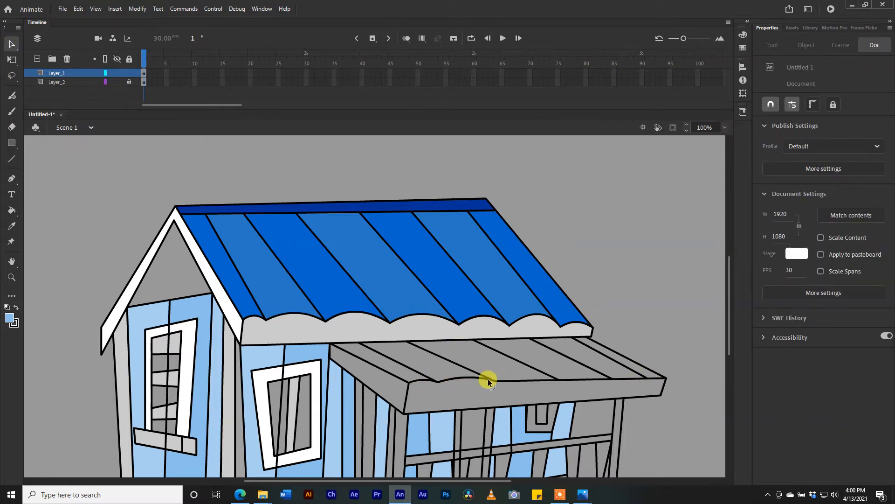
{"action": "left_click_drag", "start_coordinate": [513, 380], "coordinate": [512, 374]}
{"action": "left_click_drag", "start_coordinate": [579, 384], "coordinate": [580, 373]}
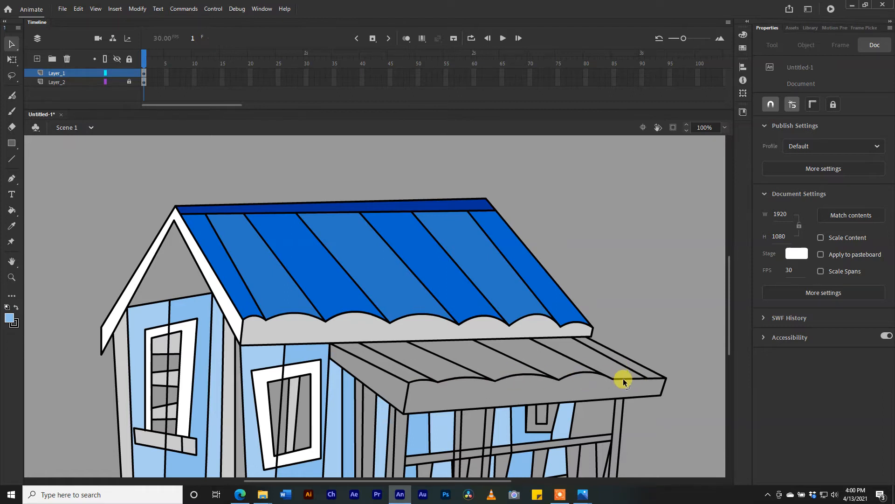
{"action": "left_click_drag", "start_coordinate": [622, 373], "coordinate": [628, 371]}
Step: Fill the porch roof's side board with the gable trim's white and its scalloped front board with the main roof fascia's light grey
{"action": "scroll", "coordinate": [440, 398], "scroll_direction": "down", "scroll_amount": 3}
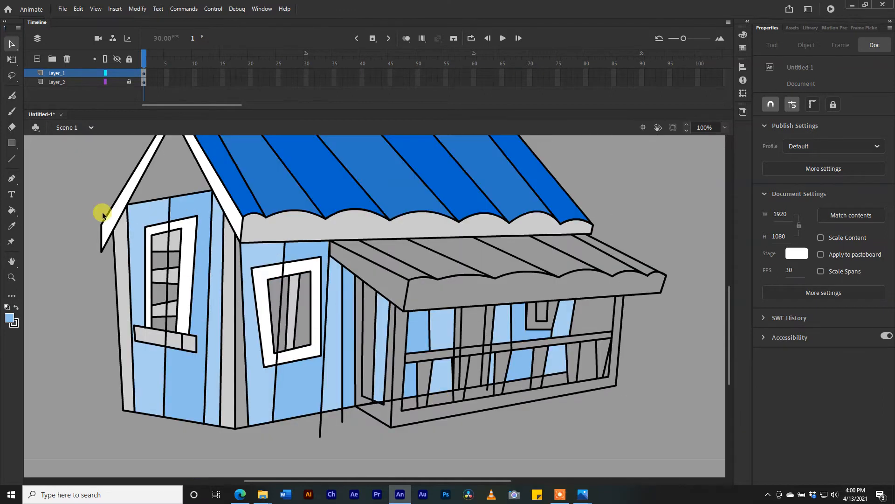
{"action": "left_click", "coordinate": [12, 226]}
{"action": "left_click", "coordinate": [117, 198]}
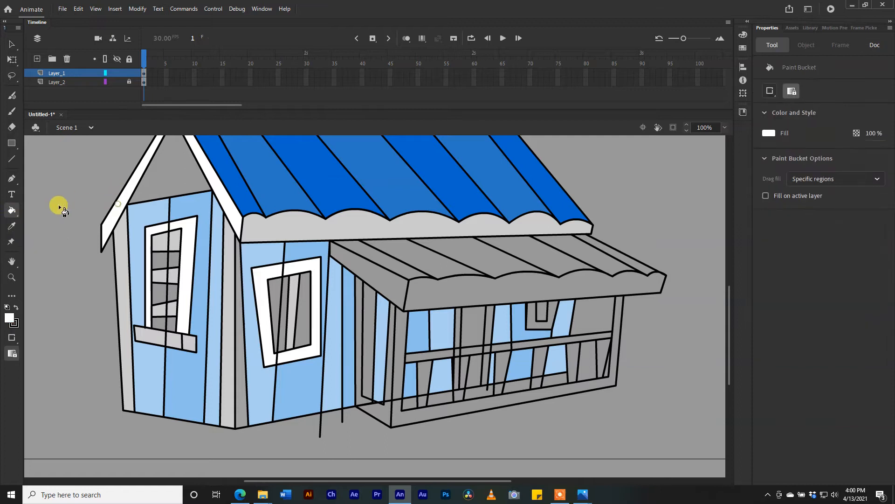
{"action": "left_click", "coordinate": [387, 275]}
{"action": "left_click", "coordinate": [12, 226]}
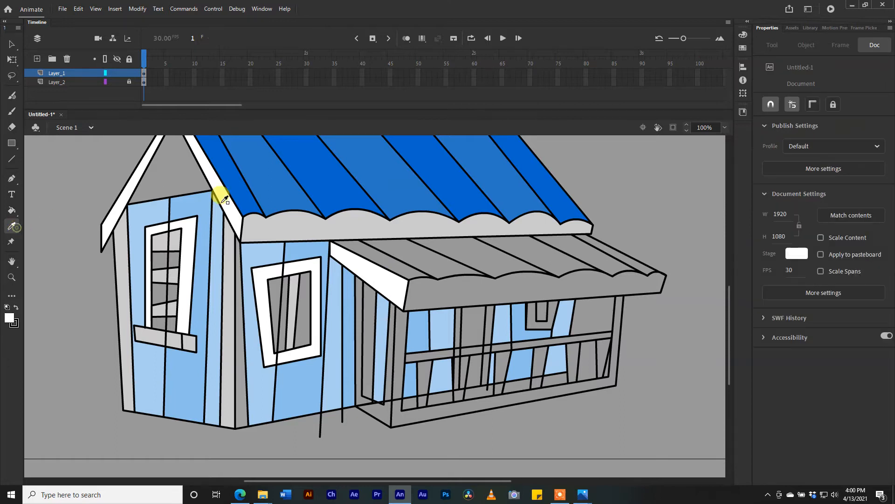
{"action": "left_click", "coordinate": [262, 227]}
{"action": "left_click", "coordinate": [449, 290]}
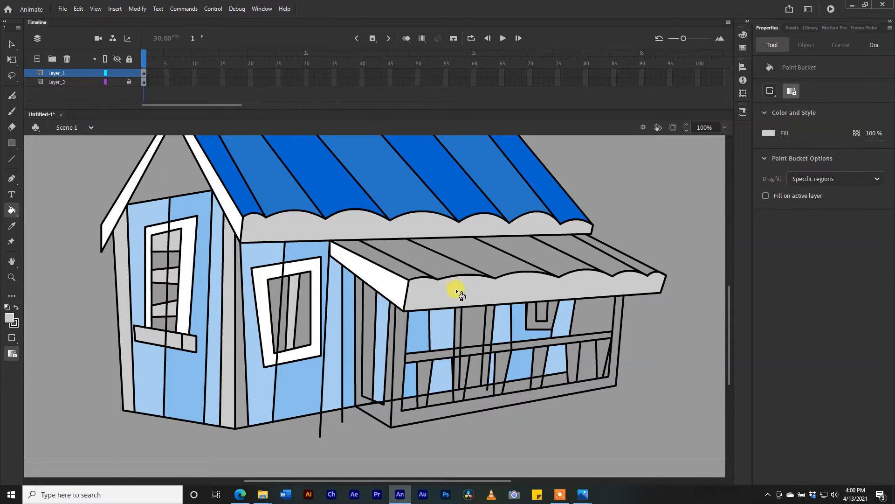
Step: Unlock Layer_2, make it the active layer, clear the selection and ready the Paint Bucket
{"action": "scroll", "coordinate": [456, 291], "scroll_direction": "up", "scroll_amount": 3}
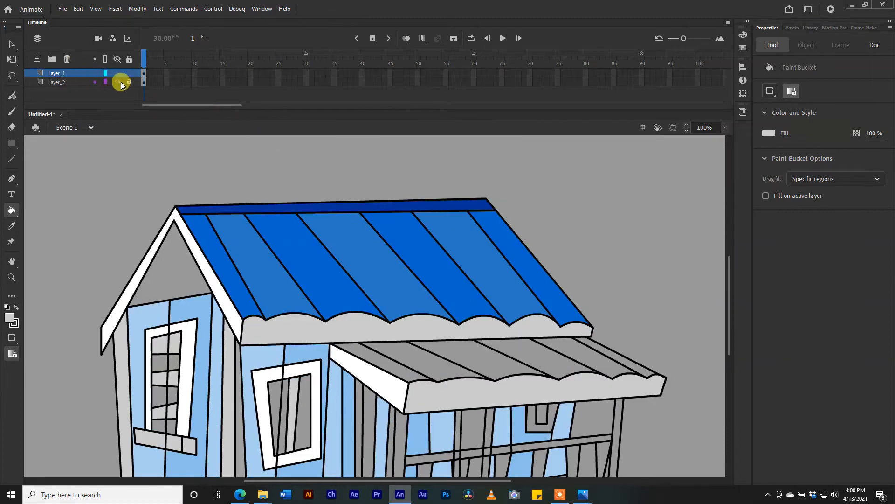
{"action": "left_click", "coordinate": [144, 82]}
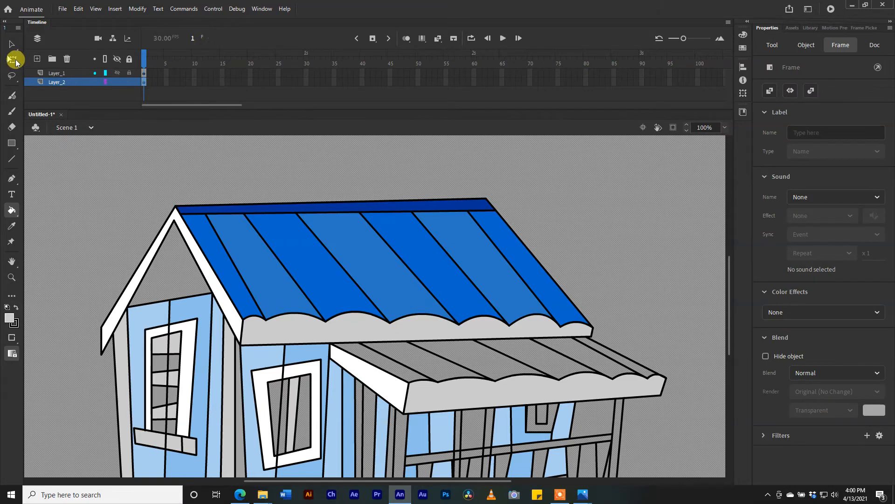
{"action": "left_click", "coordinate": [34, 151]}
{"action": "left_click", "coordinate": [57, 188]}
{"action": "left_click", "coordinate": [14, 211]}
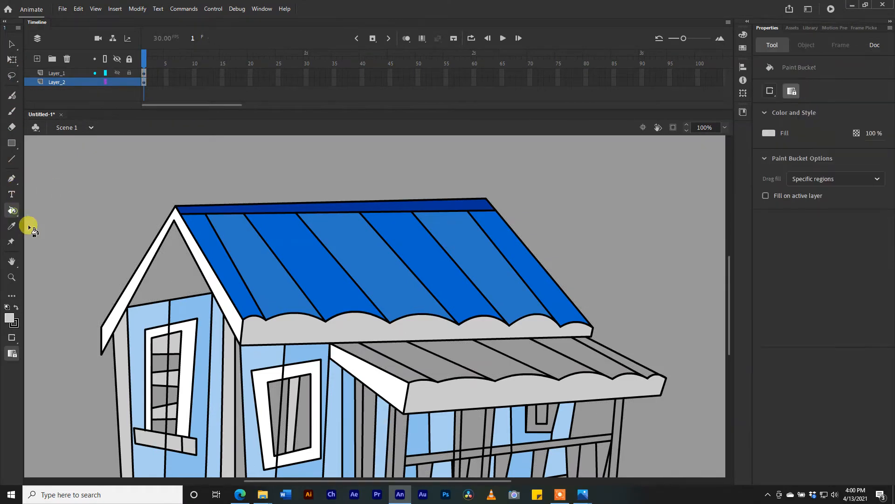
Step: Mix a muted green (#669663) and fill the backdrop on Layer_2 with it
{"action": "left_click", "coordinate": [744, 37]}
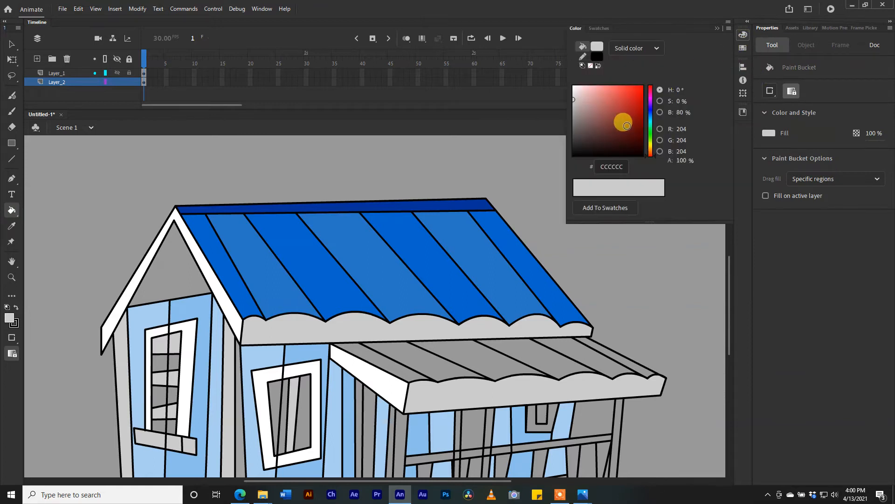
{"action": "left_click", "coordinate": [651, 134]}
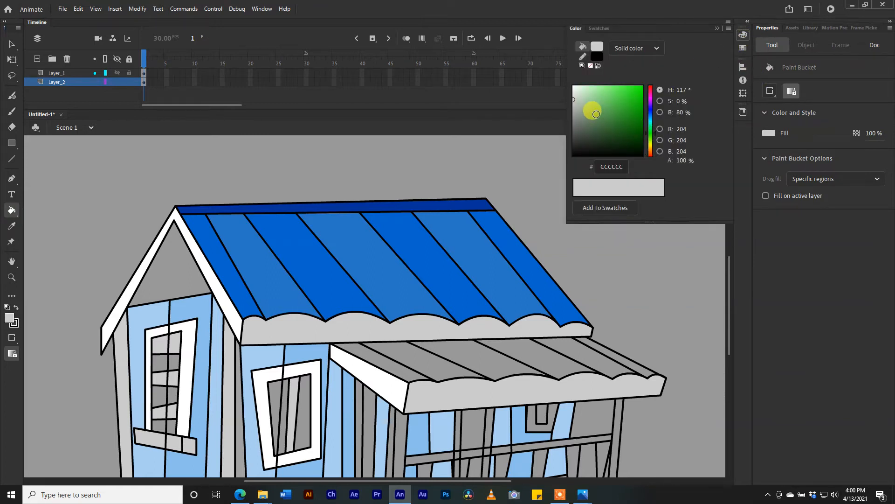
{"action": "left_click", "coordinate": [597, 114]}
{"action": "left_click", "coordinate": [195, 160]}
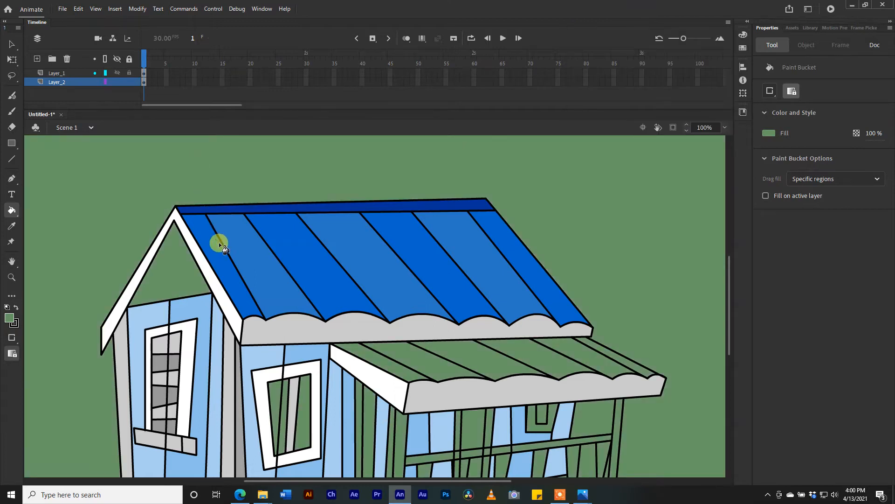
Step: Mix a pale khaki fill (#C3C39A) and recolour the backdrop behind the house with it
{"action": "scroll", "coordinate": [220, 246], "scroll_direction": "down", "scroll_amount": 4}
{"action": "scroll", "coordinate": [523, 144], "scroll_direction": "up", "scroll_amount": 2}
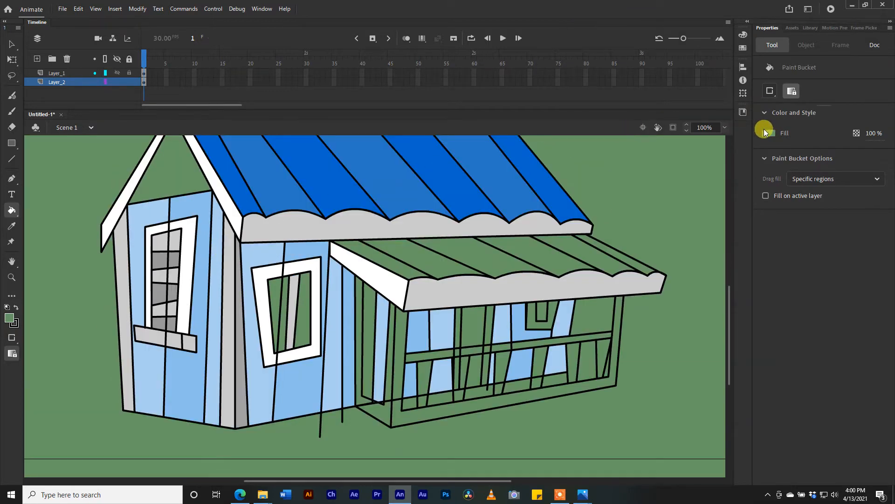
{"action": "left_click", "coordinate": [745, 36]}
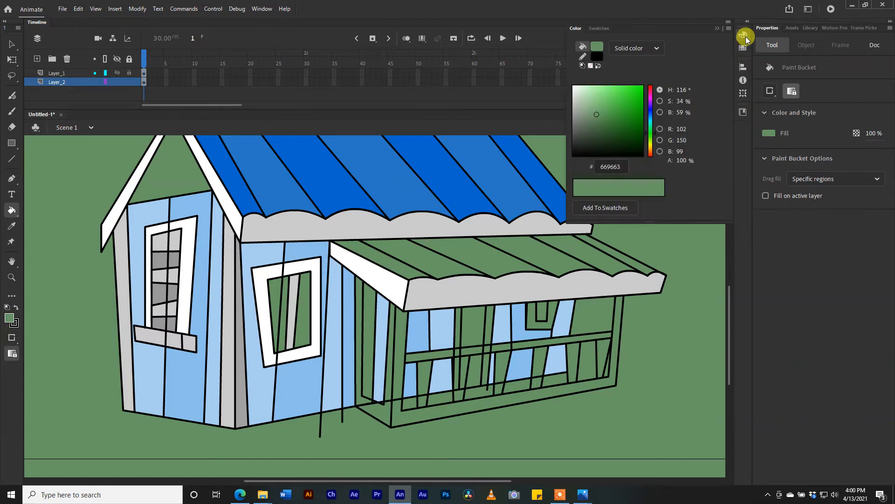
{"action": "left_click", "coordinate": [650, 144]}
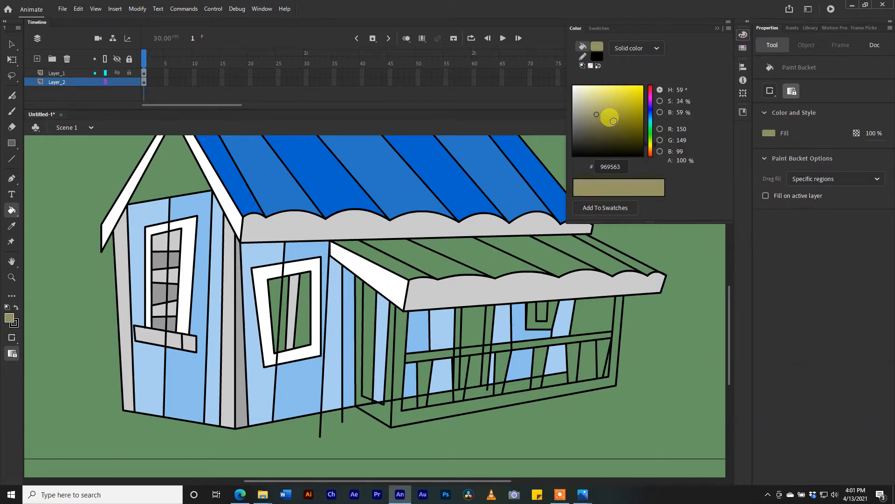
{"action": "left_click", "coordinate": [587, 102]}
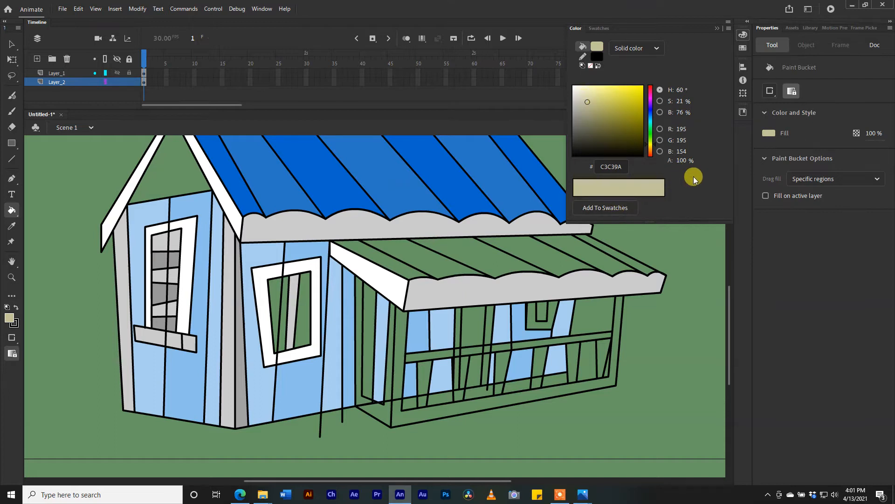
{"action": "left_click", "coordinate": [473, 92]}
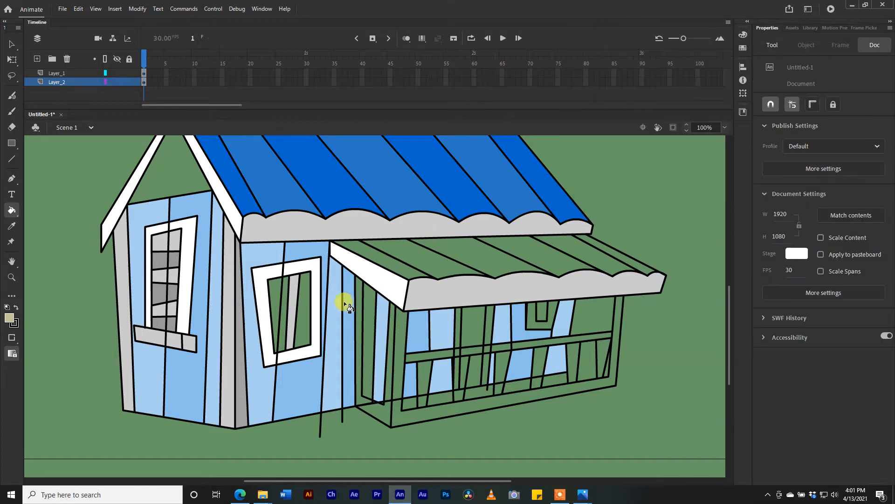
{"action": "left_click", "coordinate": [104, 343]}
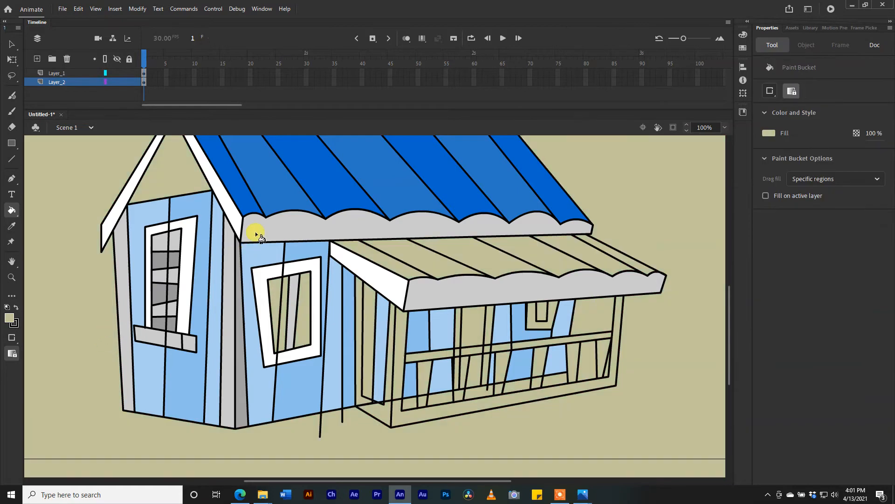
Step: Lock Layer_2, make Layer_1 the active layer again and deselect its artwork
{"action": "left_click", "coordinate": [129, 81]}
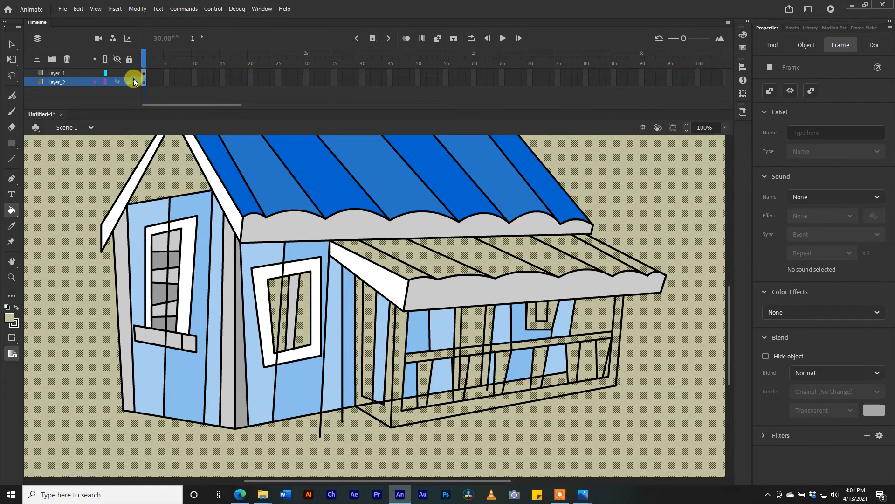
{"action": "left_click", "coordinate": [142, 73]}
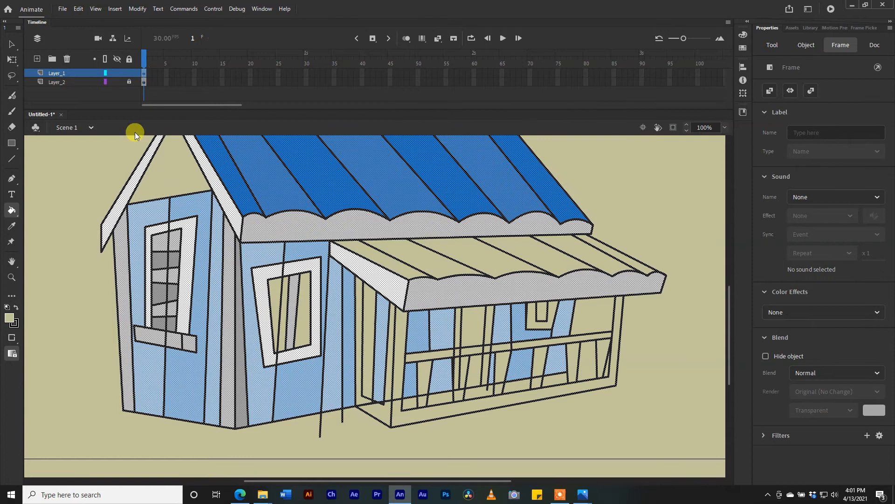
{"action": "left_click", "coordinate": [99, 161]}
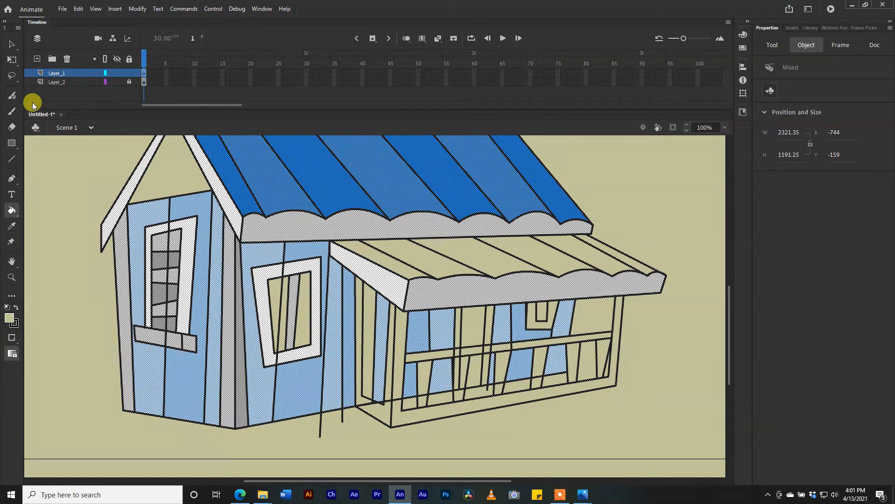
{"action": "left_click", "coordinate": [13, 76]}
{"action": "left_click", "coordinate": [55, 156]}
Step: Sample the brighter blue of the main roof and fill the first, third and fifth porch roof panels with it
{"action": "scroll", "coordinate": [387, 268], "scroll_direction": "up", "scroll_amount": 2}
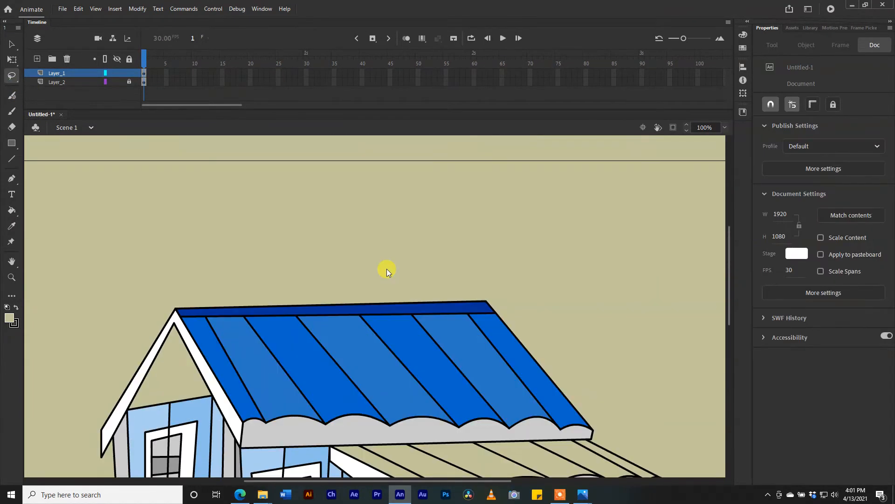
{"action": "scroll", "coordinate": [387, 269], "scroll_direction": "down", "scroll_amount": 1}
{"action": "left_click", "coordinate": [14, 225]}
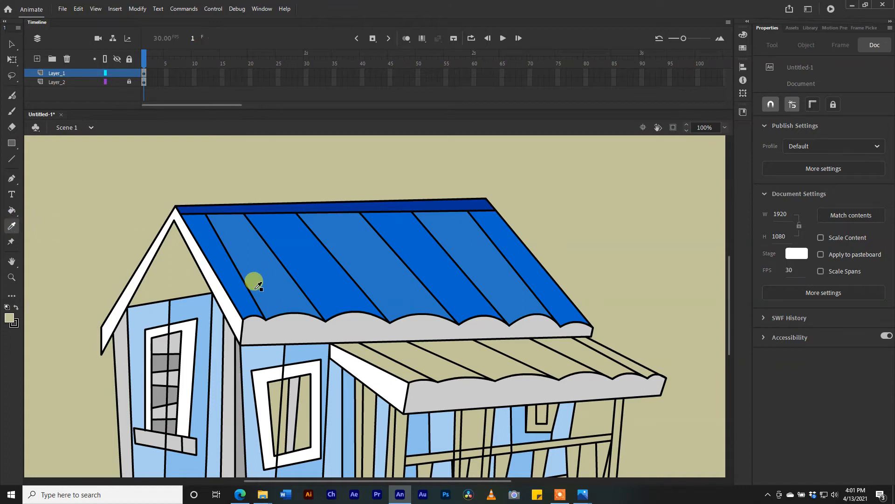
{"action": "left_click", "coordinate": [241, 283]}
{"action": "left_click", "coordinate": [411, 371]}
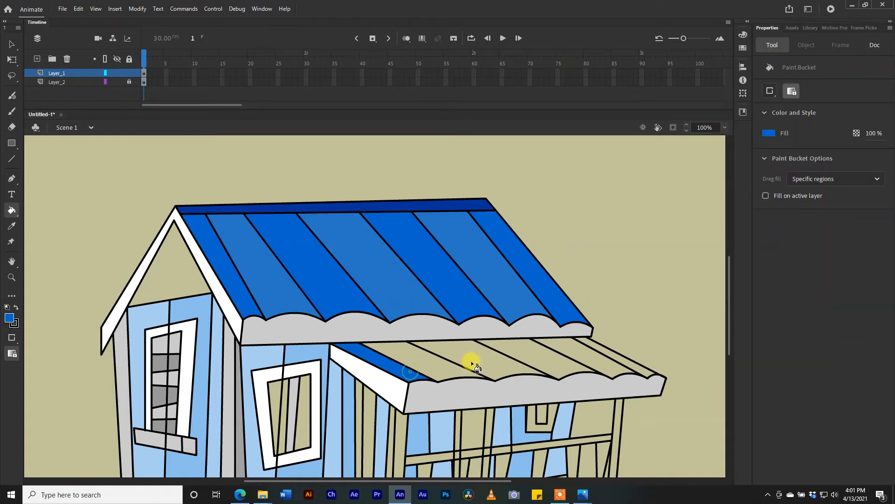
{"action": "left_click", "coordinate": [470, 361]}
{"action": "left_click", "coordinate": [566, 353]}
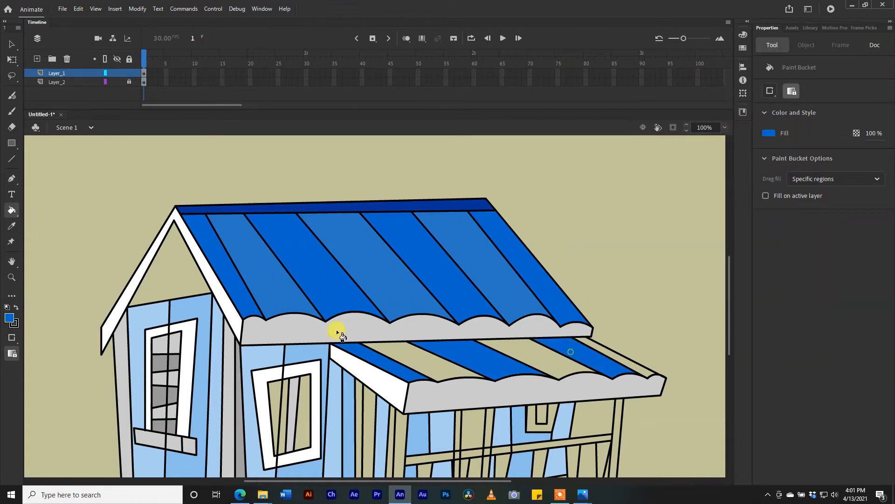
Step: Sample the softer blue of the main roof and fill the remaining porch roof panels with it
{"action": "left_click", "coordinate": [11, 226]}
{"action": "left_click", "coordinate": [252, 265]}
{"action": "left_click", "coordinate": [445, 371]}
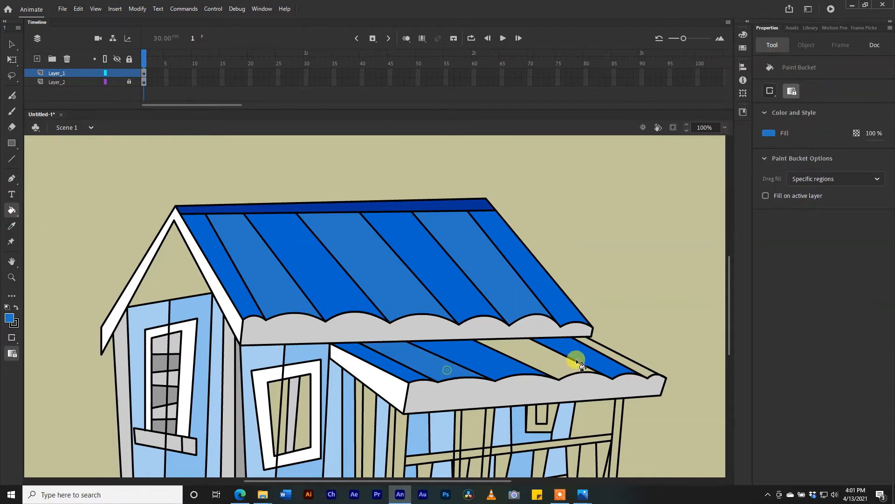
{"action": "left_click", "coordinate": [568, 359]}
{"action": "left_click", "coordinate": [618, 353]}
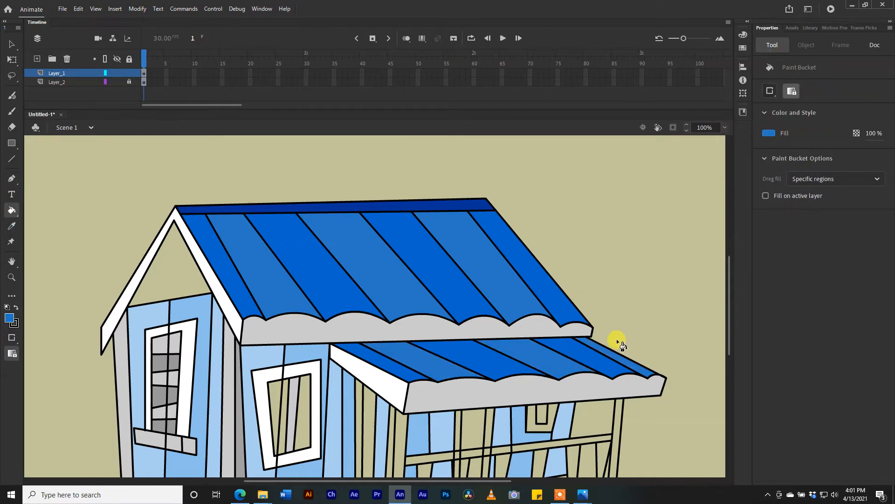
Step: Fill the triangle under the gable peak with the brighter blue sampled from the main roof, then return to the Selection tool
{"action": "scroll", "coordinate": [617, 339], "scroll_direction": "down", "scroll_amount": 5}
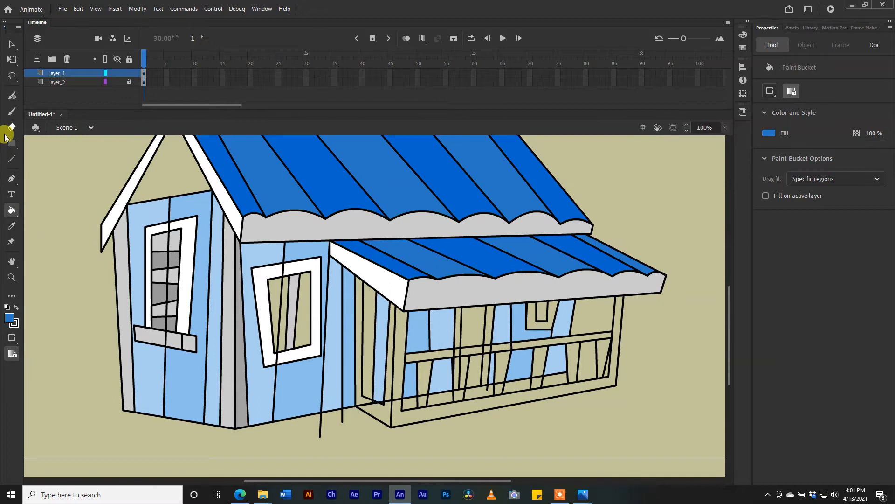
{"action": "scroll", "coordinate": [187, 215], "scroll_direction": "up", "scroll_amount": 5}
{"action": "scroll", "coordinate": [195, 227], "scroll_direction": "down", "scroll_amount": 5}
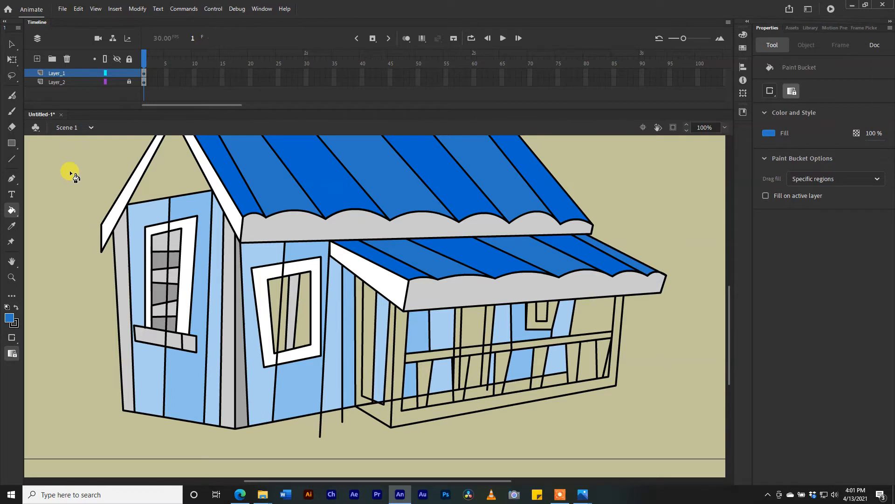
{"action": "left_click", "coordinate": [21, 226]}
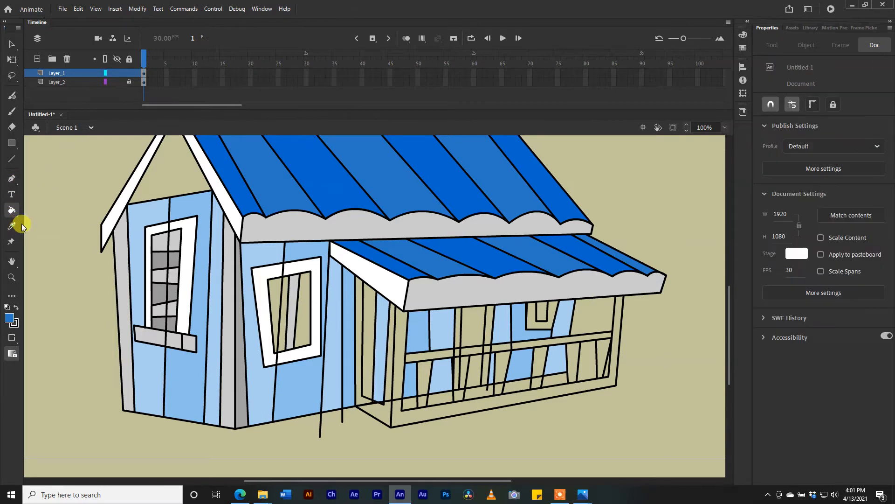
{"action": "left_click", "coordinate": [236, 201]}
{"action": "scroll", "coordinate": [186, 194], "scroll_direction": "up", "scroll_amount": 5}
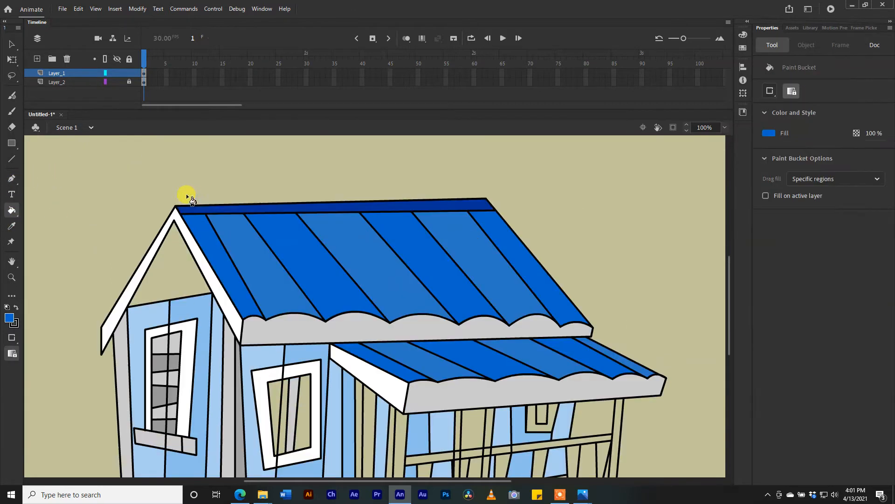
{"action": "left_click", "coordinate": [181, 246]}
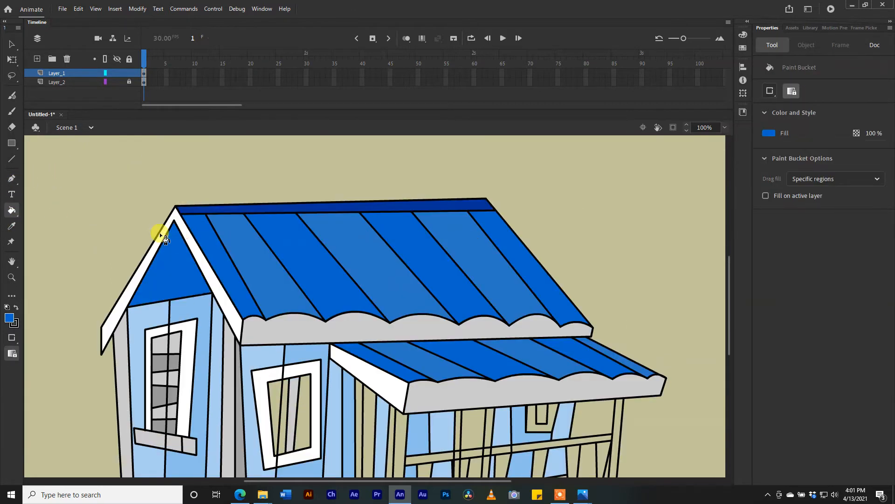
{"action": "left_click", "coordinate": [18, 44]}
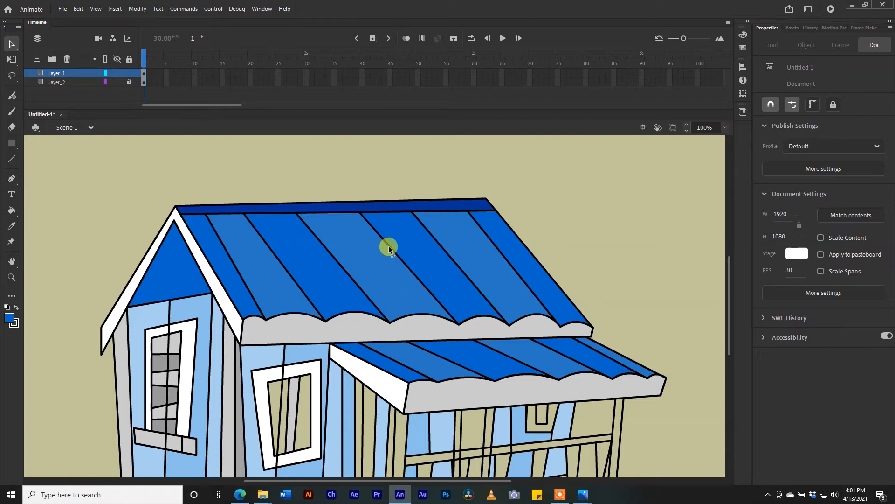
{"action": "scroll", "coordinate": [329, 341], "scroll_direction": "down", "scroll_amount": 3}
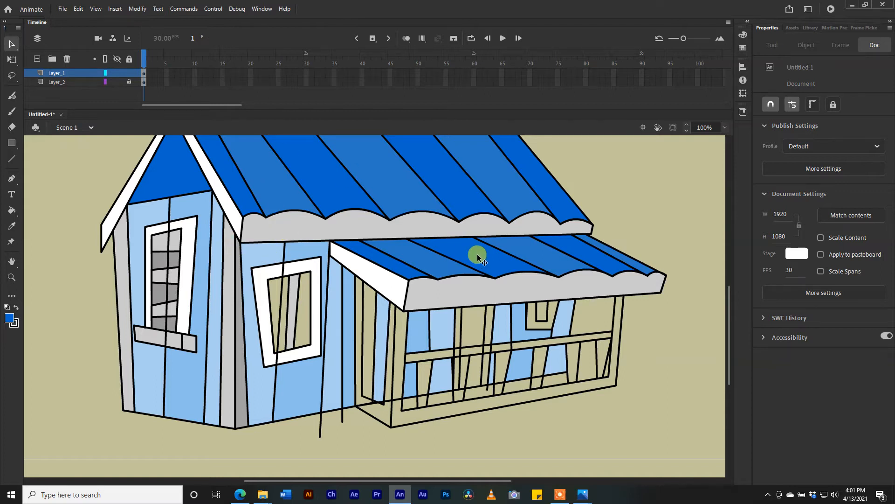
{"action": "scroll", "coordinate": [477, 255], "scroll_direction": "up", "scroll_amount": 6}
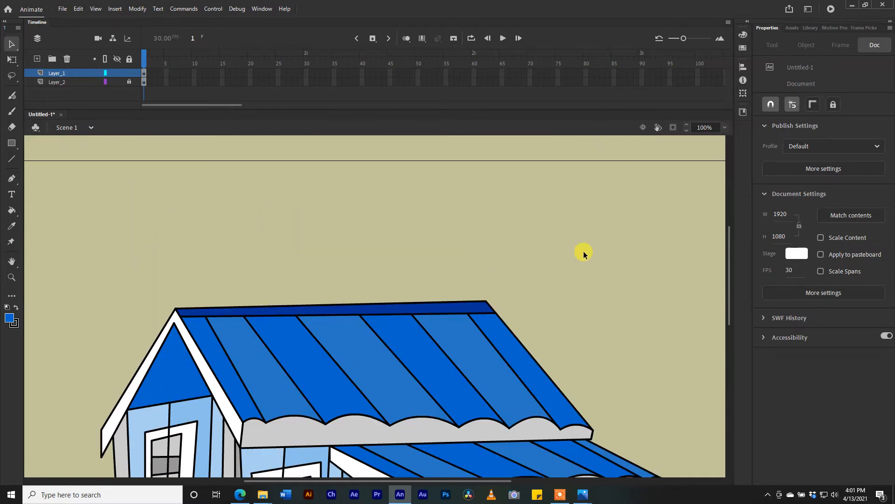
{"action": "scroll", "coordinate": [482, 341], "scroll_direction": "down", "scroll_amount": 6}
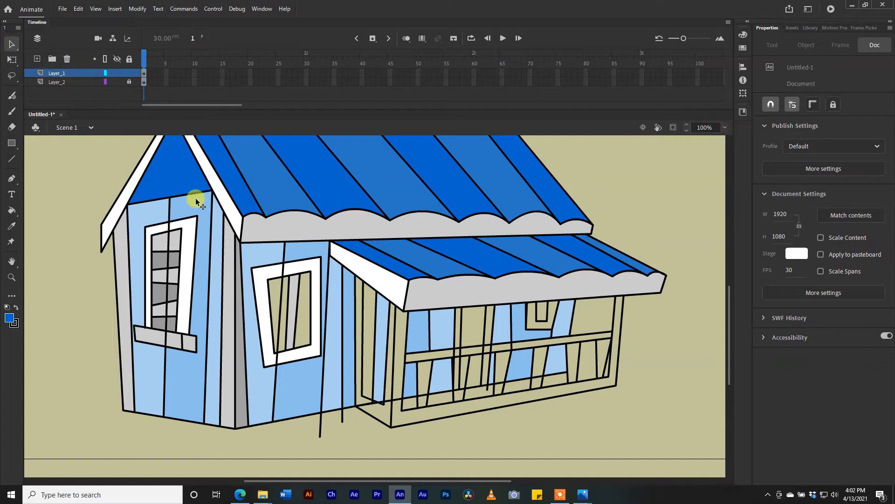
{"action": "scroll", "coordinate": [286, 222], "scroll_direction": "up", "scroll_amount": 3}
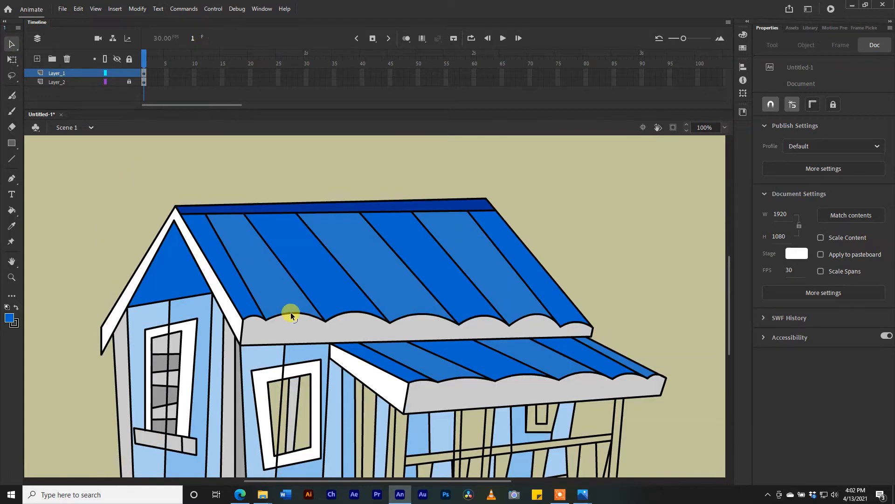
{"action": "key", "text": "ctrl+a"}
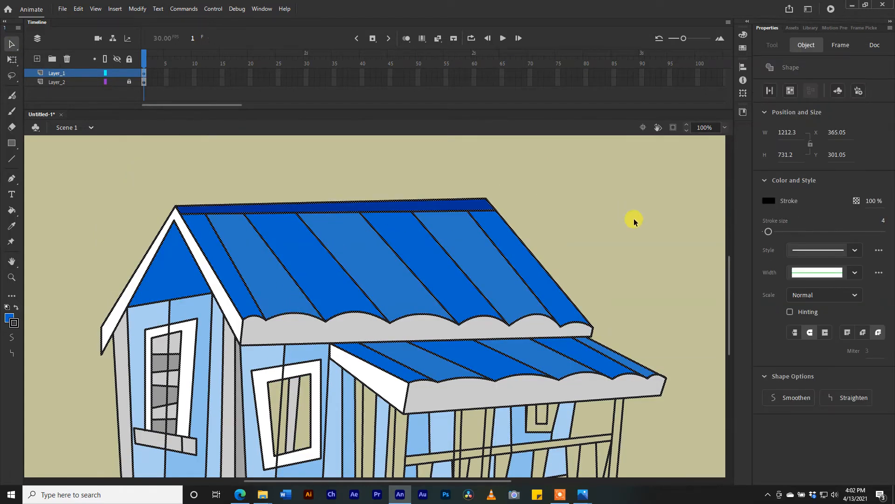
{"action": "left_click", "coordinate": [632, 220]}
Step: Delete the black outlines of the main roof's first three scallops, its first two panel dividers and the grey fascia's front end
{"action": "left_click", "coordinate": [363, 315]}
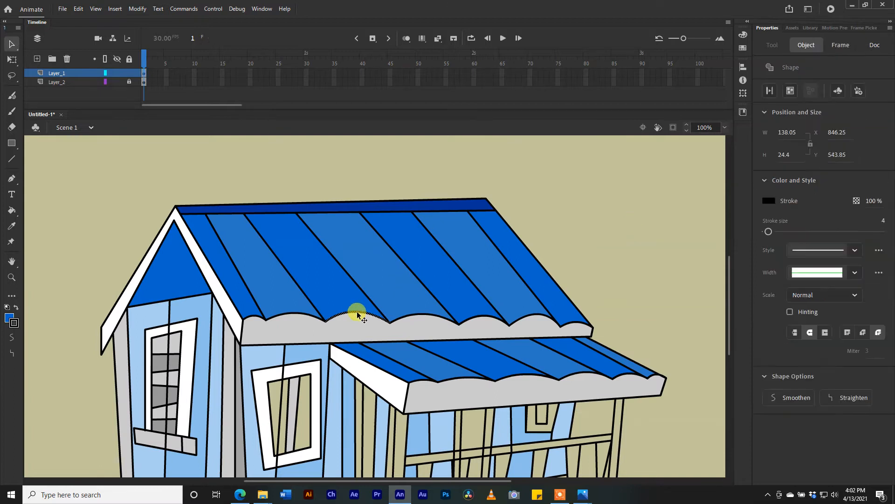
{"action": "key", "text": "Delete"}
{"action": "left_click", "coordinate": [311, 314]}
{"action": "key", "text": "Delete"}
{"action": "left_click", "coordinate": [308, 314]}
{"action": "key", "text": "Delete"}
{"action": "left_click", "coordinate": [250, 311]}
{"action": "key", "text": "Delete"}
{"action": "left_click", "coordinate": [248, 322]}
{"action": "key", "text": "Delete"}
{"action": "left_click", "coordinate": [248, 339]}
{"action": "key", "text": "Delete"}
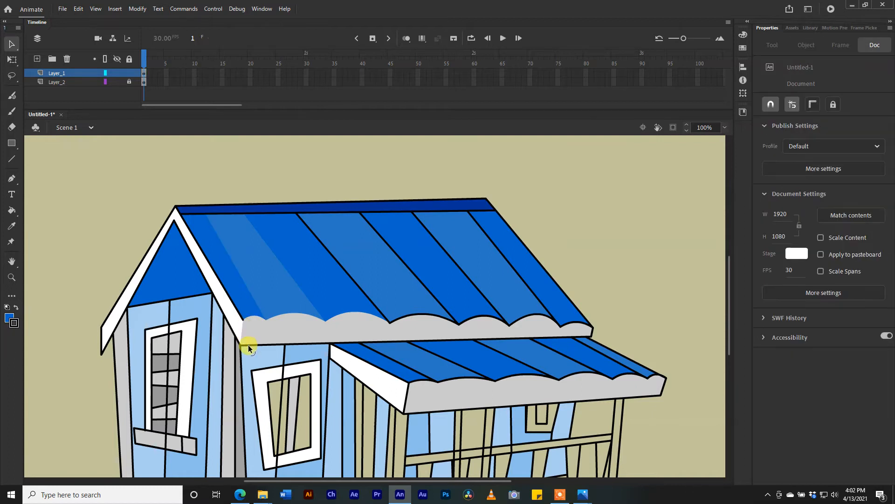
Step: Delete the outline at the grey fascia's lower front corner and along its bottom edge above the side window wall
{"action": "left_click", "coordinate": [244, 344]}
{"action": "key", "text": "Delete"}
{"action": "left_click", "coordinate": [239, 337]}
{"action": "key", "text": "Delete"}
{"action": "left_click", "coordinate": [287, 345]}
{"action": "key", "text": "Delete"}
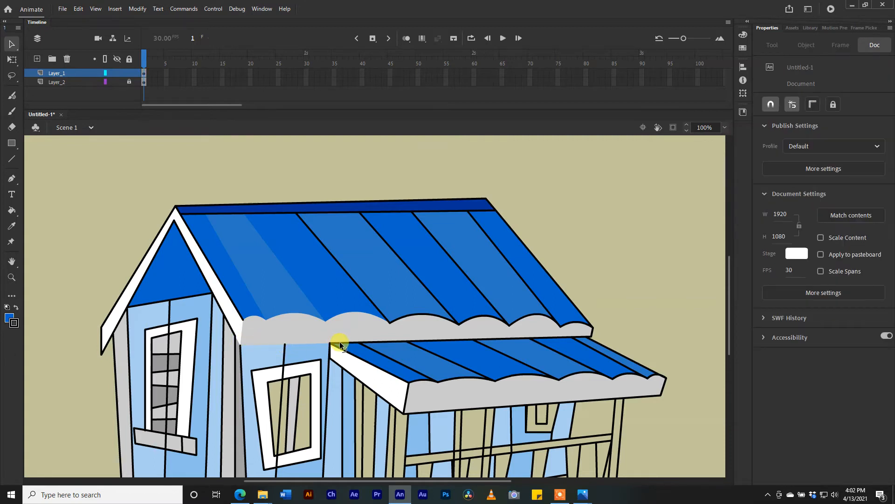
Step: Delete the outline segments between the main roof's grey fascia and the porch roof
{"action": "left_click", "coordinate": [340, 344]}
{"action": "key", "text": "Delete"}
{"action": "left_click", "coordinate": [382, 343]}
{"action": "key", "text": "Delete"}
{"action": "left_click", "coordinate": [435, 337]}
{"action": "key", "text": "Delete"}
{"action": "left_click", "coordinate": [499, 337]}
{"action": "key", "text": "Delete"}
{"action": "left_click", "coordinate": [557, 336]}
{"action": "key", "text": "Delete"}
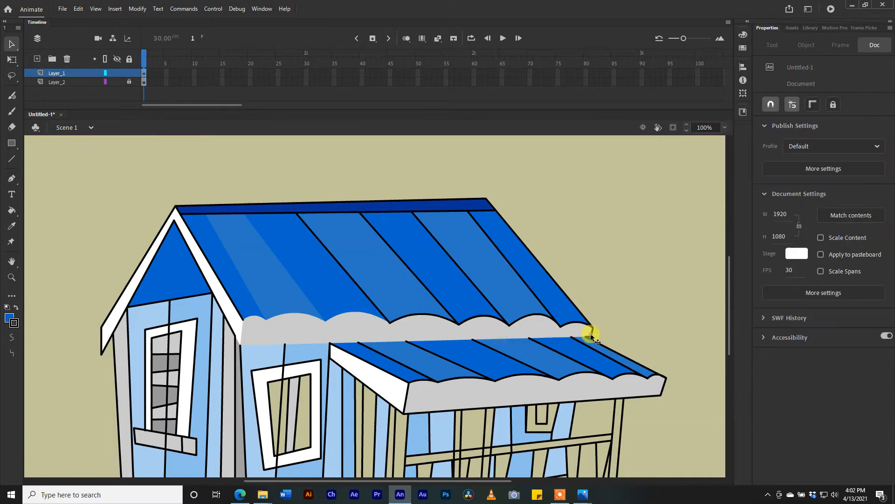
Step: Delete the outlines of the grey fascia's far end and the last scallops along the main roof's edge
{"action": "left_click", "coordinate": [590, 333]}
{"action": "key", "text": "Delete"}
{"action": "left_click", "coordinate": [590, 325]}
{"action": "key", "text": "Delete"}
{"action": "left_click", "coordinate": [560, 325]}
{"action": "key", "text": "Delete"}
{"action": "left_click", "coordinate": [541, 319]}
{"action": "key", "text": "Delete"}
{"action": "left_click", "coordinate": [485, 317]}
{"action": "key", "text": "Delete"}
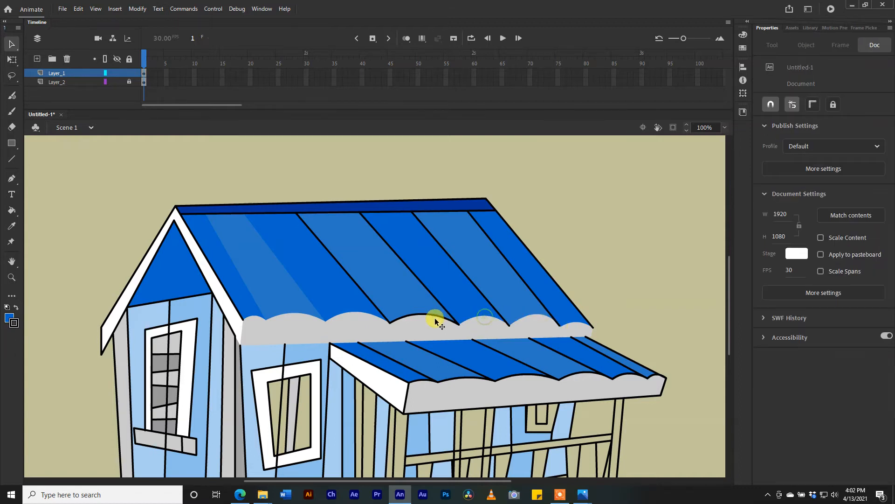
Step: Delete the remaining scallop outline and the four remaining panel dividers on the main roof
{"action": "left_click", "coordinate": [435, 299]}
{"action": "key", "text": "Delete"}
{"action": "left_click", "coordinate": [370, 300]}
{"action": "key", "text": "Delete"}
{"action": "left_click", "coordinate": [463, 274]}
{"action": "key", "text": "Delete"}
{"action": "left_click", "coordinate": [512, 266]}
{"action": "key", "text": "Delete"}
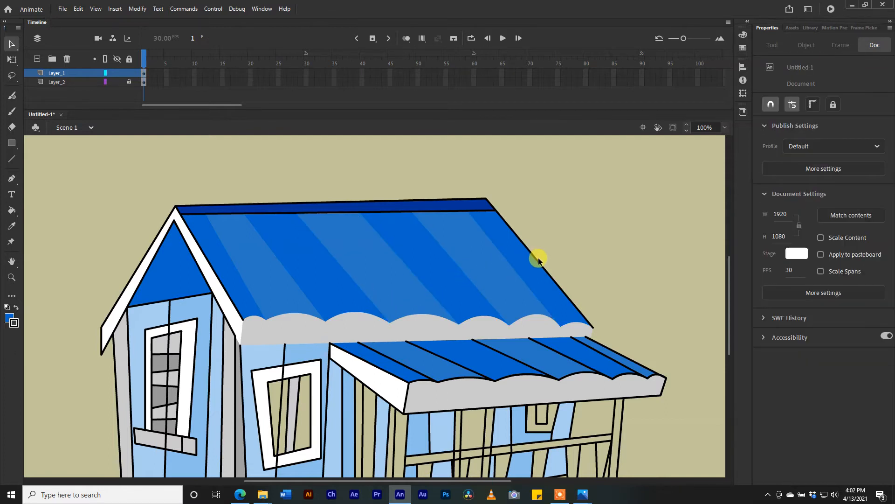
Step: Delete the main roof's far sloping outline and all line segments beneath the dark blue ridge strip
{"action": "left_click", "coordinate": [538, 259]}
{"action": "key", "text": "Delete"}
{"action": "left_click", "coordinate": [353, 211]}
{"action": "left_click", "coordinate": [187, 212]}
{"action": "left_click", "coordinate": [295, 215]}
{"action": "key", "text": "Delete"}
{"action": "left_click", "coordinate": [311, 214]}
{"action": "key", "text": "Delete"}
{"action": "left_click", "coordinate": [368, 212]}
{"action": "key", "text": "Delete"}
{"action": "left_click", "coordinate": [419, 215]}
{"action": "key", "text": "Delete"}
{"action": "left_click", "coordinate": [473, 209]}
{"action": "key", "text": "Delete"}
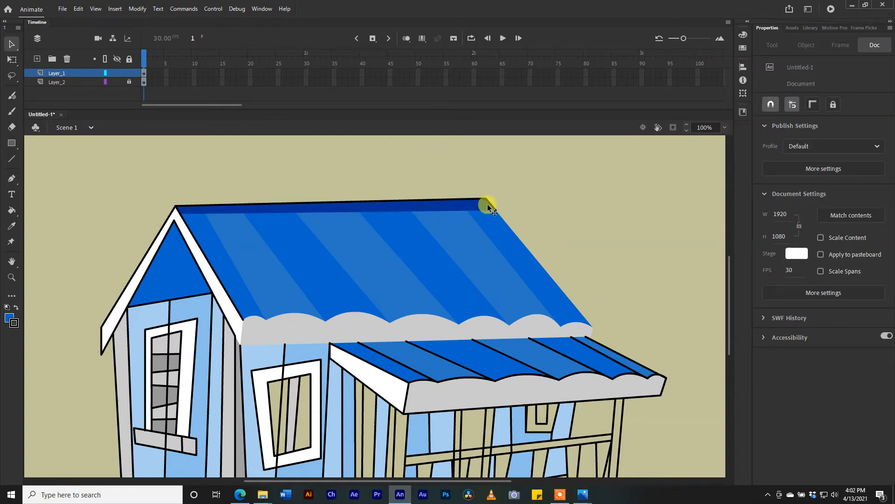
Step: Delete the outlines on the end and top edge of the dark blue ridge strip
{"action": "left_click", "coordinate": [488, 205]}
{"action": "key", "text": "Delete"}
{"action": "left_click", "coordinate": [474, 200]}
{"action": "key", "text": "Delete"}
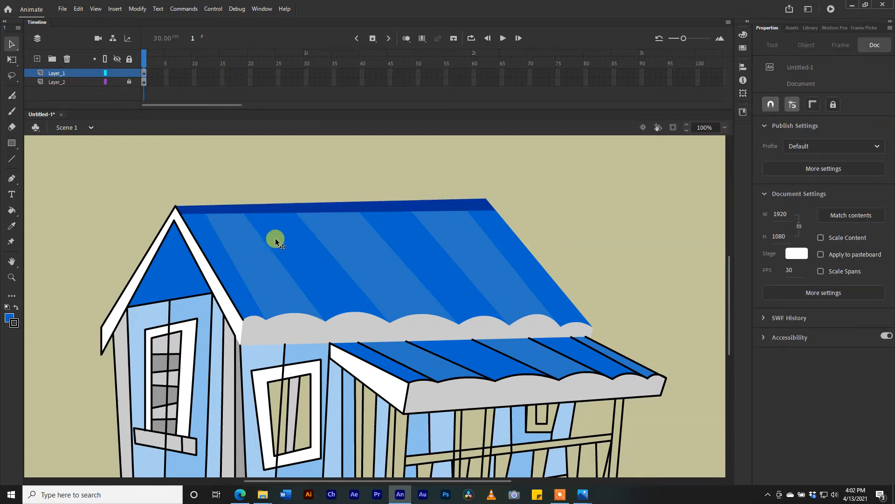
Step: Delete the outer outlines of the white gable trim on both sides of the peak
{"action": "left_click", "coordinate": [180, 216]}
{"action": "key", "text": "Delete"}
{"action": "left_click", "coordinate": [176, 214]}
{"action": "key", "text": "Delete"}
{"action": "left_click", "coordinate": [173, 211]}
{"action": "key", "text": "Delete"}
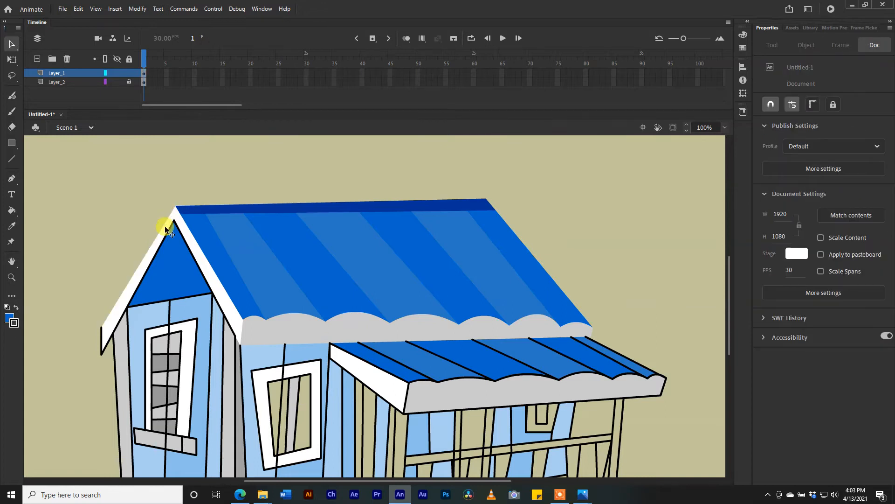
Step: Delete the outlines at the white gable trim's lower tip and along its inner edges around the blue triangle
{"action": "left_click", "coordinate": [101, 338]}
{"action": "key", "text": "Delete"}
{"action": "left_click", "coordinate": [103, 348]}
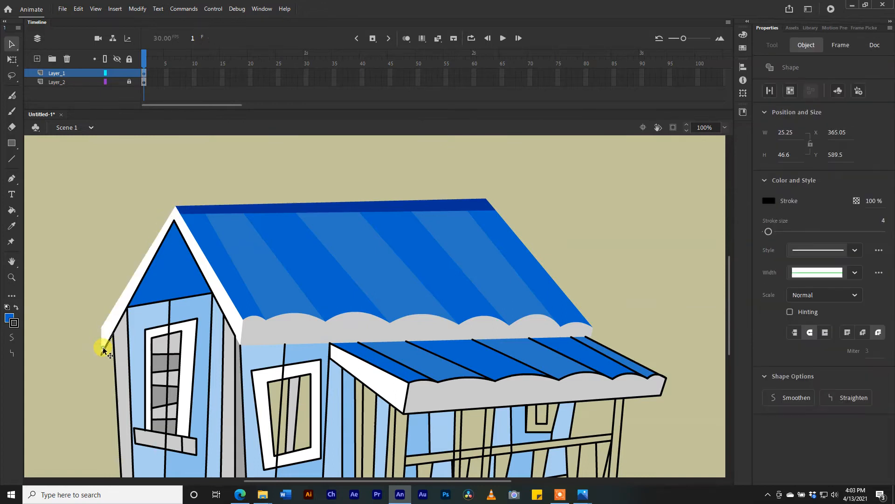
{"action": "key", "text": "Delete"}
{"action": "left_click", "coordinate": [122, 316]}
{"action": "key", "text": "Delete"}
{"action": "left_click", "coordinate": [133, 299]}
{"action": "key", "text": "Delete"}
{"action": "left_click", "coordinate": [193, 256]}
{"action": "key", "text": "Delete"}
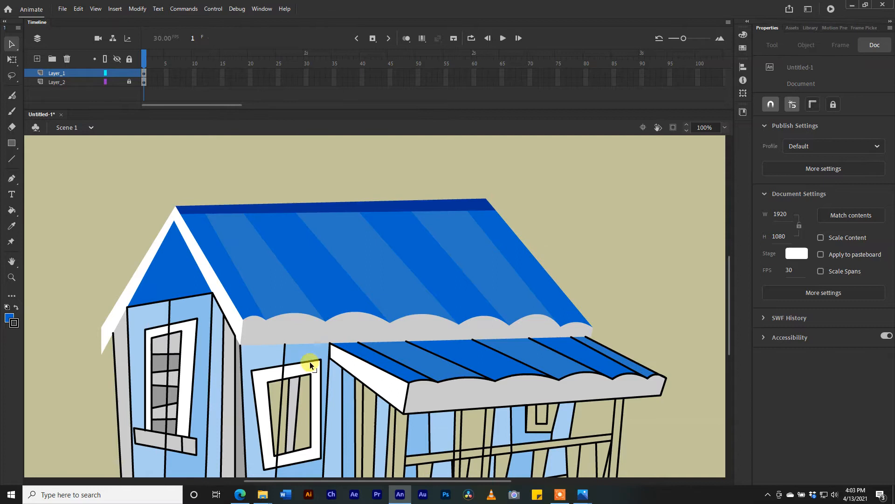
Step: Delete the outlines of the outer grey corner post, the front wall's base and the plank divider below the front window
{"action": "scroll", "coordinate": [233, 328], "scroll_direction": "down", "scroll_amount": 3}
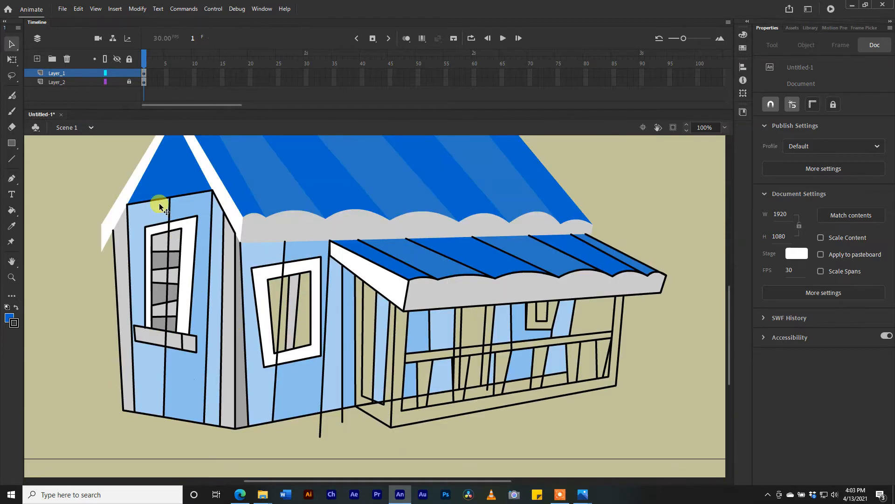
{"action": "left_click", "coordinate": [116, 303]}
{"action": "key", "text": "Delete"}
{"action": "left_click", "coordinate": [128, 413]}
{"action": "key", "text": "Delete"}
{"action": "left_click", "coordinate": [131, 408]}
{"action": "key", "text": "Delete"}
{"action": "left_click", "coordinate": [153, 414]}
{"action": "key", "text": "Delete"}
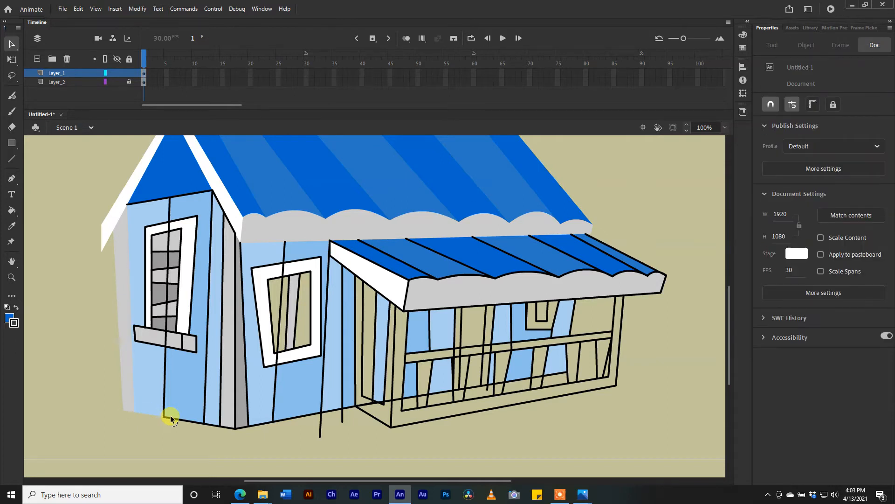
{"action": "left_click", "coordinate": [171, 421]}
{"action": "key", "text": "Delete"}
{"action": "left_click", "coordinate": [164, 389]}
{"action": "key", "text": "Delete"}
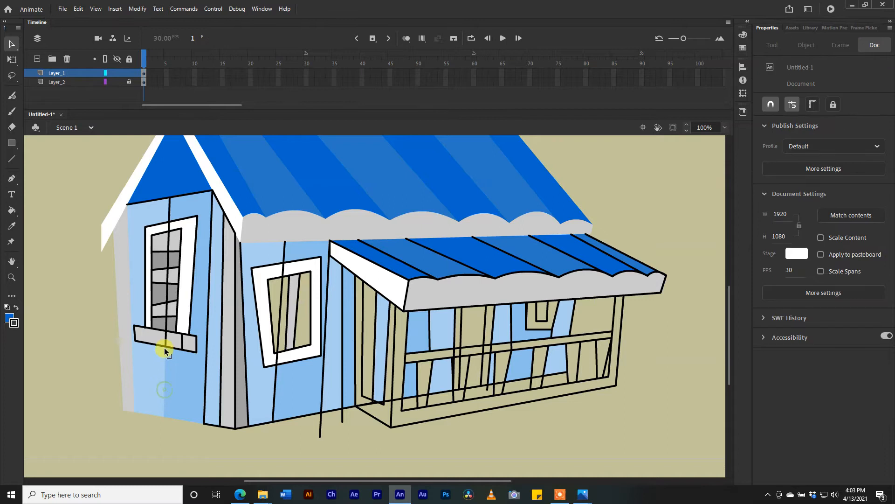
Step: Delete the outlines around the left part of the front window's grey sill
{"action": "left_click", "coordinate": [173, 349]}
{"action": "key", "text": "Delete"}
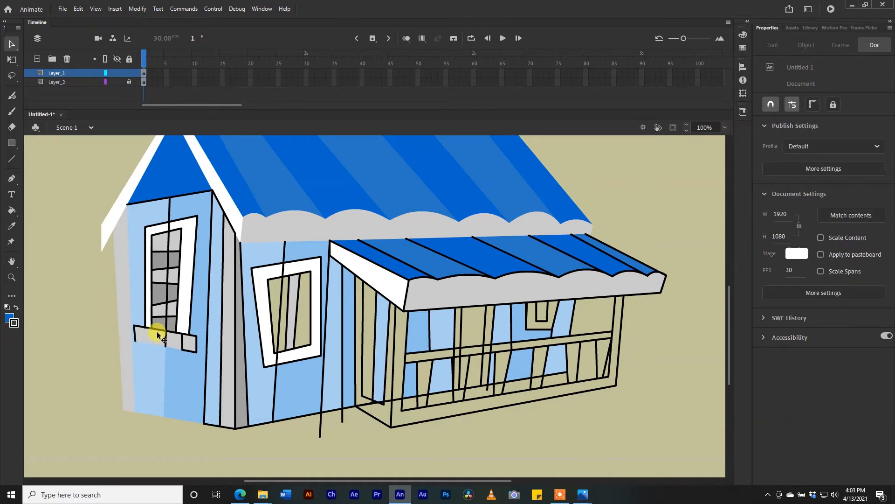
{"action": "left_click", "coordinate": [148, 329]}
{"action": "key", "text": "Delete"}
{"action": "left_click", "coordinate": [149, 315]}
{"action": "key", "text": "Delete"}
Step: Delete the outline on the left side of the front window's frame and the plank divider above the window
{"action": "left_click", "coordinate": [145, 320]}
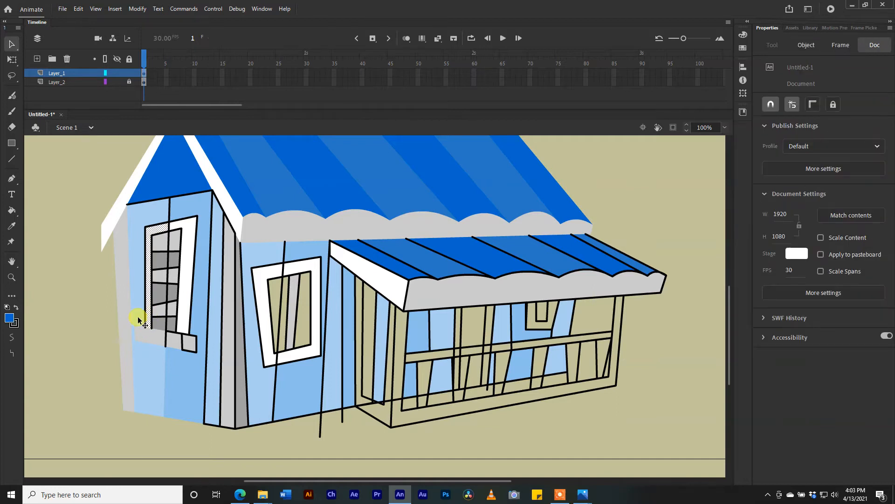
{"action": "key", "text": "Delete"}
{"action": "left_click", "coordinate": [152, 274]}
{"action": "key", "text": "Delete"}
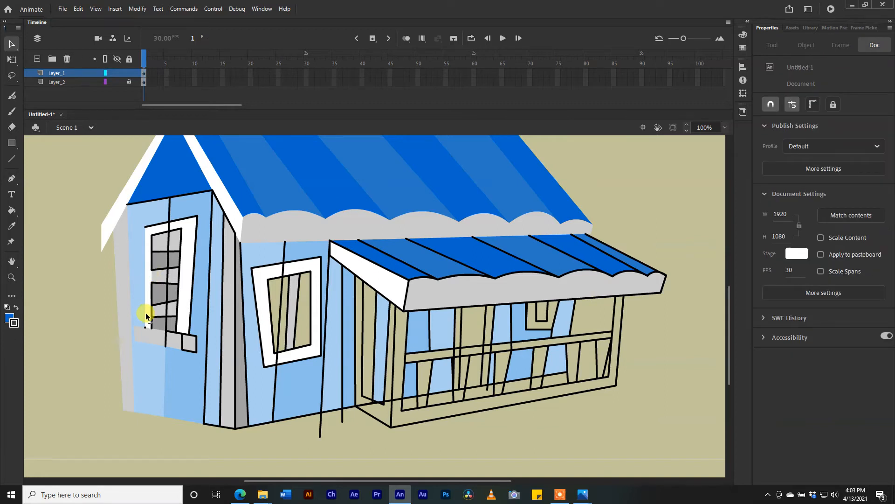
{"action": "left_click", "coordinate": [145, 327]}
{"action": "left_click", "coordinate": [173, 328]}
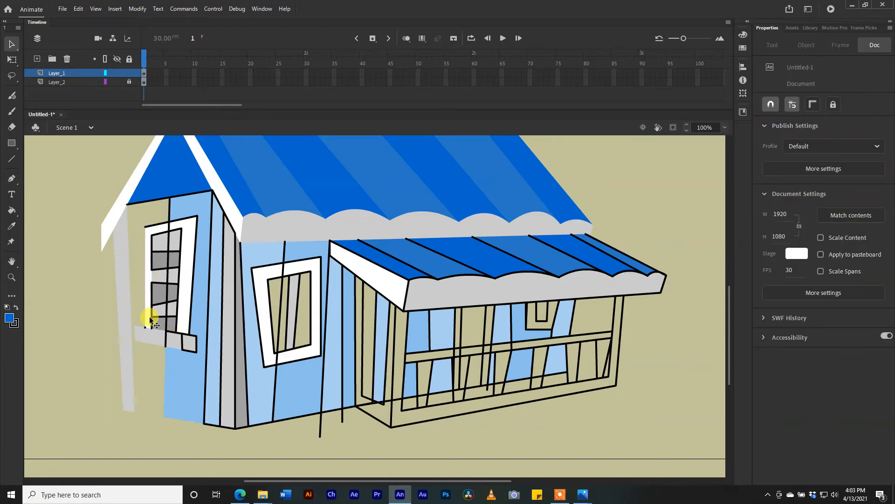
{"action": "left_click", "coordinate": [169, 212]}
{"action": "key", "text": "Delete"}
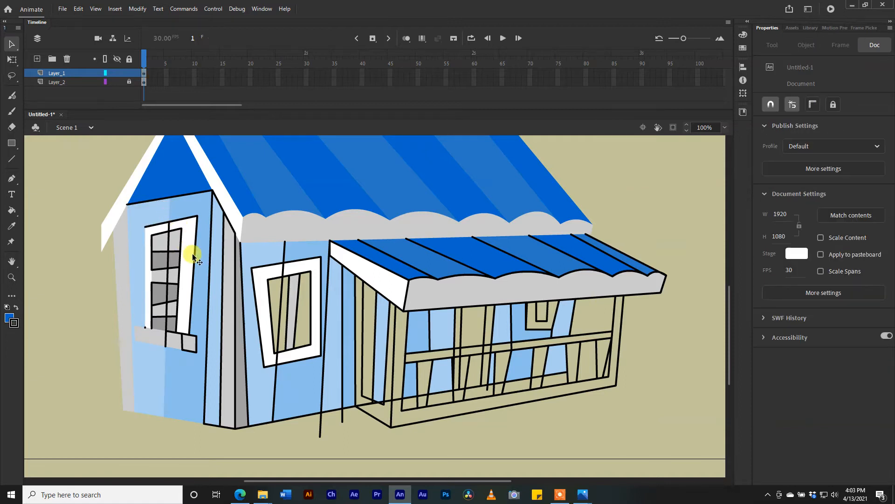
Step: Delete all remaining connected outlines of the front window and sill, including the leftover dot at the frame's lower corner
{"action": "double_click", "coordinate": [193, 253]}
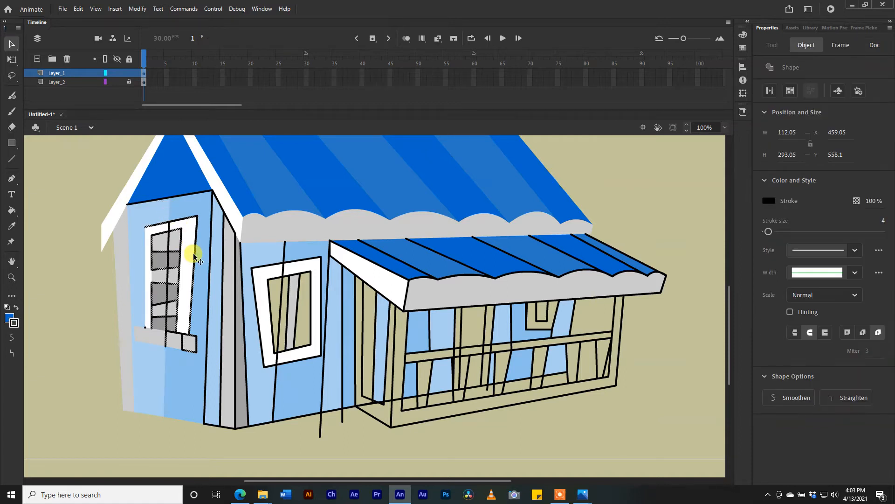
{"action": "key", "text": "Delete"}
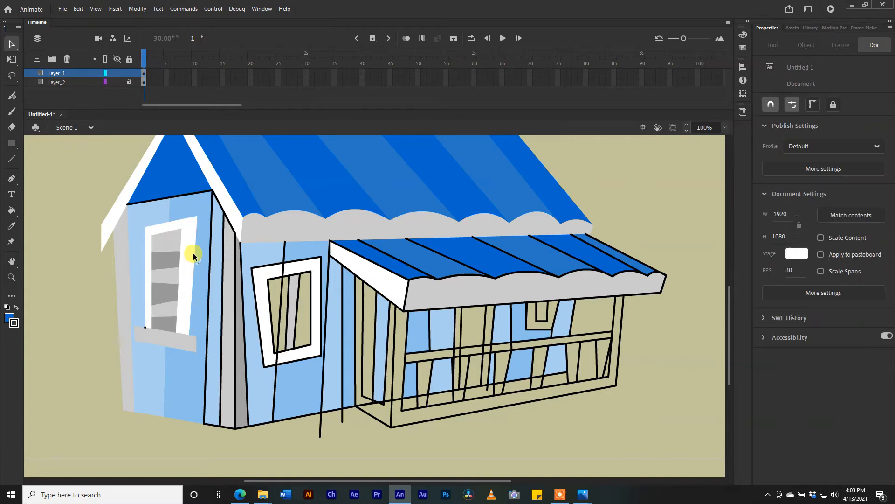
{"action": "left_click", "coordinate": [145, 328]}
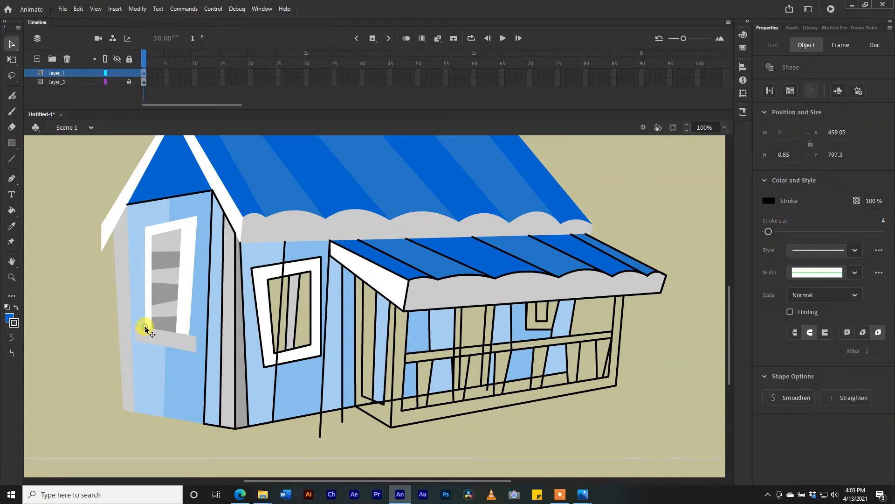
{"action": "key", "text": "Delete"}
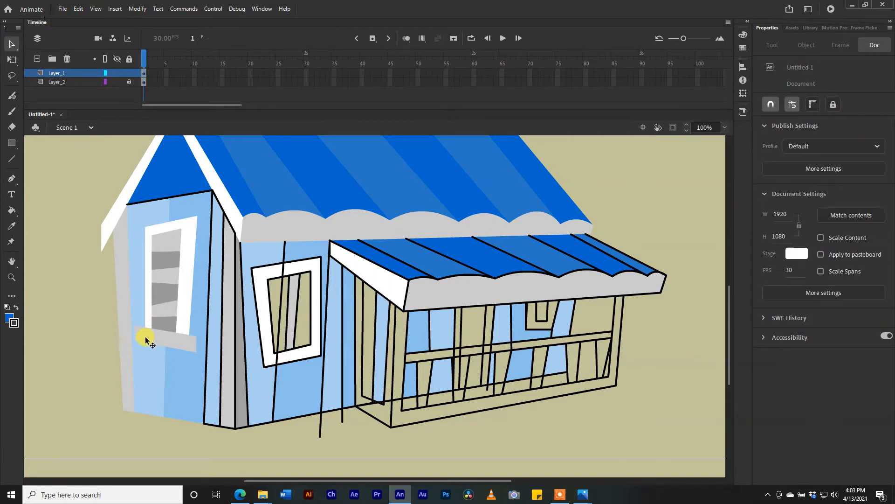
Step: Delete the plank divider above and below the side window and all of that window's connected outlines
{"action": "left_click", "coordinate": [282, 256]}
{"action": "key", "text": "Delete"}
{"action": "double_click", "coordinate": [281, 365]}
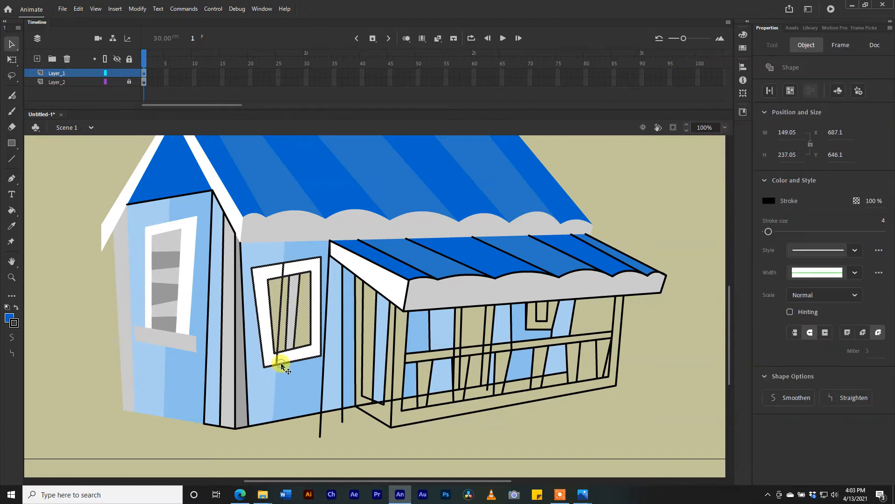
{"action": "key", "text": "Delete"}
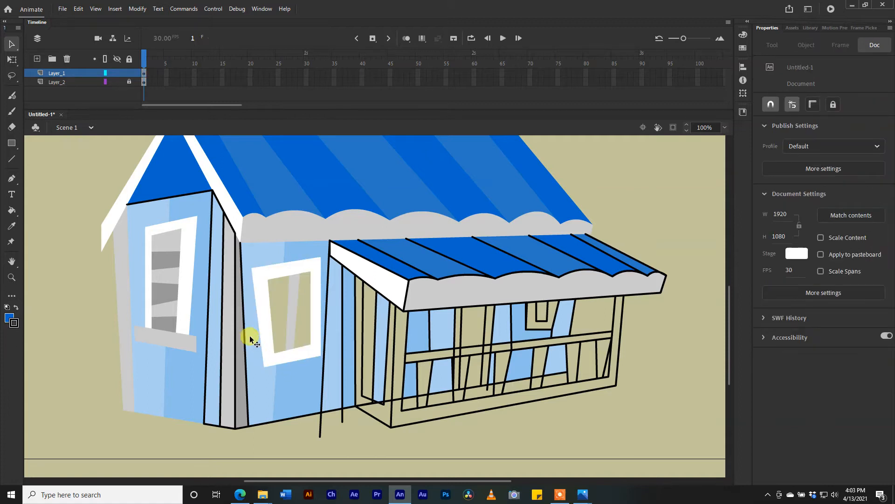
Step: Try deleting all remaining connected outlines of the house at once, and undo the deletion
{"action": "double_click", "coordinate": [232, 229]}
{"action": "key", "text": "Delete"}
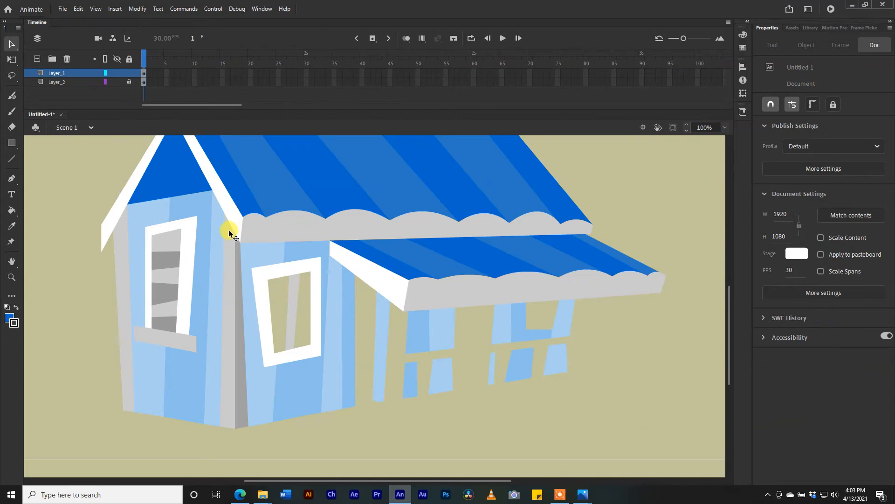
{"action": "key", "text": "ctrl+z"}
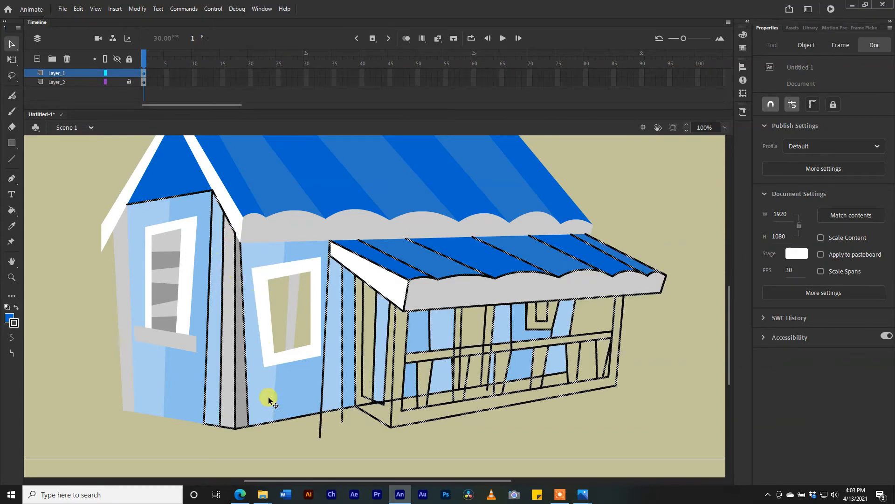
Step: Delete the side wall's base line, the outlines around the middle corner post and the plank divider beside the side window
{"action": "left_click", "coordinate": [269, 424]}
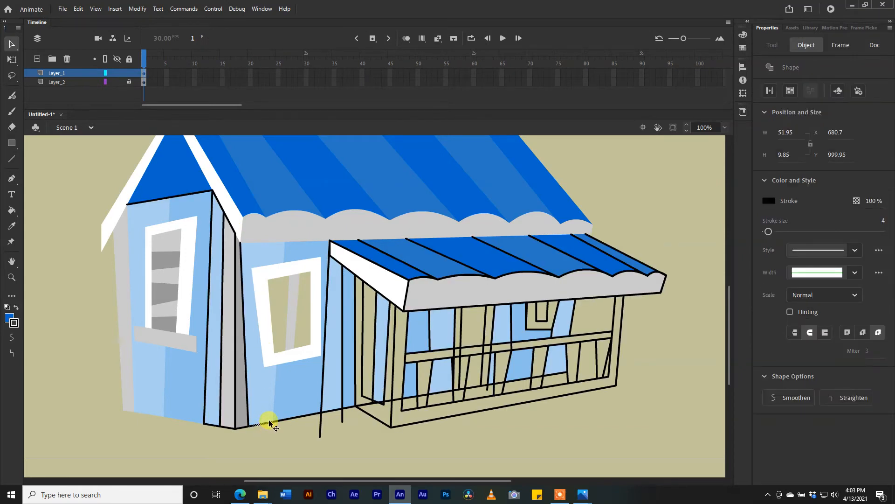
{"action": "key", "text": "Delete"}
{"action": "key", "text": "Delete"}
{"action": "double_click", "coordinate": [246, 398]}
{"action": "key", "text": "Delete"}
{"action": "scroll", "coordinate": [200, 311], "scroll_direction": "up", "scroll_amount": 5}
{"action": "scroll", "coordinate": [199, 312], "scroll_direction": "down", "scroll_amount": 5}
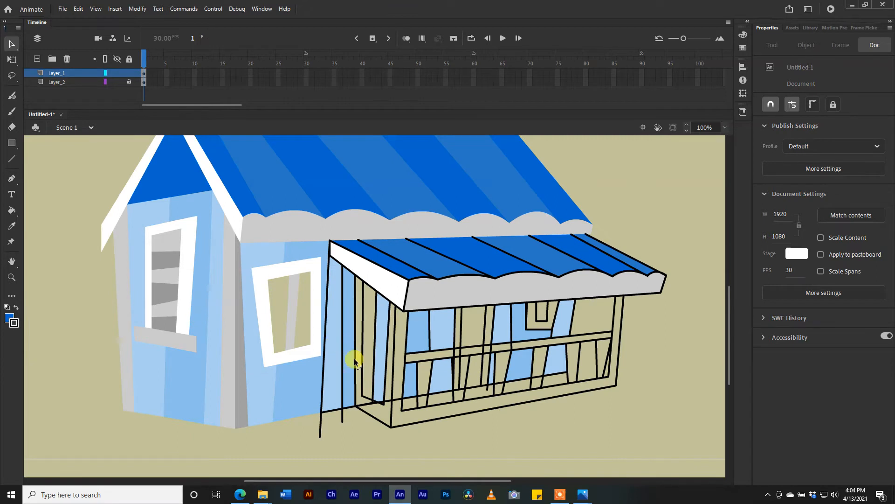
{"action": "left_click", "coordinate": [324, 345]}
{"action": "key", "text": "Delete"}
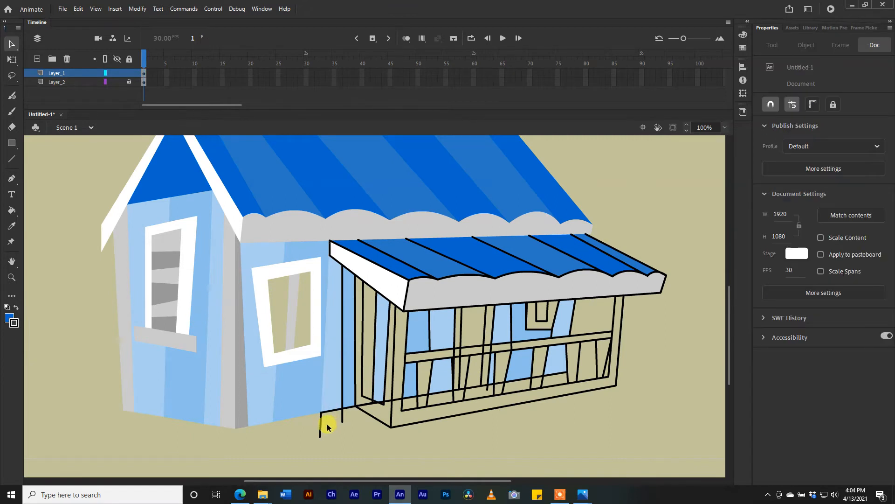
Step: Delete the short stray line hanging below the base of the side wall
{"action": "left_click", "coordinate": [321, 428]}
{"action": "key", "text": "Delete"}
Step: Fill the posts and base of the porch's narrow side frame with yellow #FFCC00
{"action": "key", "text": "ctrl+="}
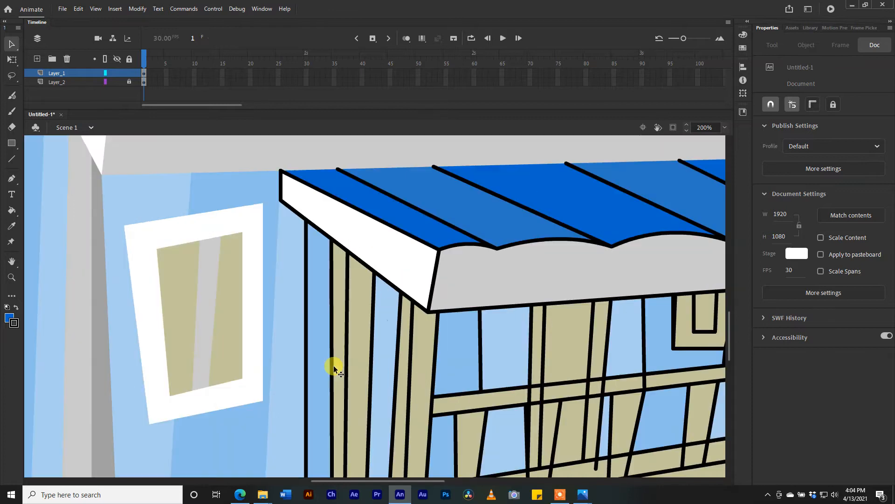
{"action": "scroll", "coordinate": [334, 365], "scroll_direction": "down", "scroll_amount": 4}
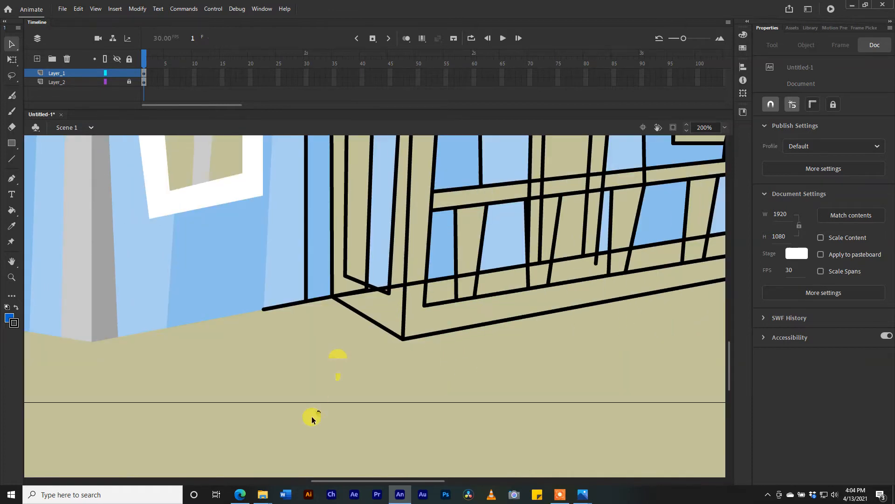
{"action": "left_click_drag", "start_coordinate": [320, 480], "coordinate": [363, 478]}
{"action": "scroll", "coordinate": [365, 444], "scroll_direction": "up", "scroll_amount": 3}
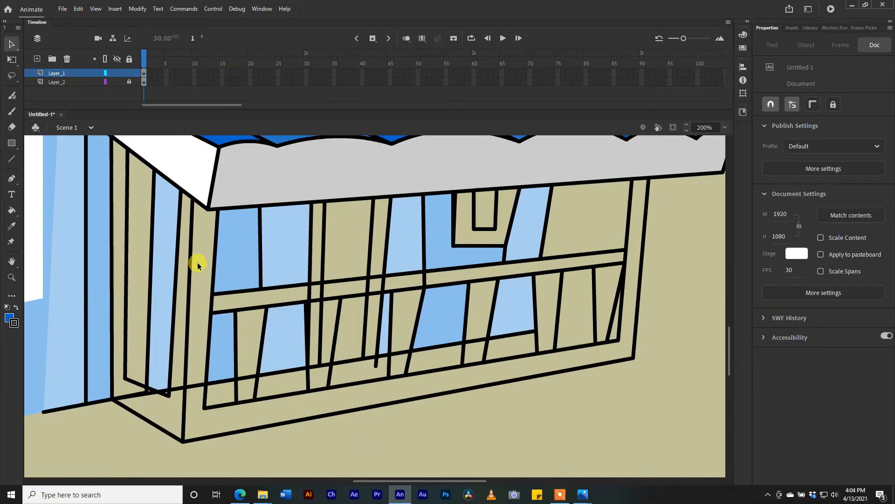
{"action": "scroll", "coordinate": [207, 294], "scroll_direction": "up", "scroll_amount": 2}
{"action": "scroll", "coordinate": [210, 292], "scroll_direction": "down", "scroll_amount": 2}
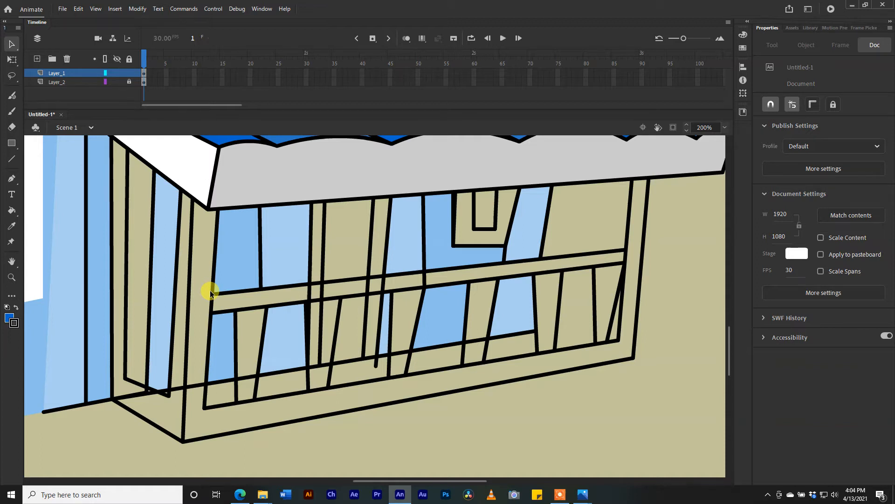
{"action": "left_click", "coordinate": [12, 209]}
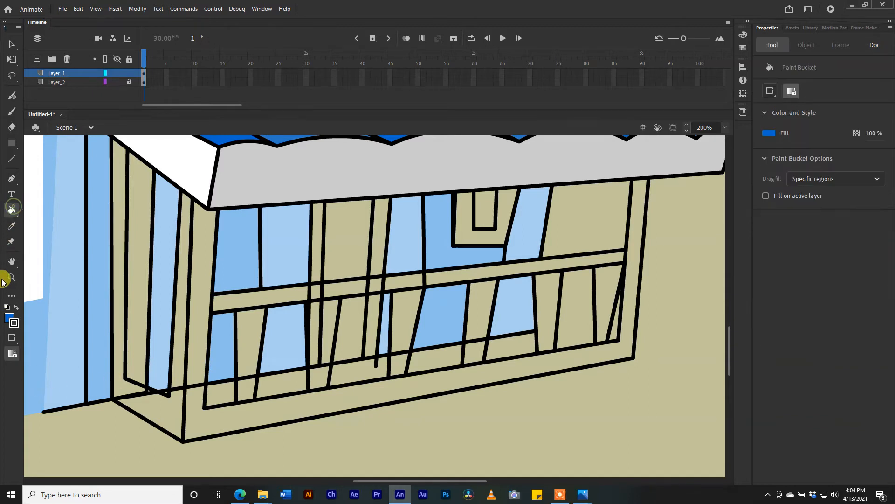
{"action": "left_click", "coordinate": [10, 318]}
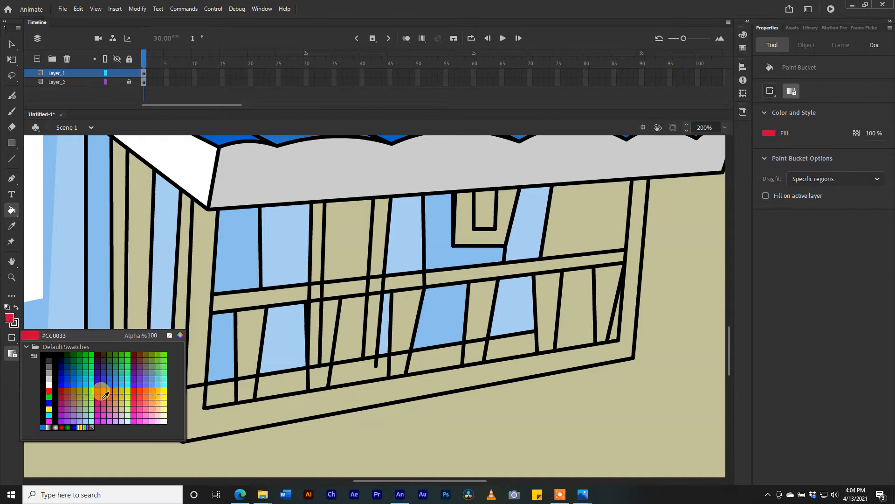
{"action": "left_click", "coordinate": [155, 390]}
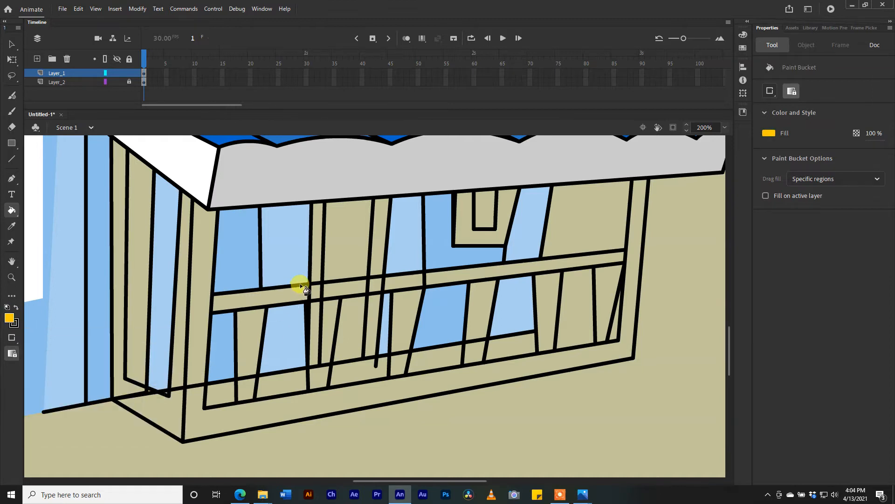
{"action": "left_click", "coordinate": [121, 256]}
{"action": "left_click", "coordinate": [150, 397]}
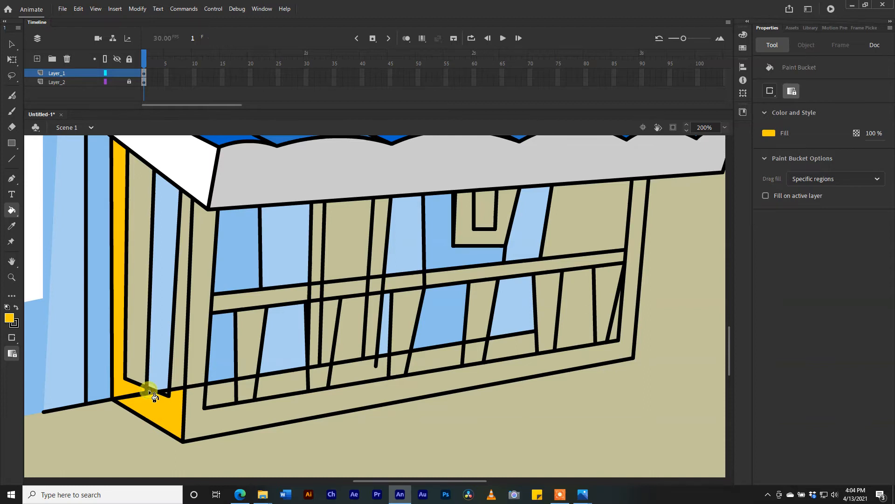
{"action": "left_click", "coordinate": [179, 357]}
{"action": "scroll", "coordinate": [201, 336], "scroll_direction": "up", "scroll_amount": 3}
{"action": "scroll", "coordinate": [217, 354], "scroll_direction": "down", "scroll_amount": 3}
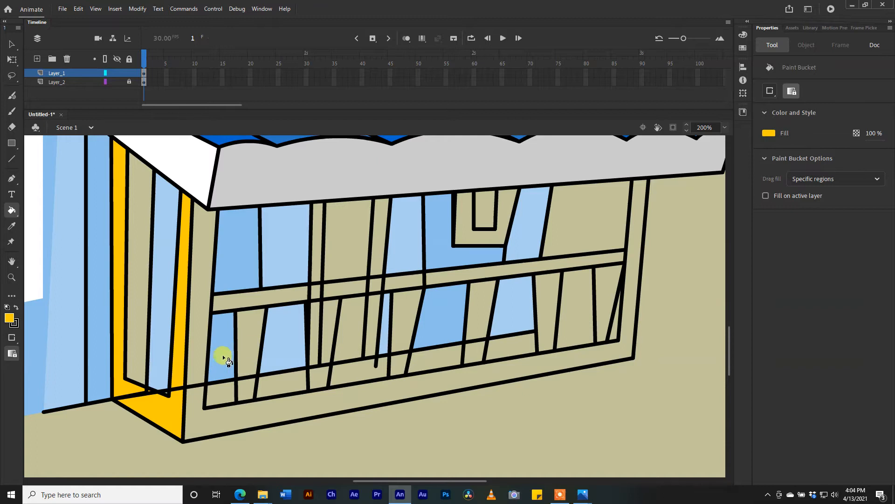
Step: Fill the porch's front frame, including its corner post, with the lighter yellow #F9DA5C
{"action": "left_click", "coordinate": [9, 318]}
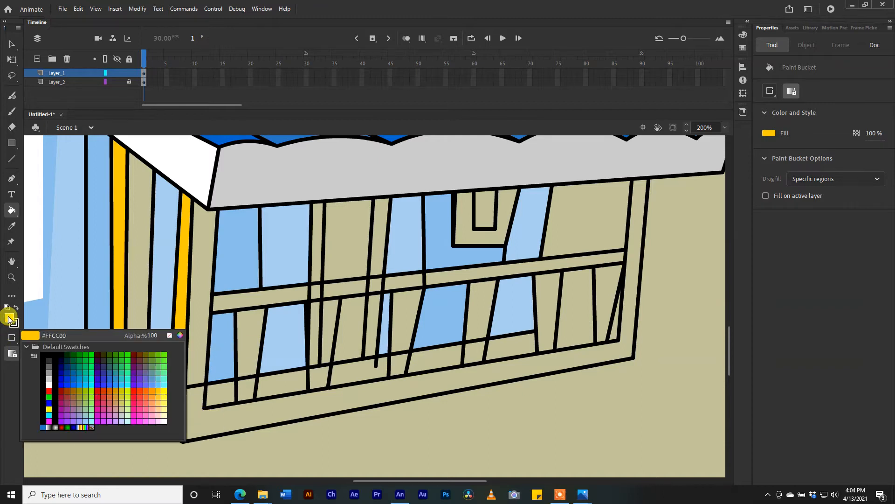
{"action": "left_click", "coordinate": [9, 319]}
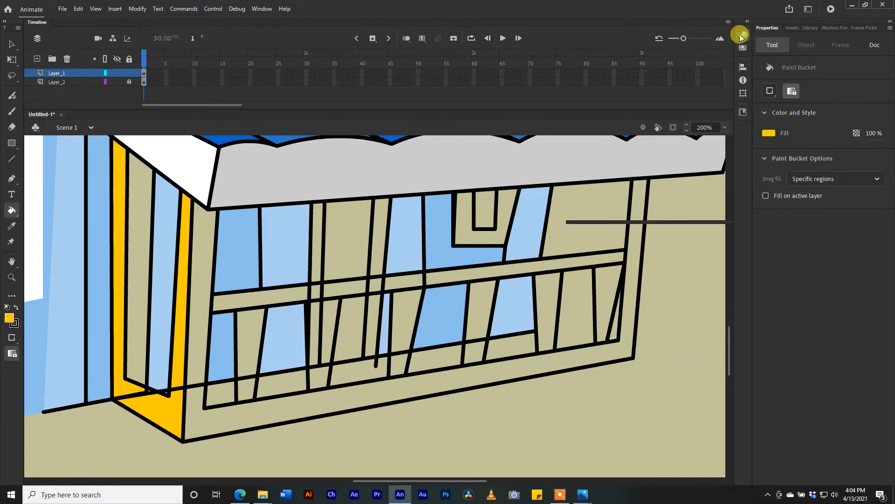
{"action": "left_click", "coordinate": [743, 34]}
{"action": "left_click", "coordinate": [624, 86]}
{"action": "left_click_drag", "start_coordinate": [621, 88], "coordinate": [617, 87]}
{"action": "left_click", "coordinate": [207, 413]}
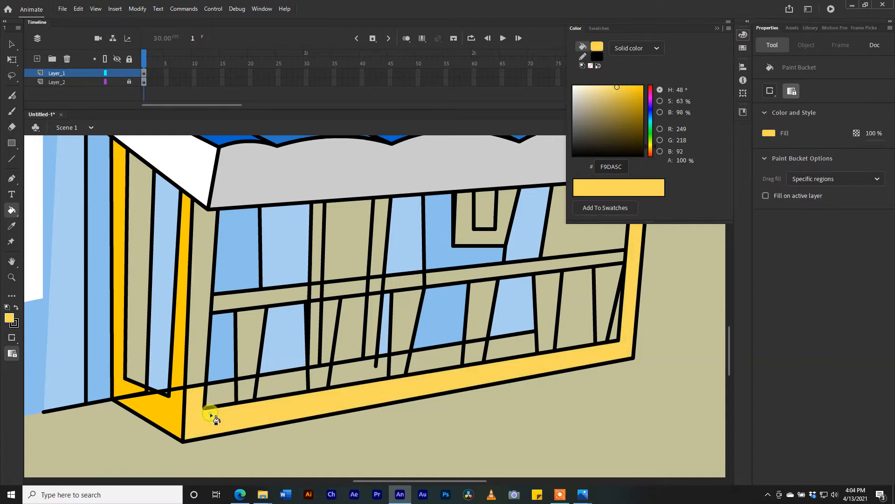
{"action": "left_click", "coordinate": [195, 367]}
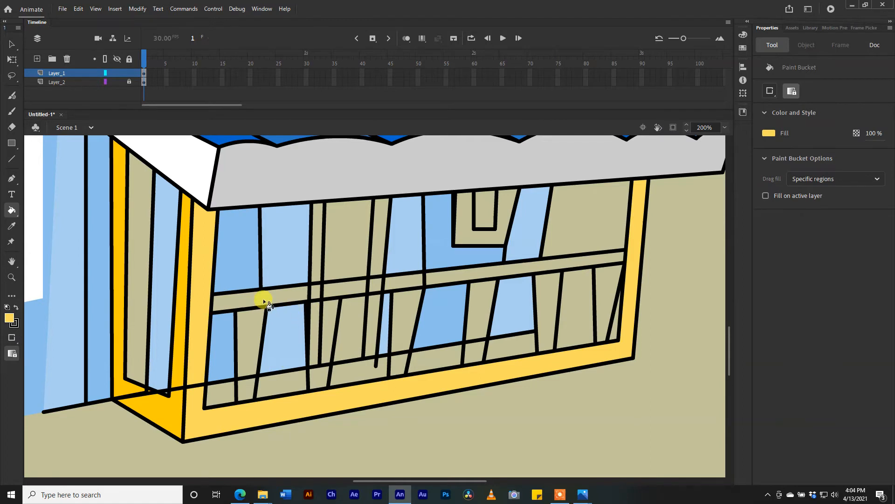
Step: Fill all sections of the porch's front handrail with a slightly darker, muted yellow
{"action": "left_click", "coordinate": [8, 317]}
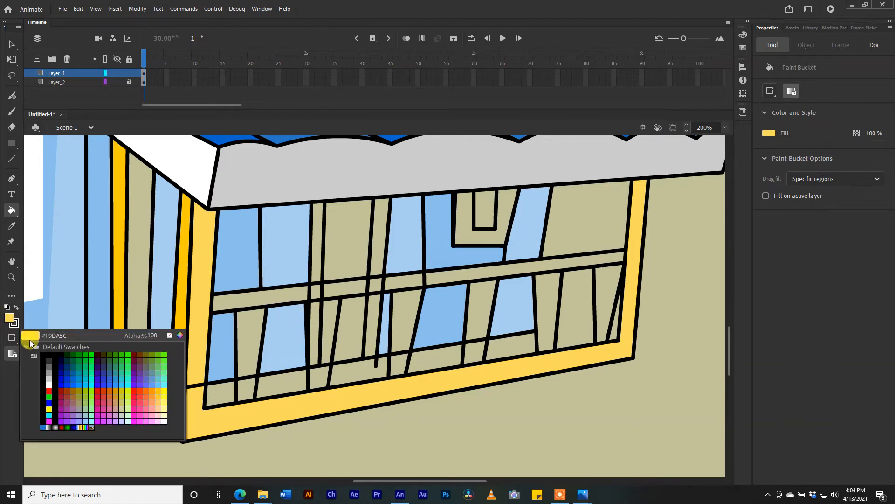
{"action": "left_click", "coordinate": [8, 319]}
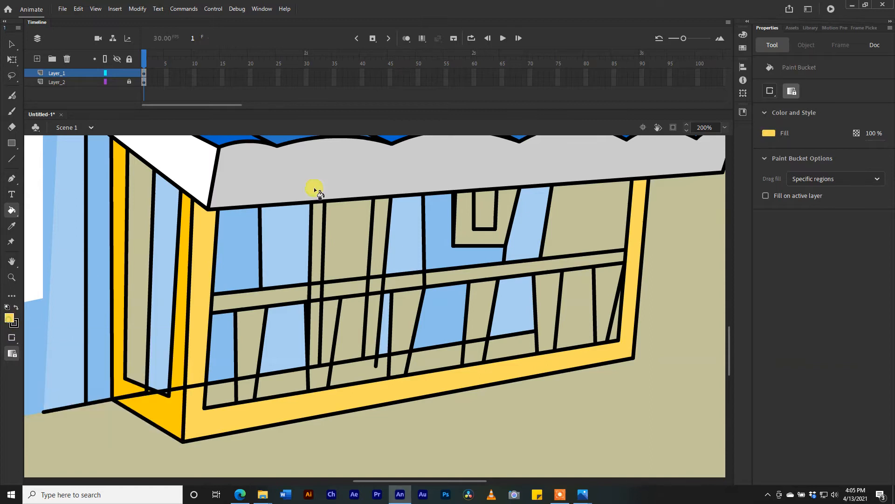
{"action": "left_click", "coordinate": [742, 36]}
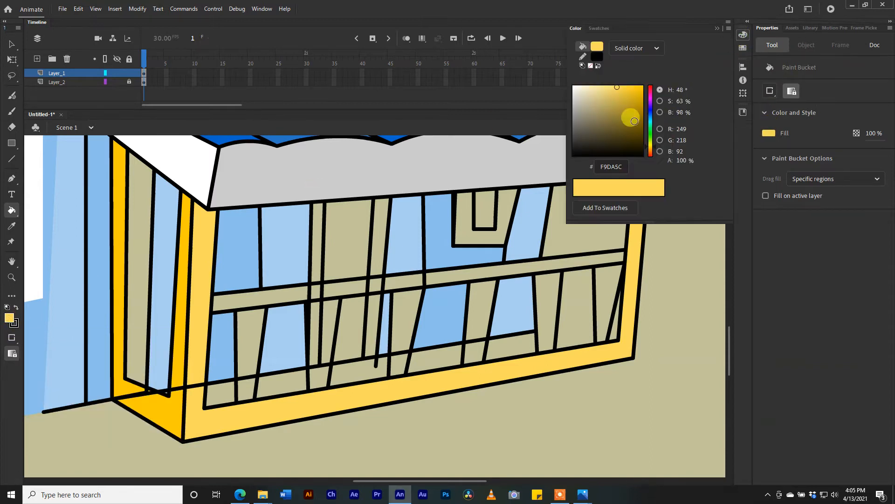
{"action": "left_click", "coordinate": [617, 87]}
{"action": "left_click", "coordinate": [295, 300]}
{"action": "left_click", "coordinate": [330, 293]}
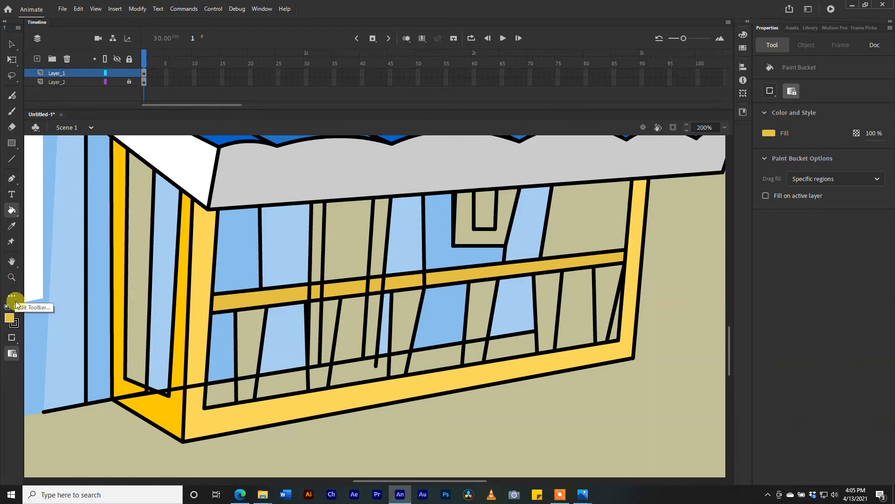
Step: Fill the tapered balusters under the porch handrail with white #FFFFFF
{"action": "left_click", "coordinate": [12, 320]}
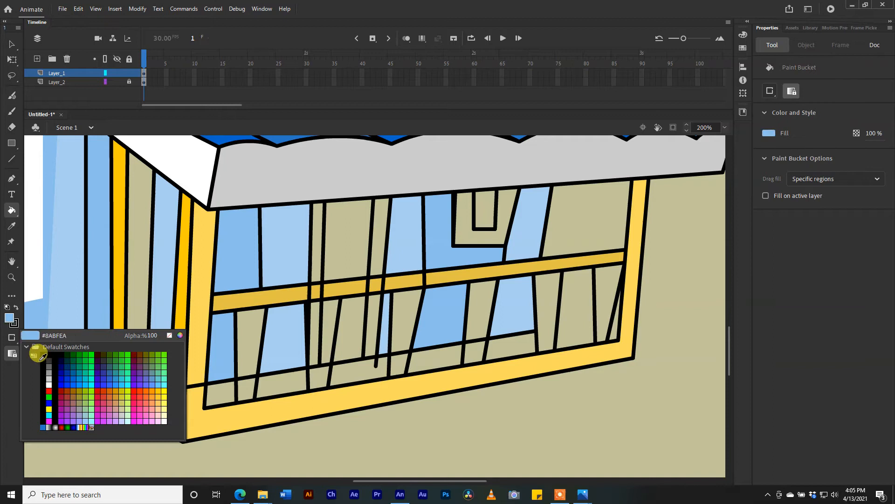
{"action": "left_click", "coordinate": [51, 381]}
{"action": "left_click", "coordinate": [248, 380]}
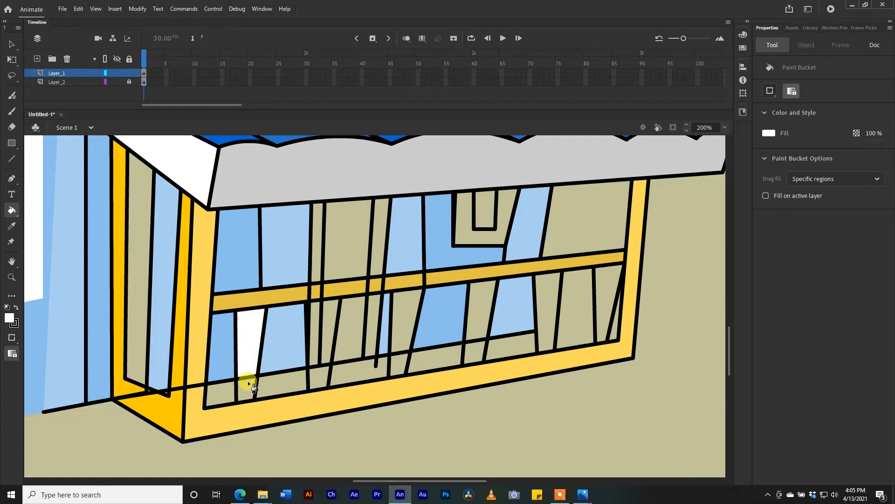
{"action": "left_click", "coordinate": [319, 368]}
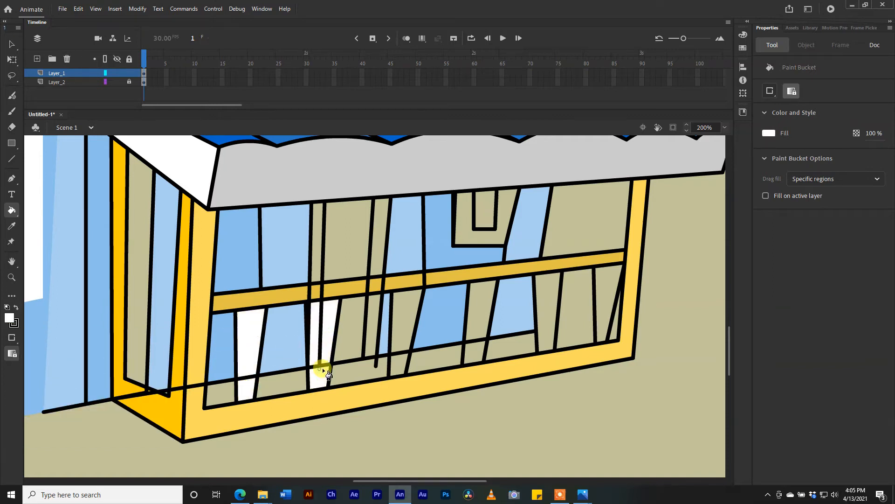
{"action": "left_click", "coordinate": [407, 317]}
{"action": "left_click", "coordinate": [408, 369]}
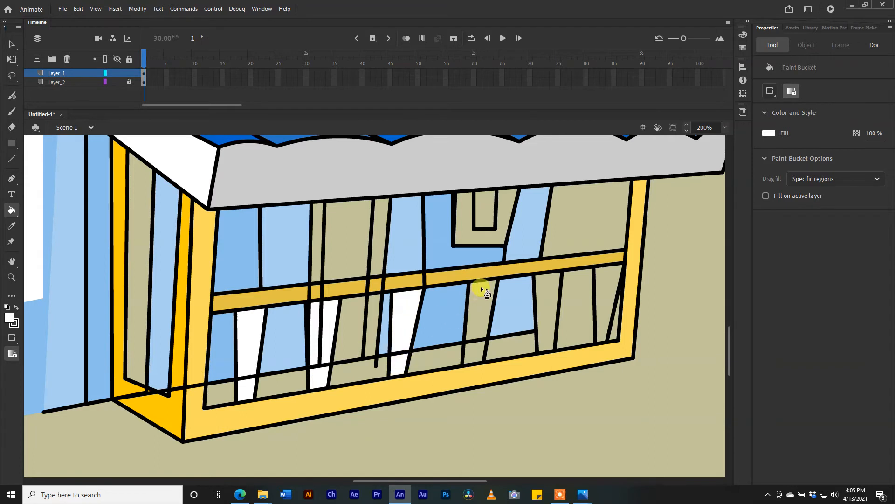
{"action": "left_click", "coordinate": [553, 279]}
{"action": "left_click", "coordinate": [600, 283]}
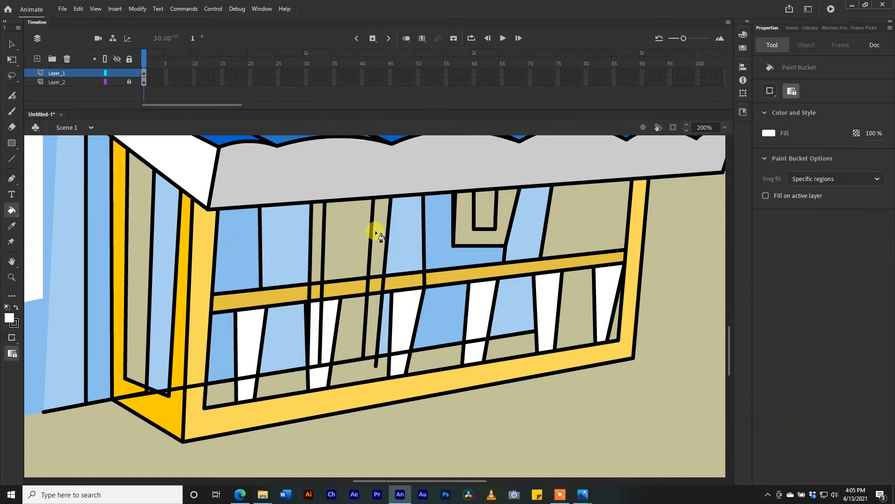
Step: Fill the two narrow upright posts on the wall behind the porch railing with medium grey
{"action": "left_click", "coordinate": [10, 318]}
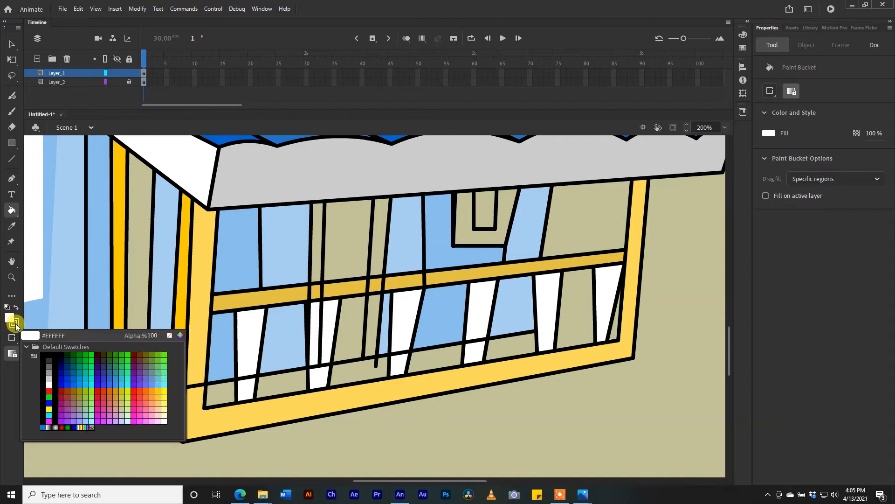
{"action": "left_click", "coordinate": [49, 371]}
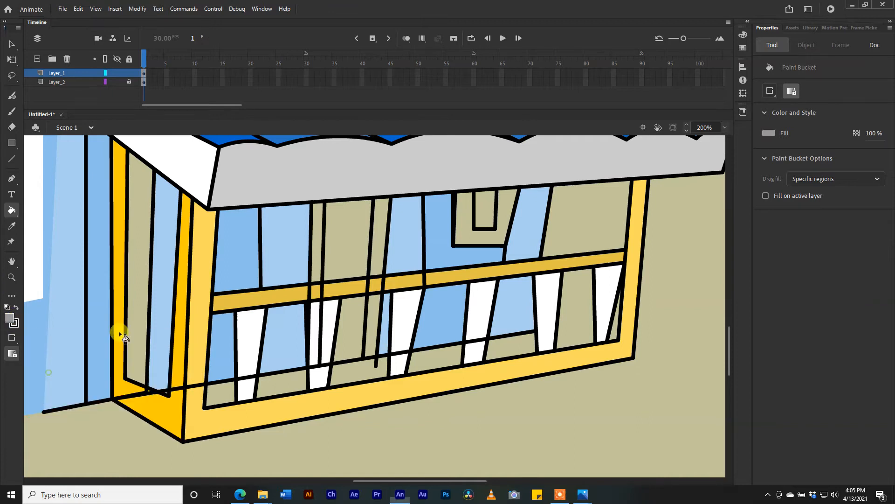
{"action": "left_click", "coordinate": [317, 243]}
{"action": "left_click", "coordinate": [383, 231]}
{"action": "left_click", "coordinate": [371, 314]}
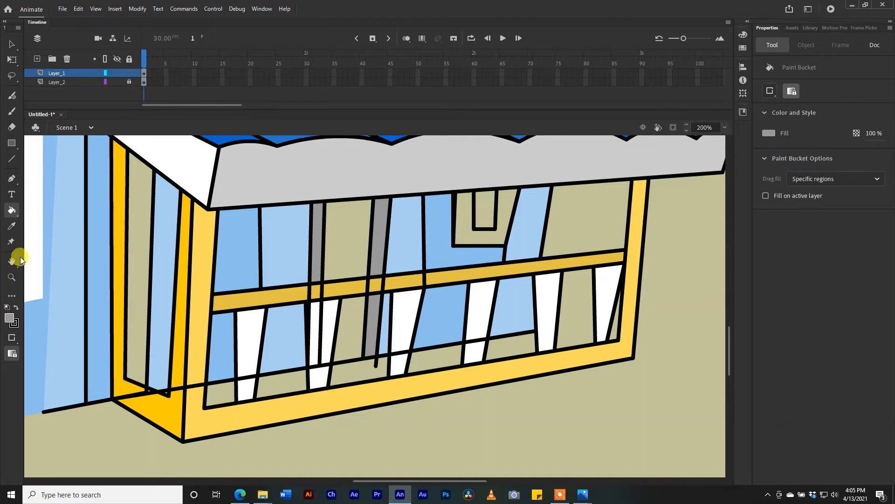
Step: Fill the frame of the small window under the porch awning with white
{"action": "left_click", "coordinate": [13, 242]}
{"action": "left_click", "coordinate": [39, 220]}
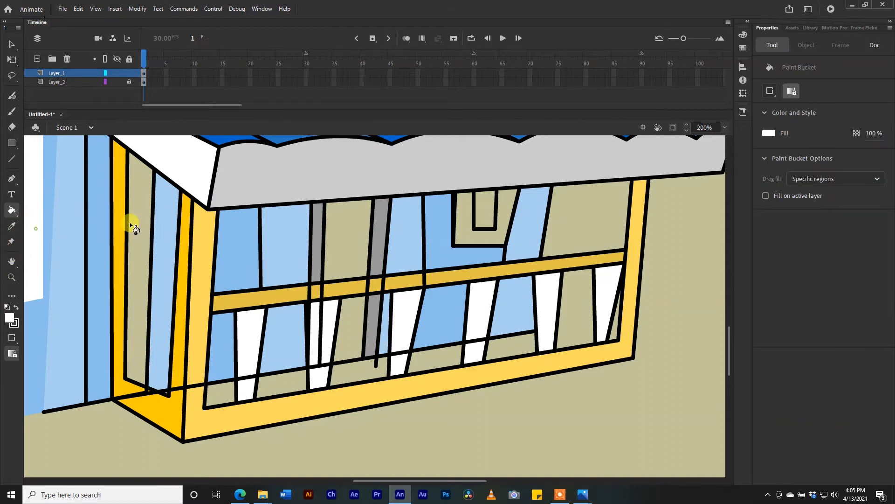
{"action": "left_click", "coordinate": [461, 238]}
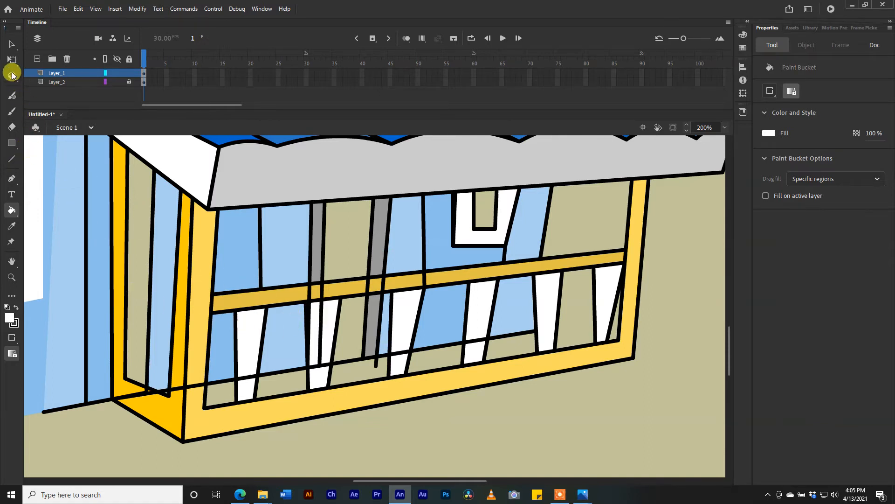
Step: Select all remaining connected outlines of the porch and its awning and delete them
{"action": "left_click", "coordinate": [11, 47]}
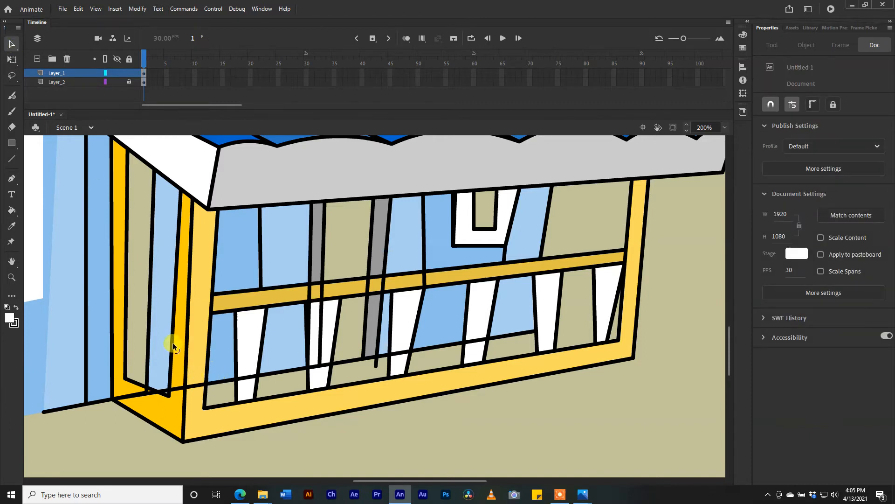
{"action": "scroll", "coordinate": [182, 333], "scroll_direction": "up", "scroll_amount": 2}
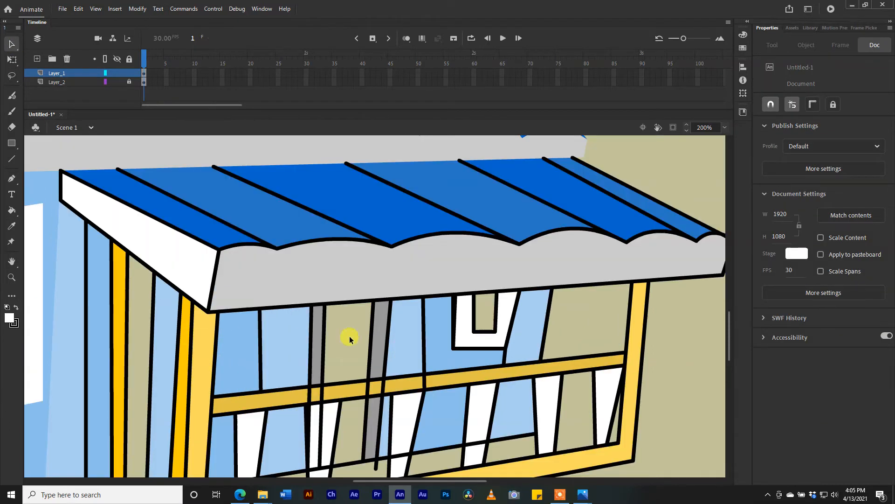
{"action": "double_click", "coordinate": [475, 292]}
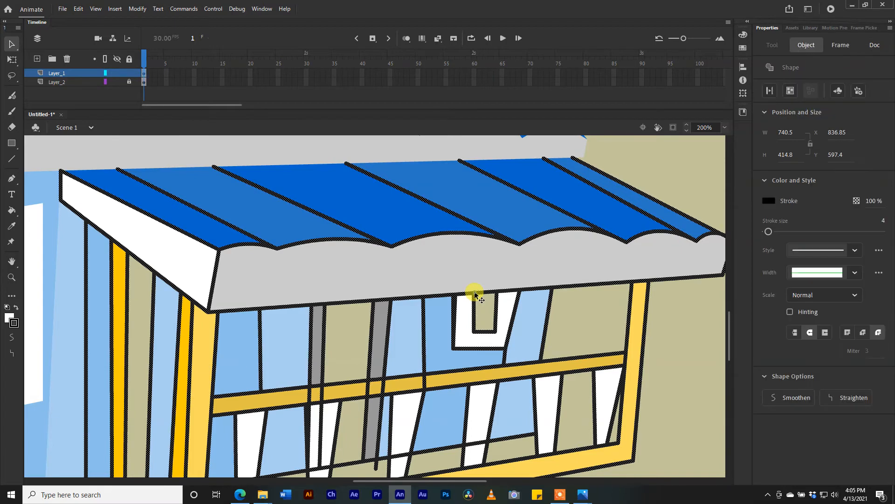
{"action": "key", "text": "Delete"}
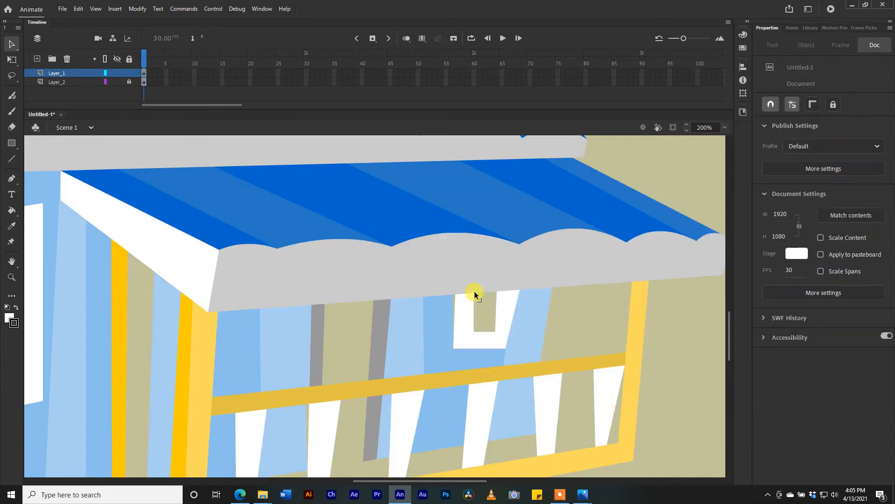
Step: Draw the left curtain's outline with straight black lines inside the window beside the porch, including the notch of its tie
{"action": "scroll", "coordinate": [460, 351], "scroll_direction": "down", "scroll_amount": 4}
{"action": "scroll", "coordinate": [460, 351], "scroll_direction": "up", "scroll_amount": 2}
{"action": "key", "text": "ctrl+minus"}
{"action": "key", "text": "ctrl+minus"}
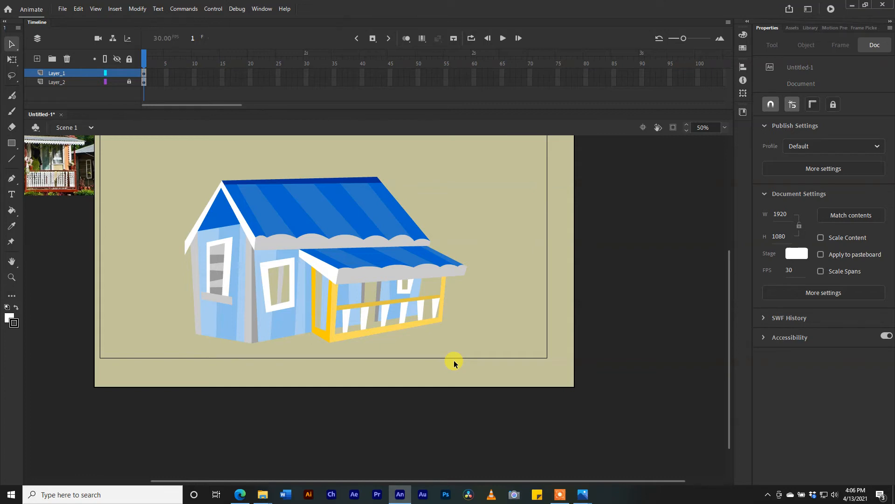
{"action": "left_click", "coordinate": [11, 277]}
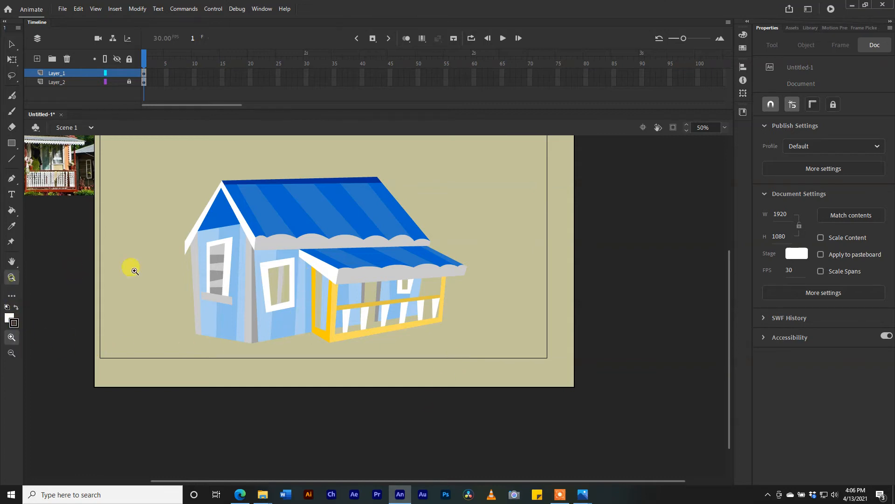
{"action": "left_click", "coordinate": [276, 284]}
{"action": "left_click", "coordinate": [290, 286]}
{"action": "left_click", "coordinate": [446, 318]}
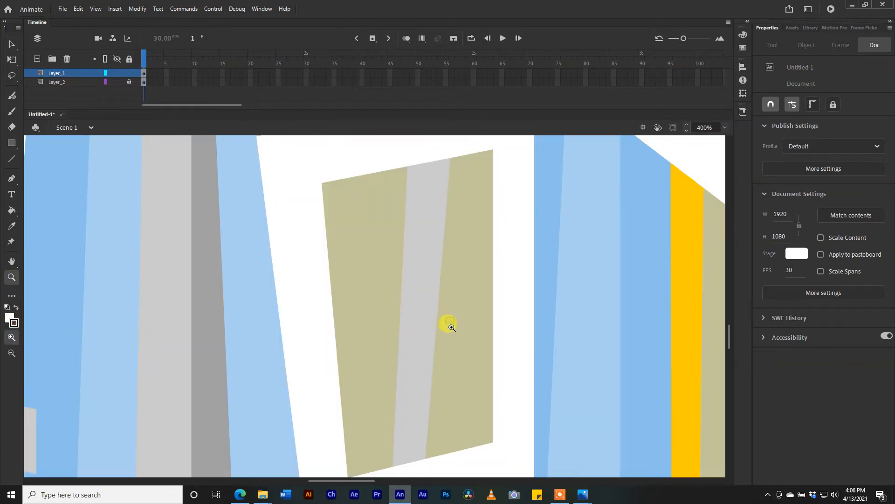
{"action": "left_click", "coordinate": [12, 159]}
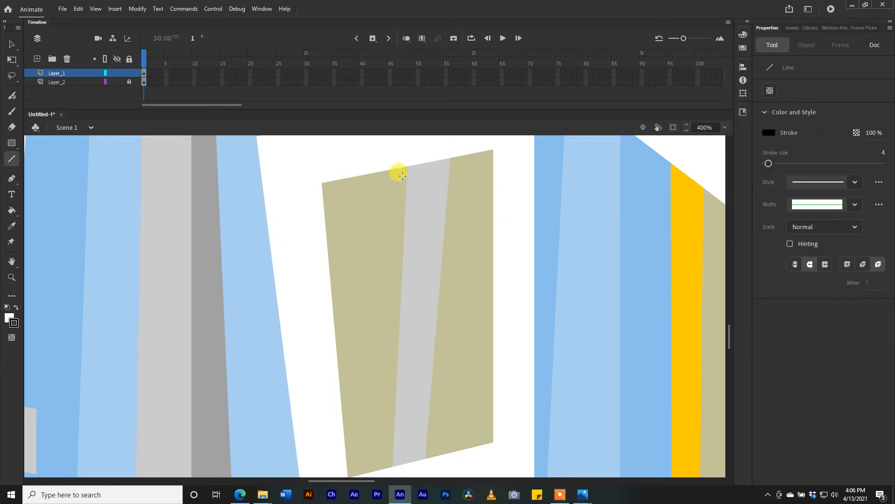
{"action": "mouse_move", "coordinate": [408, 165]}
{"action": "left_mouse_down"}
{"action": "mouse_move", "coordinate": [334, 330]}
{"action": "mouse_move", "coordinate": [359, 351]}
{"action": "left_mouse_up"}
{"action": "left_click_drag", "start_coordinate": [358, 351], "coordinate": [336, 367]}
{"action": "scroll", "coordinate": [373, 333], "scroll_direction": "down", "scroll_amount": 3}
{"action": "left_click_drag", "start_coordinate": [358, 251], "coordinate": [388, 367]}
Step: Draw the matching straight outline of the right curtain, with its tie notch, inside the same window
{"action": "scroll", "coordinate": [393, 347], "scroll_direction": "up", "scroll_amount": 6}
{"action": "mouse_move", "coordinate": [448, 259]}
{"action": "left_mouse_down"}
{"action": "mouse_move", "coordinate": [481, 397]}
{"action": "mouse_move", "coordinate": [491, 397]}
{"action": "mouse_move", "coordinate": [476, 392]}
{"action": "mouse_move", "coordinate": [473, 424]}
{"action": "mouse_move", "coordinate": [495, 428]}
{"action": "left_mouse_up"}
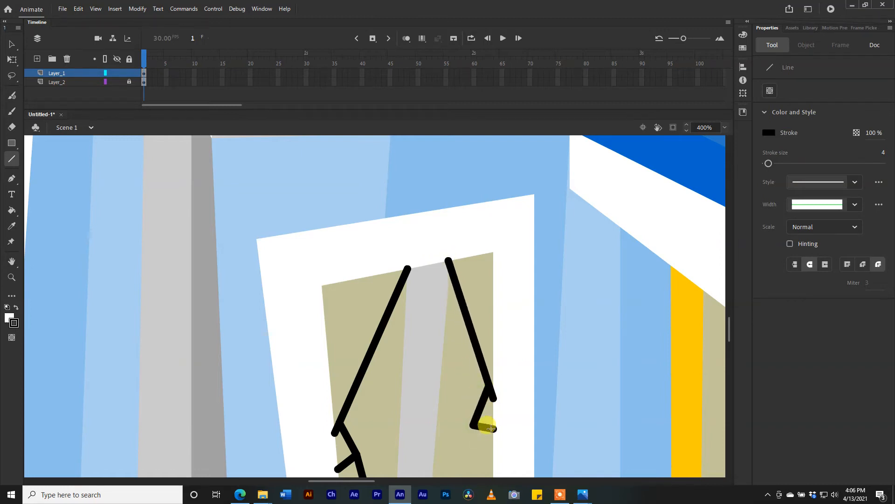
{"action": "scroll", "coordinate": [494, 392], "scroll_direction": "down", "scroll_amount": 6}
{"action": "left_click_drag", "start_coordinate": [468, 227], "coordinate": [415, 385]}
Step: Bend the straight curtain and tie lines into inward-sweeping curves so both curtains look gathered at the sides
{"action": "left_click", "coordinate": [12, 45]}
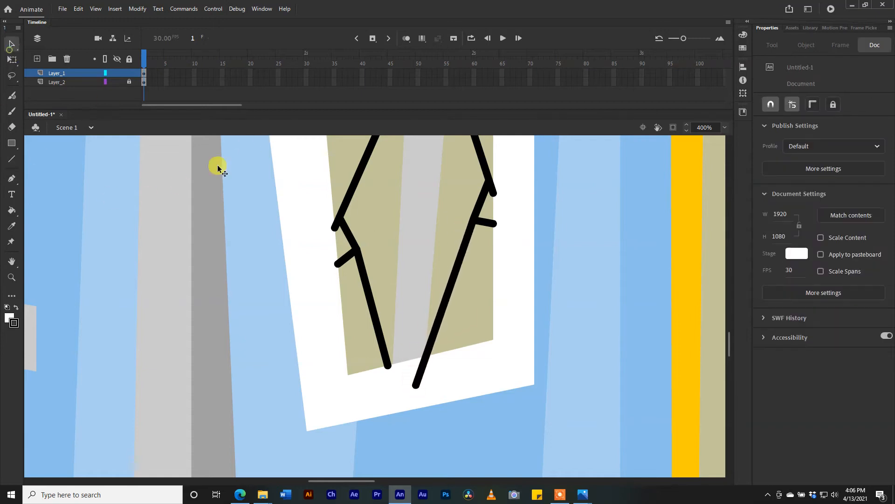
{"action": "left_click_drag", "start_coordinate": [454, 278], "coordinate": [441, 268]}
{"action": "left_click_drag", "start_coordinate": [367, 289], "coordinate": [380, 280]}
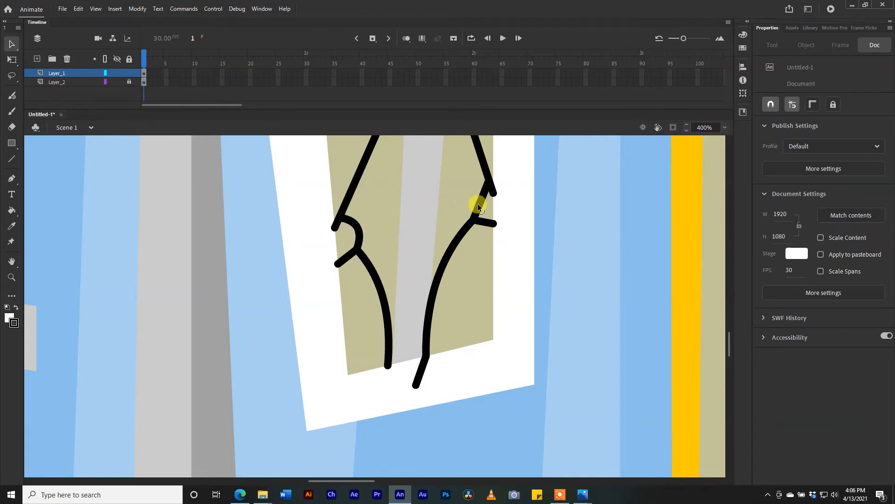
{"action": "scroll", "coordinate": [467, 258], "scroll_direction": "up", "scroll_amount": 5}
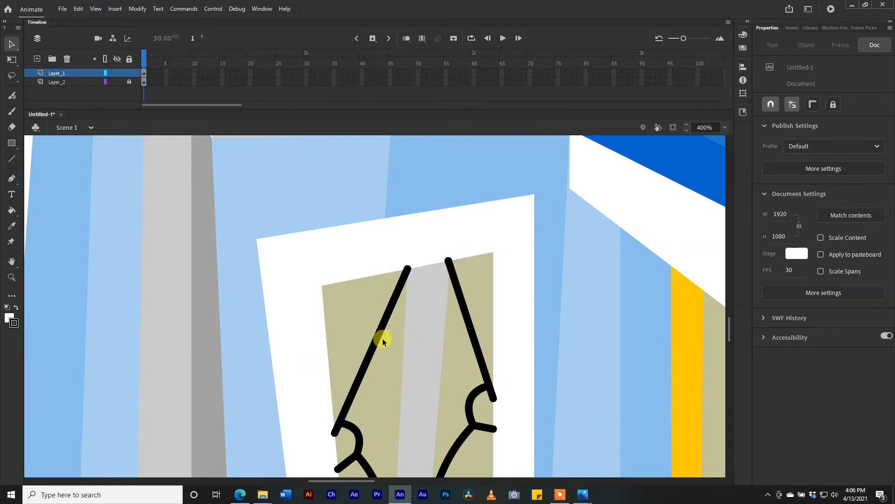
{"action": "left_click_drag", "start_coordinate": [376, 339], "coordinate": [382, 355]}
{"action": "left_click_drag", "start_coordinate": [469, 326], "coordinate": [462, 342]}
{"action": "scroll", "coordinate": [473, 352], "scroll_direction": "down", "scroll_amount": 2}
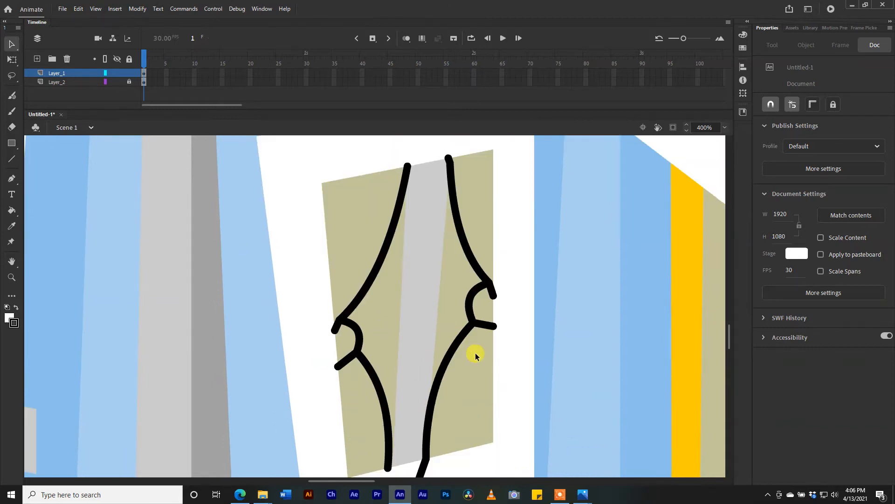
Step: Fill the upper and lower parts of both curtains with light pink #FF9999
{"action": "left_click", "coordinate": [12, 210]}
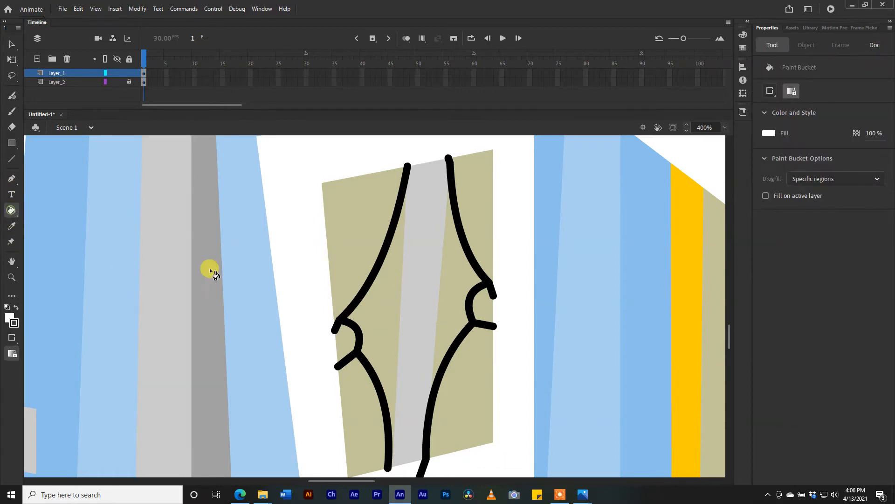
{"action": "left_click", "coordinate": [10, 318]}
{"action": "left_click", "coordinate": [152, 397]}
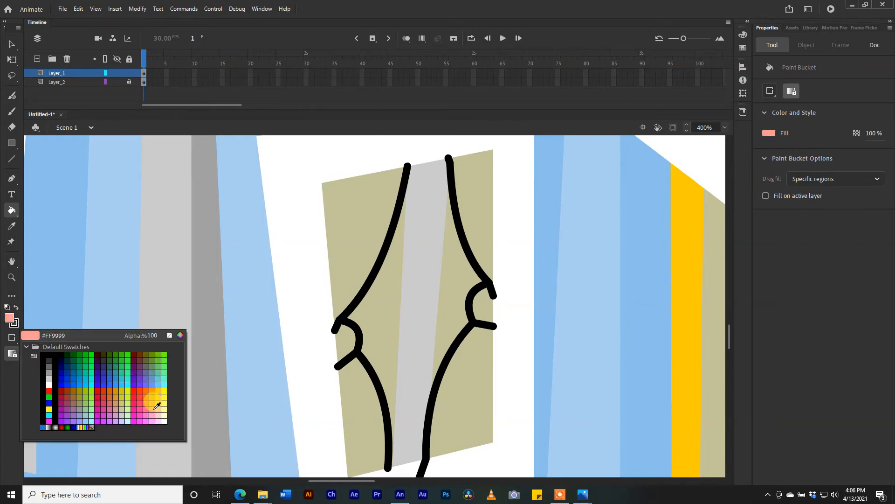
{"action": "left_click", "coordinate": [155, 406]}
{"action": "left_click", "coordinate": [376, 253]}
{"action": "left_click", "coordinate": [467, 195]}
{"action": "scroll", "coordinate": [418, 315], "scroll_direction": "down", "scroll_amount": 3}
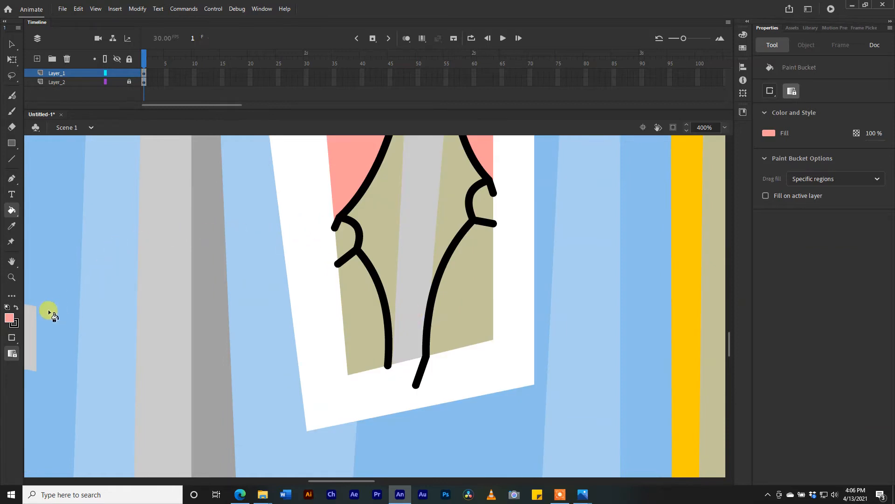
{"action": "left_click", "coordinate": [370, 304]}
{"action": "left_click", "coordinate": [466, 286]}
Step: Mix the darker pink #E97676 and fill both curtain ties with it
{"action": "left_click", "coordinate": [10, 317]}
{"action": "left_click", "coordinate": [9, 317]}
{"action": "left_click", "coordinate": [741, 36]}
{"action": "left_click", "coordinate": [607, 92]}
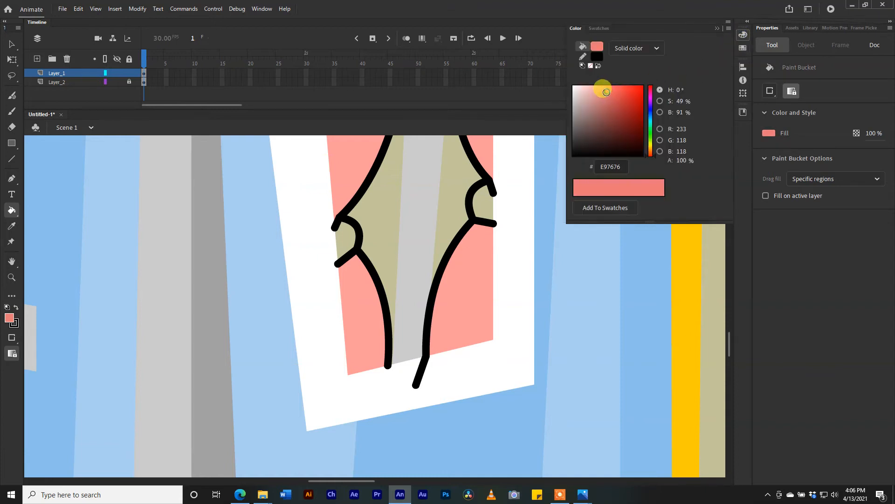
{"action": "left_click", "coordinate": [344, 236]}
{"action": "left_click", "coordinate": [476, 203]}
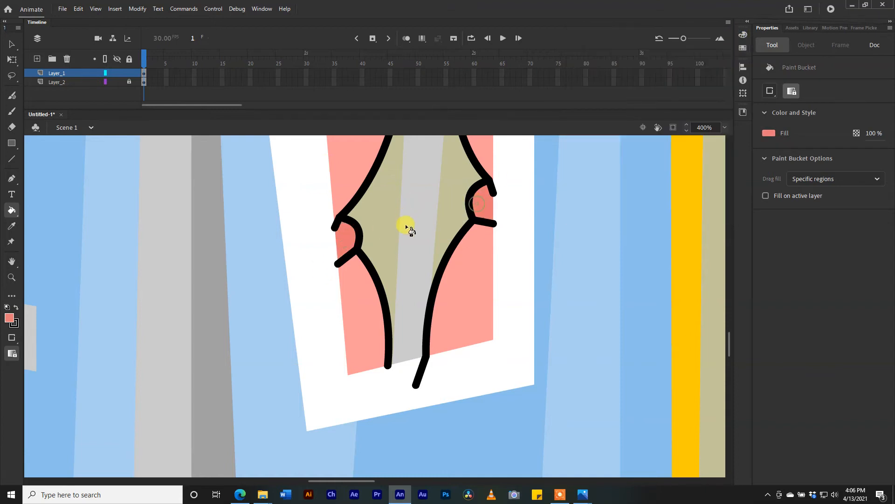
{"action": "scroll", "coordinate": [409, 228], "scroll_direction": "up", "scroll_amount": 3}
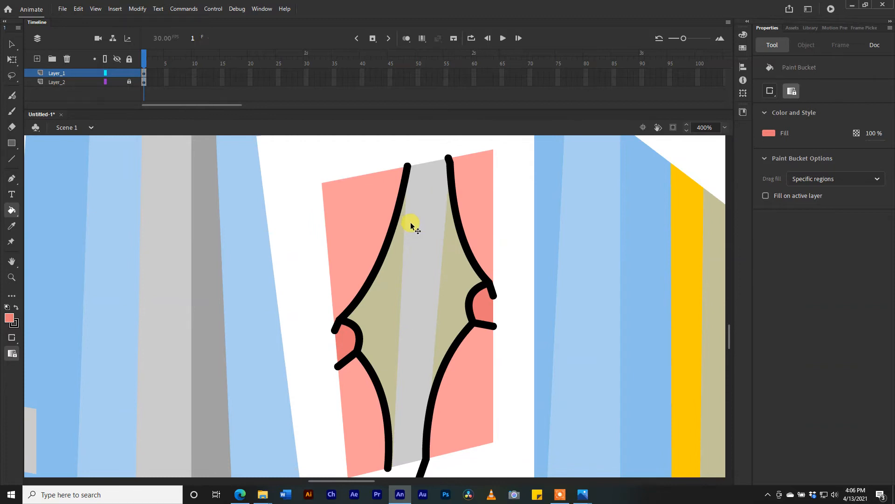
Step: Select the black outlines of both curtains and delete them
{"action": "key", "text": "ctrl+minus"}
{"action": "left_click", "coordinate": [12, 44]}
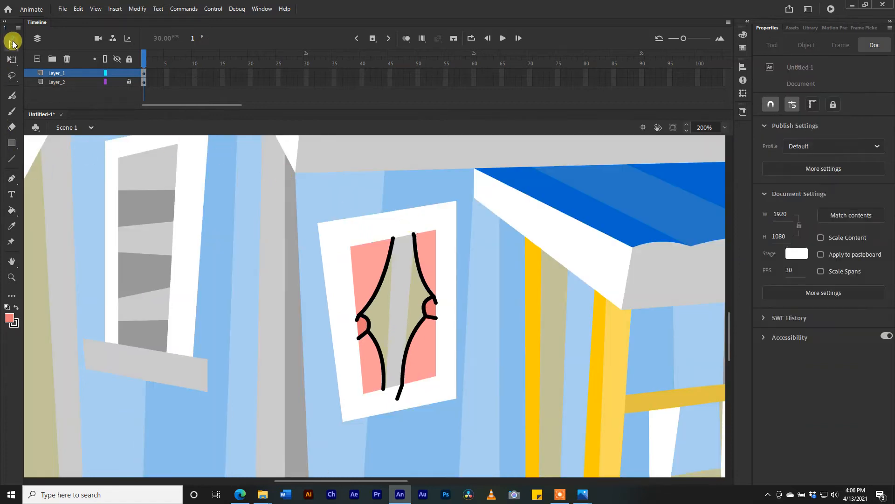
{"action": "left_click", "coordinate": [390, 249]}
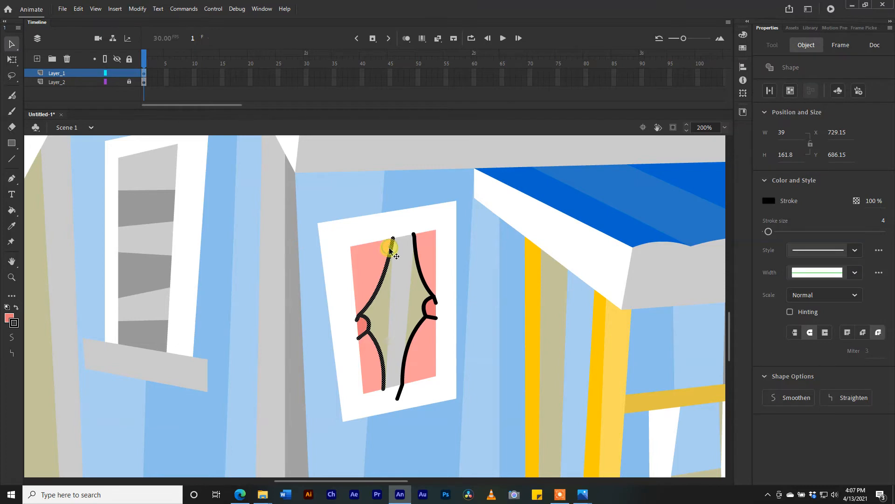
{"action": "key", "text": "Delete"}
{"action": "left_click", "coordinate": [414, 264]}
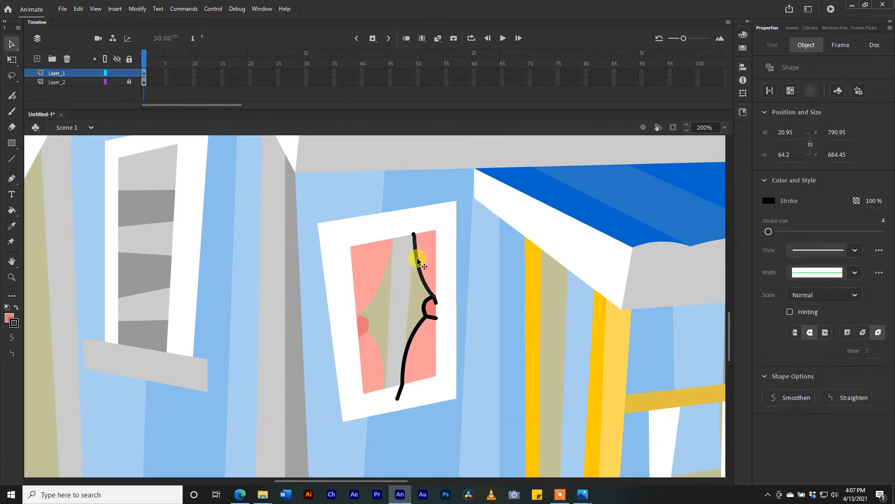
{"action": "key", "text": "Delete"}
Step: Fill the pane of the small window under the porch awning with the curtain ties' pink
{"action": "key", "text": "ctrl+minus"}
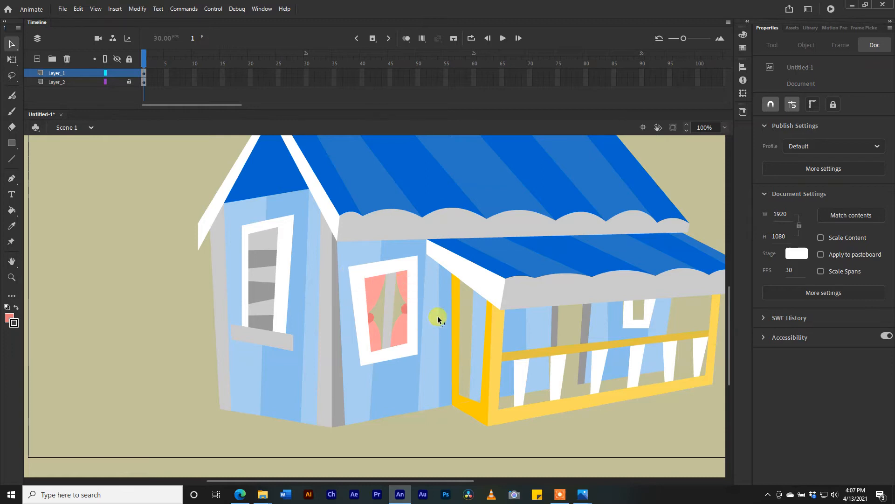
{"action": "left_click", "coordinate": [12, 210]}
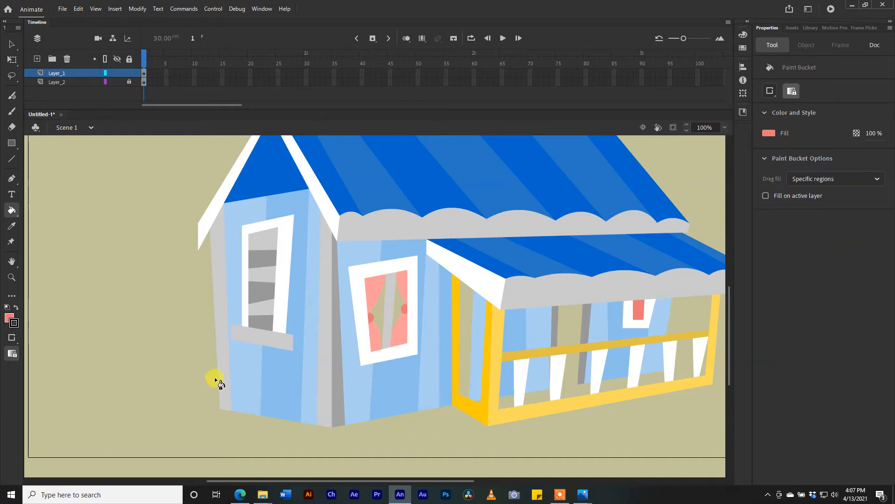
Step: Close the bottom of the doorway behind the porch railing with a short line and fill the door dark brown
{"action": "left_click", "coordinate": [11, 159]}
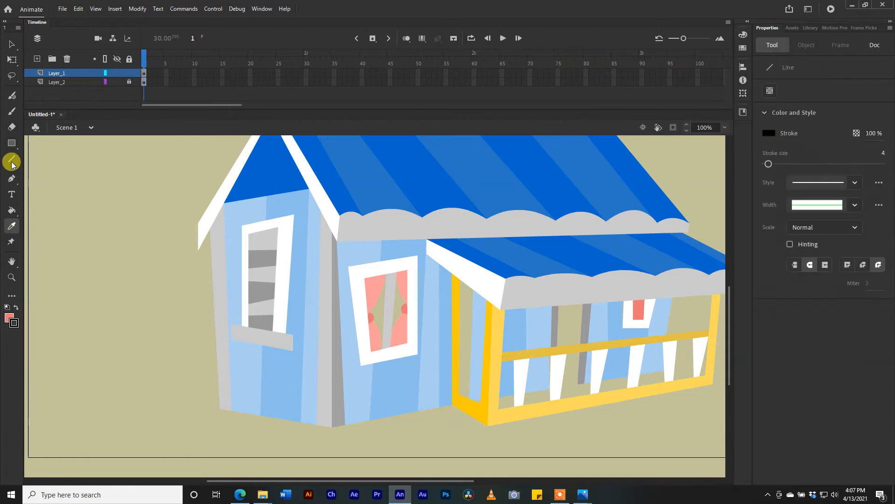
{"action": "left_click_drag", "start_coordinate": [579, 383], "coordinate": [561, 388]}
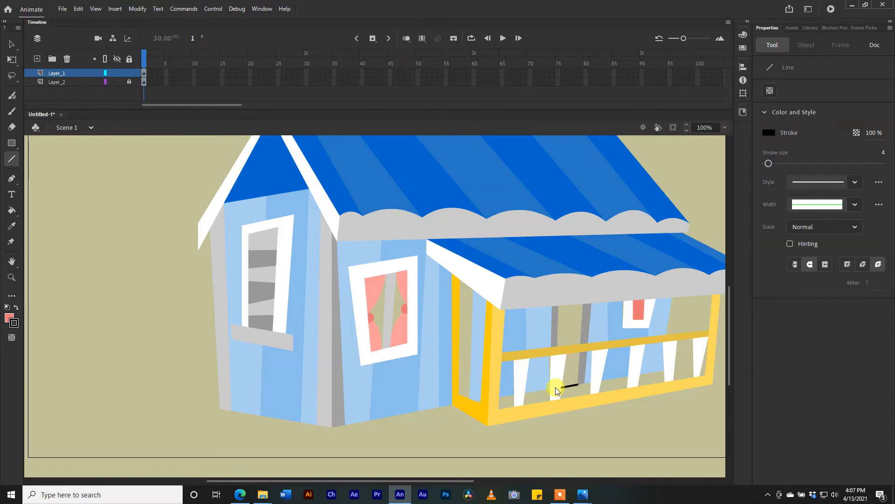
{"action": "left_click", "coordinate": [11, 211]}
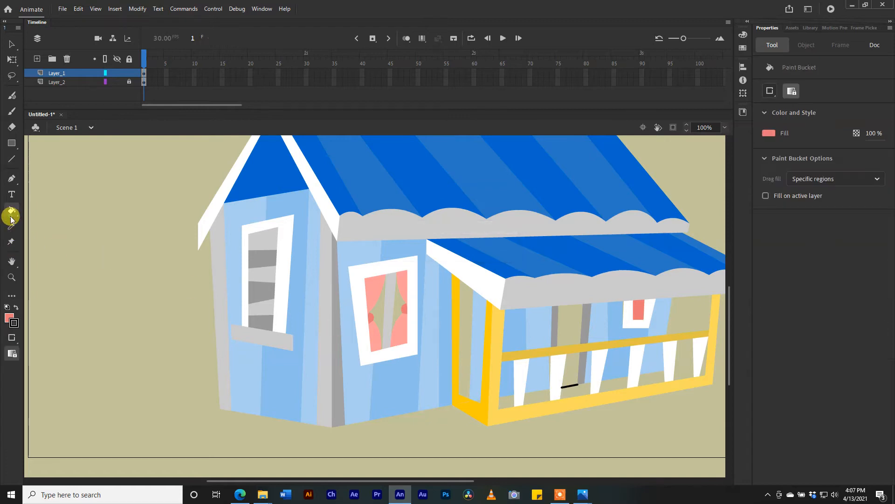
{"action": "left_click", "coordinate": [9, 317]}
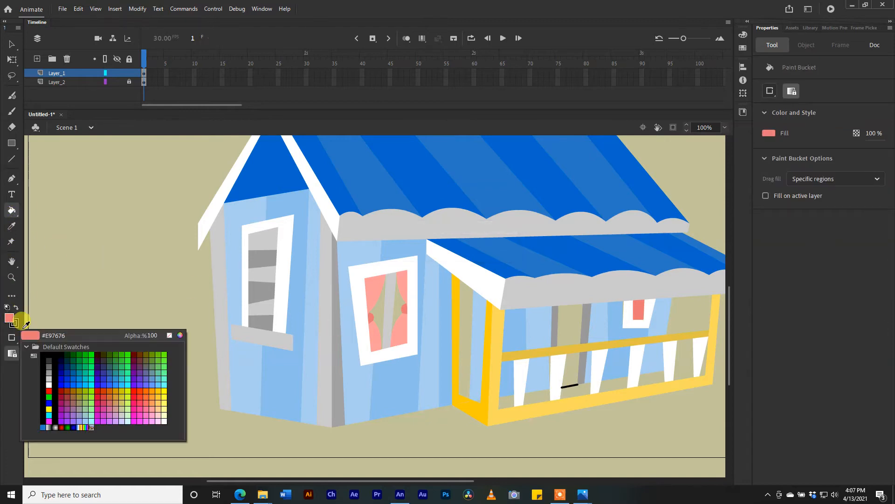
{"action": "left_click", "coordinate": [139, 355]}
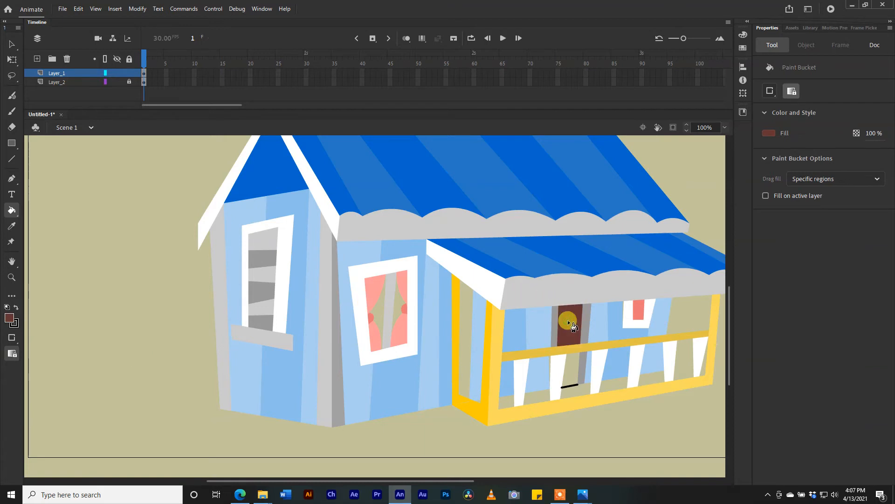
{"action": "left_click", "coordinate": [567, 356]}
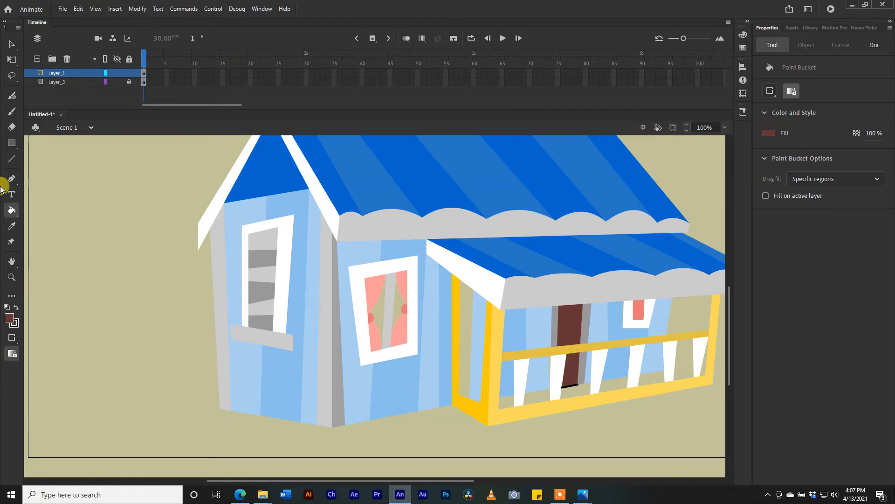
Step: Delete the short black line at the foot of the brown door
{"action": "left_click", "coordinate": [12, 44]}
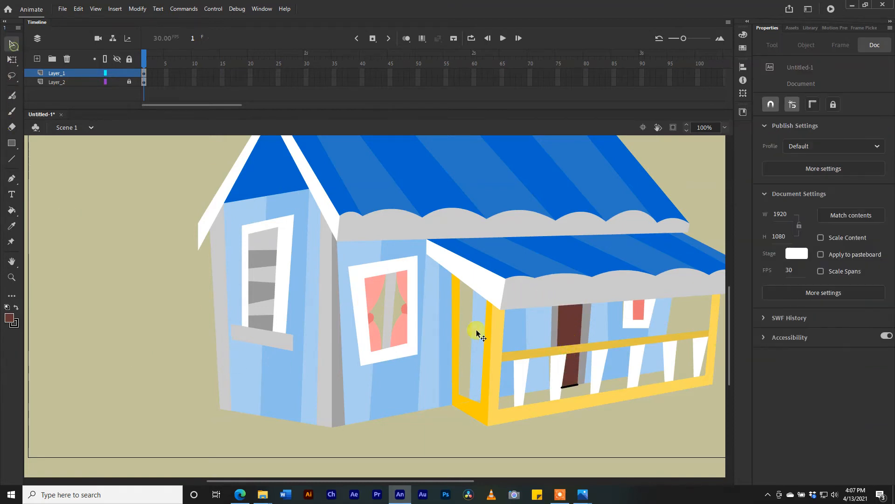
{"action": "left_click", "coordinate": [571, 387]}
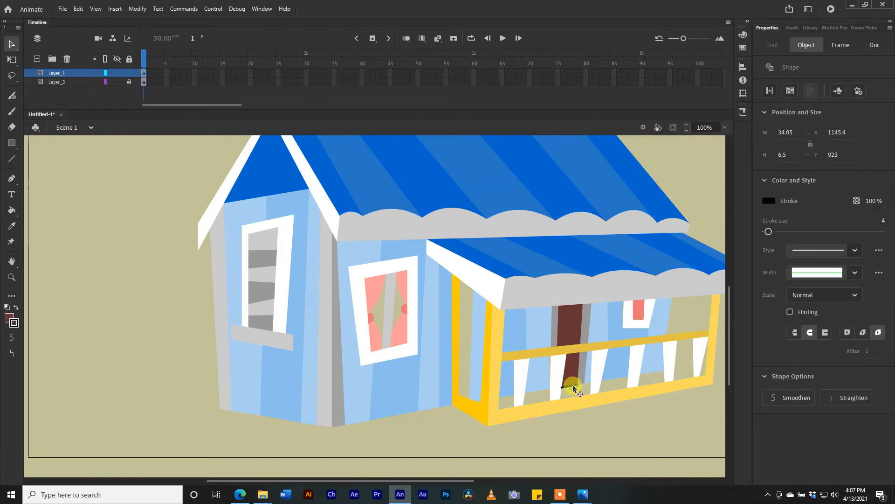
{"action": "left_click", "coordinate": [569, 391]}
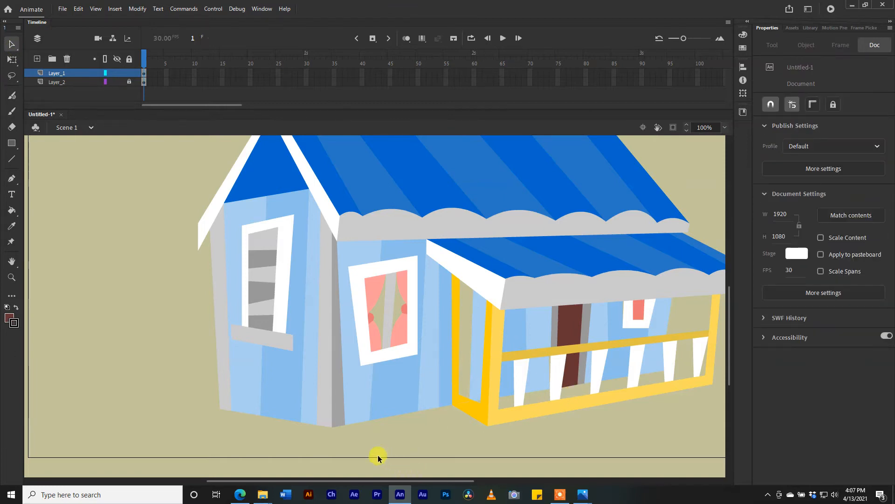
Step: Draw short black lines between the last balusters to mark the porch floor's back edge at its far end
{"action": "left_click_drag", "start_coordinate": [369, 480], "coordinate": [412, 479]}
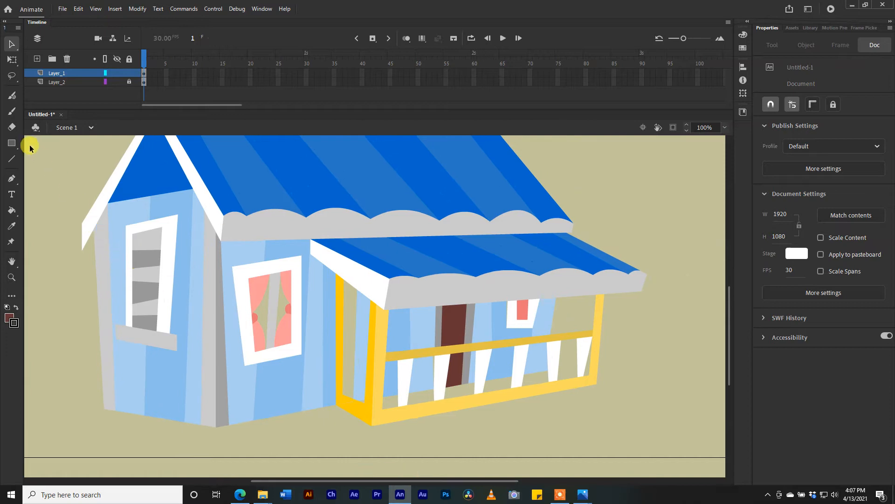
{"action": "left_click", "coordinate": [13, 158]}
{"action": "left_click_drag", "start_coordinate": [579, 371], "coordinate": [558, 368]}
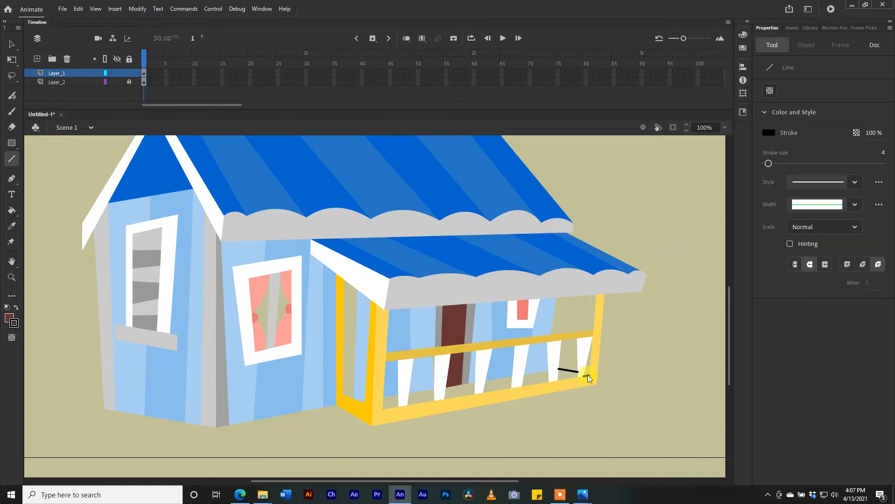
{"action": "key", "text": "ctrl+z"}
Step: Sample the wall's light blue and fill the thin unpainted gap beside the second porch baluster with it
{"action": "key", "text": "ctrl+="}
{"action": "left_click_drag", "start_coordinate": [440, 481], "coordinate": [487, 481]}
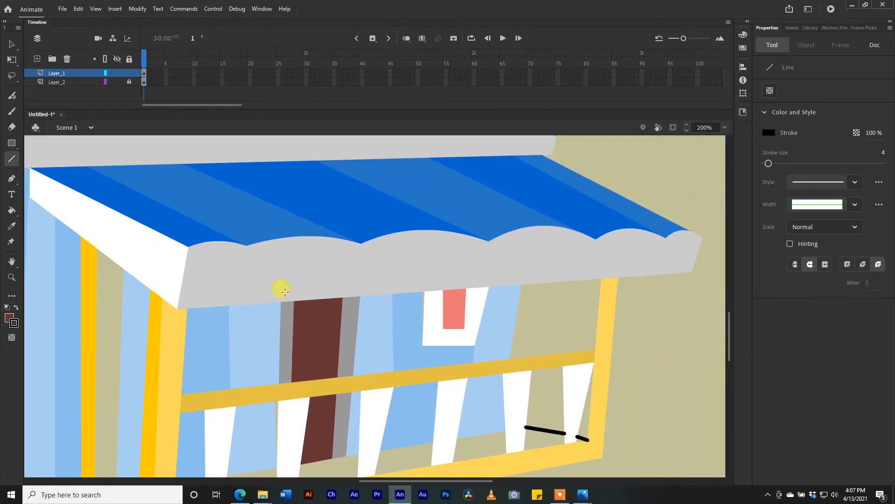
{"action": "scroll", "coordinate": [372, 343], "scroll_direction": "down", "scroll_amount": 3}
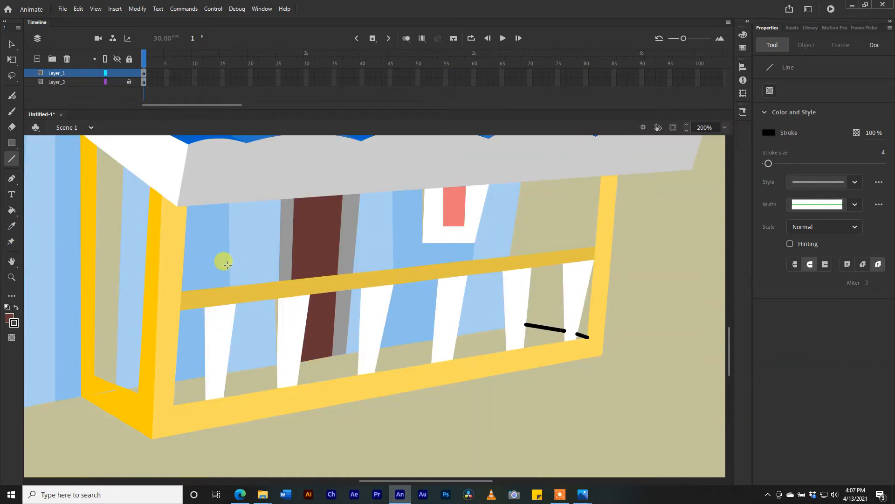
{"action": "left_click", "coordinate": [11, 227]}
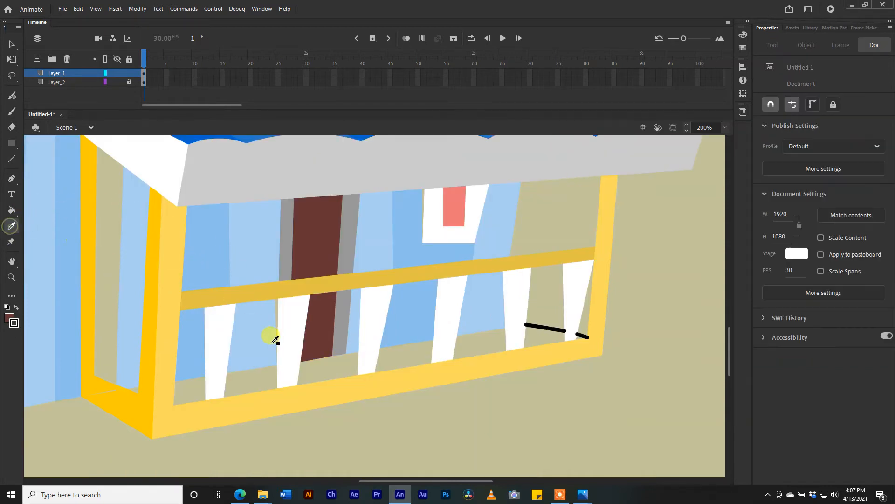
{"action": "left_click", "coordinate": [271, 314]}
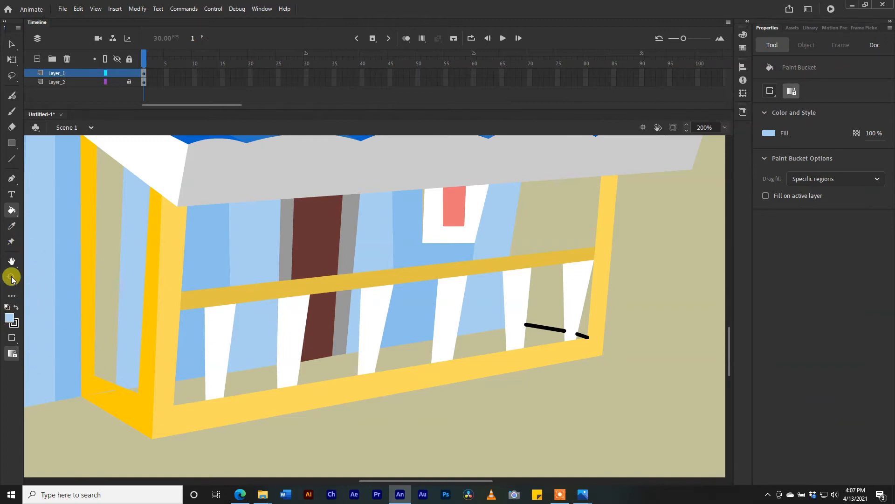
Step: Open the fill colour swatches for the Paint Bucket
{"action": "left_click", "coordinate": [9, 317]}
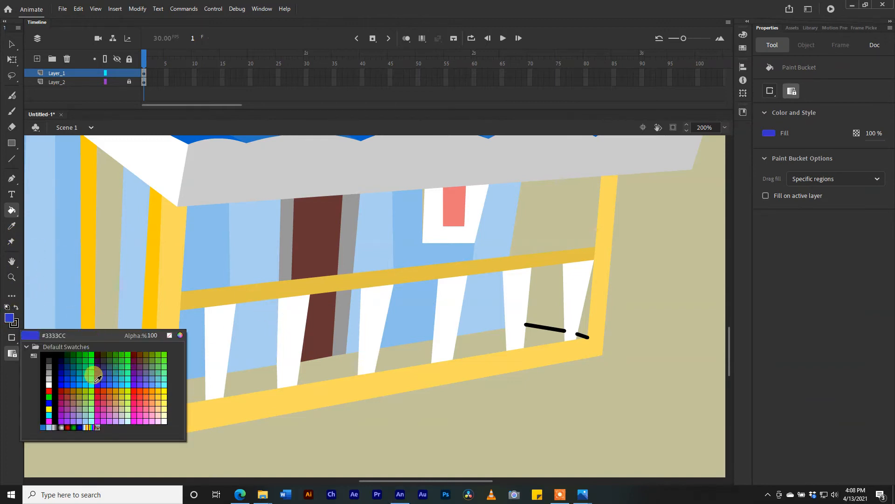
Step: Fill every porch floor section visible between the white railing posts with golden brown
{"action": "left_click", "coordinate": [74, 390]}
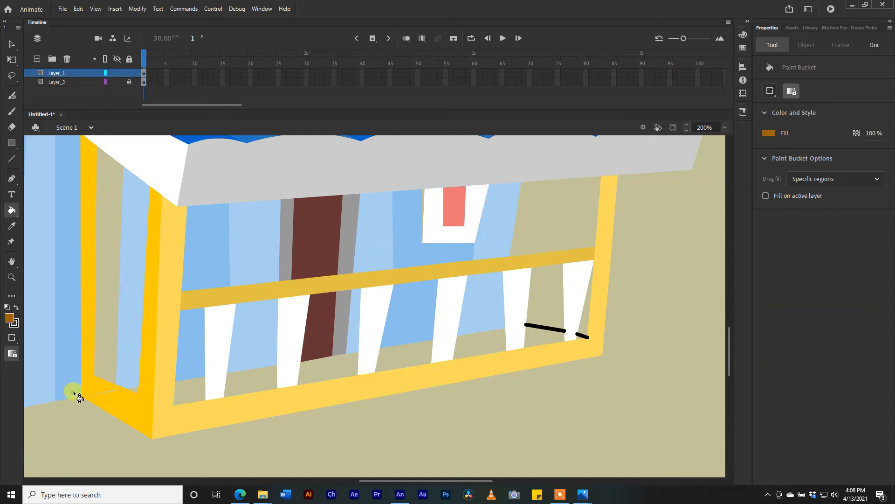
{"action": "left_click", "coordinate": [177, 391]}
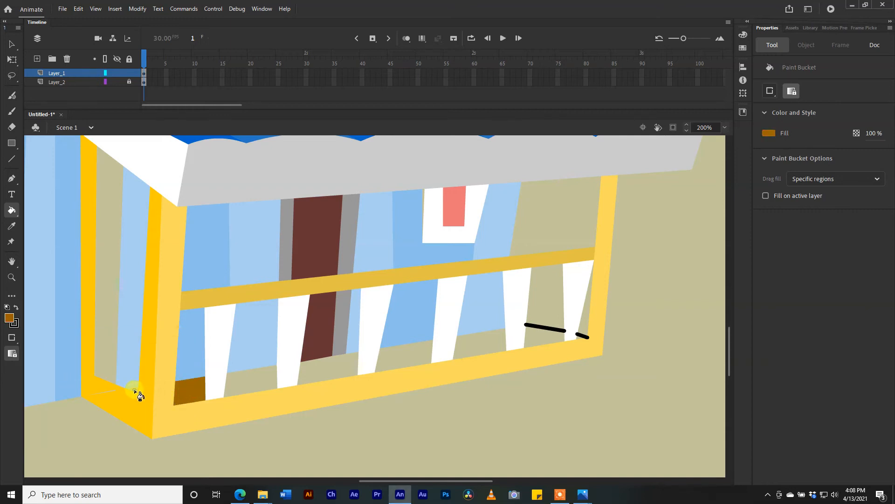
{"action": "left_click", "coordinate": [247, 391]}
{"action": "left_click", "coordinate": [315, 371]}
{"action": "left_click", "coordinate": [392, 357]}
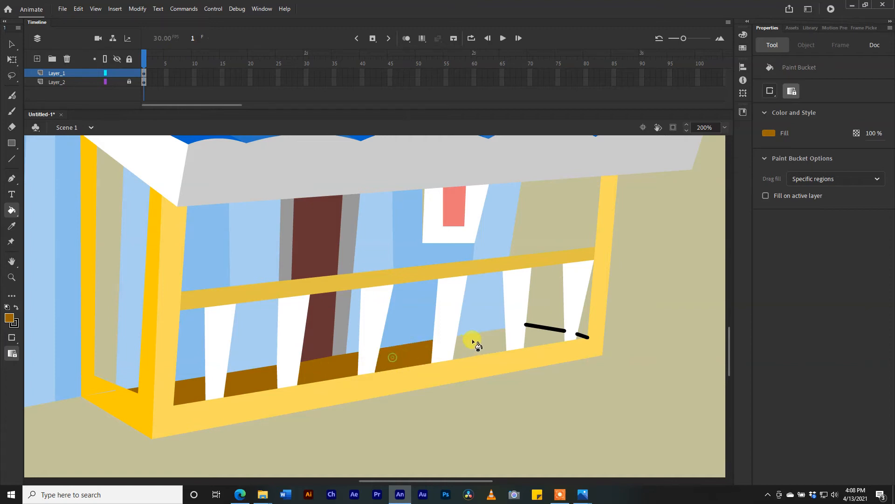
{"action": "left_click", "coordinate": [472, 342]}
{"action": "left_click", "coordinate": [540, 336]}
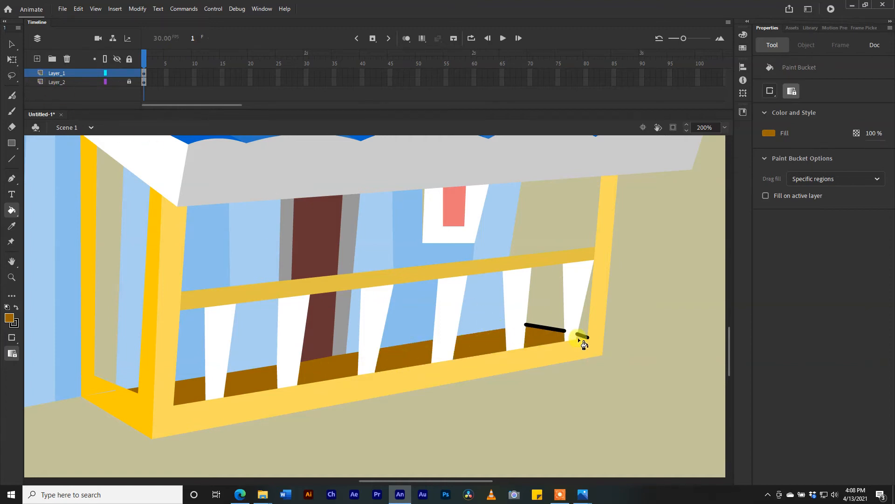
Step: Delete the two leftover black line segments at the far end of the porch floor
{"action": "left_click", "coordinate": [11, 44]}
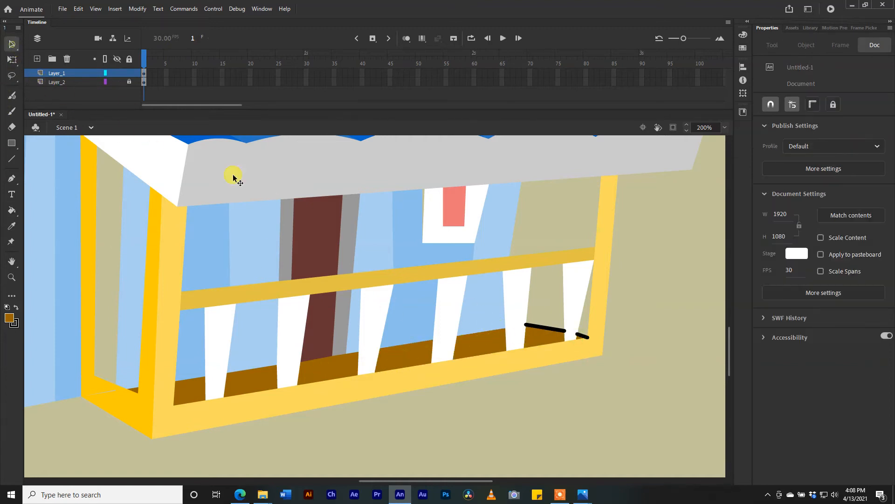
{"action": "left_click", "coordinate": [531, 326]}
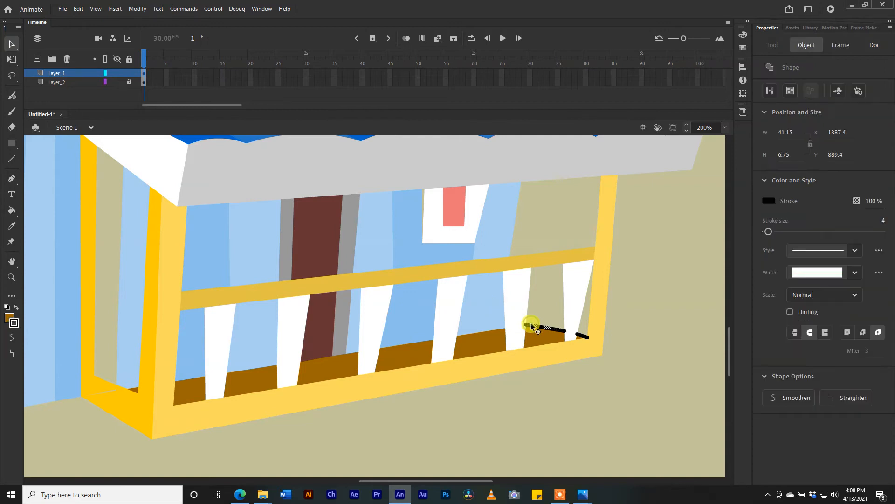
{"action": "key", "text": "Delete"}
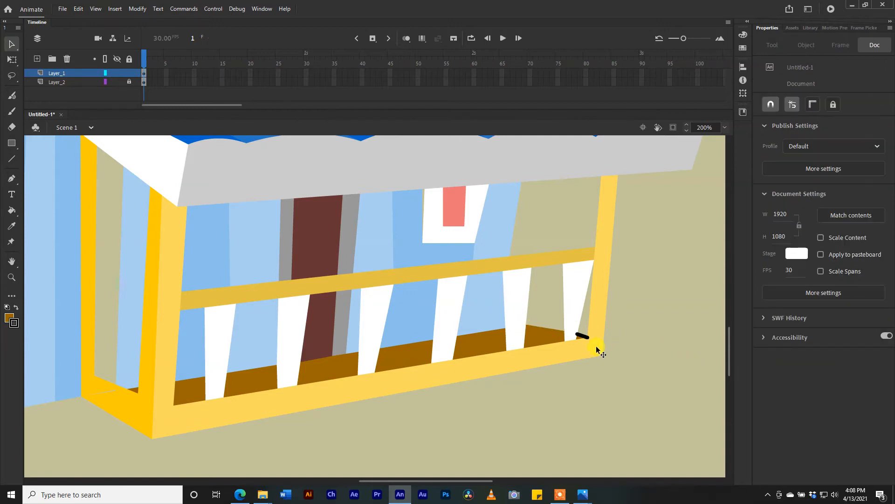
{"action": "left_click", "coordinate": [585, 336]}
{"action": "key", "text": "Delete"}
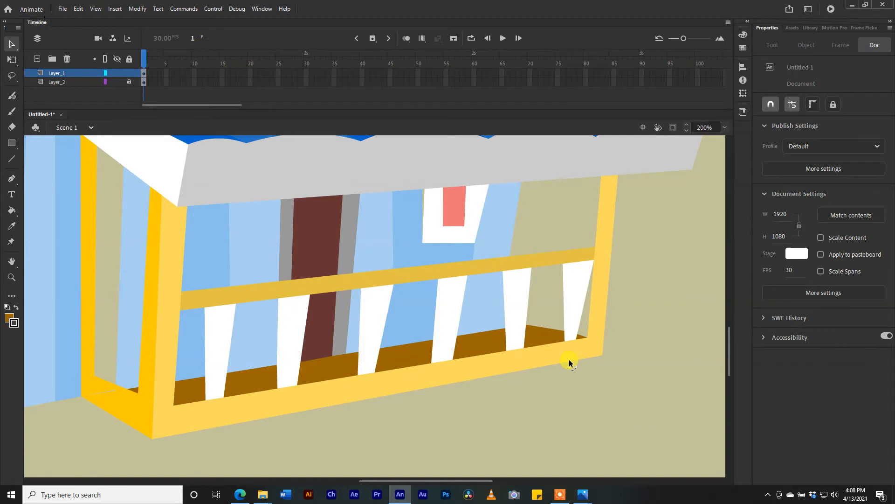
Step: Darken the brown fill color and fill the gaps around the curtains in the pink-curtained window with it
{"action": "key", "text": "ctrl+minus"}
{"action": "key", "text": "ctrl+minus"}
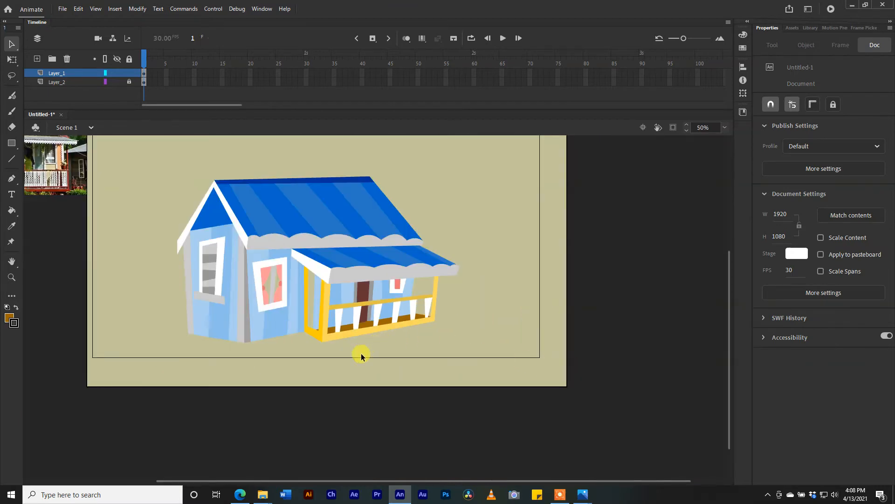
{"action": "left_click", "coordinate": [12, 210]}
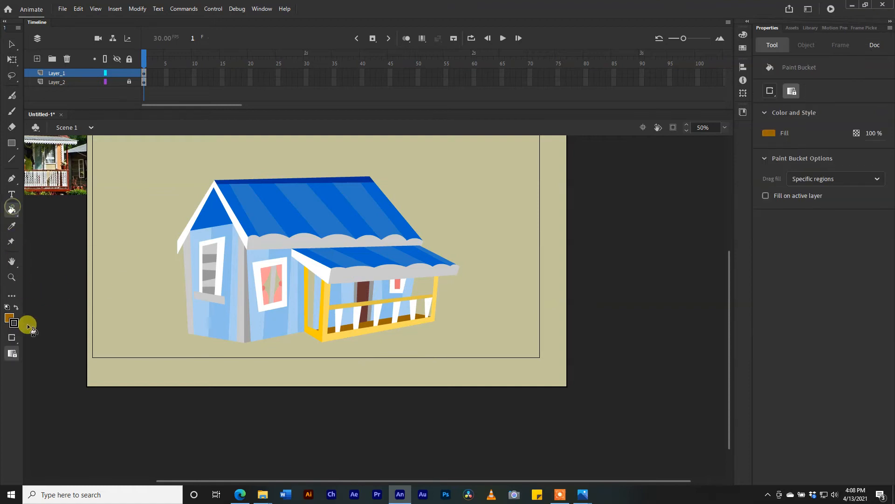
{"action": "left_click", "coordinate": [12, 225]}
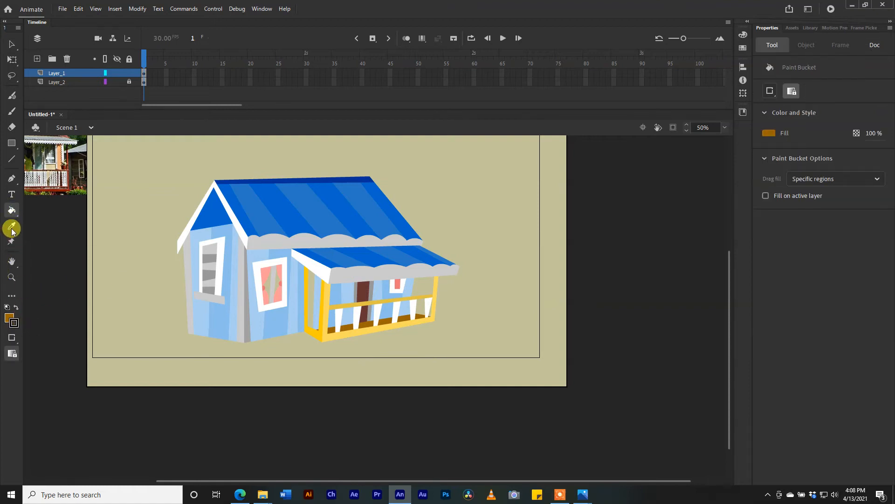
{"action": "left_click", "coordinate": [349, 326]}
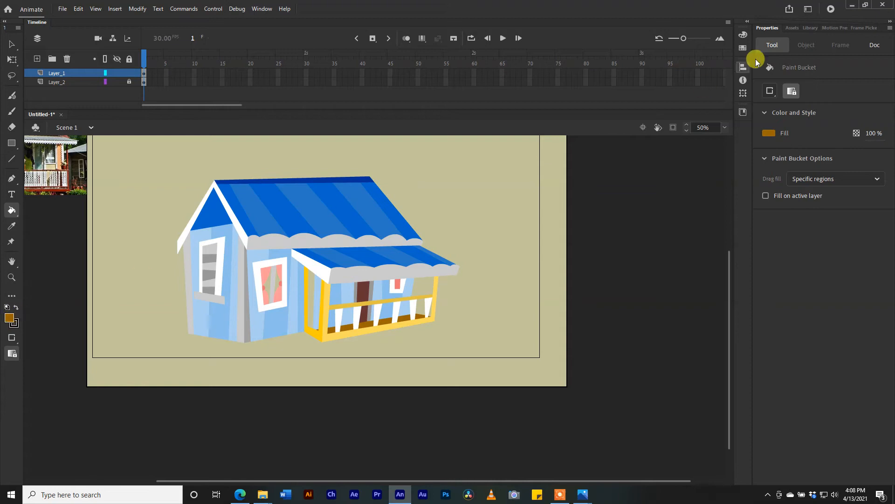
{"action": "left_click", "coordinate": [743, 35]}
{"action": "mouse_move", "coordinate": [639, 147]}
{"action": "left_mouse_down"}
{"action": "mouse_move", "coordinate": [636, 122]}
{"action": "mouse_move", "coordinate": [639, 130]}
{"action": "left_mouse_up"}
{"action": "left_click", "coordinate": [319, 288]}
{"action": "left_click", "coordinate": [268, 281]}
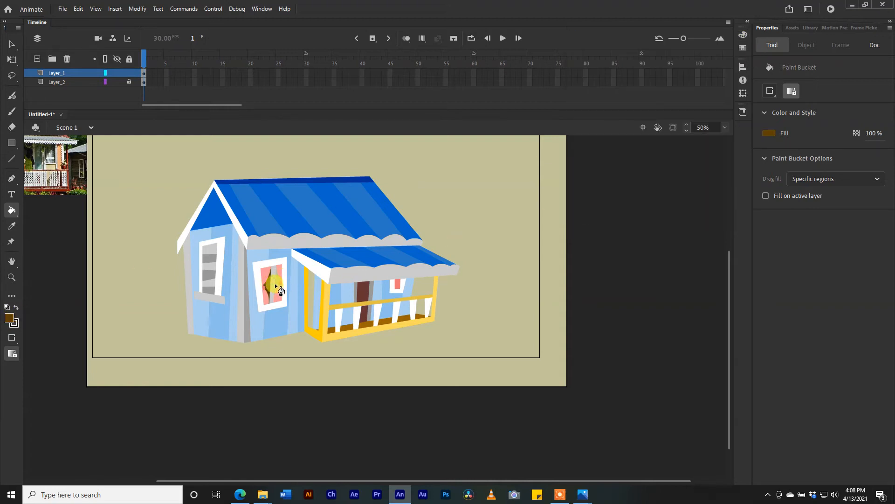
{"action": "left_click", "coordinate": [274, 286]}
{"action": "left_click", "coordinate": [277, 279]}
Step: Select all Layer_1 artwork and move the house and reference photo together to about X -714, Y -295, then deselect
{"action": "left_click", "coordinate": [143, 73]}
{"action": "left_click", "coordinate": [341, 213]}
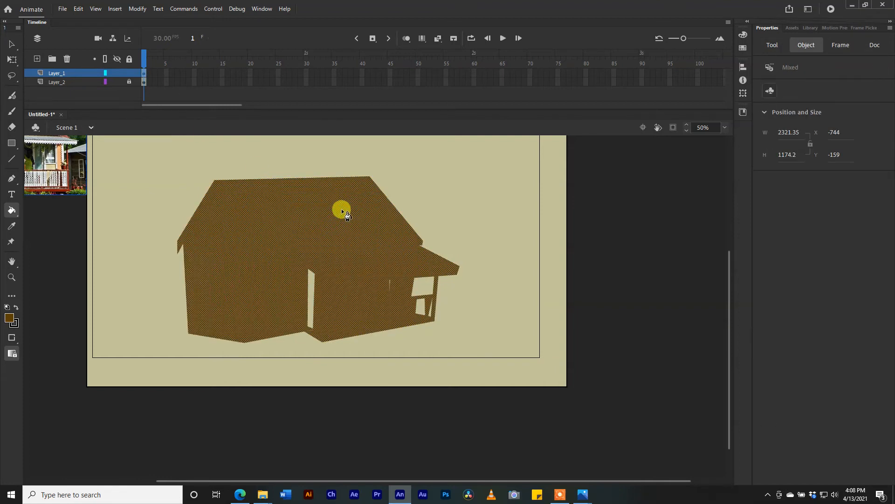
{"action": "key", "text": "ctrl+z"}
{"action": "left_click", "coordinate": [12, 44]}
{"action": "left_click_drag", "start_coordinate": [346, 227], "coordinate": [360, 203]}
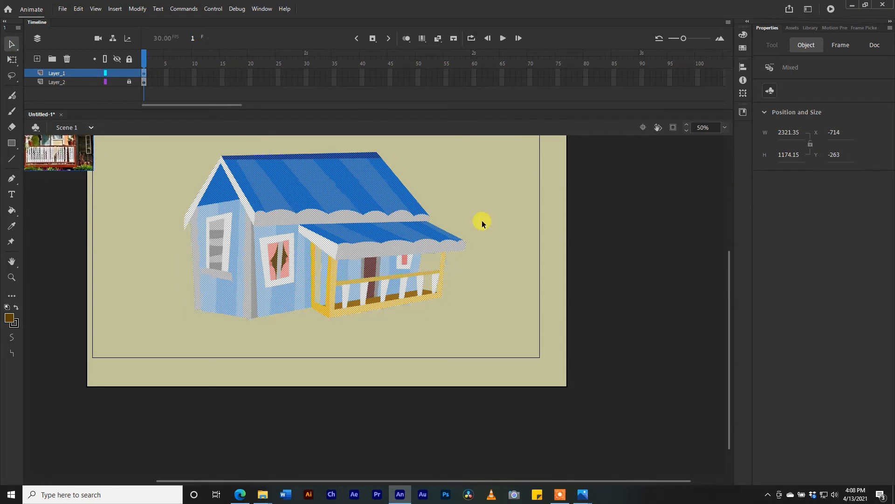
{"action": "left_click_drag", "start_coordinate": [728, 284], "coordinate": [725, 245]}
{"action": "left_click_drag", "start_coordinate": [274, 270], "coordinate": [276, 265]}
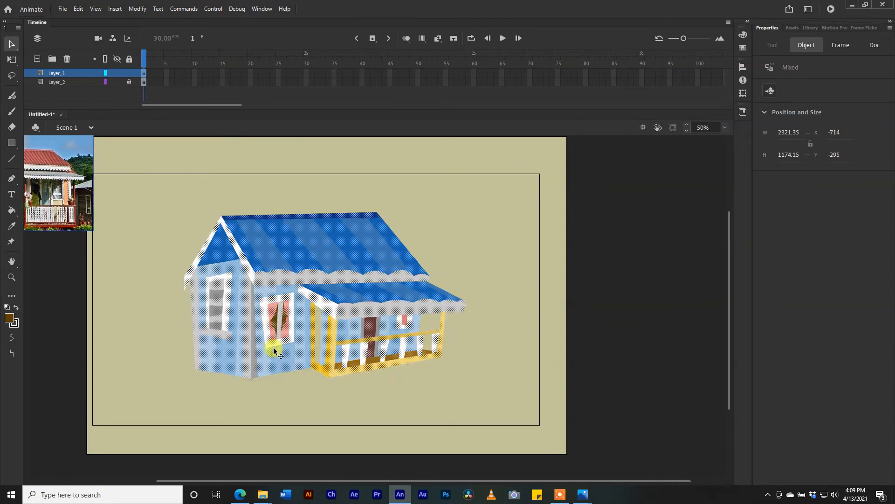
{"action": "left_click_drag", "start_coordinate": [382, 482], "coordinate": [274, 474]}
{"action": "scroll", "coordinate": [208, 339], "scroll_direction": "up", "scroll_amount": 2}
{"action": "scroll", "coordinate": [208, 339], "scroll_direction": "down", "scroll_amount": 2}
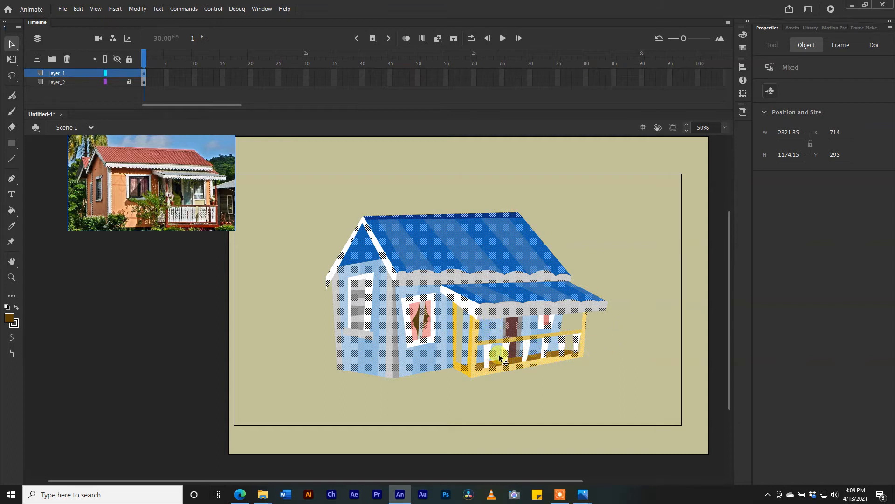
{"action": "left_click", "coordinate": [436, 397]}
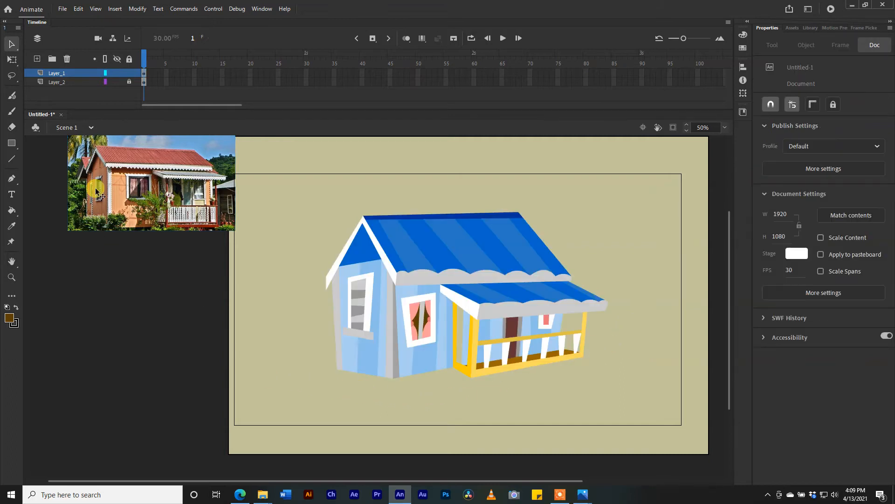
Step: Unlock Layer_2 and recolor its background rectangle to #CC9966
{"action": "left_click", "coordinate": [129, 82]}
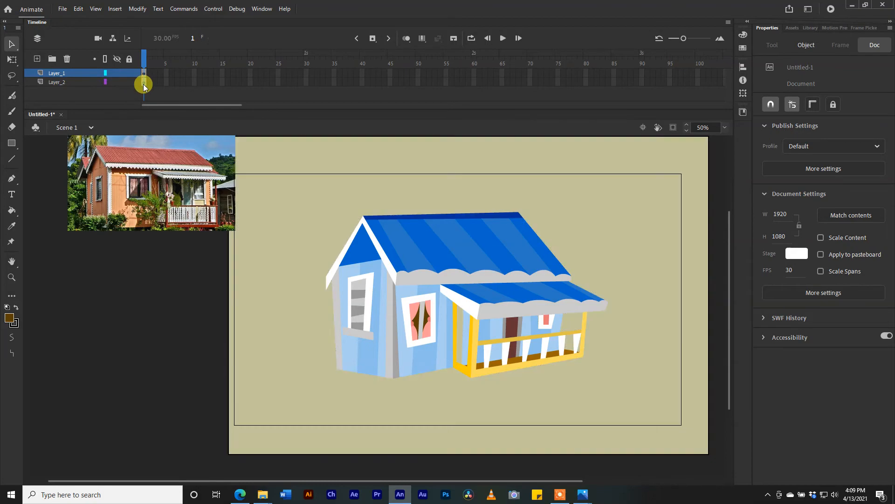
{"action": "left_click", "coordinate": [143, 82]}
{"action": "left_click", "coordinate": [8, 319]}
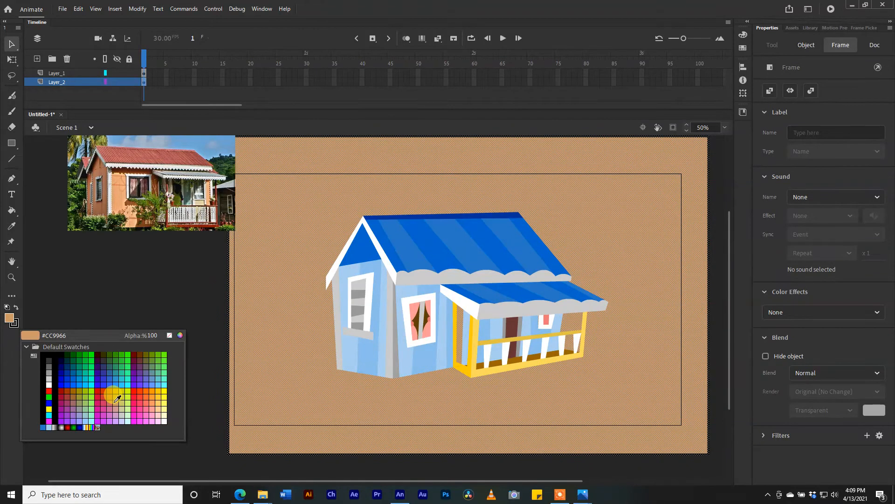
{"action": "left_click", "coordinate": [117, 398]}
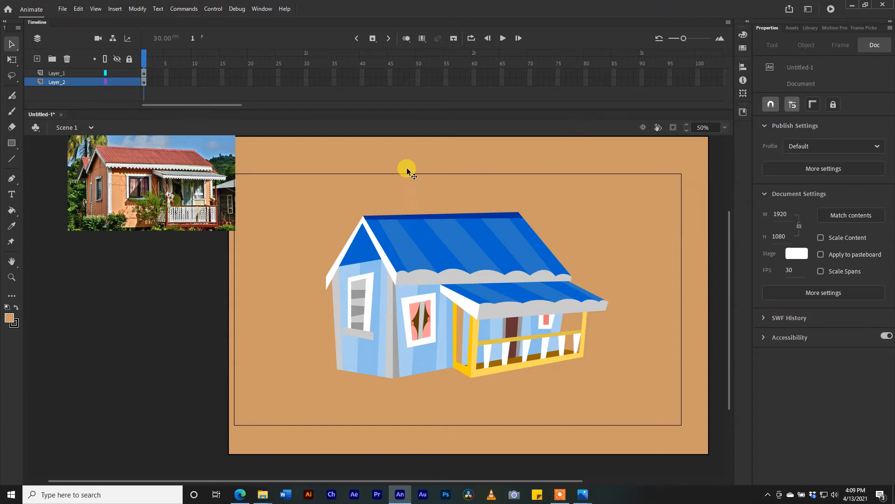
Step: Insert a new layer, place it below Layer_2, and set the fill color to #993300
{"action": "right_click", "coordinate": [79, 82]}
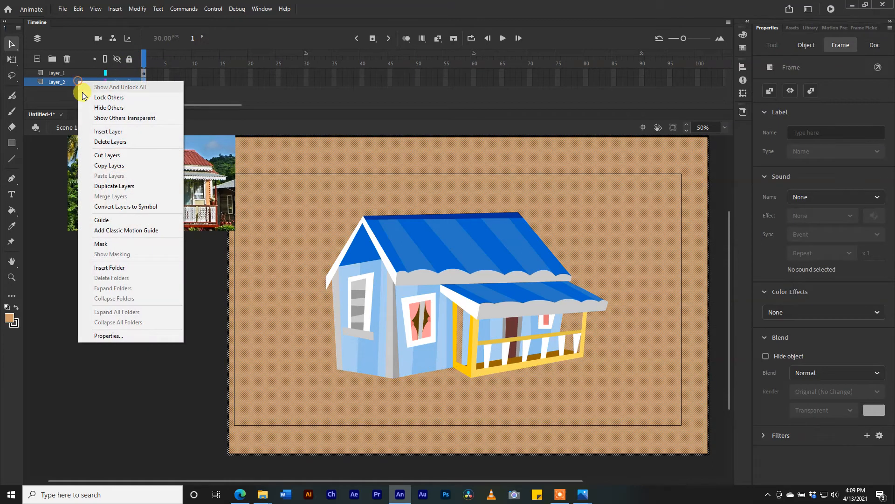
{"action": "left_click", "coordinate": [92, 127]}
{"action": "left_click_drag", "start_coordinate": [80, 106], "coordinate": [79, 105]}
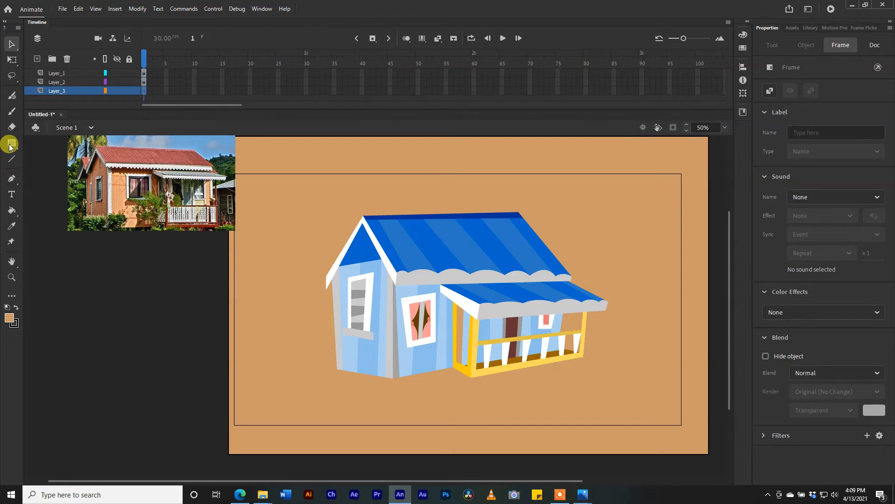
{"action": "left_click", "coordinate": [9, 318]}
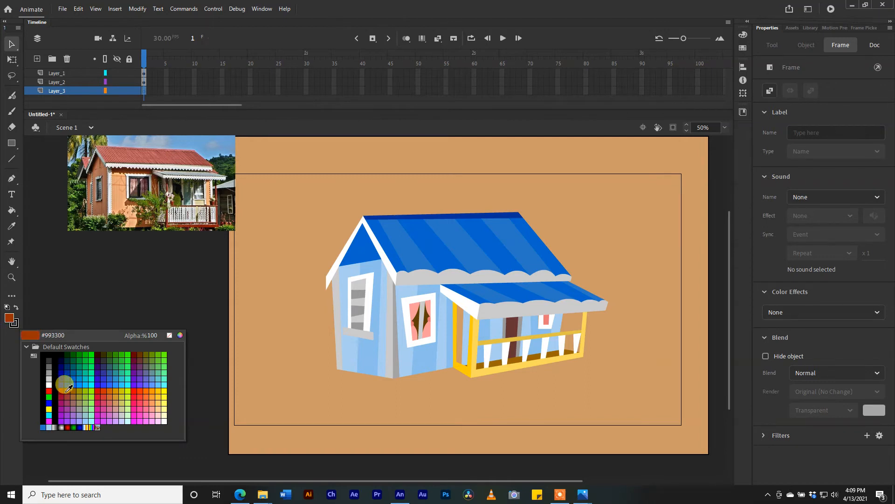
{"action": "left_click", "coordinate": [68, 390]}
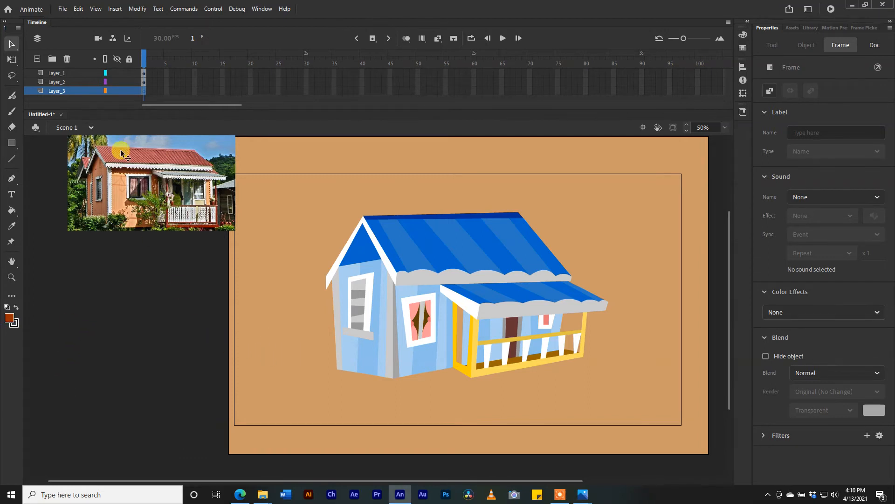
Step: Draw a wide ground rectangle across the lower part of the stage on a new layer inserted directly above Layer_2
{"action": "left_click", "coordinate": [12, 143]}
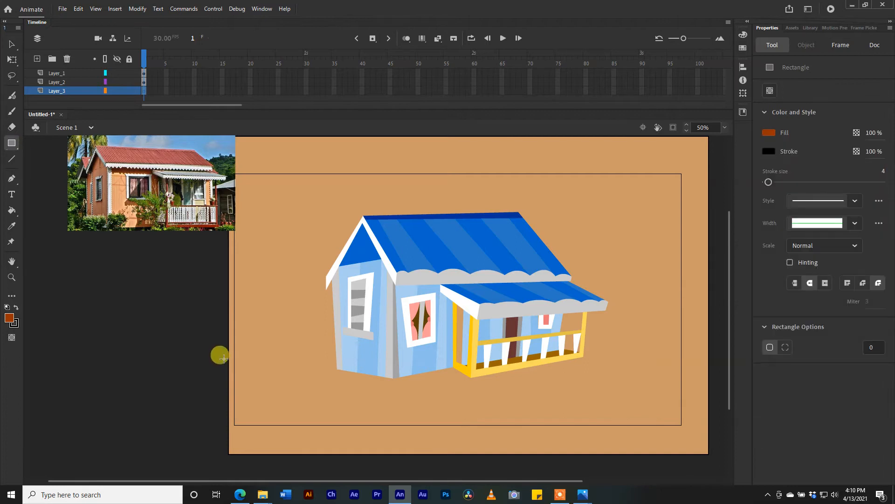
{"action": "left_click_drag", "start_coordinate": [219, 352], "coordinate": [710, 425]}
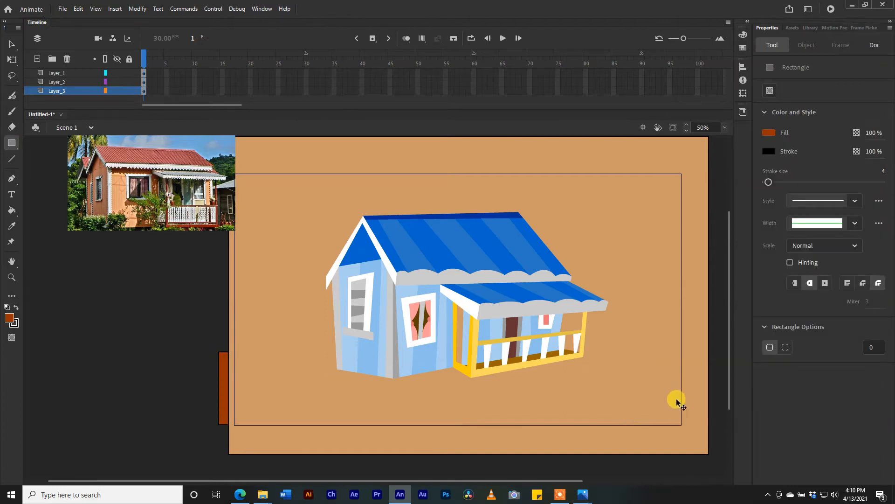
{"action": "key", "text": "ctrl+z"}
{"action": "right_click", "coordinate": [88, 81]}
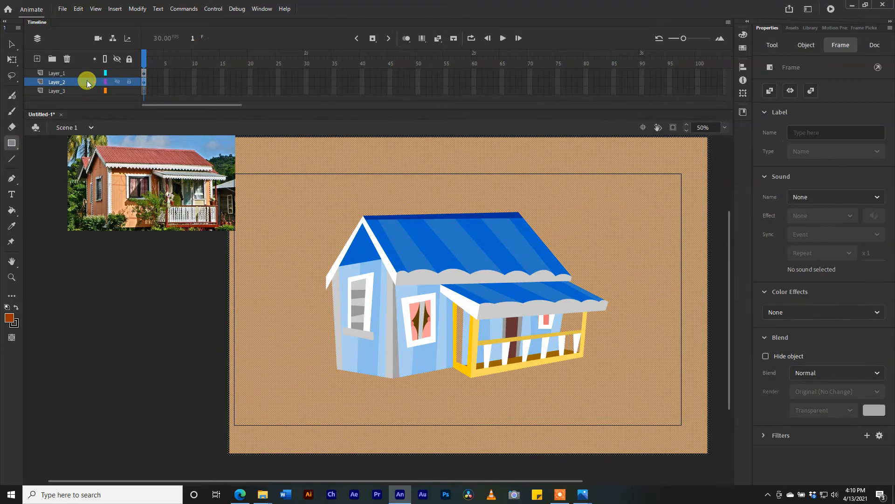
{"action": "left_click", "coordinate": [114, 131]}
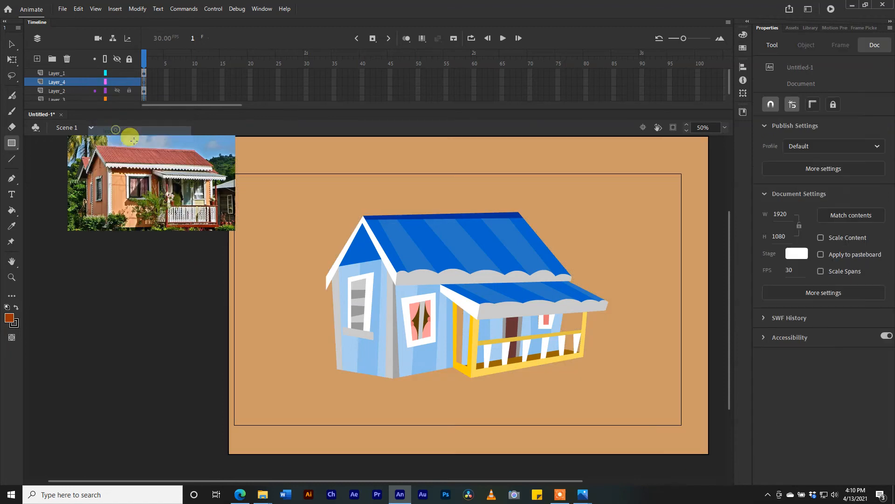
{"action": "left_click_drag", "start_coordinate": [217, 346], "coordinate": [704, 442]}
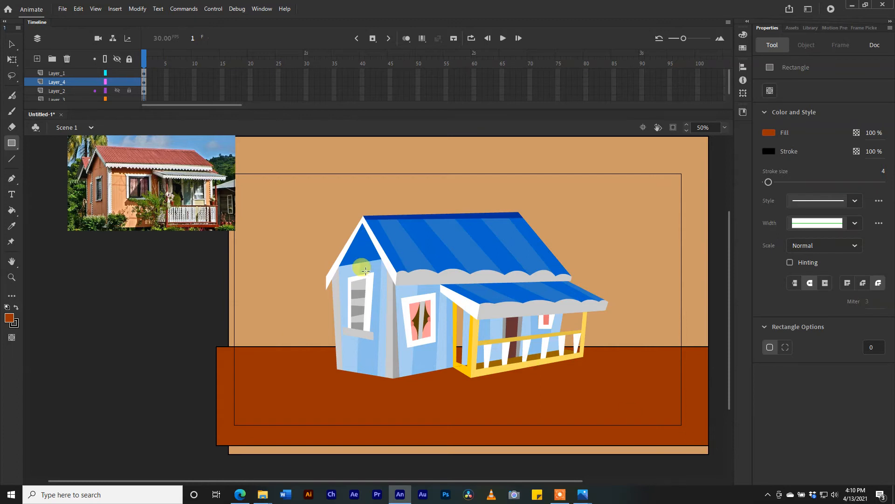
Step: Refill the ground rectangle on Layer_4 with dark green
{"action": "left_click", "coordinate": [10, 321]}
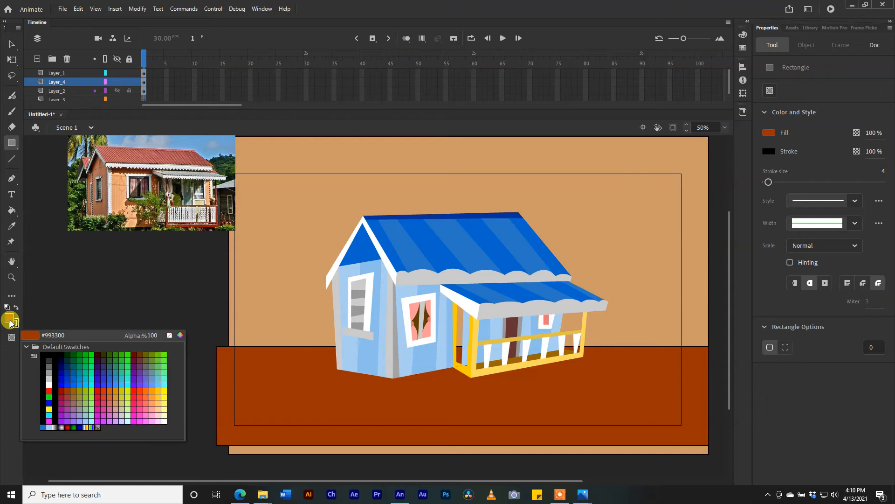
{"action": "left_click", "coordinate": [76, 354]}
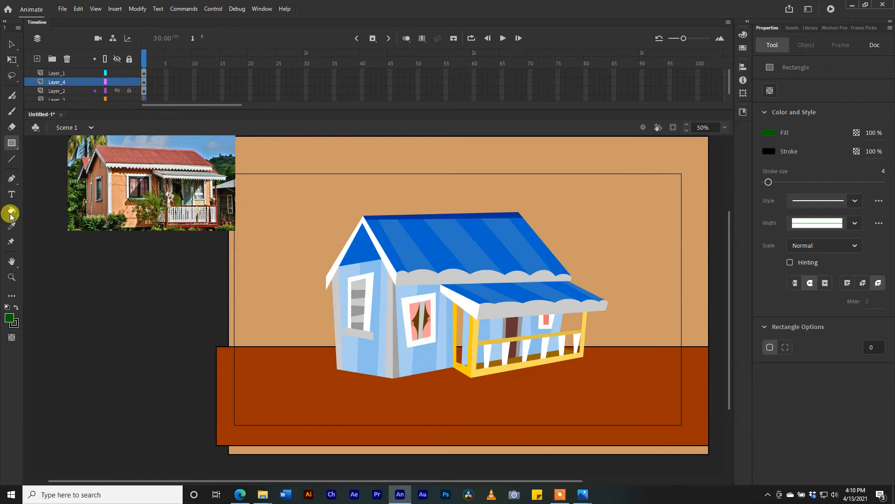
{"action": "left_click", "coordinate": [12, 211]}
{"action": "left_click", "coordinate": [311, 397]}
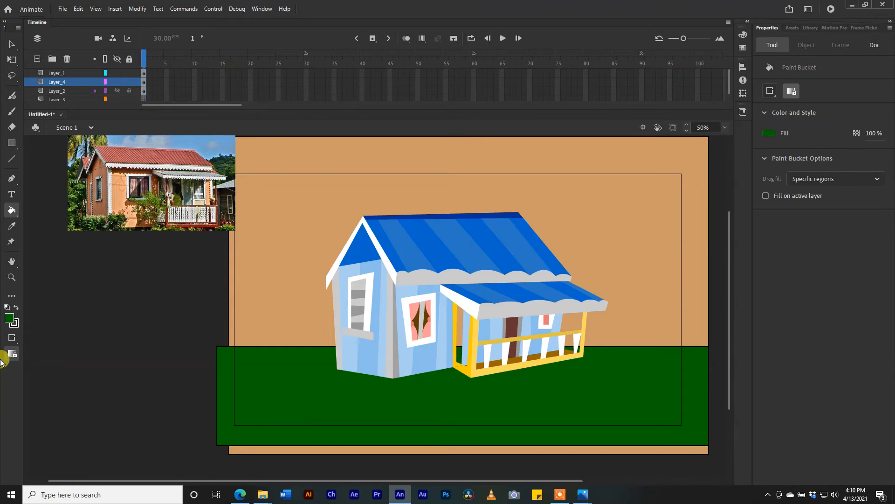
Step: Recolor the background rectangle on Layer_2 to pale sky blue #CCEBFB and deselect it
{"action": "left_click", "coordinate": [143, 91]}
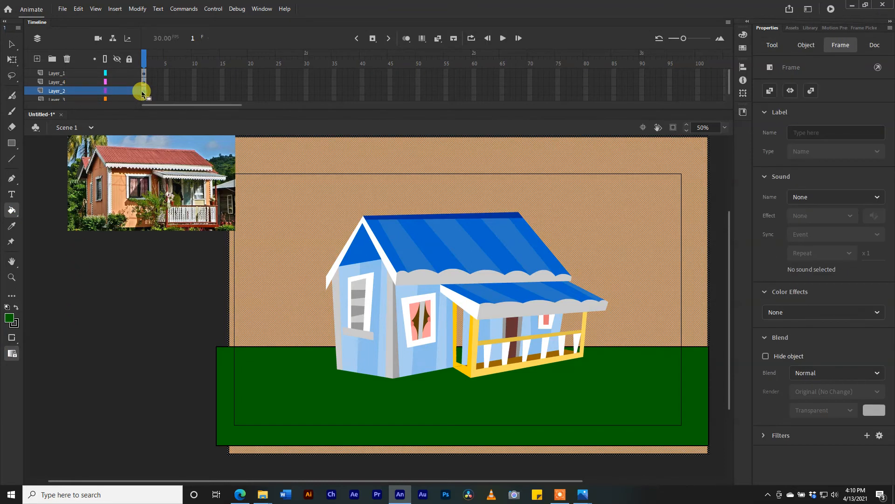
{"action": "left_click", "coordinate": [10, 320]}
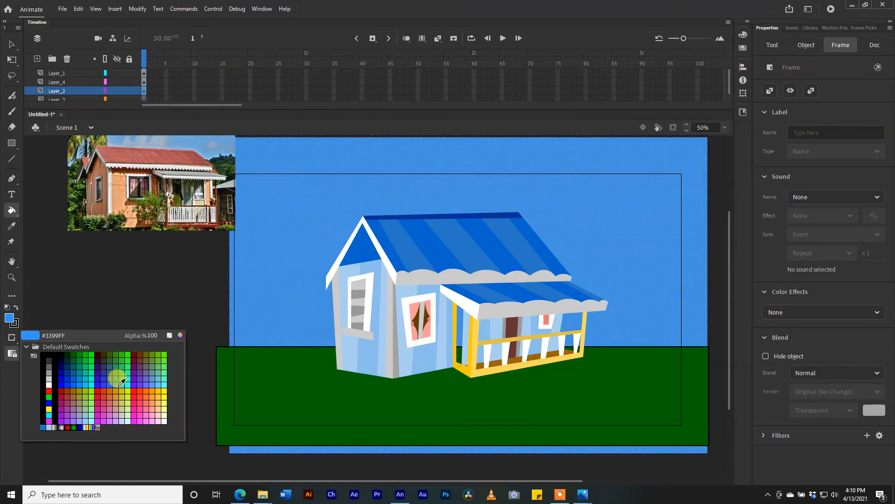
{"action": "left_click", "coordinate": [121, 373]}
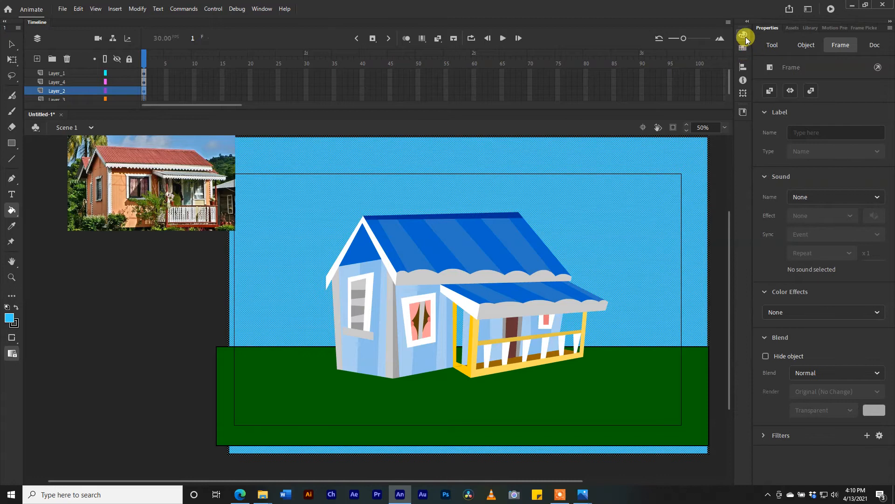
{"action": "left_click", "coordinate": [744, 36]}
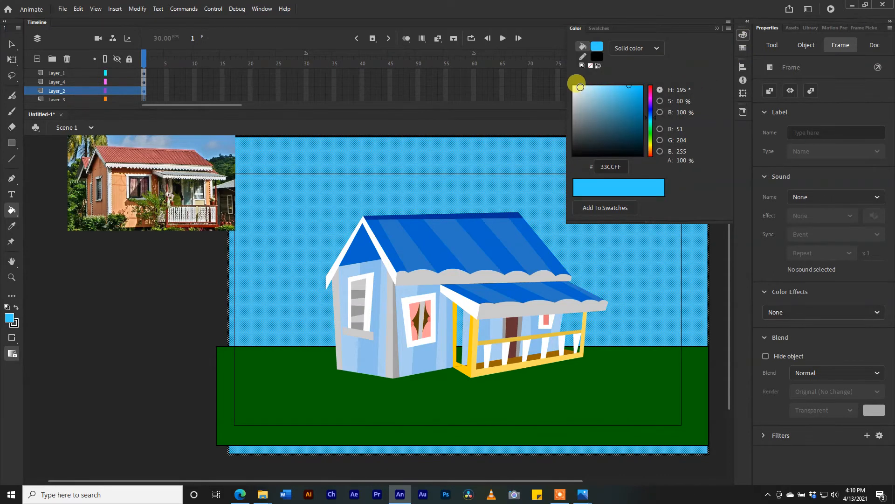
{"action": "left_click", "coordinate": [580, 87]}
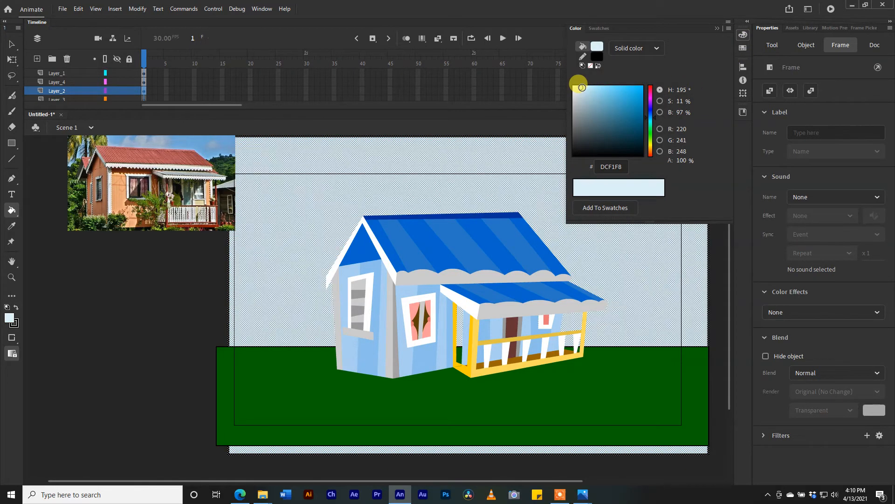
{"action": "left_click", "coordinate": [650, 117]}
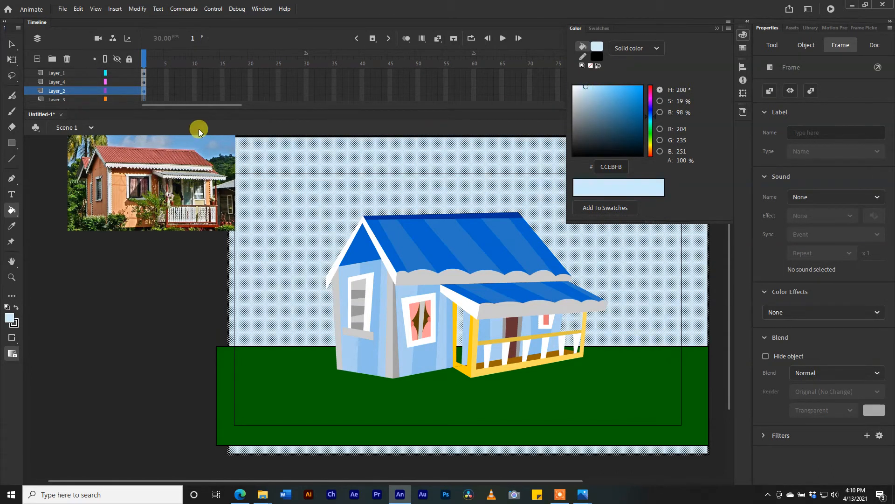
{"action": "left_click", "coordinate": [151, 293]}
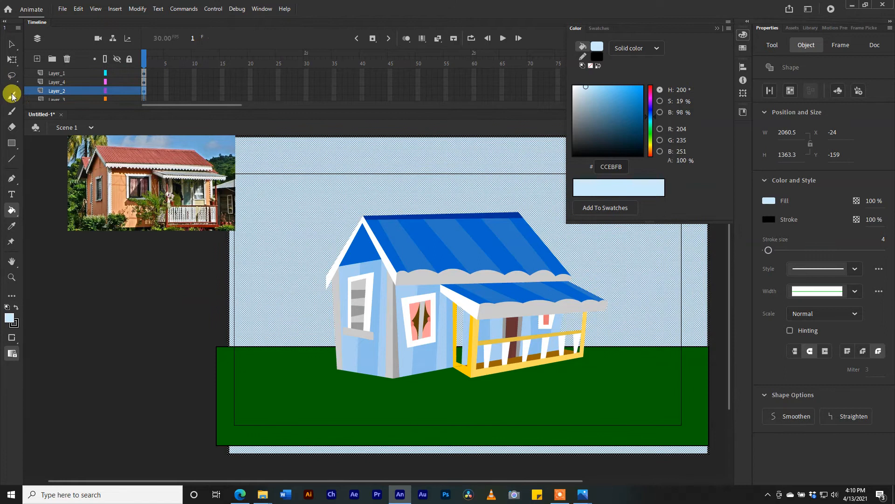
{"action": "left_click", "coordinate": [11, 75]}
{"action": "left_click", "coordinate": [90, 261]}
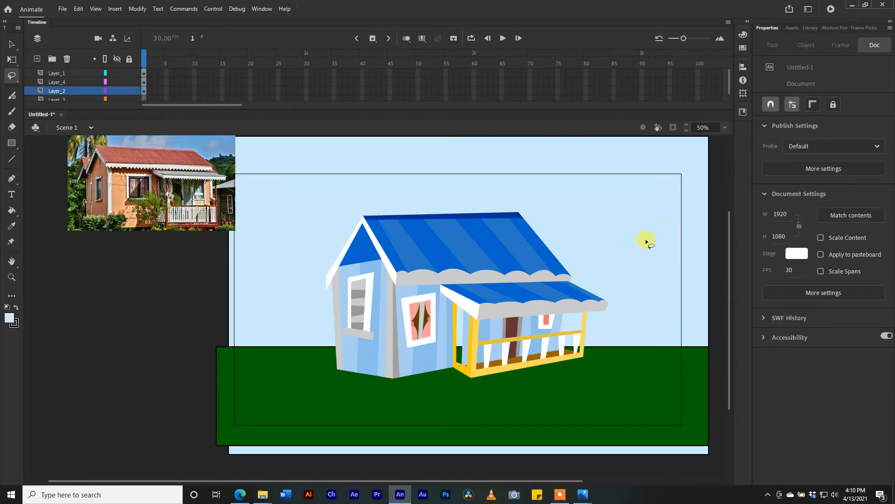
Step: Delete the outline of the green ground rectangle on Layer_4 and bend its upper edge slightly upward
{"action": "left_click", "coordinate": [11, 44]}
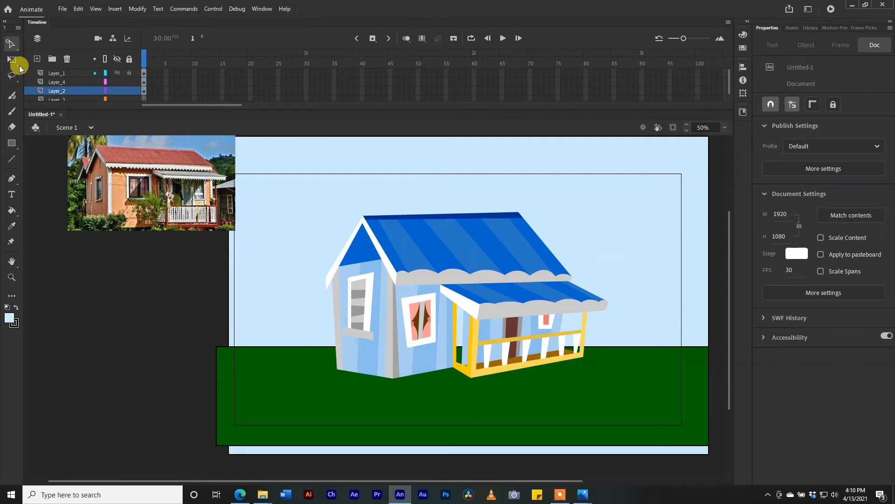
{"action": "left_click", "coordinate": [218, 349]}
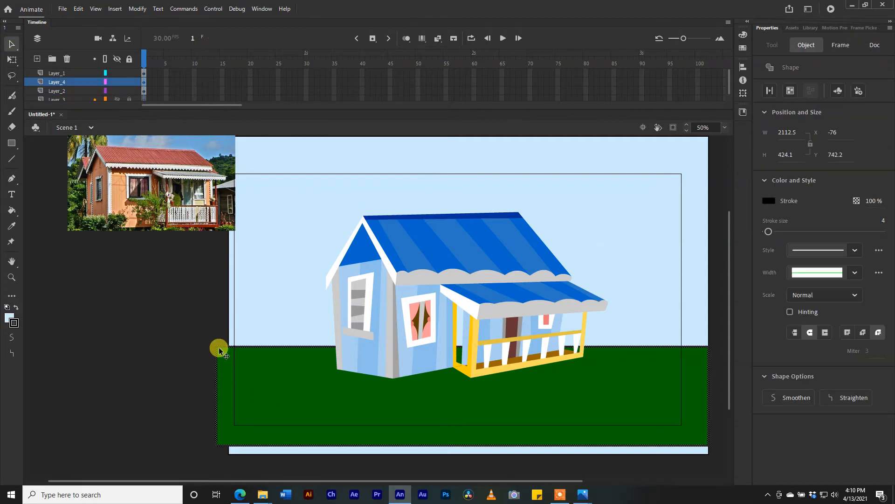
{"action": "key", "text": "Delete"}
{"action": "left_click_drag", "start_coordinate": [597, 350], "coordinate": [599, 343]}
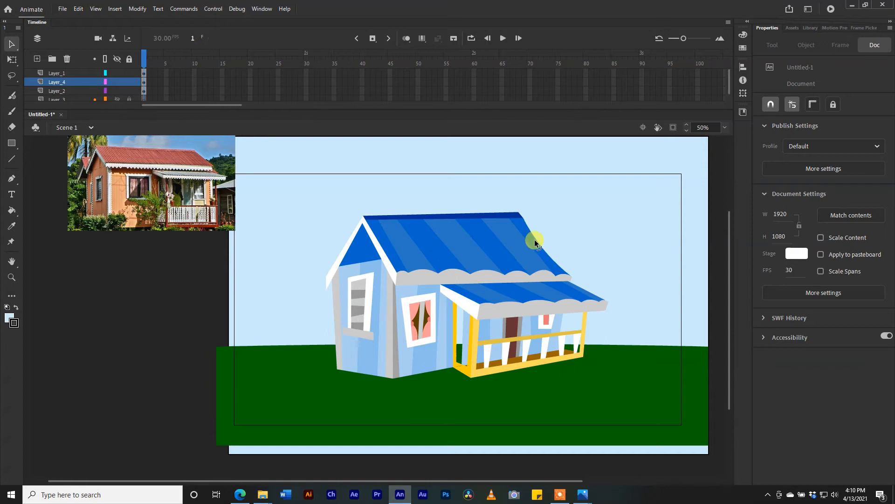
Step: Pull the far end of the main roof's ridge slightly up and outward, with the sloped edge curving inward
{"action": "left_click_drag", "start_coordinate": [519, 213], "coordinate": [523, 211]}
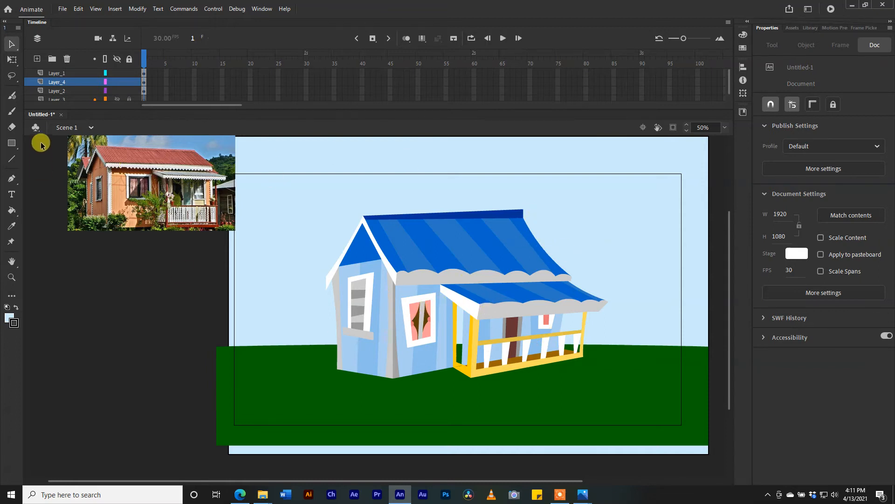
Step: Insert a new layer directly above Layer_1 and make the Line tool active
{"action": "left_click", "coordinate": [12, 159]}
{"action": "right_click", "coordinate": [83, 74]}
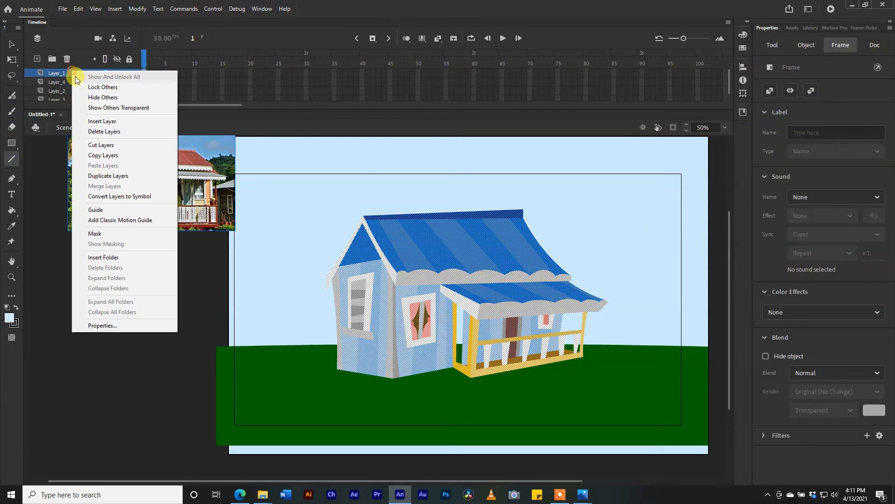
{"action": "left_click", "coordinate": [105, 119]}
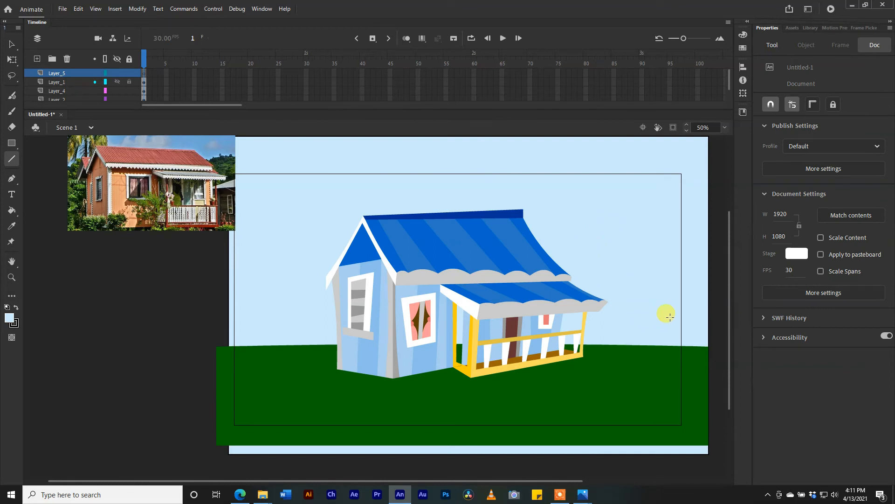
Step: Draw a closed jagged bush outline with straight lines on Layer_5, beside the porch and overlapping the ground and sky
{"action": "mouse_move", "coordinate": [653, 326]}
{"action": "left_mouse_down"}
{"action": "mouse_move", "coordinate": [592, 350]}
{"action": "mouse_move", "coordinate": [586, 373]}
{"action": "mouse_move", "coordinate": [567, 381]}
{"action": "left_mouse_up"}
{"action": "left_click_drag", "start_coordinate": [567, 381], "coordinate": [567, 398]}
{"action": "left_click_drag", "start_coordinate": [567, 399], "coordinate": [591, 404]}
{"action": "left_click_drag", "start_coordinate": [590, 404], "coordinate": [590, 421]}
{"action": "left_click_drag", "start_coordinate": [590, 421], "coordinate": [627, 421]}
{"action": "left_click_drag", "start_coordinate": [628, 421], "coordinate": [635, 404]}
{"action": "left_click_drag", "start_coordinate": [635, 403], "coordinate": [654, 412]}
{"action": "left_click_drag", "start_coordinate": [654, 412], "coordinate": [668, 400]}
{"action": "left_click_drag", "start_coordinate": [668, 400], "coordinate": [668, 418]}
{"action": "left_click_drag", "start_coordinate": [668, 417], "coordinate": [640, 431]}
{"action": "left_click_drag", "start_coordinate": [639, 430], "coordinate": [664, 446]}
{"action": "left_click_drag", "start_coordinate": [677, 438], "coordinate": [684, 438]}
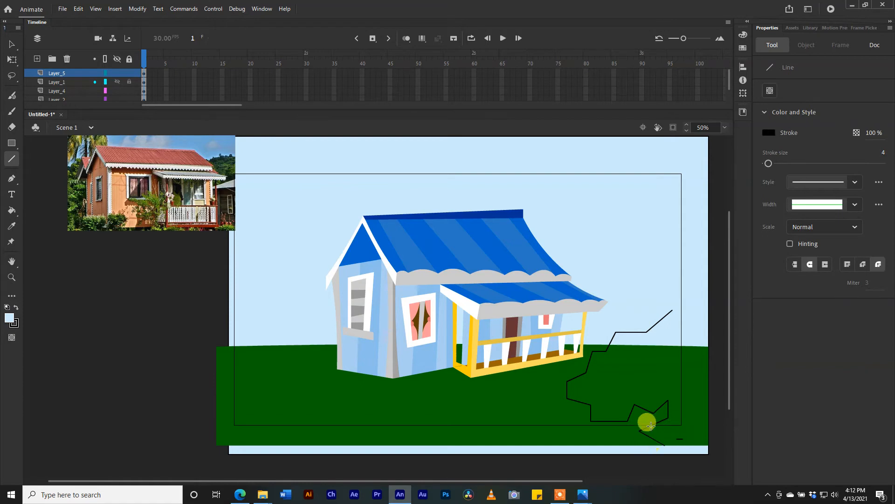
{"action": "scroll", "coordinate": [654, 442], "scroll_direction": "down", "scroll_amount": 3}
{"action": "mouse_move", "coordinate": [664, 344]}
{"action": "left_mouse_down"}
{"action": "mouse_move", "coordinate": [680, 341]}
{"action": "mouse_move", "coordinate": [687, 298]}
{"action": "mouse_move", "coordinate": [669, 246]}
{"action": "mouse_move", "coordinate": [696, 221]}
{"action": "left_mouse_up"}
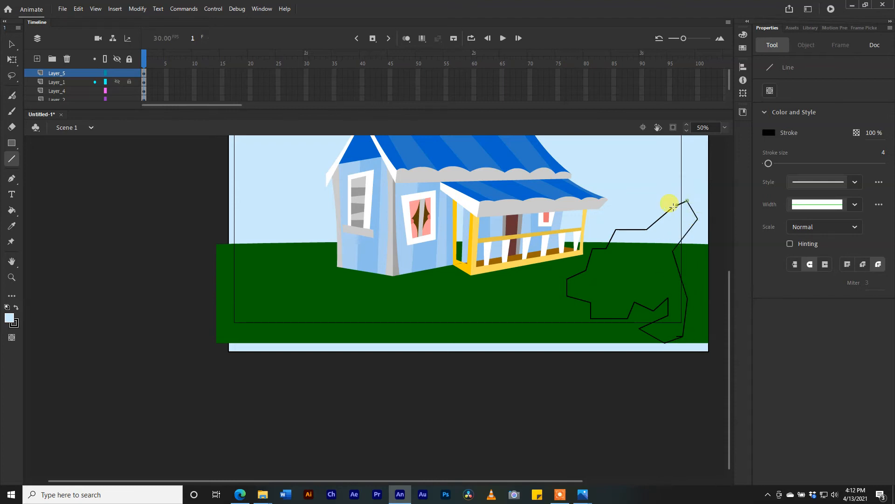
Step: Bend the straight bush segments nearest the porch roof into a rounded lobe
{"action": "key", "text": "v"}
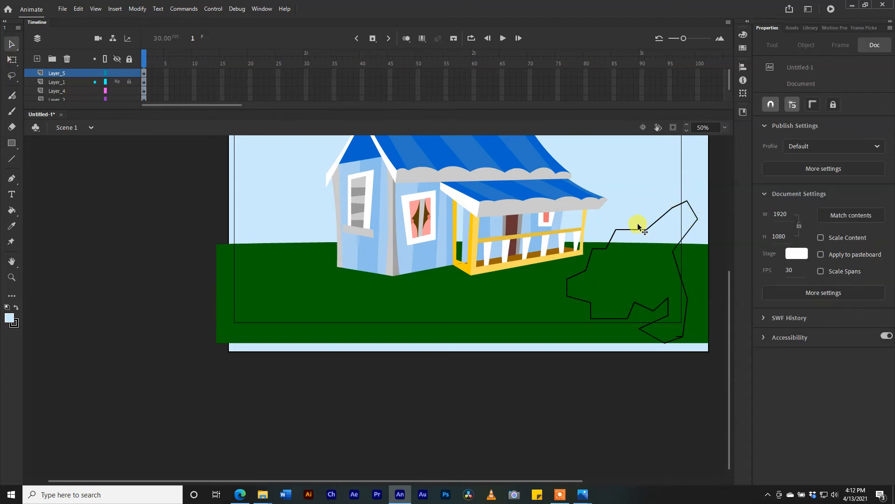
{"action": "mouse_move", "coordinate": [628, 230]}
{"action": "left_mouse_down"}
{"action": "mouse_move", "coordinate": [631, 214]}
{"action": "mouse_move", "coordinate": [619, 237]}
{"action": "left_mouse_up"}
{"action": "left_click", "coordinate": [609, 236]}
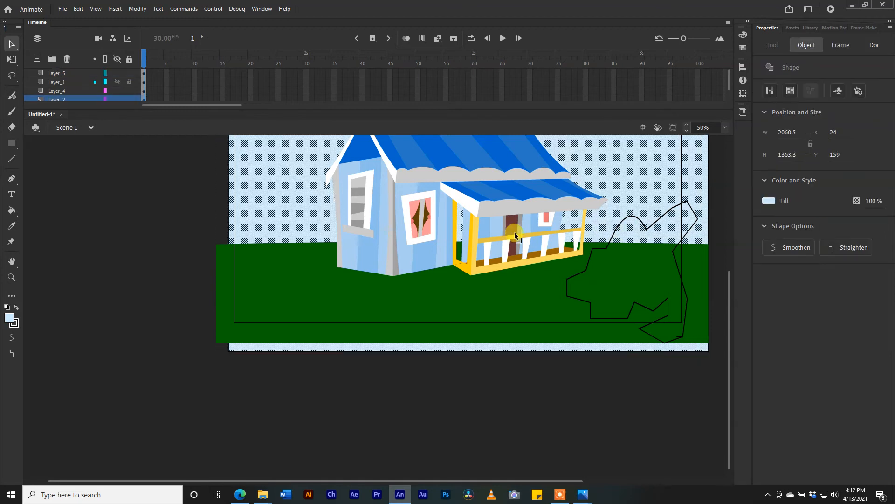
Step: Lock Layer_1, Layer_4 and Layer_2, and make Layer_5 the active layer
{"action": "left_click", "coordinate": [131, 99]}
{"action": "left_click", "coordinate": [130, 91]}
{"action": "left_click", "coordinate": [131, 83]}
{"action": "left_click", "coordinate": [142, 71]}
{"action": "left_click", "coordinate": [603, 265]}
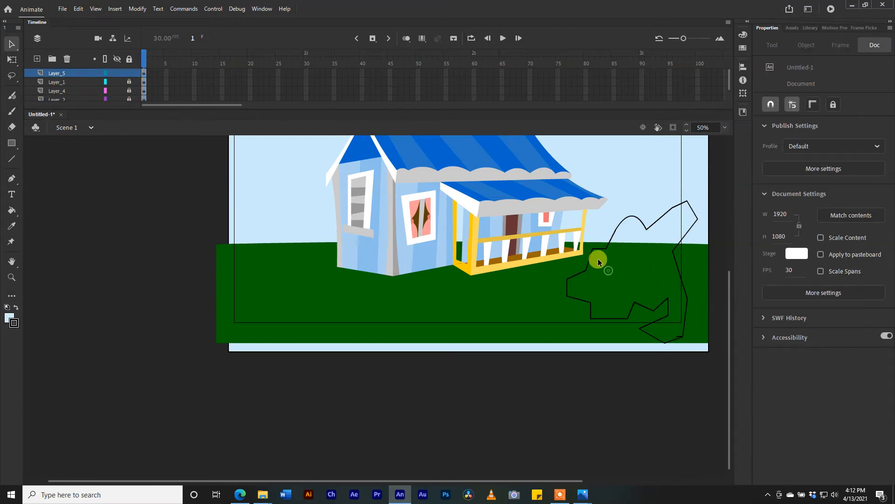
Step: Bend the remaining straight segments of the bush outline into rounded, leafy curves
{"action": "mouse_move", "coordinate": [595, 239]}
{"action": "left_mouse_down"}
{"action": "mouse_move", "coordinate": [576, 280]}
{"action": "mouse_move", "coordinate": [571, 270]}
{"action": "mouse_move", "coordinate": [559, 288]}
{"action": "mouse_move", "coordinate": [600, 326]}
{"action": "mouse_move", "coordinate": [661, 307]}
{"action": "mouse_move", "coordinate": [653, 322]}
{"action": "mouse_move", "coordinate": [629, 292]}
{"action": "mouse_move", "coordinate": [665, 314]}
{"action": "mouse_move", "coordinate": [655, 293]}
{"action": "mouse_move", "coordinate": [663, 311]}
{"action": "mouse_move", "coordinate": [657, 303]}
{"action": "mouse_move", "coordinate": [713, 275]}
{"action": "mouse_move", "coordinate": [690, 250]}
{"action": "left_mouse_up"}
{"action": "left_click", "coordinate": [572, 275]}
{"action": "left_click", "coordinate": [577, 279]}
{"action": "left_click_drag", "start_coordinate": [626, 319], "coordinate": [638, 329]}
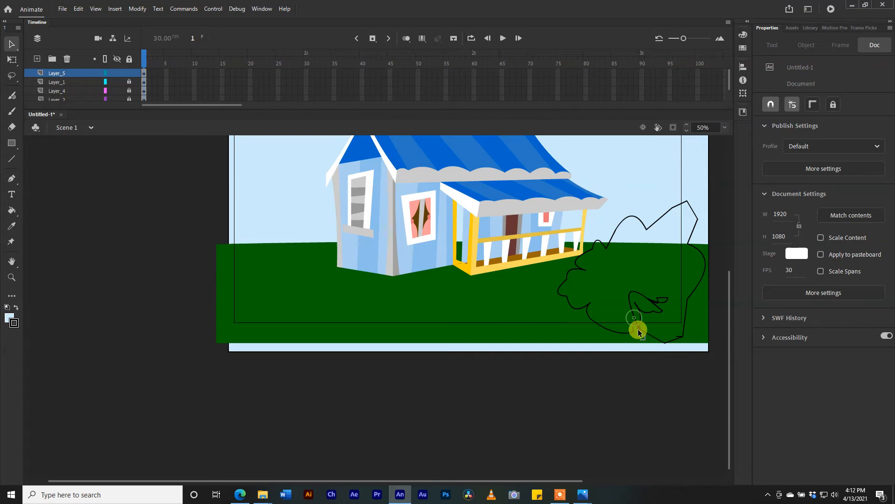
{"action": "mouse_move", "coordinate": [658, 224]}
{"action": "left_mouse_down"}
{"action": "mouse_move", "coordinate": [653, 216]}
{"action": "mouse_move", "coordinate": [666, 208]}
{"action": "mouse_move", "coordinate": [678, 214]}
{"action": "left_mouse_up"}
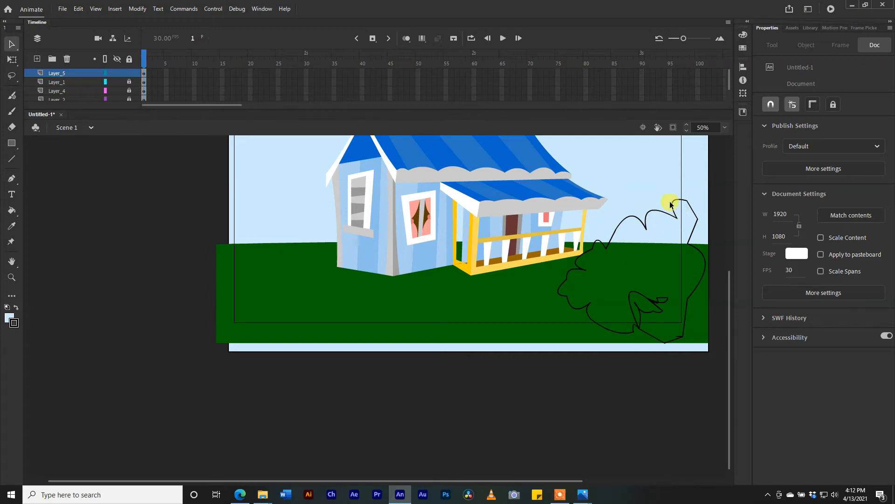
{"action": "mouse_move", "coordinate": [606, 248]}
{"action": "left_mouse_down"}
{"action": "mouse_move", "coordinate": [615, 236]}
{"action": "mouse_move", "coordinate": [600, 229]}
{"action": "left_mouse_up"}
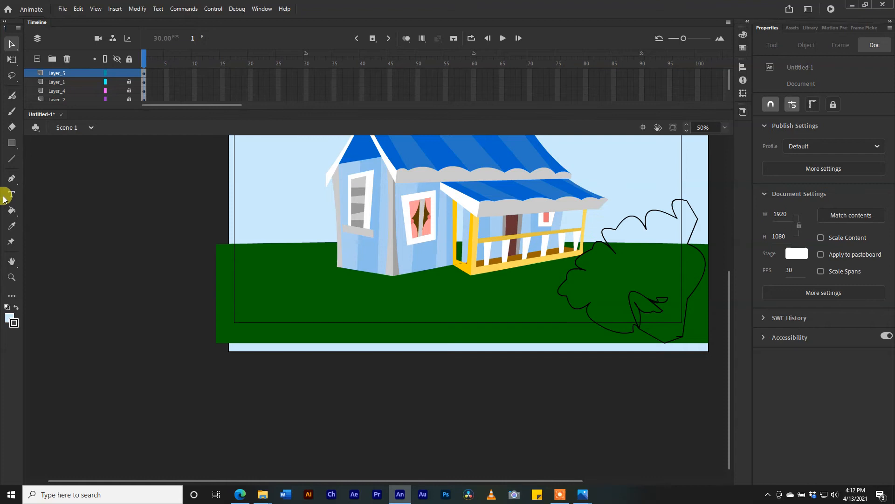
Step: Sample the ground's dark green #006600 as the fill color for the Paint Bucket
{"action": "left_click", "coordinate": [12, 239]}
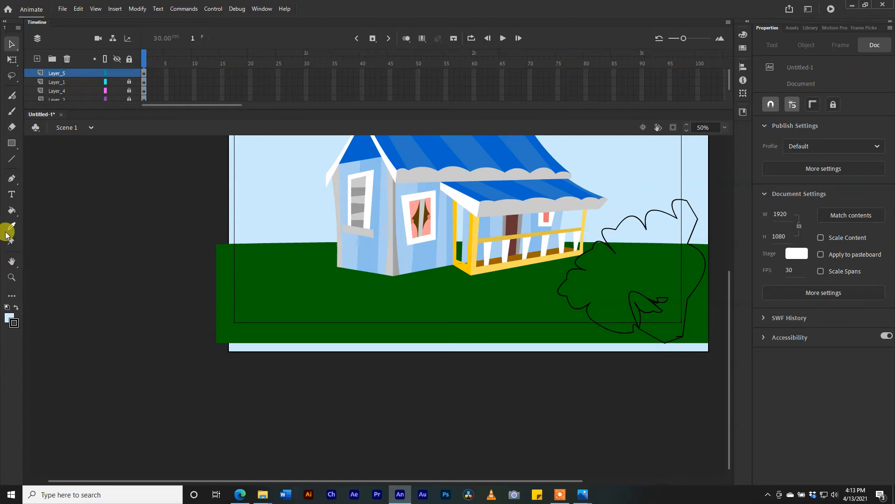
{"action": "left_click", "coordinate": [12, 212]}
{"action": "left_click", "coordinate": [9, 317]}
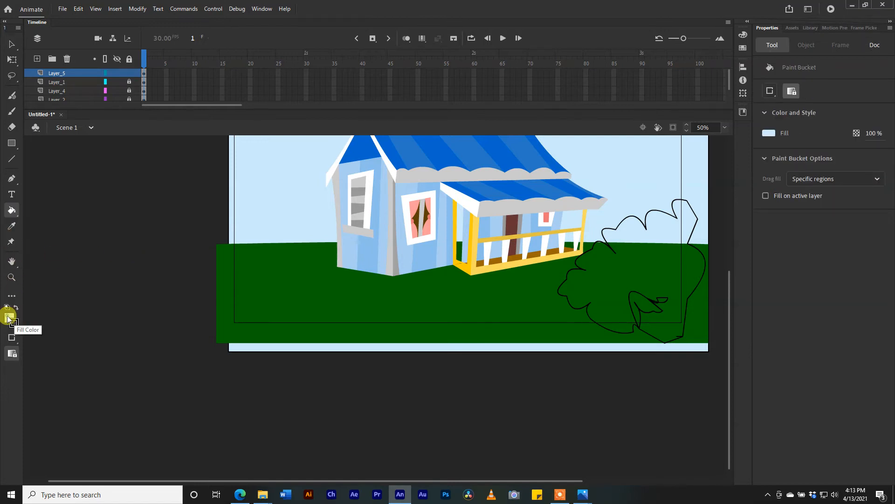
{"action": "left_click", "coordinate": [9, 317]}
{"action": "left_click", "coordinate": [12, 226]}
{"action": "left_click", "coordinate": [319, 257]}
Step: Adjust the fill color to muted green #5B8744 and fill the bush and the empty region inside it
{"action": "left_click", "coordinate": [743, 34]}
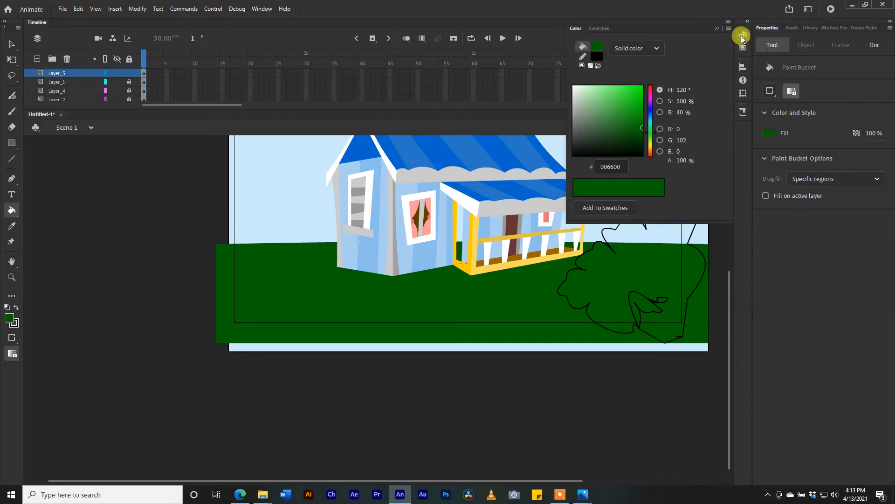
{"action": "left_click", "coordinate": [649, 137]}
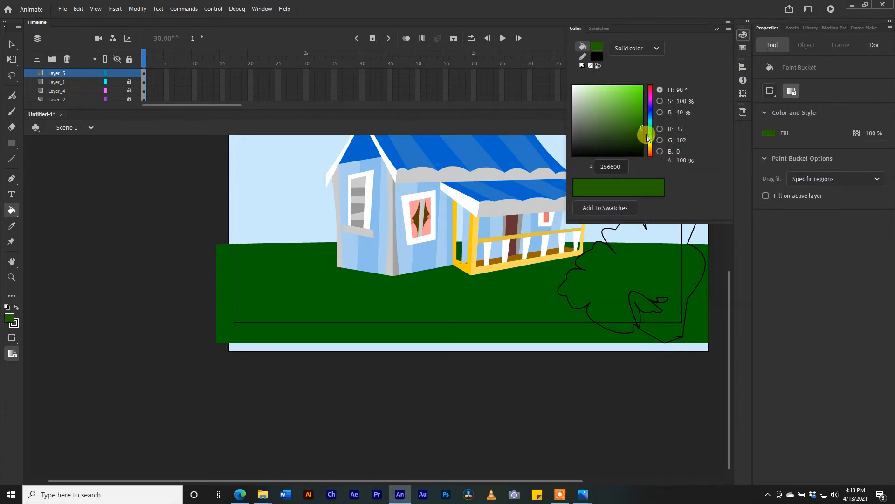
{"action": "left_click", "coordinate": [619, 126]}
{"action": "left_click", "coordinate": [609, 119]}
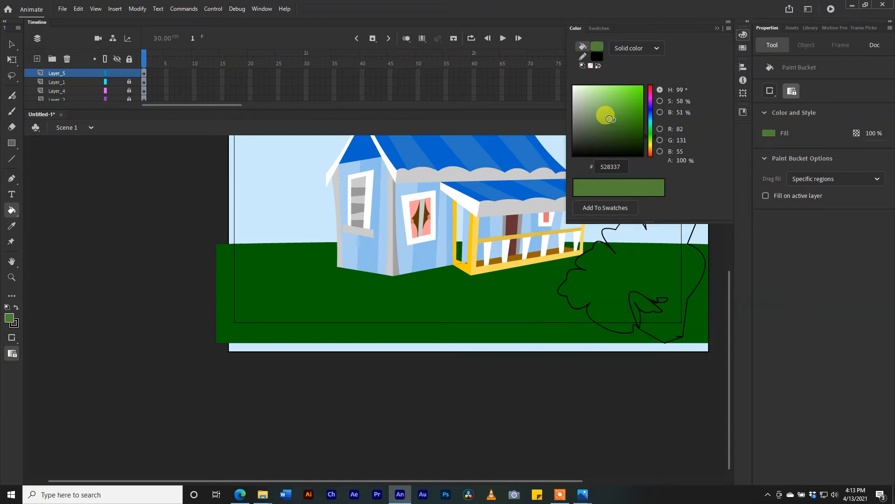
{"action": "left_click_drag", "start_coordinate": [610, 119], "coordinate": [610, 120]}
{"action": "left_click", "coordinate": [637, 250]}
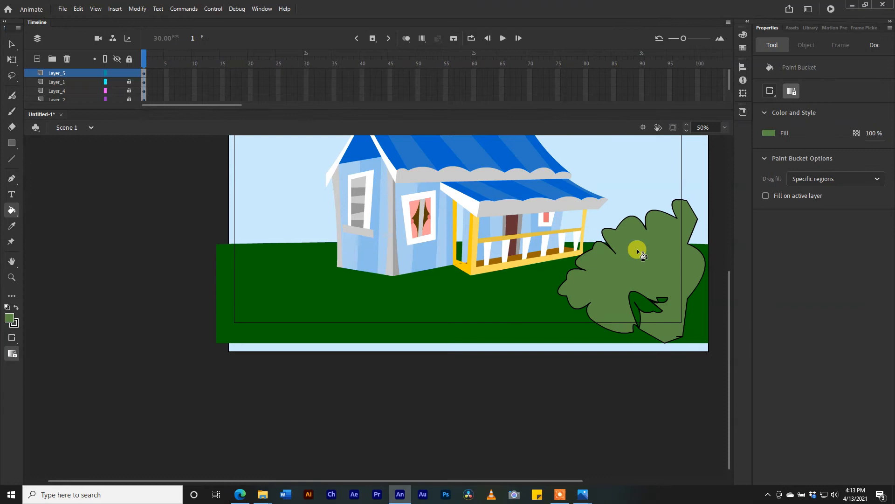
{"action": "left_click", "coordinate": [639, 295]}
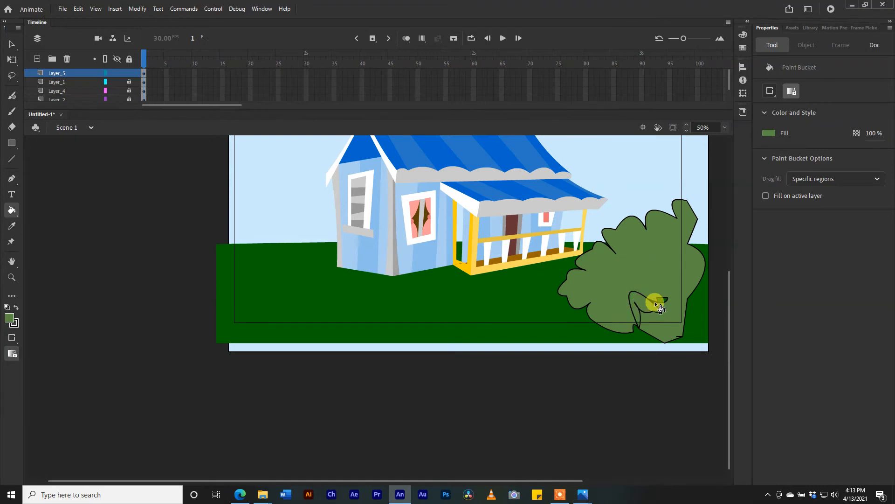
{"action": "left_click", "coordinate": [320, 190]}
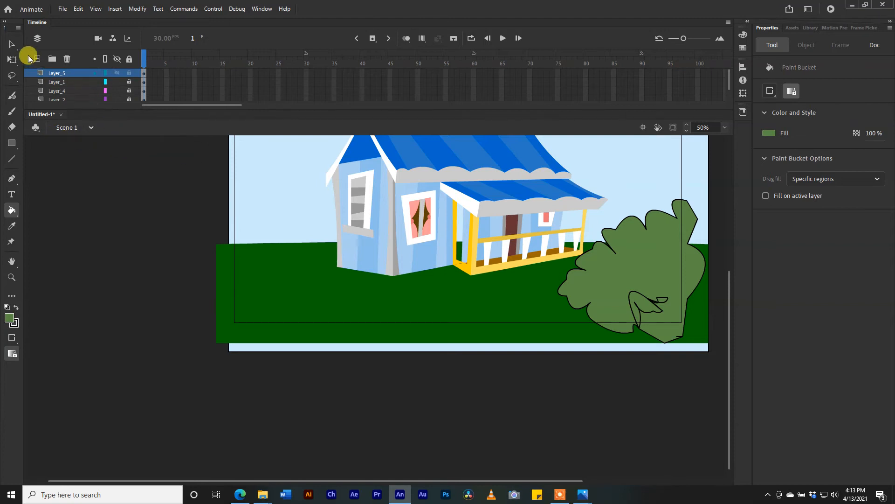
Step: Delete the bush's black outline and paint over the small gaps left inside it with the Classic Brush
{"action": "left_click", "coordinate": [12, 43]}
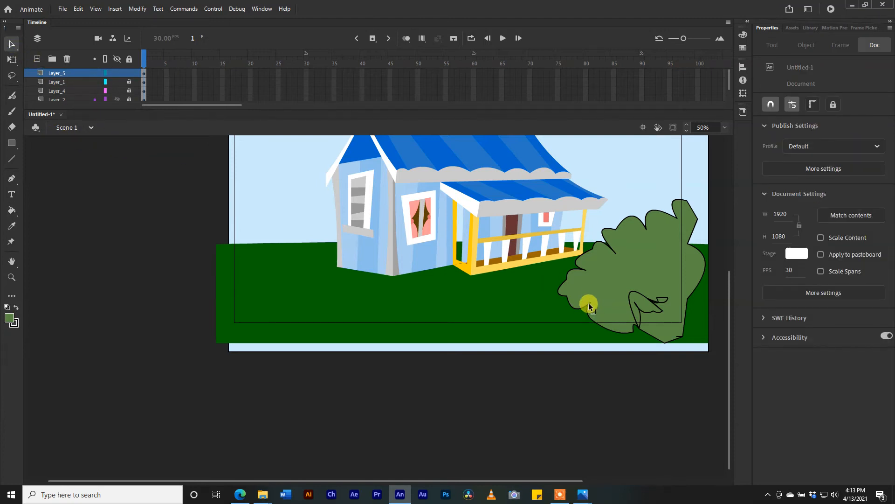
{"action": "left_click", "coordinate": [589, 305]}
{"action": "key", "text": "Delete"}
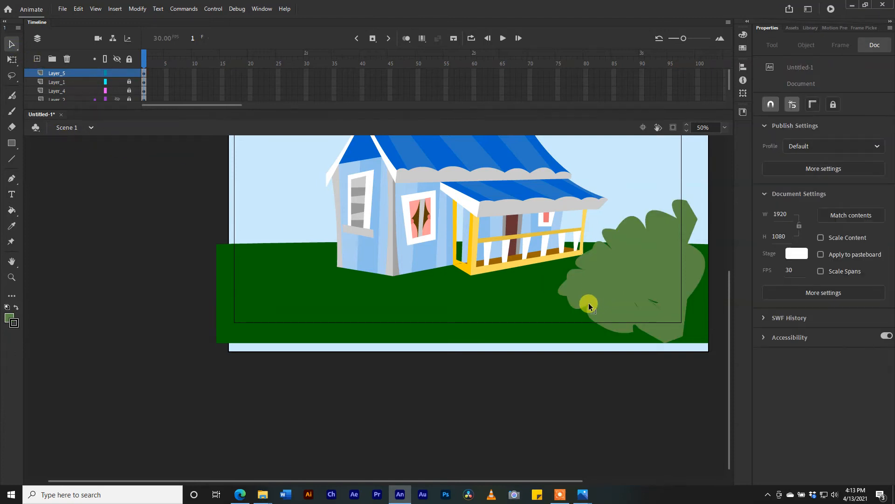
{"action": "left_click", "coordinate": [12, 111]}
{"action": "left_click_drag", "start_coordinate": [643, 299], "coordinate": [655, 303]}
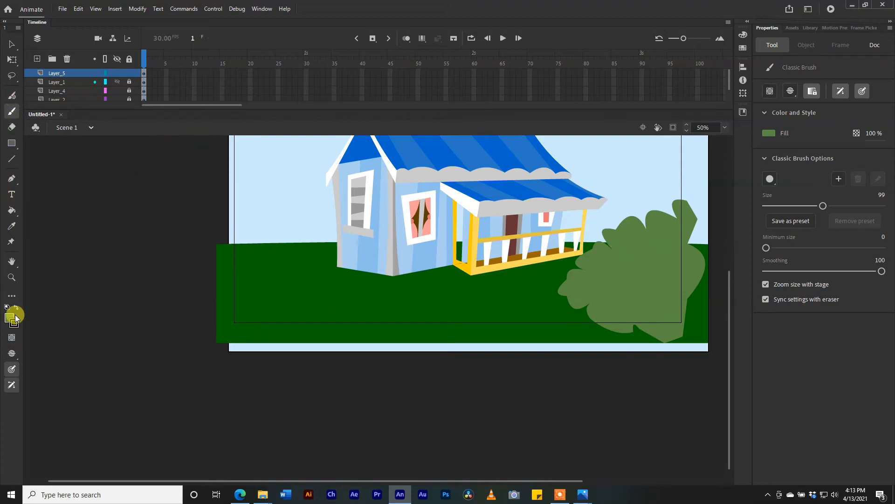
{"action": "left_click", "coordinate": [745, 37]}
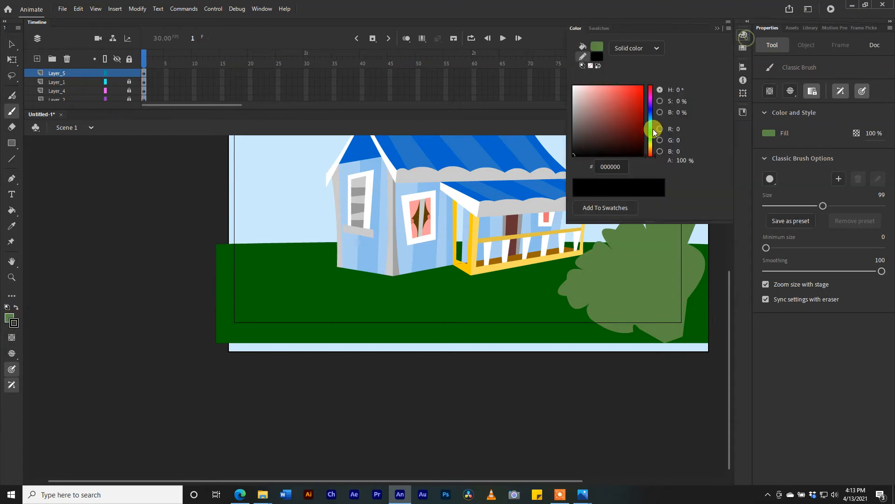
{"action": "left_click", "coordinate": [602, 49]}
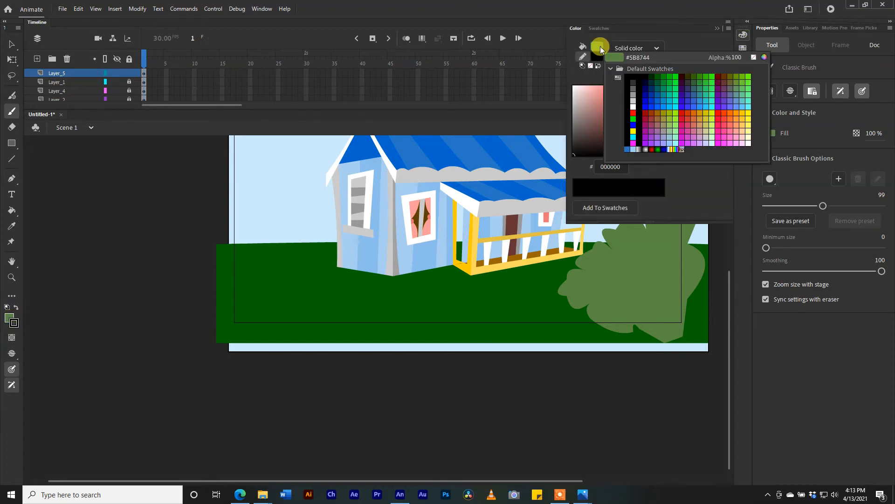
{"action": "left_click", "coordinate": [612, 58]}
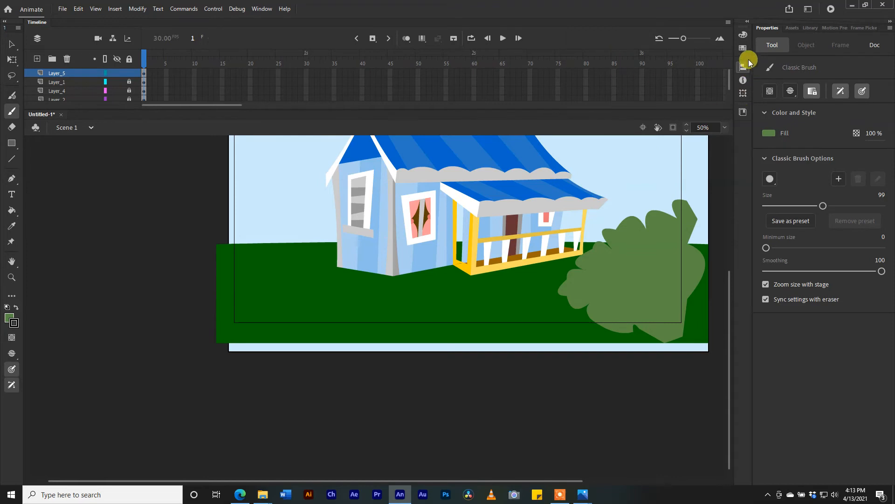
{"action": "left_click", "coordinate": [745, 36]}
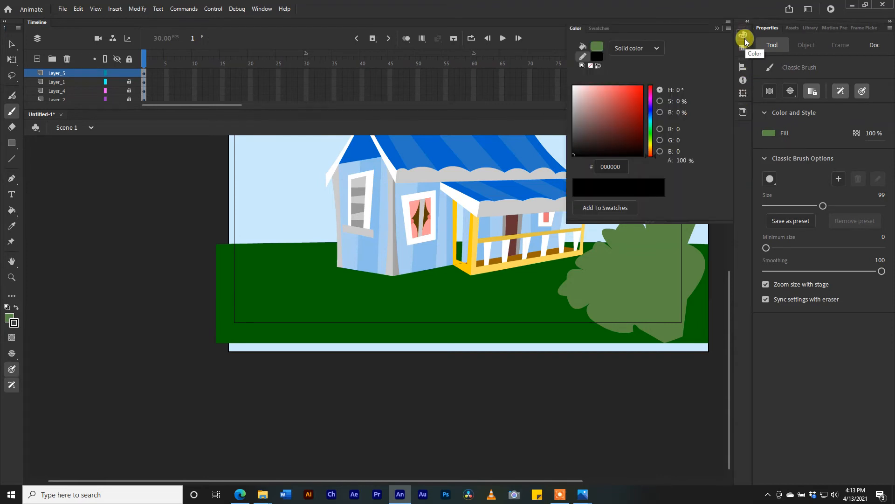
{"action": "left_click", "coordinate": [594, 46]}
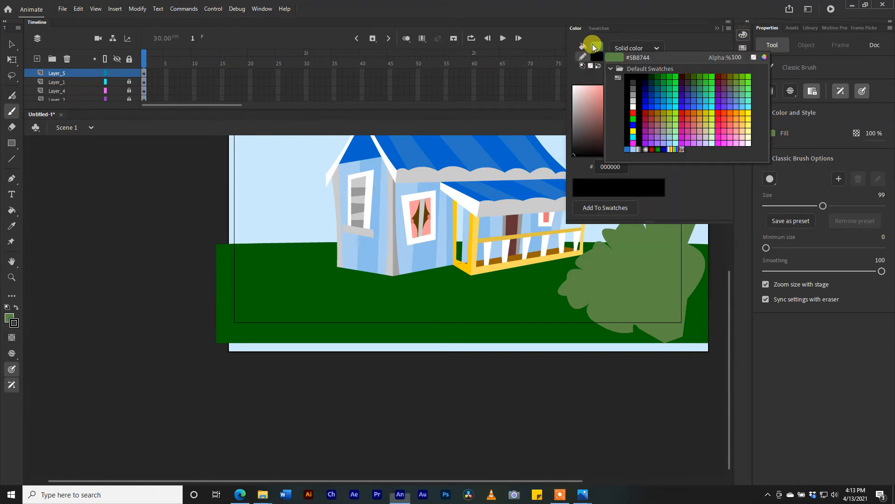
{"action": "left_click", "coordinate": [589, 45]}
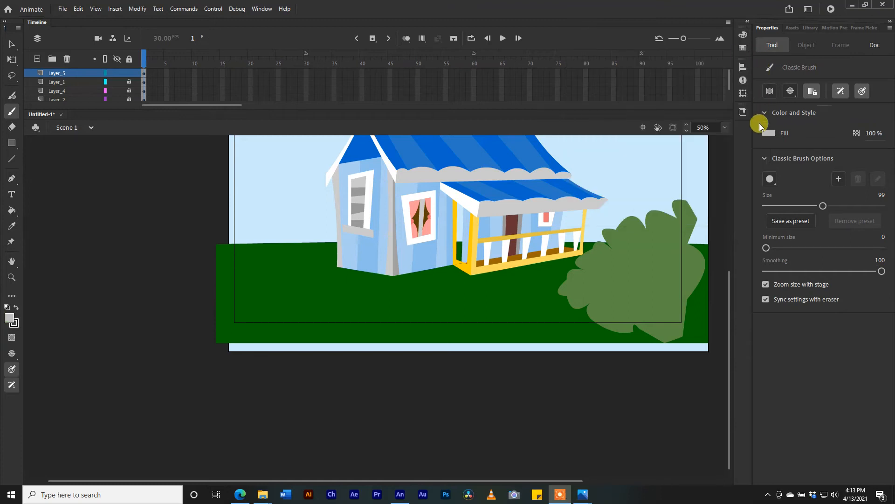
{"action": "left_click", "coordinate": [9, 318]}
{"action": "left_click", "coordinate": [254, 280]}
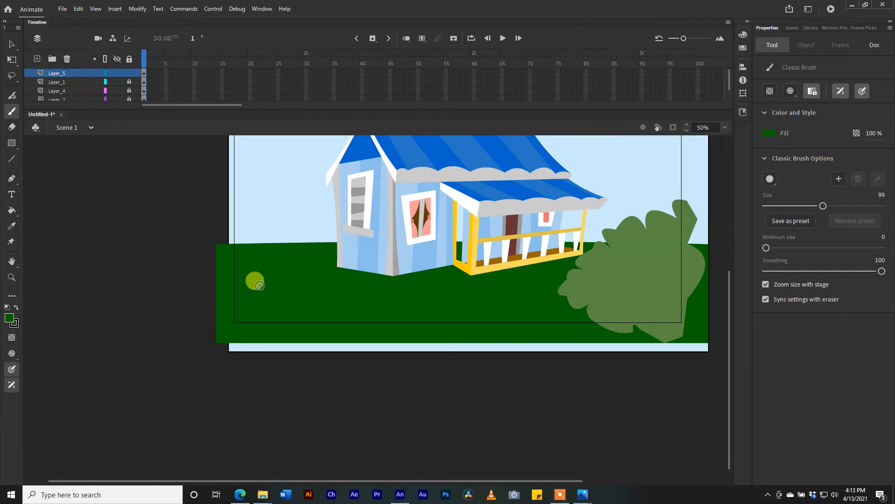
{"action": "left_click", "coordinate": [7, 319]}
{"action": "left_click", "coordinate": [606, 273]}
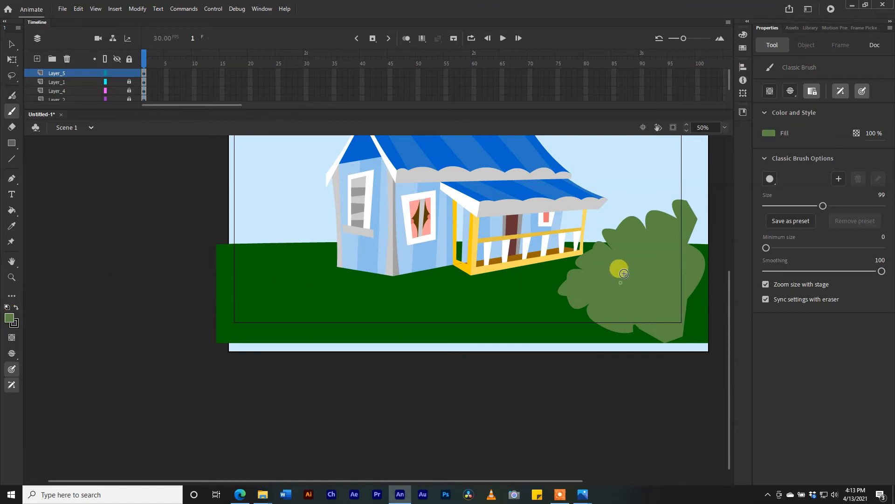
Step: Try shading the bush with a large Classic Brush stroke in dark green, and undo it
{"action": "left_click", "coordinate": [772, 135]}
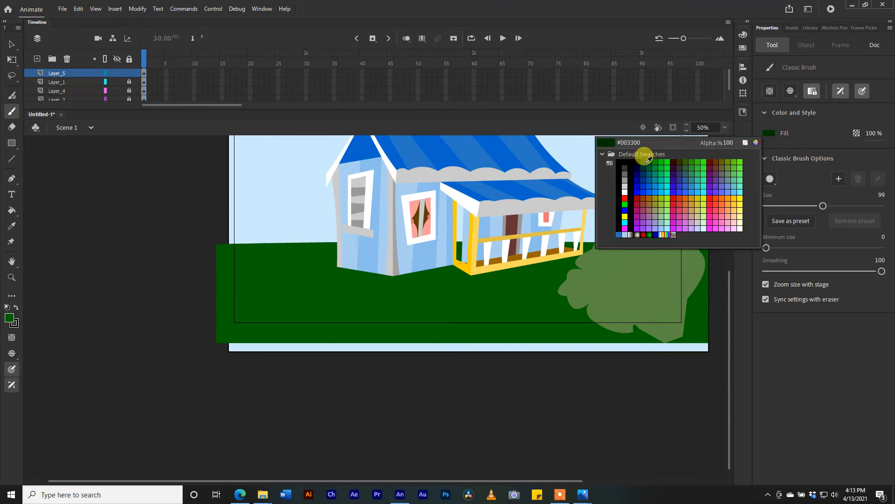
{"action": "mouse_move", "coordinate": [649, 261]}
{"action": "left_mouse_down"}
{"action": "mouse_move", "coordinate": [634, 248]}
{"action": "mouse_move", "coordinate": [606, 266]}
{"action": "mouse_move", "coordinate": [623, 289]}
{"action": "left_mouse_up"}
{"action": "key", "text": "ctrl+z"}
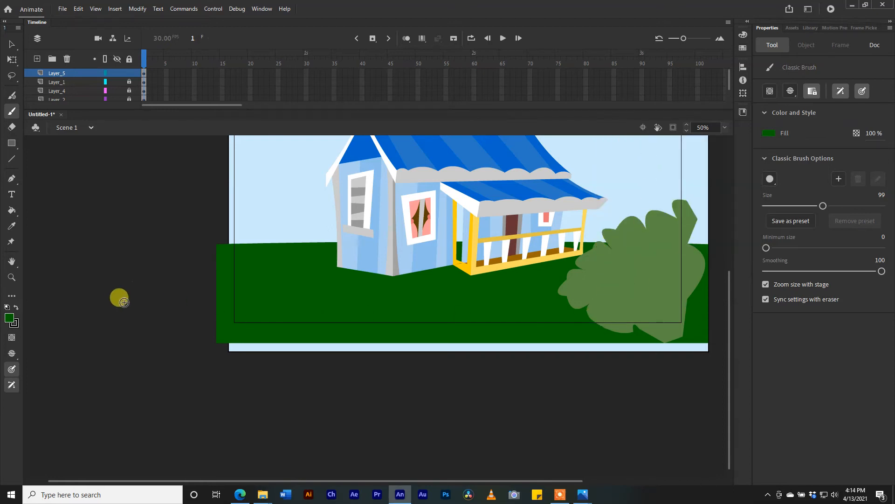
Step: Reduce the Classic Brush size to 7, try thin dark green leaf strokes on the bush, and undo them
{"action": "left_click_drag", "start_coordinate": [779, 205], "coordinate": [770, 206]}
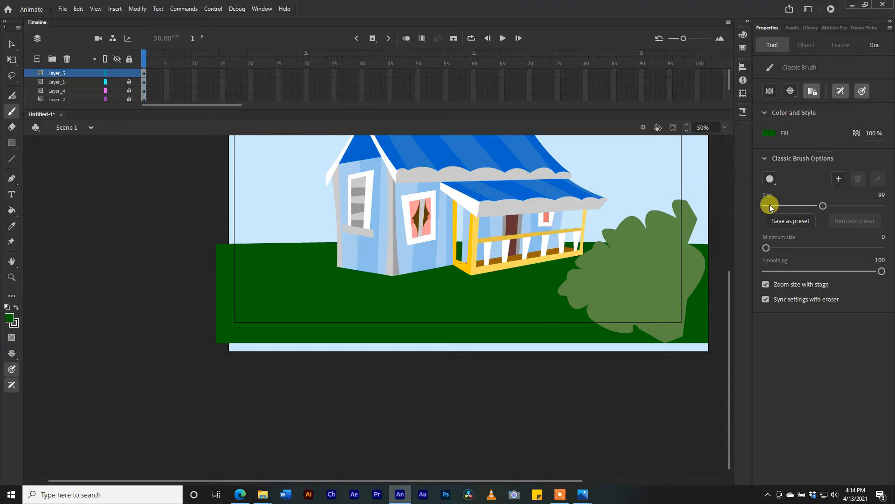
{"action": "mouse_move", "coordinate": [639, 257]}
{"action": "left_mouse_down"}
{"action": "mouse_move", "coordinate": [598, 275]}
{"action": "mouse_move", "coordinate": [635, 279]}
{"action": "left_mouse_up"}
{"action": "key", "text": "ctrl+z"}
{"action": "key", "text": "ctrl+z"}
{"action": "key", "text": "ctrl+z"}
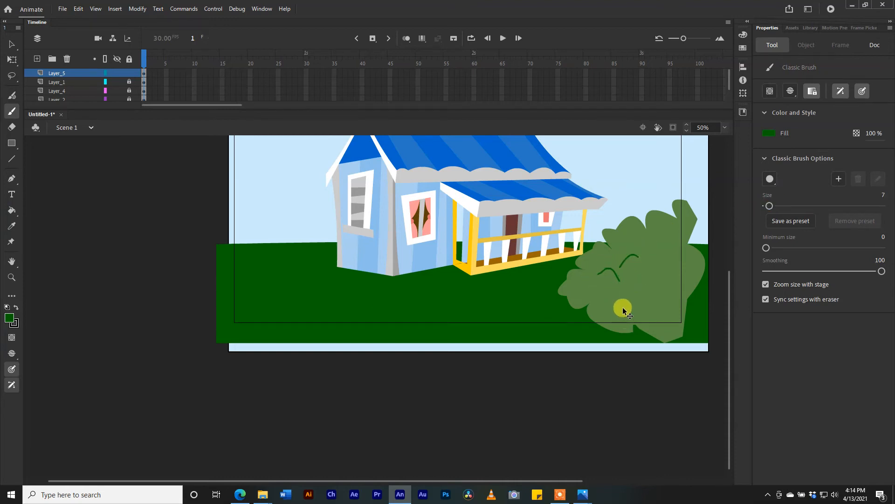
Step: Change the brush's fill color to the muted dark green #456F28
{"action": "left_click", "coordinate": [743, 35]}
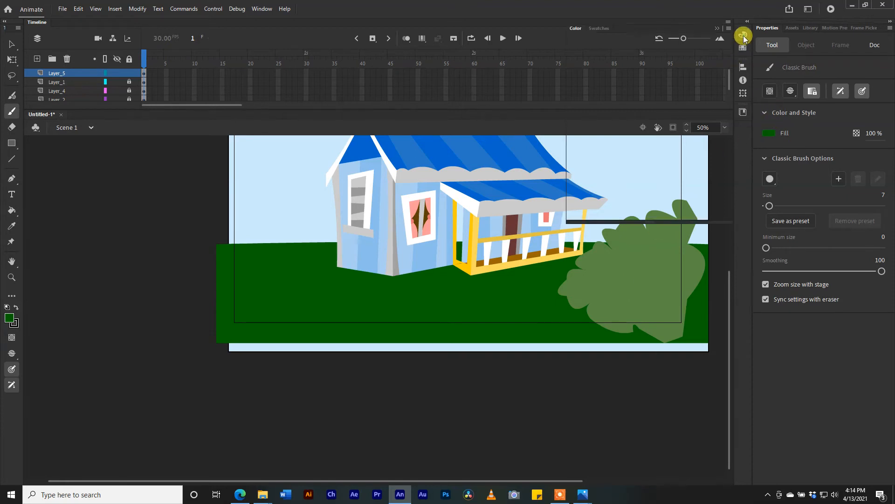
{"action": "left_click_drag", "start_coordinate": [625, 134], "coordinate": [617, 125]}
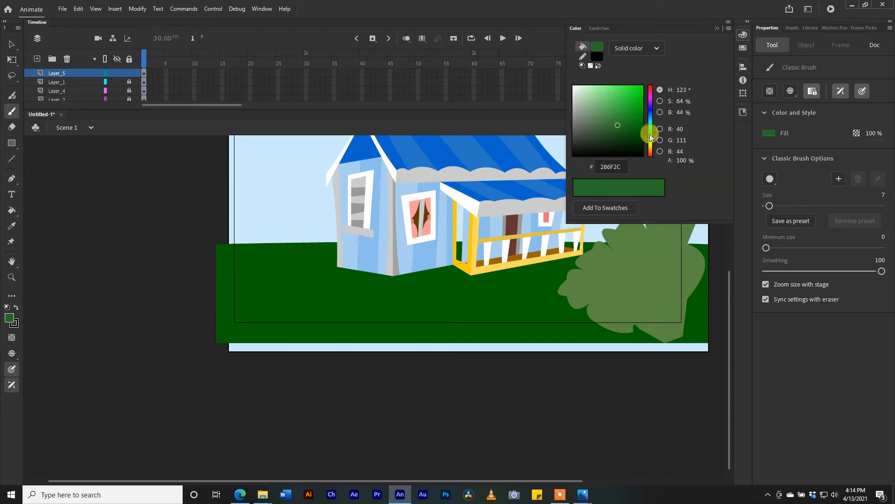
{"action": "left_click_drag", "start_coordinate": [648, 135], "coordinate": [649, 137]}
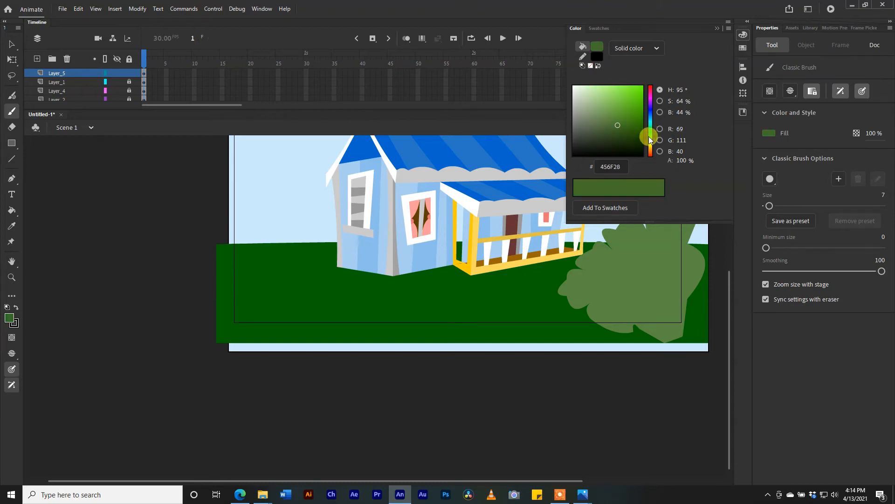
Step: Paint short curved leaf strokes across the upper and porch-facing parts of the bush with the Classic Brush
{"action": "left_click", "coordinate": [597, 274]}
{"action": "mouse_move", "coordinate": [589, 279]}
{"action": "left_mouse_down"}
{"action": "mouse_move", "coordinate": [629, 276]}
{"action": "mouse_move", "coordinate": [646, 254]}
{"action": "mouse_move", "coordinate": [624, 246]}
{"action": "left_mouse_up"}
{"action": "left_click_drag", "start_coordinate": [625, 282], "coordinate": [607, 293]}
{"action": "left_click_drag", "start_coordinate": [613, 255], "coordinate": [605, 252]}
{"action": "left_click_drag", "start_coordinate": [600, 285], "coordinate": [570, 290]}
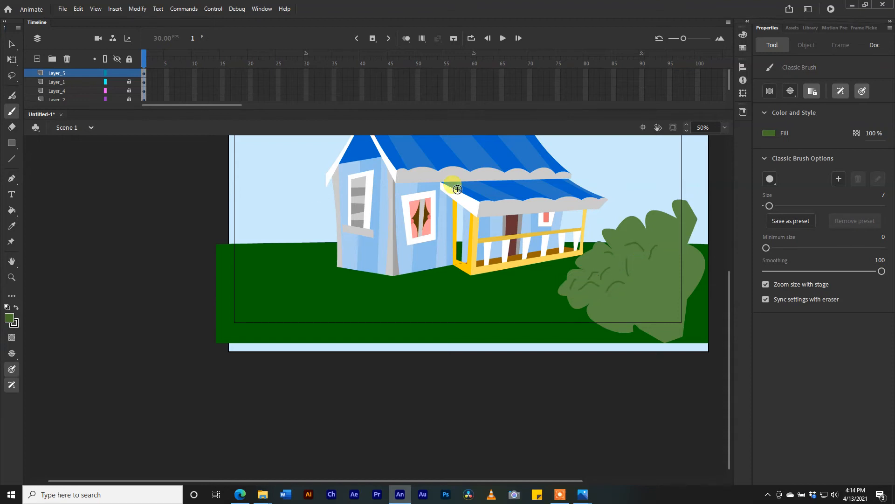
Step: Lock the bush layer, Layer_5, and insert a new layer above it
{"action": "scroll", "coordinate": [536, 168], "scroll_direction": "up", "scroll_amount": 3}
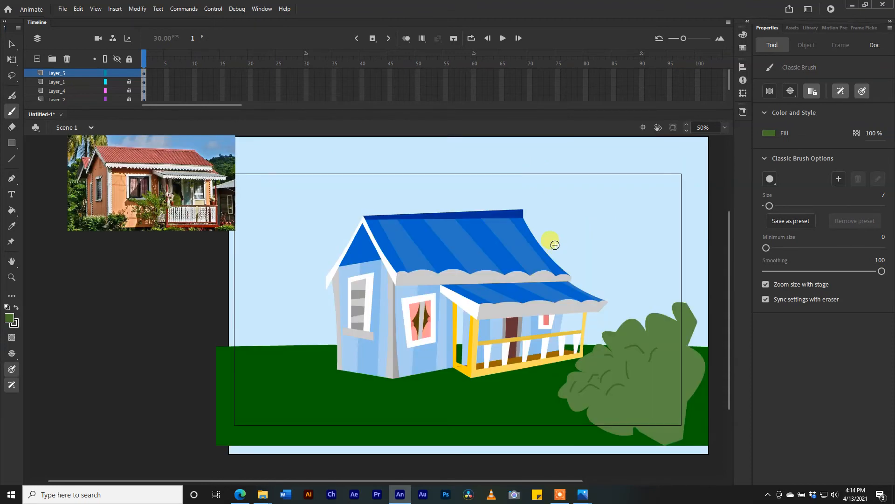
{"action": "left_click", "coordinate": [11, 43]}
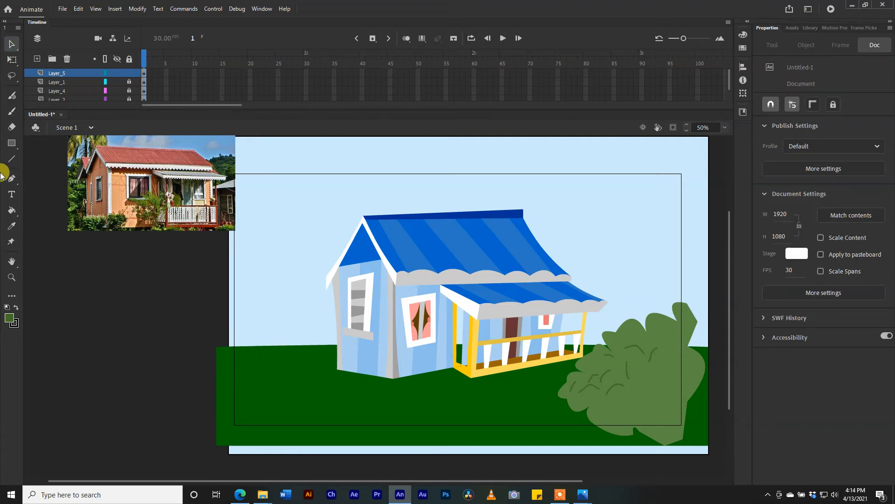
{"action": "left_click", "coordinate": [11, 159]}
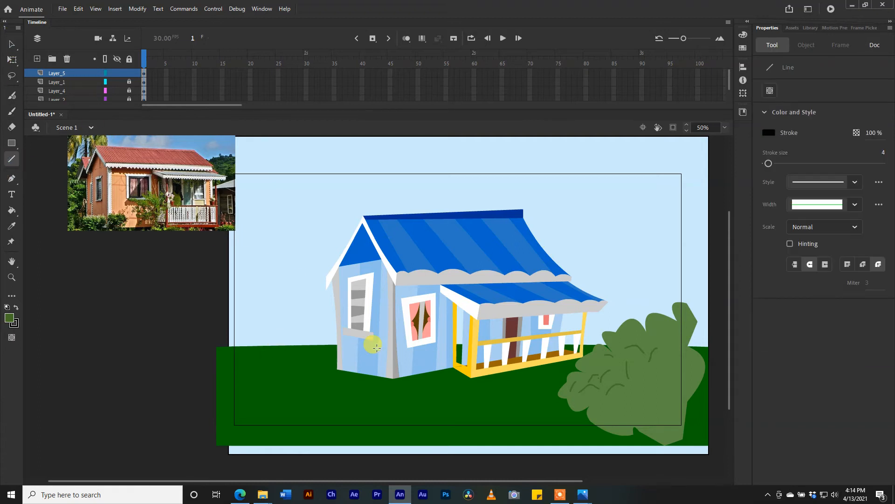
{"action": "left_click", "coordinate": [130, 73]}
{"action": "right_click", "coordinate": [85, 73]}
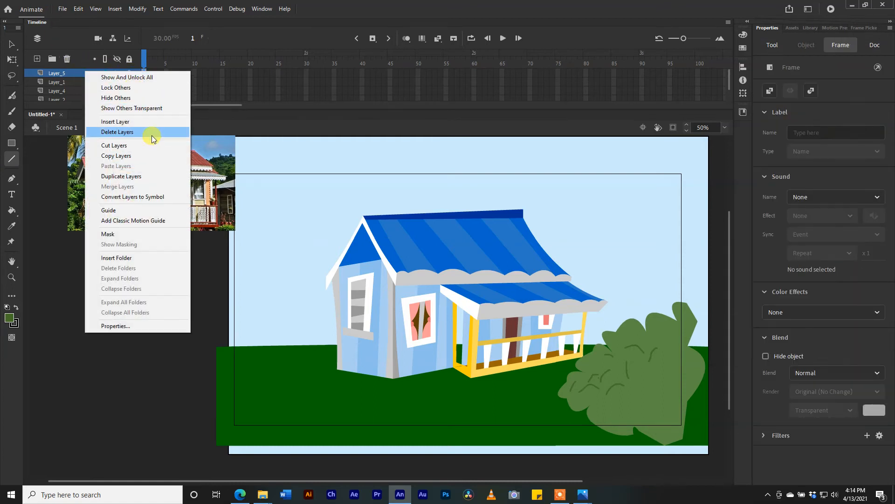
{"action": "left_click", "coordinate": [151, 123]}
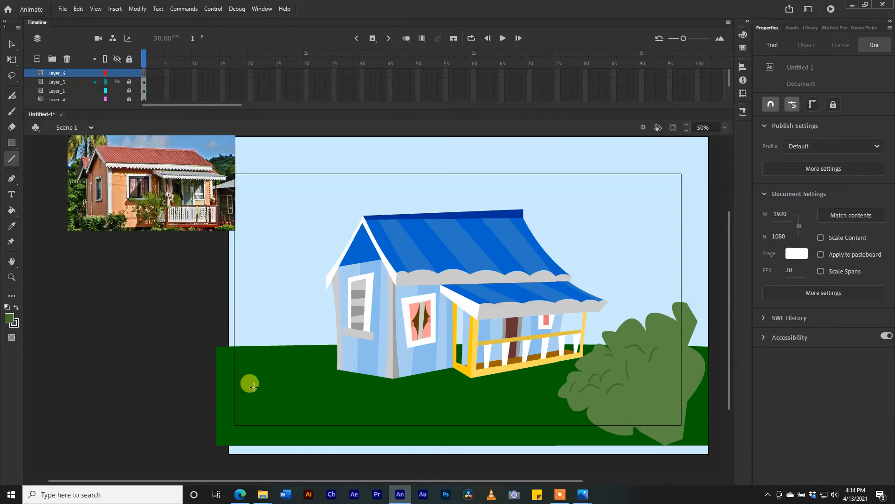
Step: Set the Line tool's stroke size to 10 and draw a tall, tapering tree trunk outline left of the house
{"action": "left_click_drag", "start_coordinate": [222, 411], "coordinate": [292, 232]}
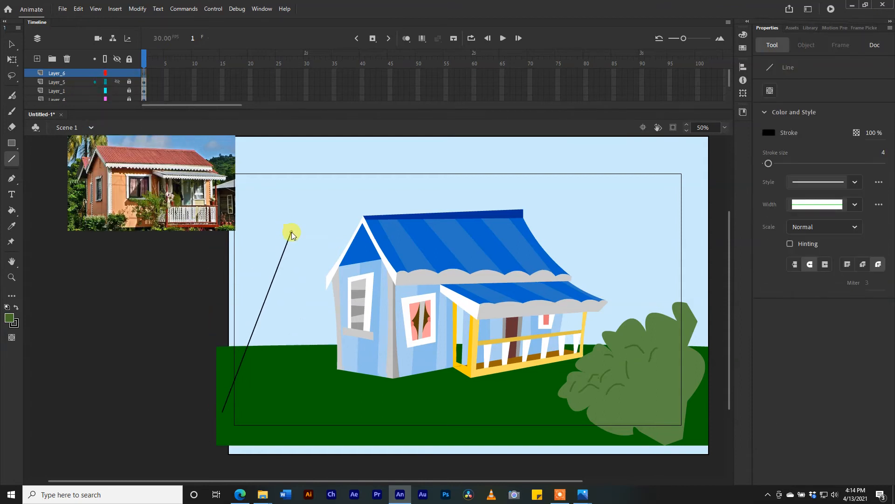
{"action": "key", "text": "ctrl+z"}
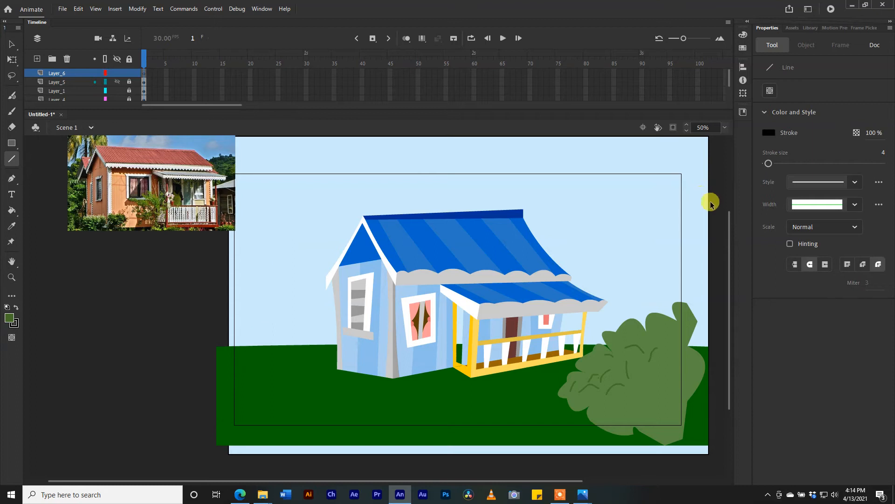
{"action": "left_click_drag", "start_coordinate": [772, 164], "coordinate": [773, 164]}
{"action": "mouse_move", "coordinate": [228, 422]}
{"action": "left_mouse_down"}
{"action": "mouse_move", "coordinate": [274, 233]}
{"action": "mouse_move", "coordinate": [261, 432]}
{"action": "left_mouse_up"}
{"action": "left_click_drag", "start_coordinate": [261, 432], "coordinate": [227, 434]}
Step: Bend both sides of the trunk outline into curves and move its tip toward the house roof
{"action": "left_click", "coordinate": [12, 44]}
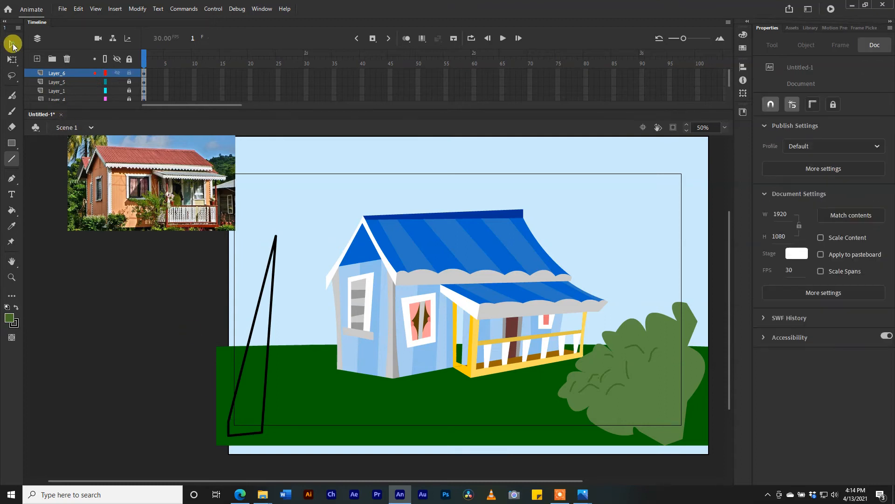
{"action": "mouse_move", "coordinate": [261, 299]}
{"action": "left_mouse_down"}
{"action": "mouse_move", "coordinate": [239, 286]}
{"action": "mouse_move", "coordinate": [236, 317]}
{"action": "mouse_move", "coordinate": [256, 306]}
{"action": "left_mouse_up"}
{"action": "left_click_drag", "start_coordinate": [276, 235], "coordinate": [301, 239]}
Step: Draw a line from the trunk's tip down across the house's front wall and bend it into an arched frond edge
{"action": "left_click", "coordinate": [10, 160]}
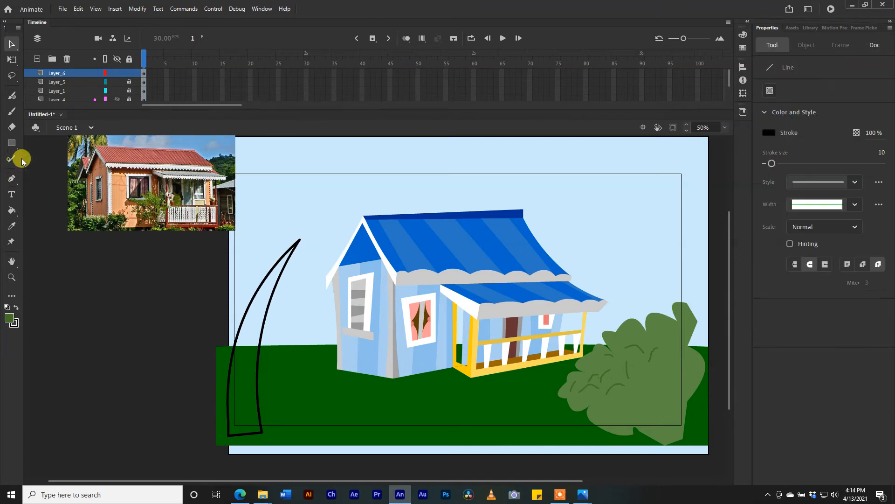
{"action": "left_click_drag", "start_coordinate": [299, 240], "coordinate": [389, 322]}
{"action": "left_click", "coordinate": [12, 43]}
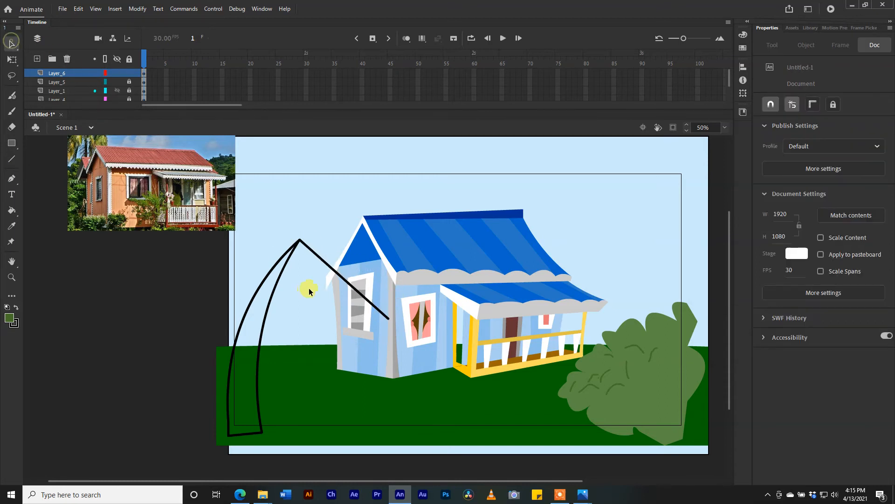
{"action": "left_click_drag", "start_coordinate": [332, 271], "coordinate": [344, 220]}
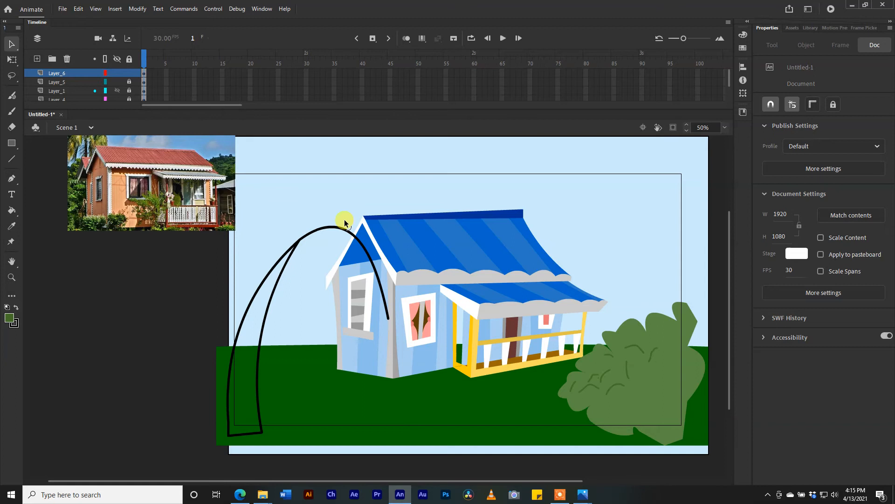
Step: Draw a zigzag of straight lines under the arch, from the trunk's tip to the arch's lower end, to close the frond
{"action": "left_click", "coordinate": [12, 158]}
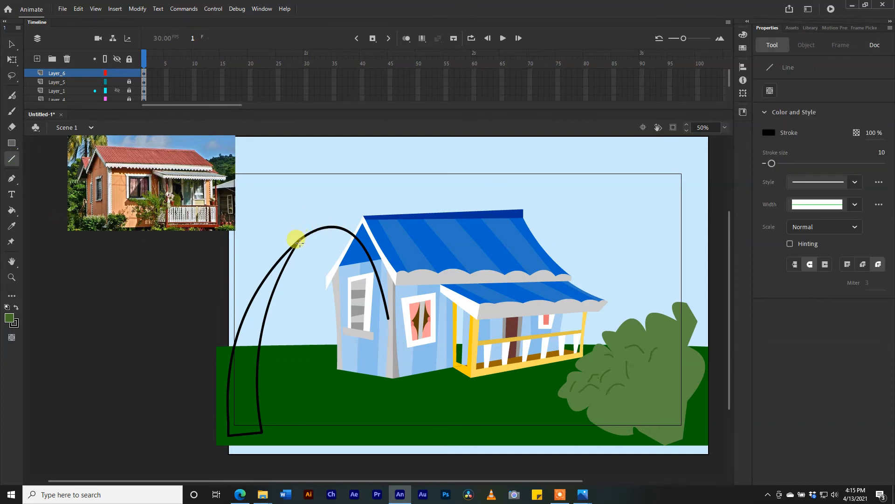
{"action": "left_click_drag", "start_coordinate": [335, 256], "coordinate": [340, 254]}
{"action": "left_click_drag", "start_coordinate": [341, 255], "coordinate": [347, 284]}
{"action": "mouse_move", "coordinate": [348, 284]}
{"action": "left_mouse_down"}
{"action": "mouse_move", "coordinate": [359, 263]}
{"action": "mouse_move", "coordinate": [363, 295]}
{"action": "mouse_move", "coordinate": [373, 287]}
{"action": "left_mouse_up"}
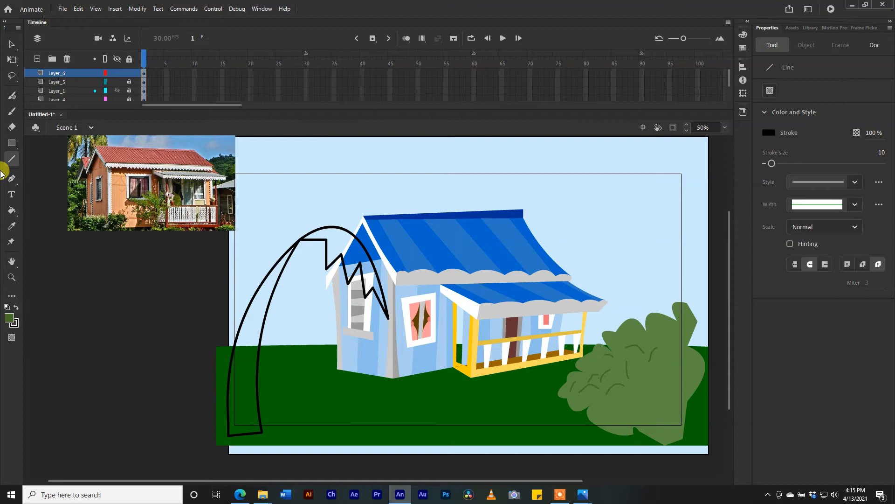
Step: Try bending the first zigzag segments of the frond near the trunk's tip, and undo those bends
{"action": "left_click", "coordinate": [11, 210]}
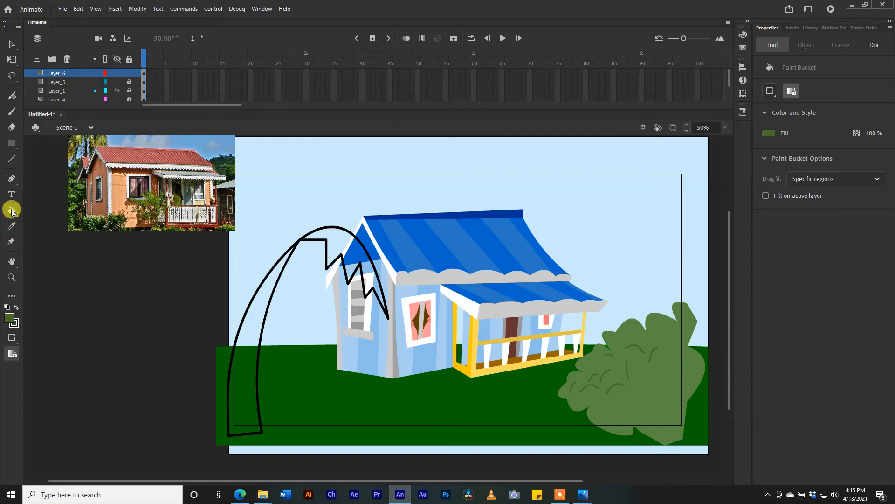
{"action": "left_click", "coordinate": [11, 44]}
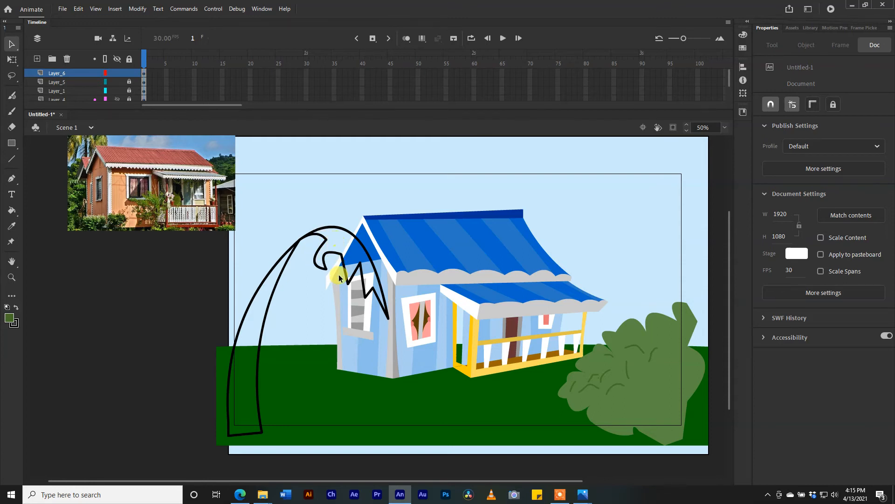
{"action": "key", "text": "ctrl+z"}
{"action": "key", "text": "ctrl+z"}
{"action": "key", "text": "ctrl+z"}
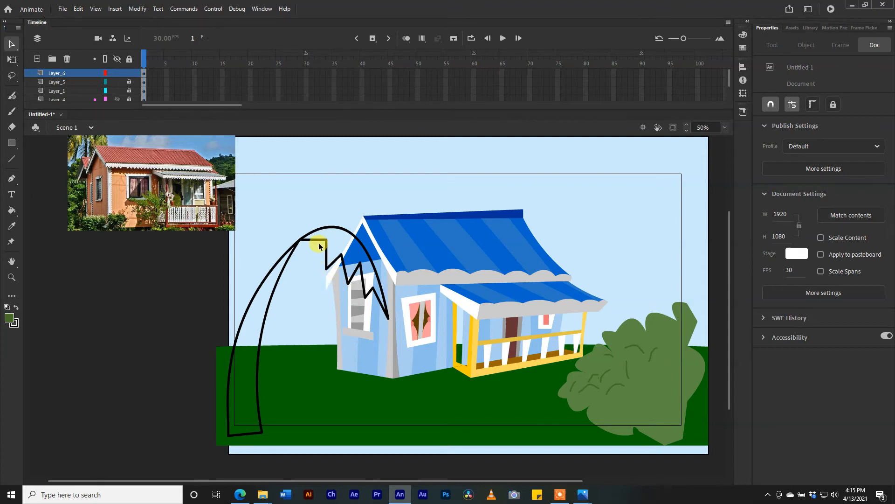
Step: Bend the frond's zigzag segments into curved, pointed leaflets and adjust its lower tip
{"action": "left_click_drag", "start_coordinate": [315, 240], "coordinate": [349, 263]}
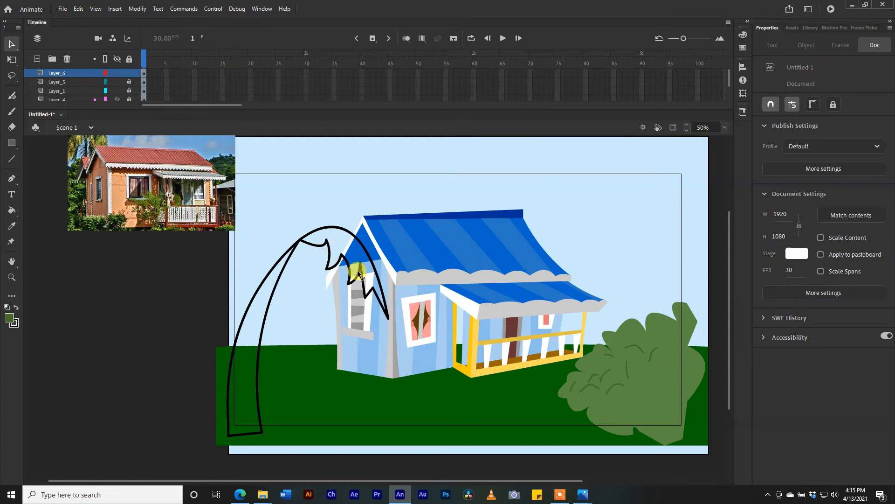
{"action": "mouse_move", "coordinate": [362, 282]}
{"action": "left_mouse_down"}
{"action": "mouse_move", "coordinate": [368, 300]}
{"action": "mouse_move", "coordinate": [374, 287]}
{"action": "left_mouse_up"}
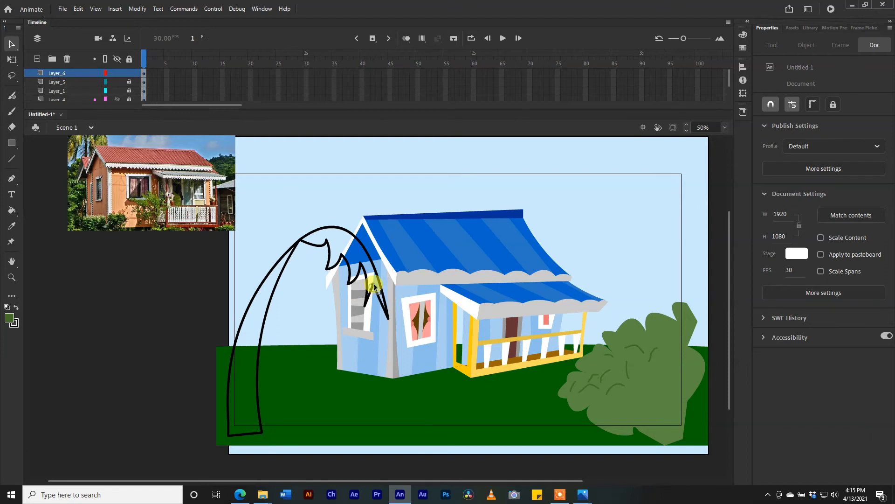
{"action": "left_click", "coordinate": [378, 299]}
{"action": "left_click", "coordinate": [386, 319]}
{"action": "mouse_move", "coordinate": [386, 319]}
{"action": "left_mouse_down"}
{"action": "mouse_move", "coordinate": [378, 322]}
{"action": "mouse_move", "coordinate": [386, 319]}
{"action": "left_mouse_up"}
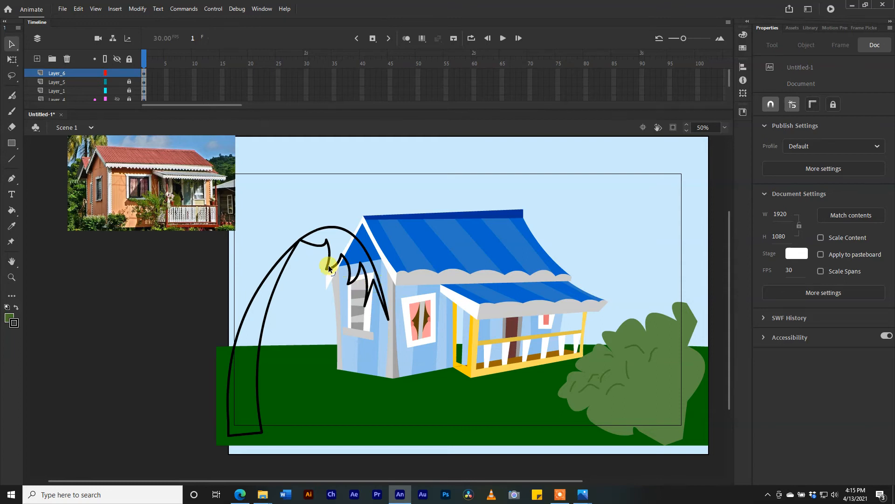
Step: Fill the palm frond with the Paint Bucket using light green #79B64F
{"action": "left_click", "coordinate": [10, 212]}
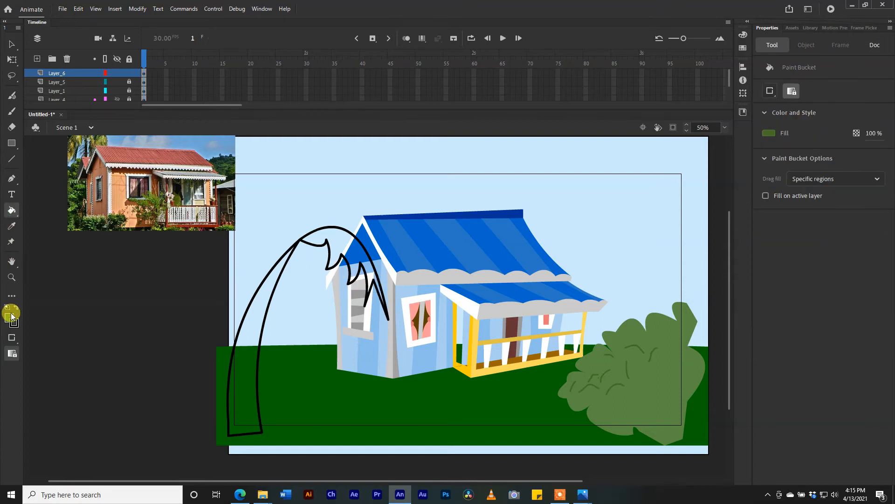
{"action": "left_click", "coordinate": [12, 318]}
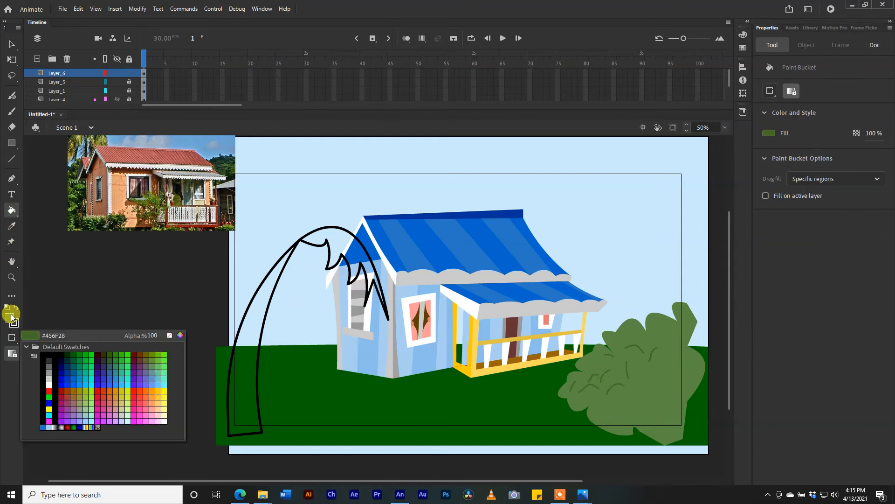
{"action": "left_click", "coordinate": [75, 353]}
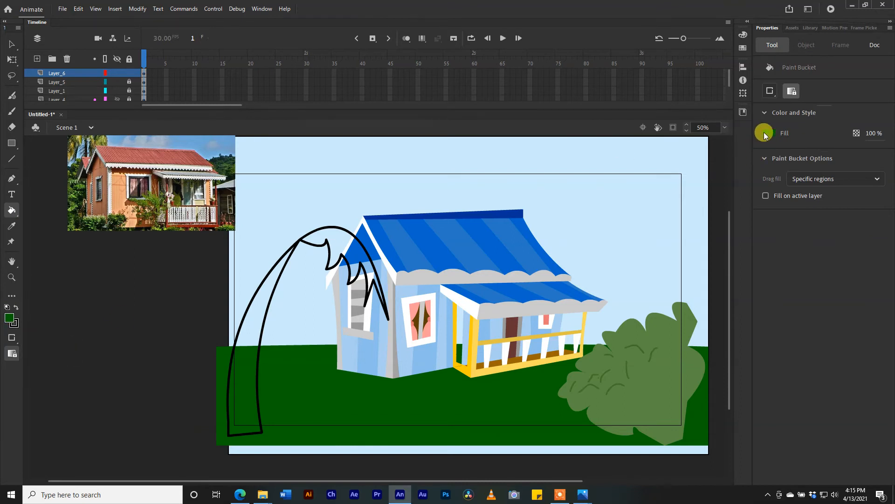
{"action": "left_click", "coordinate": [744, 35]}
{"action": "left_click", "coordinate": [612, 106]}
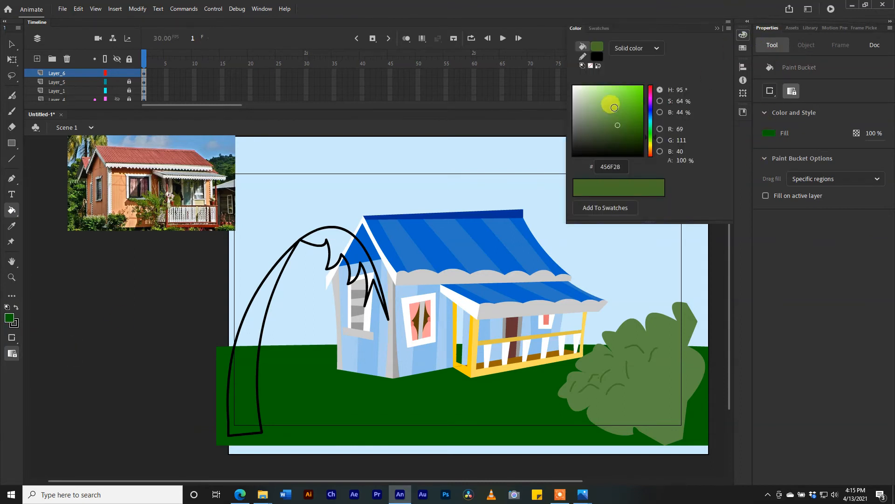
{"action": "left_click", "coordinate": [348, 251]}
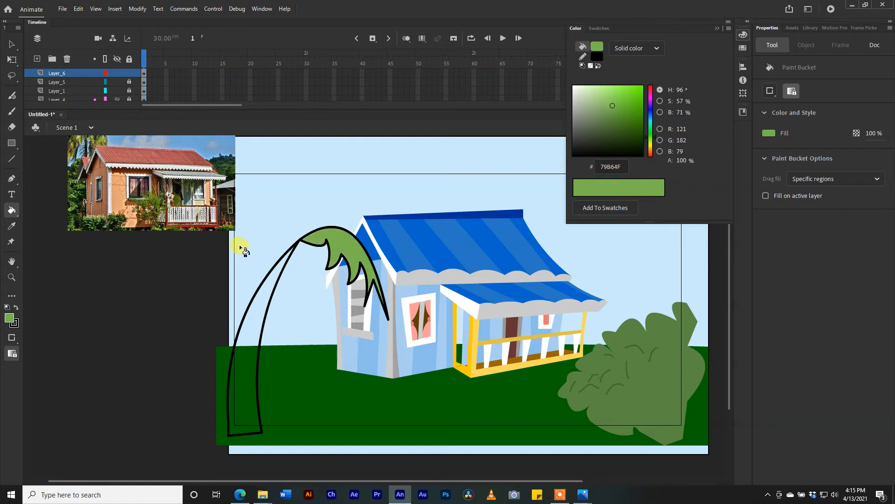
Step: Mix a dark, muted grey-olive fill colour and fill the palm trunk with it
{"action": "left_click", "coordinate": [650, 142]}
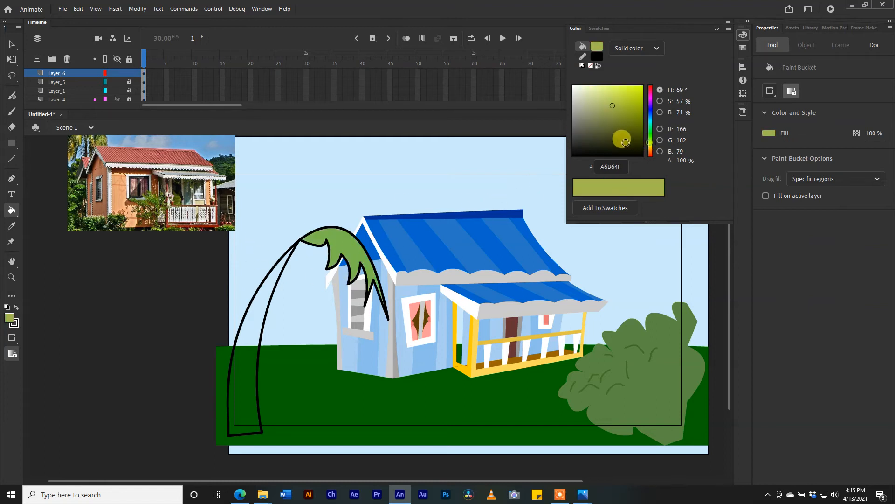
{"action": "left_click", "coordinate": [579, 136]}
{"action": "left_click", "coordinate": [580, 125]}
{"action": "left_click", "coordinate": [588, 120]}
{"action": "left_click", "coordinate": [586, 126]}
{"action": "left_click", "coordinate": [265, 301]}
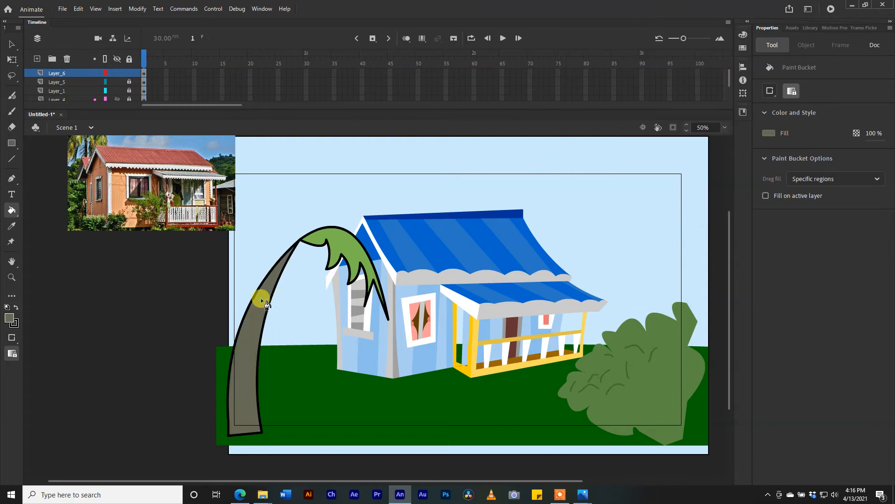
Step: Draw five straight lines across the palm trunk at intervals to divide it into bands
{"action": "left_click", "coordinate": [11, 159]}
{"action": "mouse_move", "coordinate": [257, 265]}
{"action": "left_mouse_down"}
{"action": "mouse_move", "coordinate": [289, 288]}
{"action": "mouse_move", "coordinate": [276, 339]}
{"action": "left_mouse_up"}
{"action": "left_click_drag", "start_coordinate": [222, 375], "coordinate": [283, 375]}
{"action": "left_click_drag", "start_coordinate": [229, 407], "coordinate": [278, 407]}
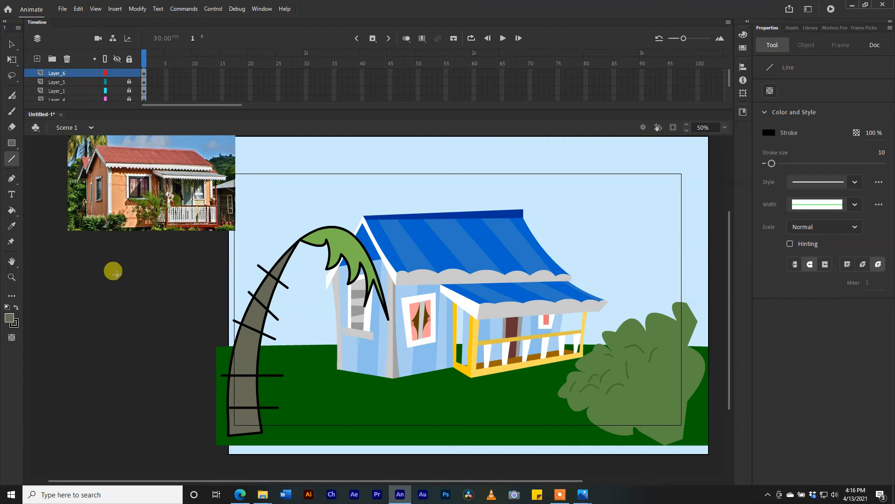
Step: Fill alternate trunk bands with lighter grey-olive #84886B and delete all the black outlines of the palm
{"action": "left_click", "coordinate": [11, 211]}
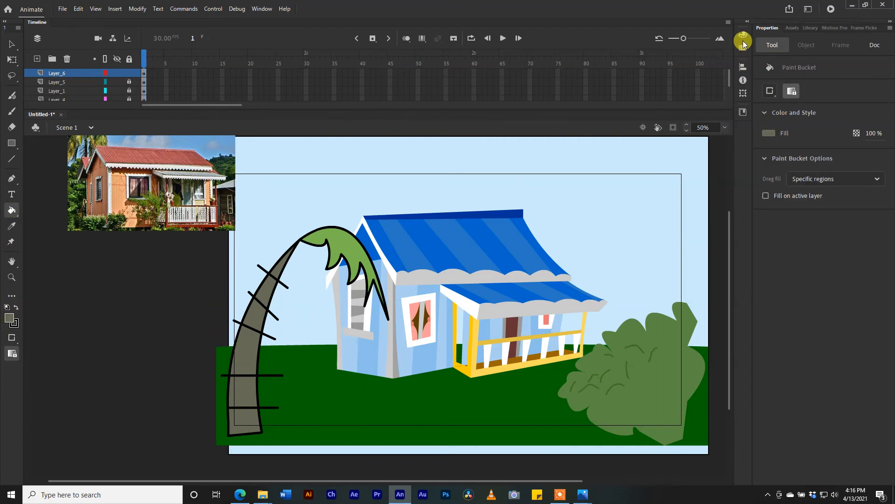
{"action": "left_click", "coordinate": [738, 69]}
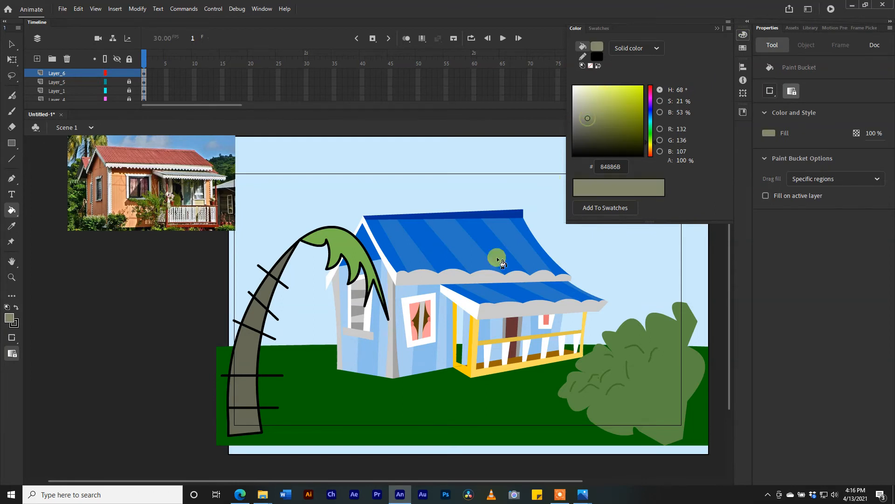
{"action": "left_click", "coordinate": [240, 393]}
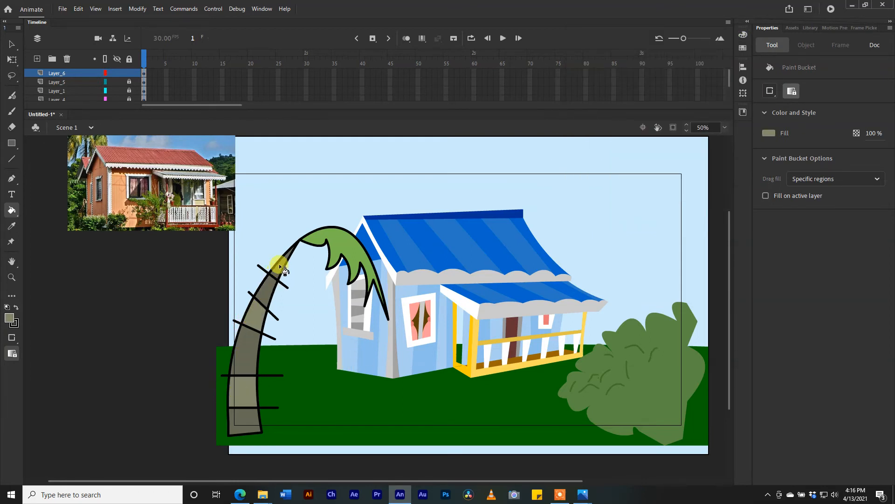
{"action": "left_click", "coordinate": [10, 46]}
{"action": "double_click", "coordinate": [261, 346]}
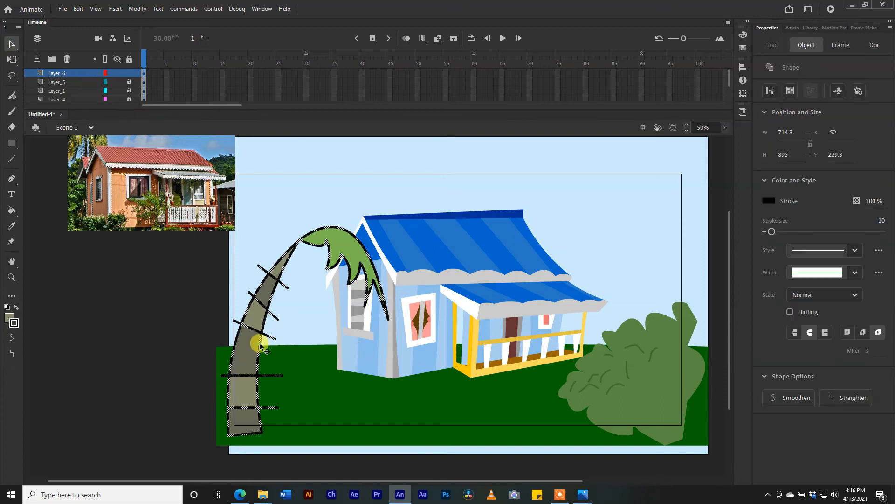
{"action": "key", "text": "Delete"}
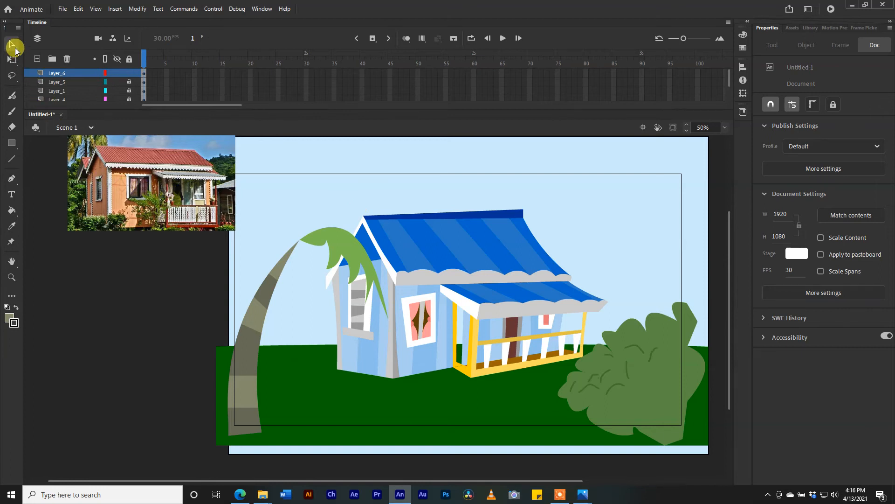
Step: Copy the green frond and paste a duplicate of it in the centre of the view
{"action": "left_click", "coordinate": [367, 260]}
{"action": "right_click", "coordinate": [365, 259]}
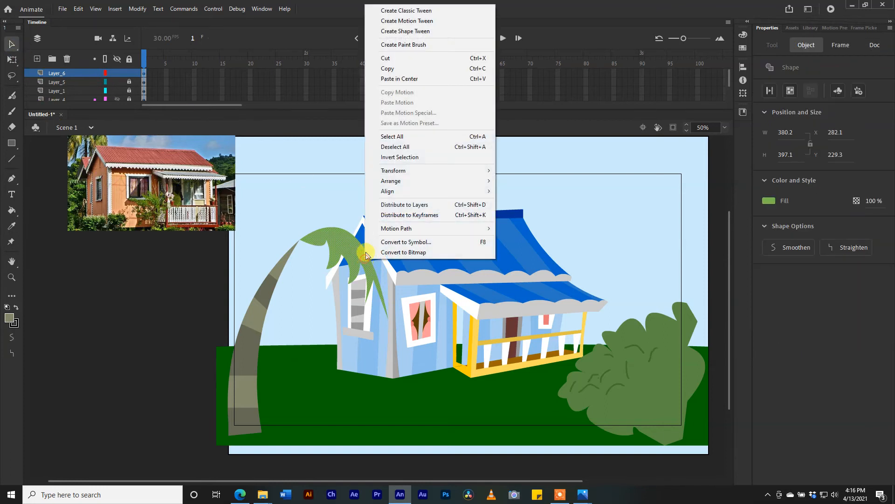
{"action": "left_click", "coordinate": [387, 69]}
{"action": "right_click", "coordinate": [168, 307]}
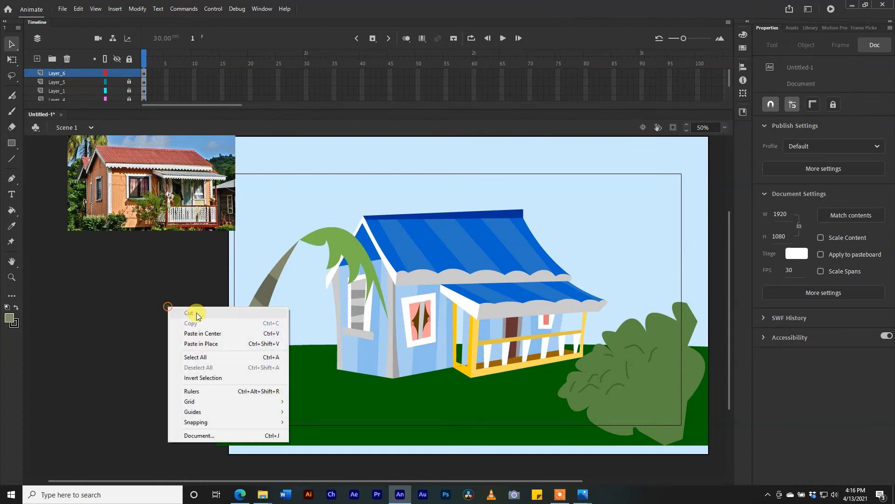
{"action": "left_click", "coordinate": [214, 333]}
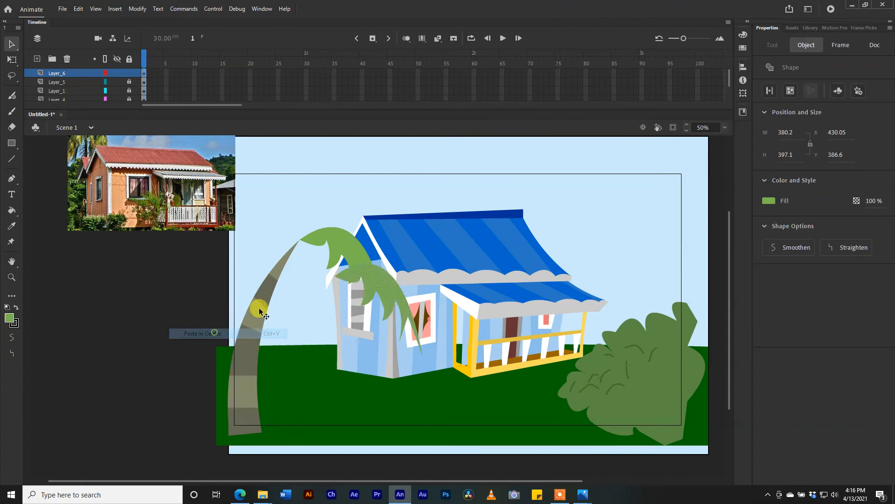
Step: Mirror the pasted frond with Free Transform, about 450 px wide, and attach it to the left side of the trunk's tip
{"action": "right_click", "coordinate": [385, 278]}
{"action": "mouse_move", "coordinate": [394, 192]}
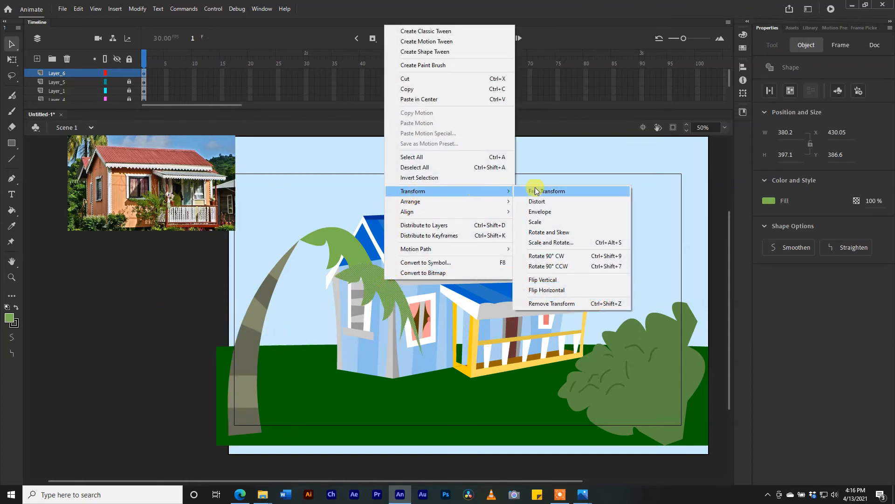
{"action": "left_click", "coordinate": [539, 192]}
{"action": "left_click_drag", "start_coordinate": [339, 310], "coordinate": [326, 328]}
{"action": "left_click_drag", "start_coordinate": [373, 292], "coordinate": [243, 255]}
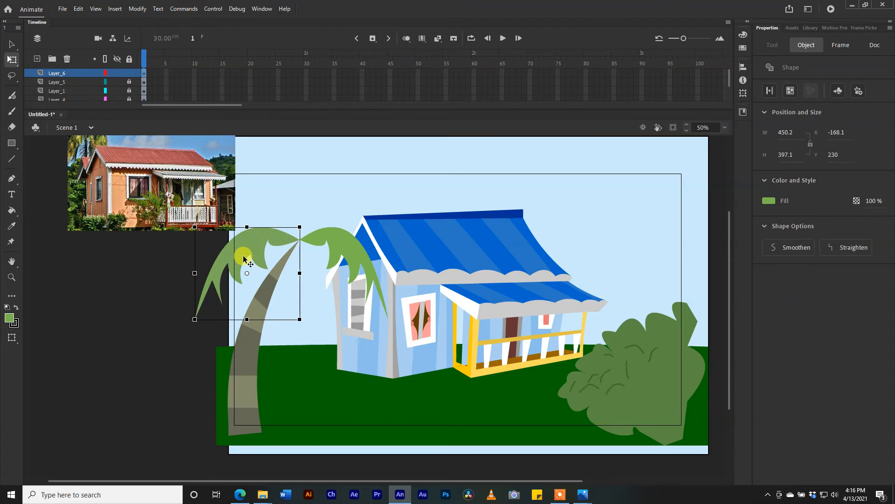
Step: Add two more frond copies, rotated and stretched to arch up and outward on both sides above the trunk's tip
{"action": "left_click_drag", "start_coordinate": [277, 260], "coordinate": [314, 368]}
{"action": "left_click_drag", "start_coordinate": [359, 345], "coordinate": [442, 186]}
{"action": "left_click_drag", "start_coordinate": [346, 189], "coordinate": [331, 207]}
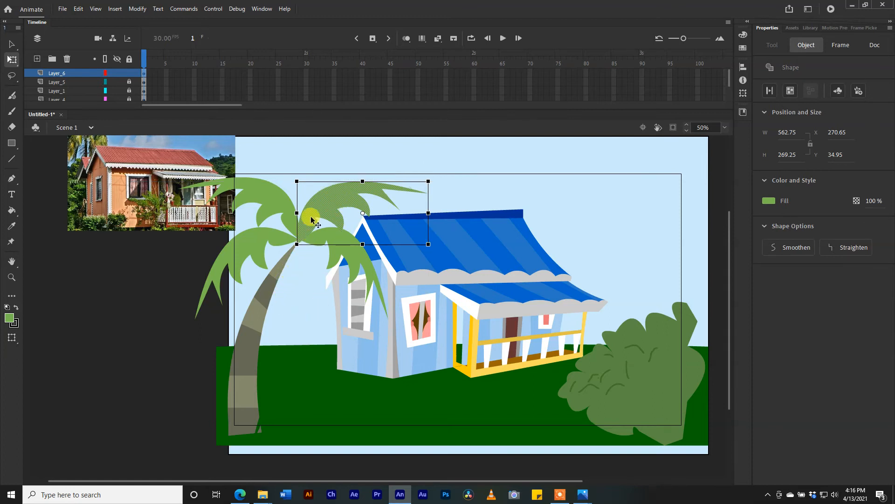
{"action": "left_click_drag", "start_coordinate": [315, 217], "coordinate": [319, 204]}
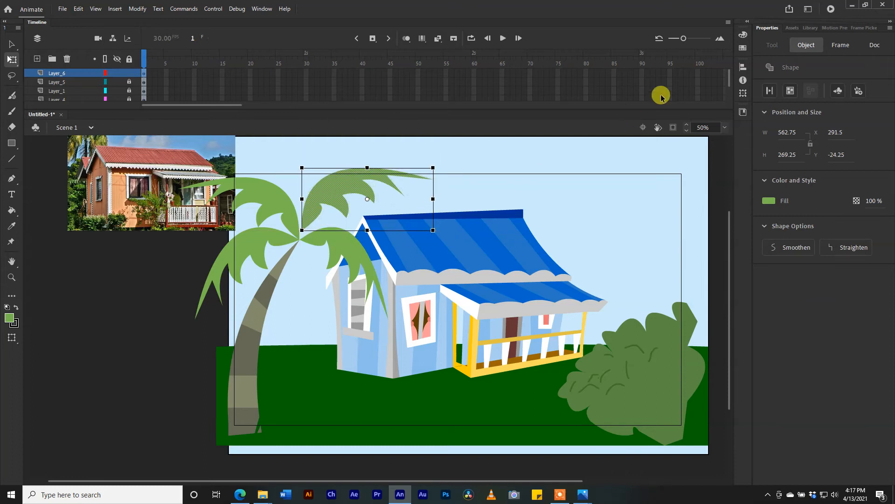
Step: Recolour the upper right frond a slightly darker green and lower it onto the trunk's tip
{"action": "left_click", "coordinate": [742, 36]}
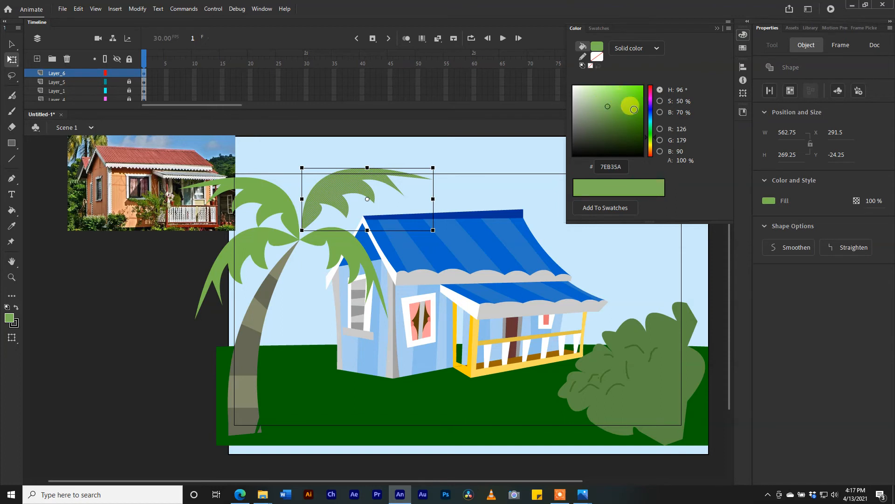
{"action": "left_click", "coordinate": [608, 111]}
{"action": "left_click", "coordinate": [307, 149]}
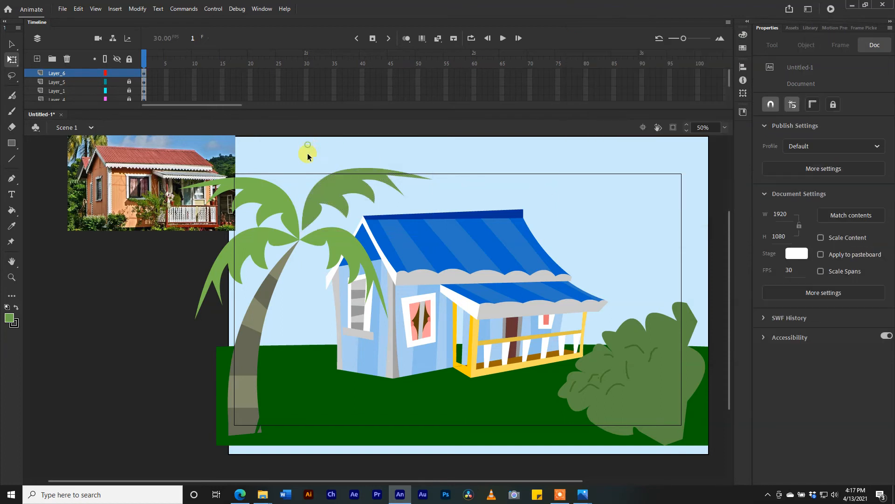
{"action": "left_click", "coordinate": [323, 195]}
{"action": "left_click_drag", "start_coordinate": [333, 189], "coordinate": [332, 192]}
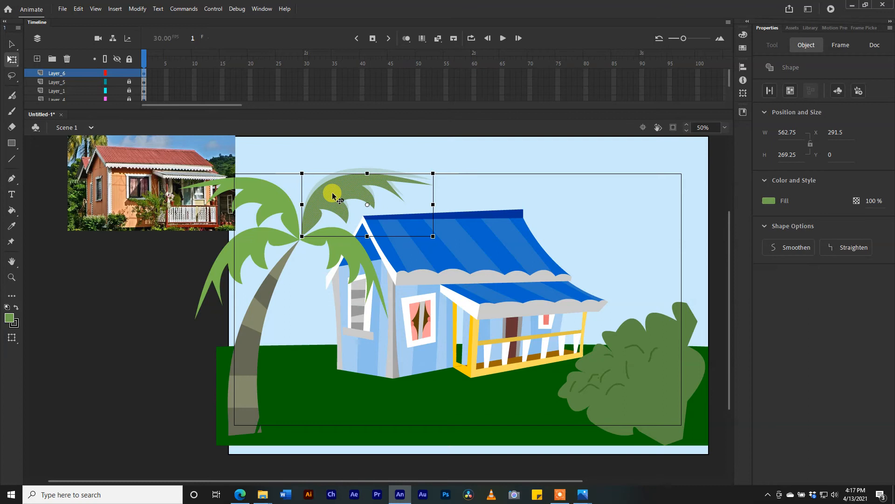
{"action": "left_click", "coordinate": [107, 327]}
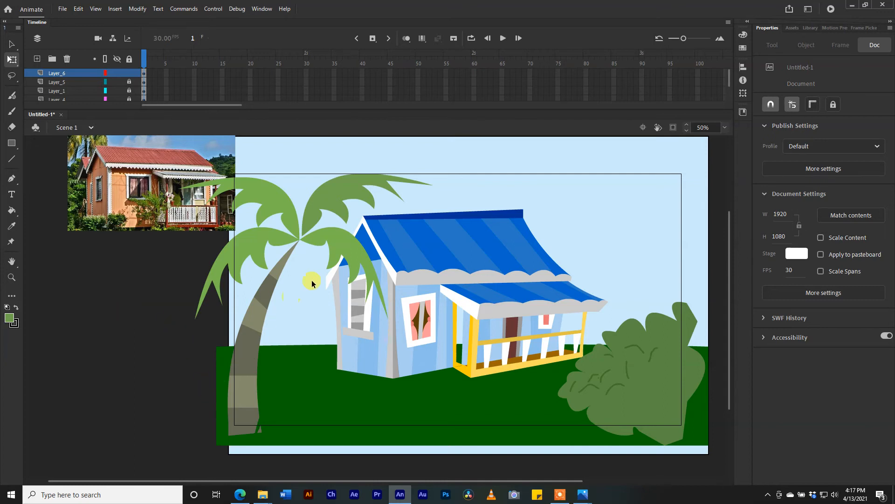
Step: Select the whole palm and convert it to a graphic symbol named "coconut tree"
{"action": "left_click", "coordinate": [144, 72]}
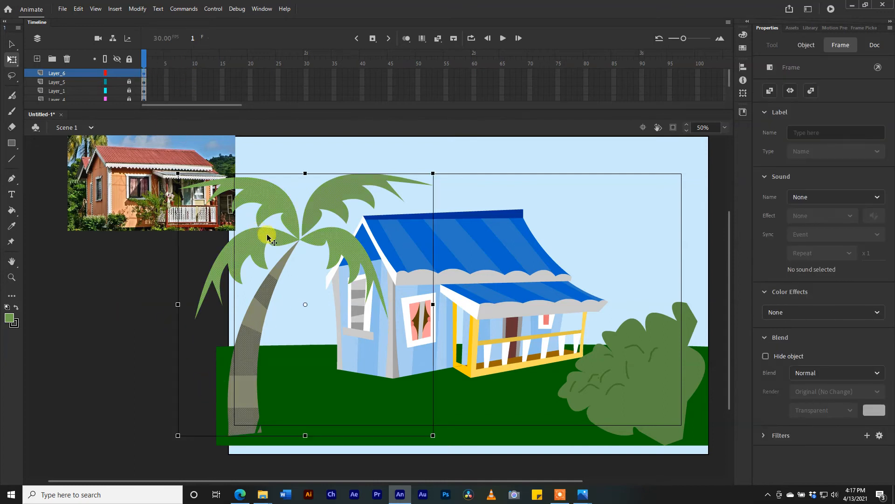
{"action": "right_click", "coordinate": [270, 231]}
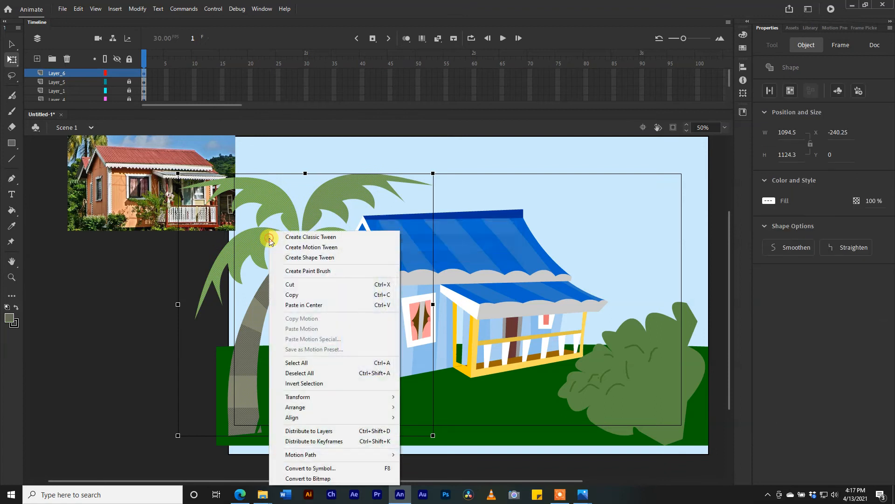
{"action": "left_click", "coordinate": [325, 467]}
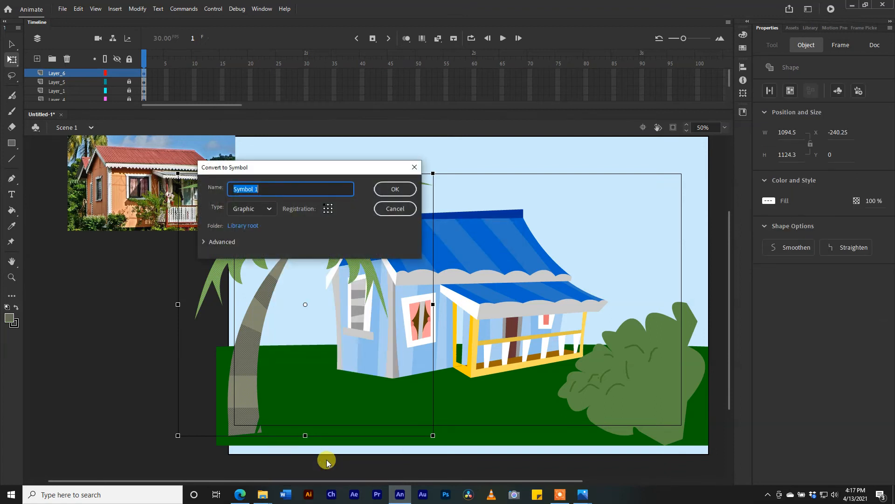
{"action": "type", "text": "coconut tree"}
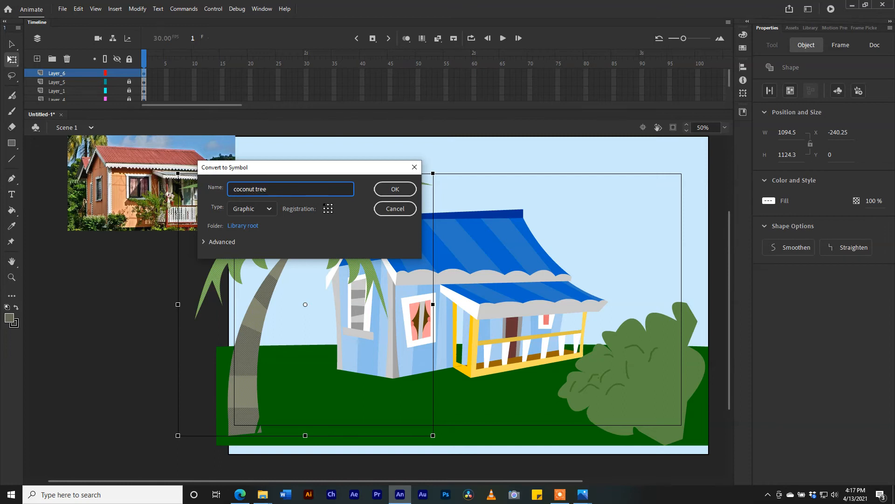
{"action": "key", "text": "Return"}
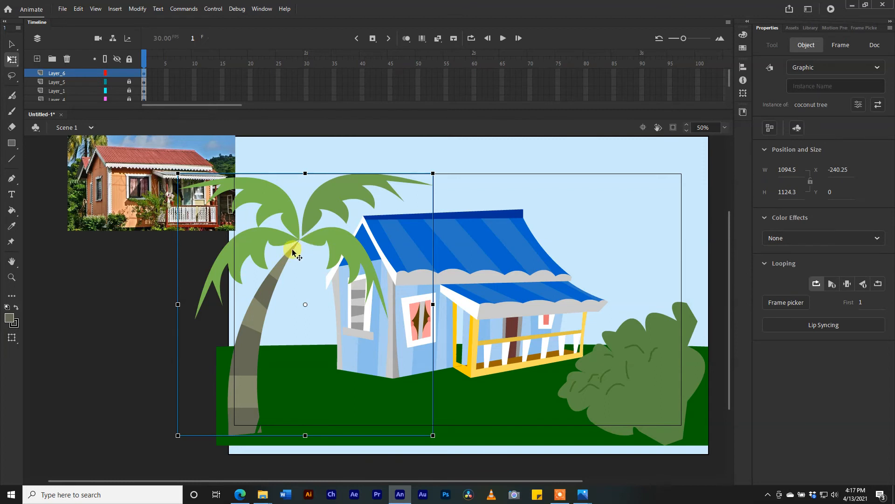
Step: Duplicate the coconut tree, shrink and mirror it to about 560 by 640 px, and place it above the bush
{"action": "left_click_drag", "start_coordinate": [289, 255], "coordinate": [578, 250]}
{"action": "left_click_drag", "start_coordinate": [474, 174], "coordinate": [529, 251]}
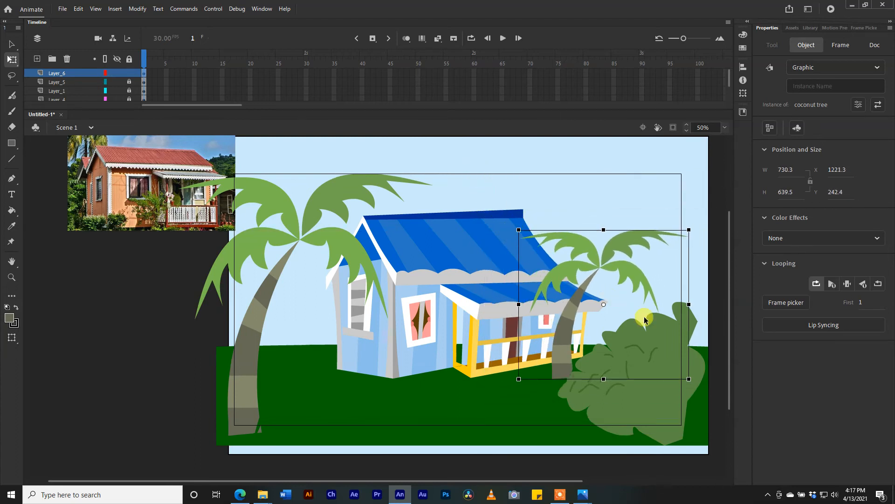
{"action": "left_click_drag", "start_coordinate": [690, 304], "coordinate": [538, 325]}
{"action": "left_click_drag", "start_coordinate": [634, 326], "coordinate": [629, 294]}
Step: Cut the small coconut tree and paste it in place on Layer_3
{"action": "right_click", "coordinate": [629, 295]}
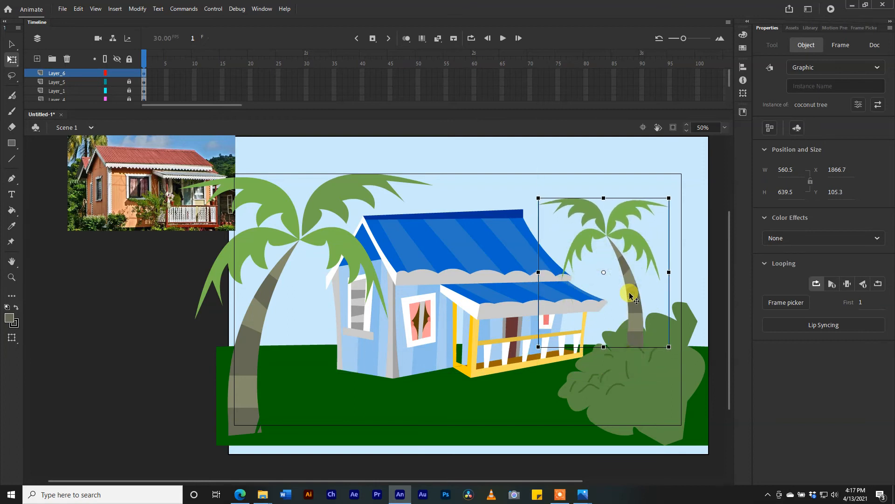
{"action": "left_click", "coordinate": [647, 155]}
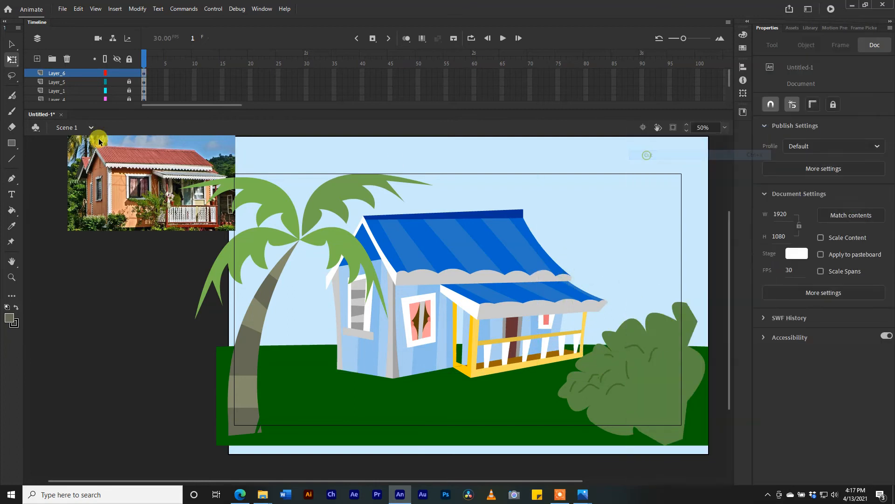
{"action": "scroll", "coordinate": [76, 94], "scroll_direction": "down", "scroll_amount": 2}
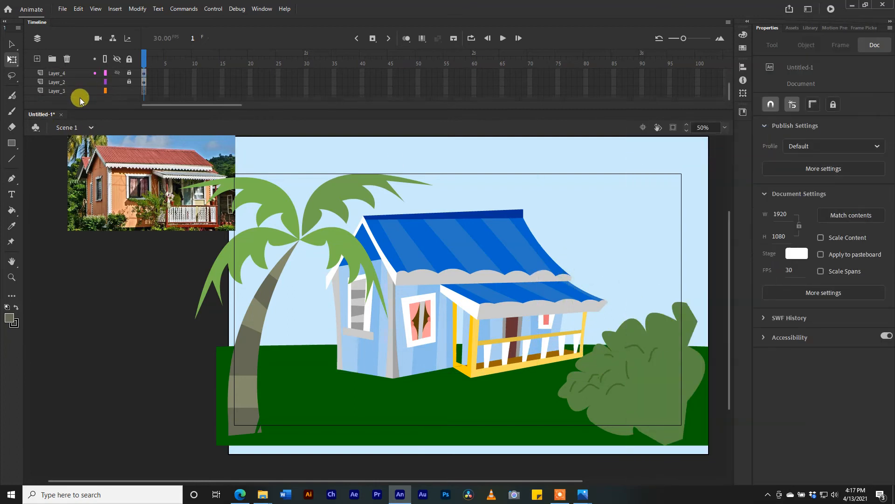
{"action": "left_click", "coordinate": [143, 91]}
{"action": "right_click", "coordinate": [144, 288]}
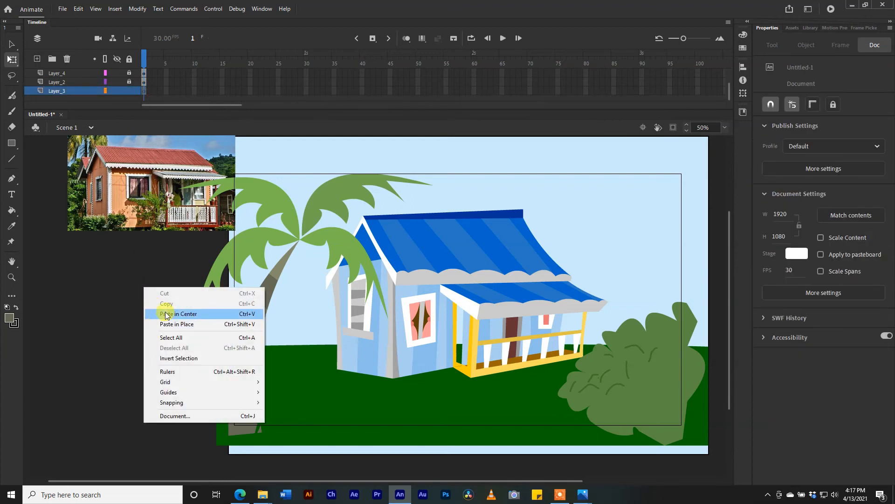
{"action": "left_click", "coordinate": [170, 315]}
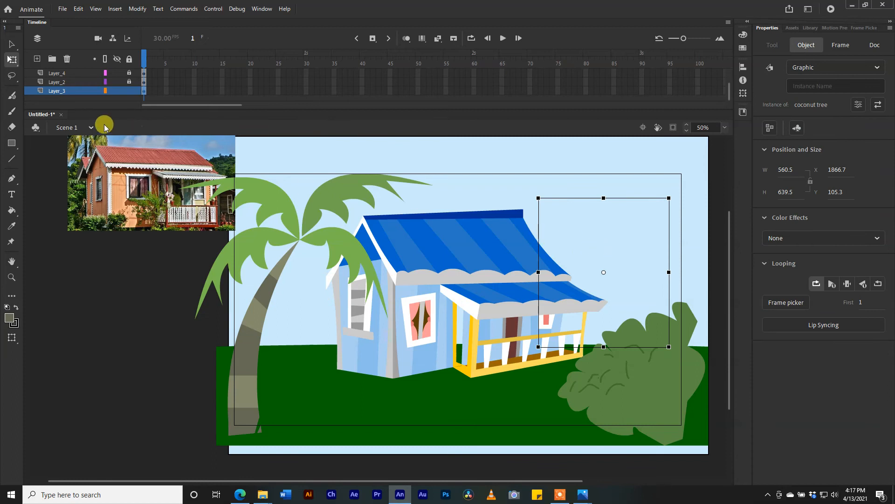
Step: Move Layer_3 above Layer_2 in the layer order and lower the small coconut tree slightly behind the bush
{"action": "left_click_drag", "start_coordinate": [72, 90], "coordinate": [72, 83]}
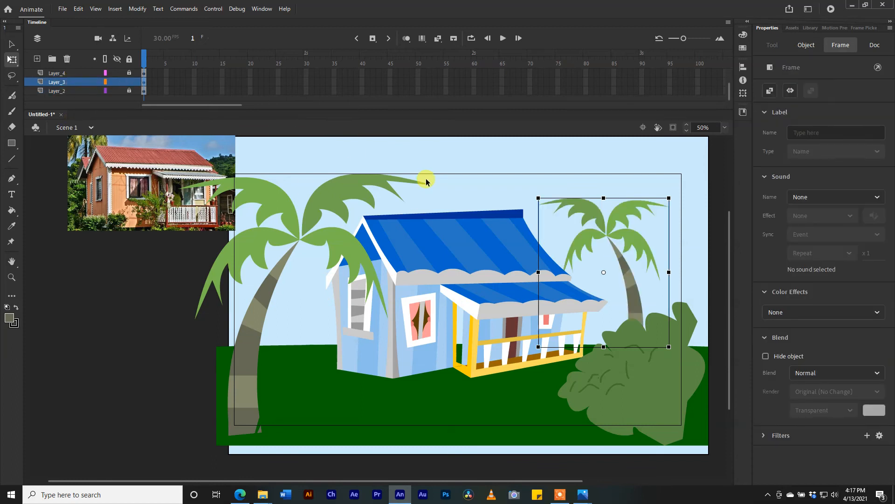
{"action": "left_click_drag", "start_coordinate": [635, 303], "coordinate": [635, 311]}
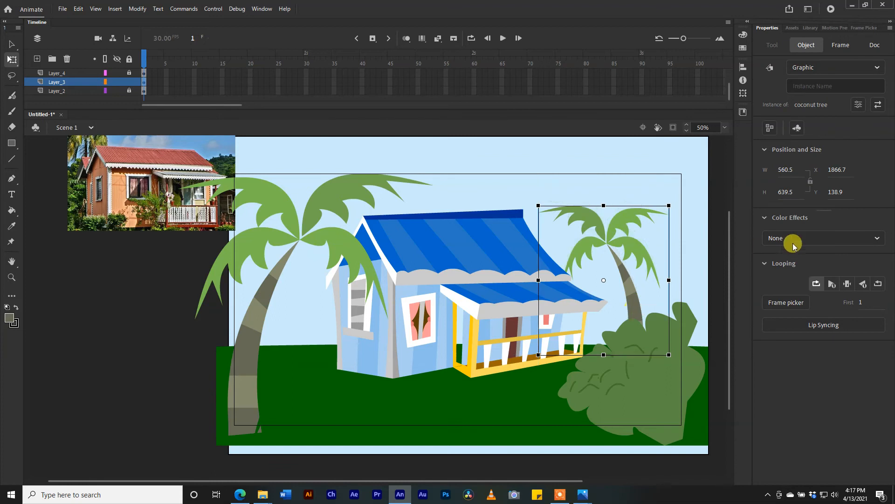
Step: Darken the small coconut tree with a Brightness colour effect of -43%
{"action": "left_click", "coordinate": [794, 239]}
{"action": "left_click", "coordinate": [793, 270]}
{"action": "left_click", "coordinate": [812, 265]}
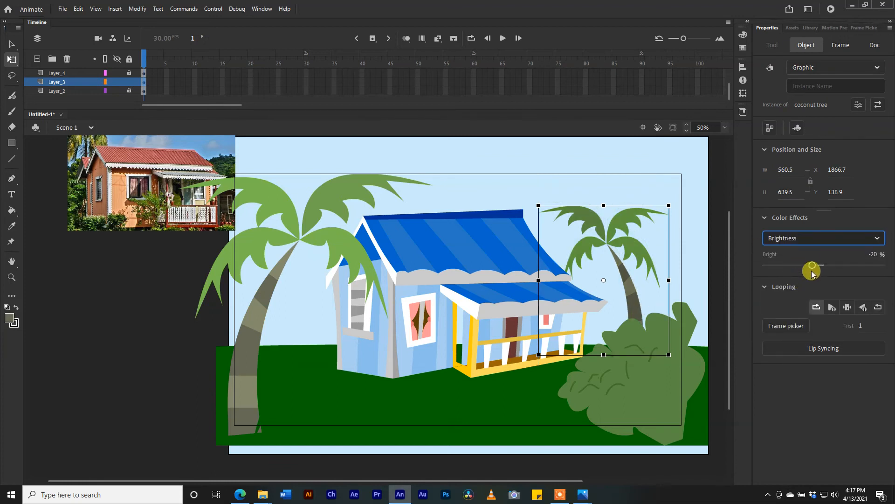
{"action": "left_click_drag", "start_coordinate": [813, 265], "coordinate": [797, 267]}
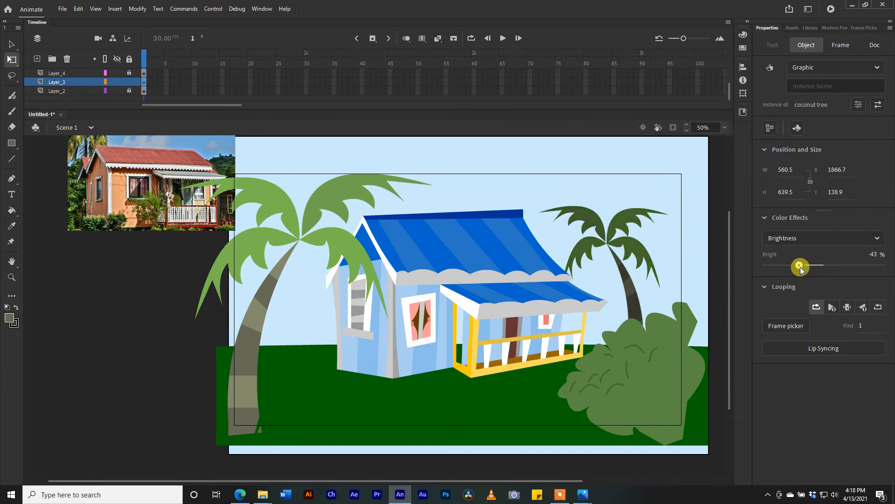
Step: Place darkened coconut tree copies behind the house, including one about 241.5 by 315.5 px behind the porch at -100% brightness
{"action": "left_click_drag", "start_coordinate": [634, 299], "coordinate": [529, 283]}
{"action": "left_click_drag", "start_coordinate": [519, 206], "coordinate": [596, 293]}
{"action": "left_click_drag", "start_coordinate": [799, 265], "coordinate": [2, 294]}
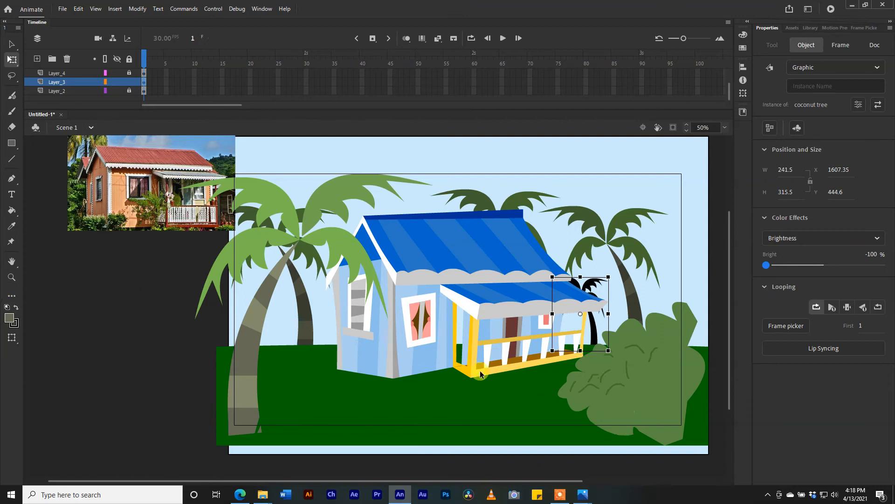
Step: Unlock Layer_5, select the whole bush and convert it to a graphic symbol named "hedge"
{"action": "scroll", "coordinate": [141, 76], "scroll_direction": "up", "scroll_amount": 2}
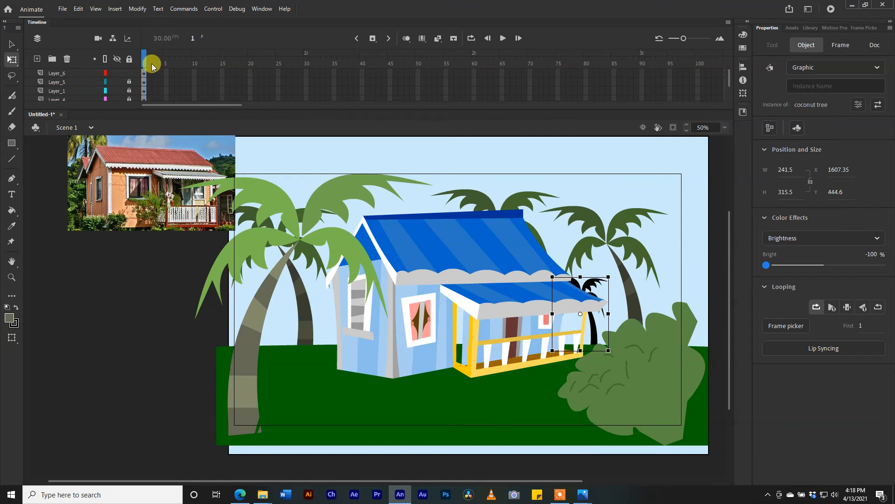
{"action": "left_click", "coordinate": [140, 84]}
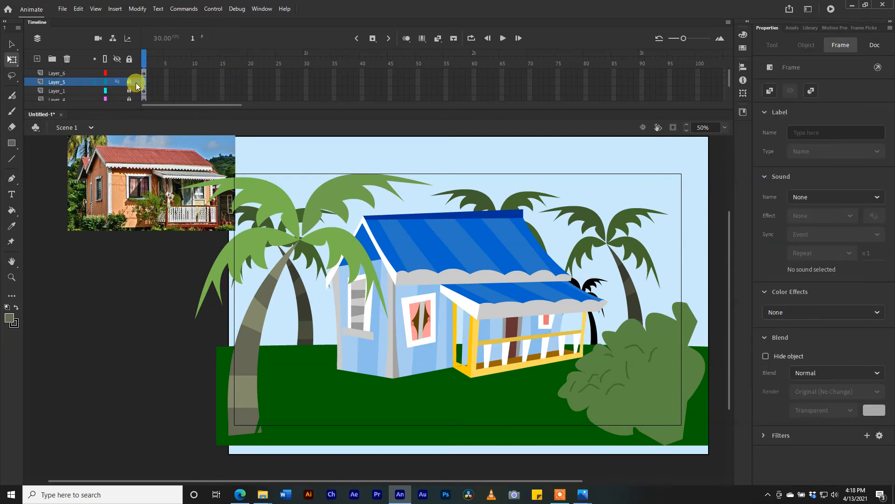
{"action": "left_click", "coordinate": [140, 83]}
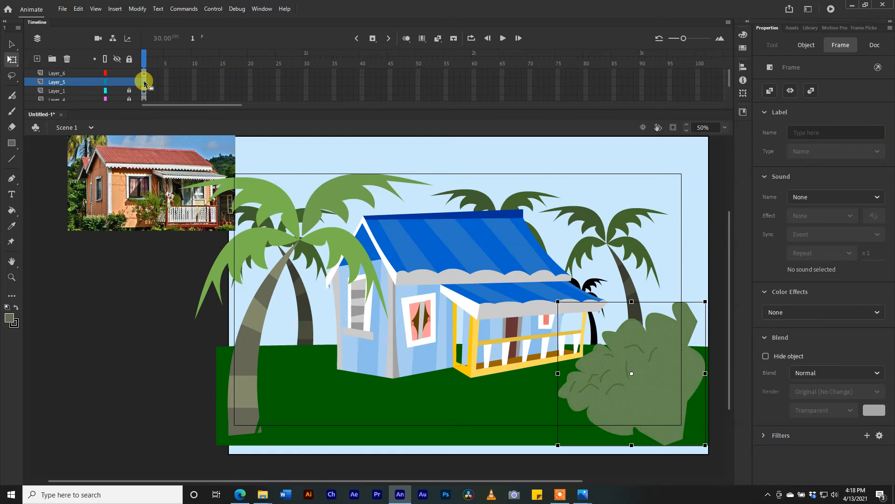
{"action": "right_click", "coordinate": [677, 360]}
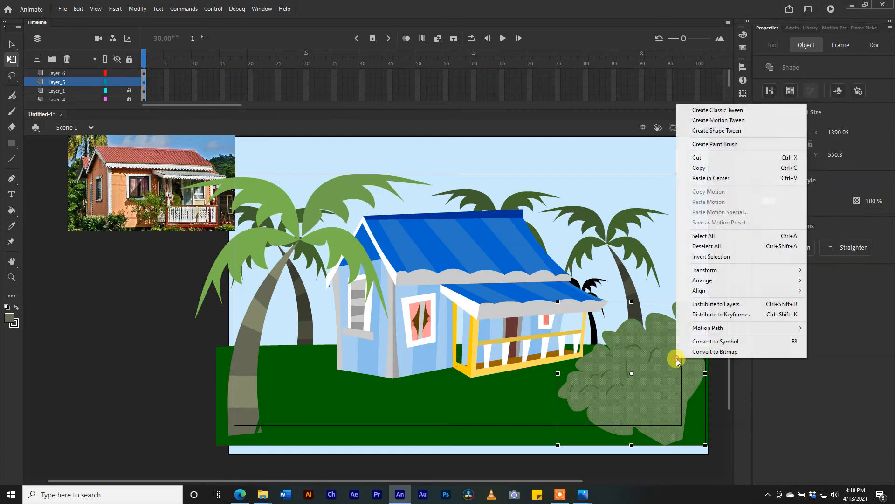
{"action": "left_click", "coordinate": [704, 341]}
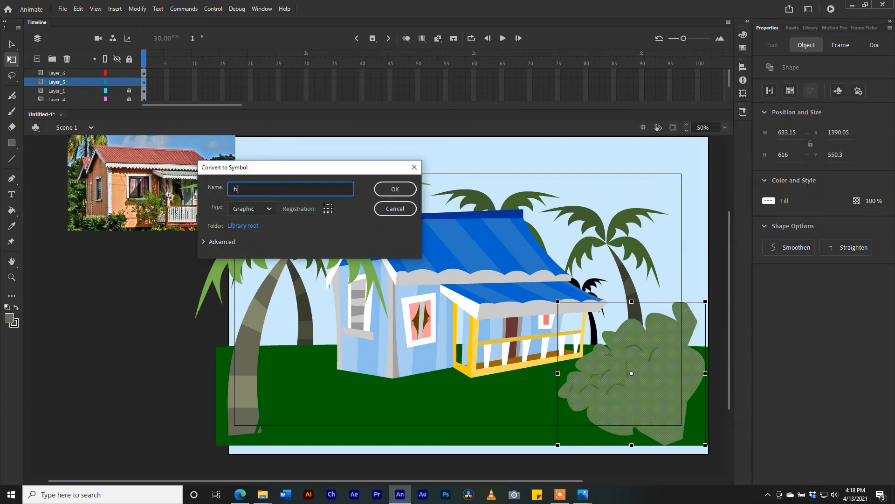
{"action": "key", "text": "Return"}
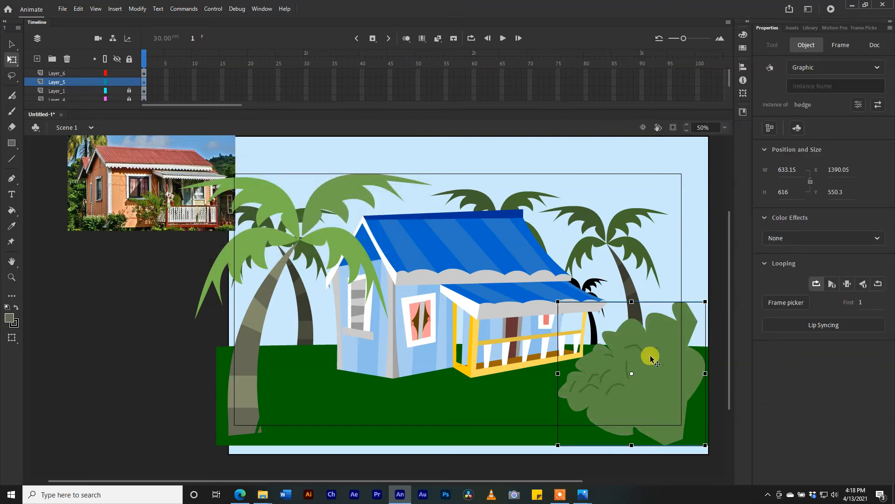
Step: Duplicate the hedge, enlarge and rotate it to about 822 by 830 px, and place it near the large palm's base
{"action": "left_click_drag", "start_coordinate": [652, 359], "coordinate": [440, 391]}
{"action": "left_click_drag", "start_coordinate": [497, 329], "coordinate": [503, 426]}
{"action": "left_click_drag", "start_coordinate": [439, 392], "coordinate": [343, 418]}
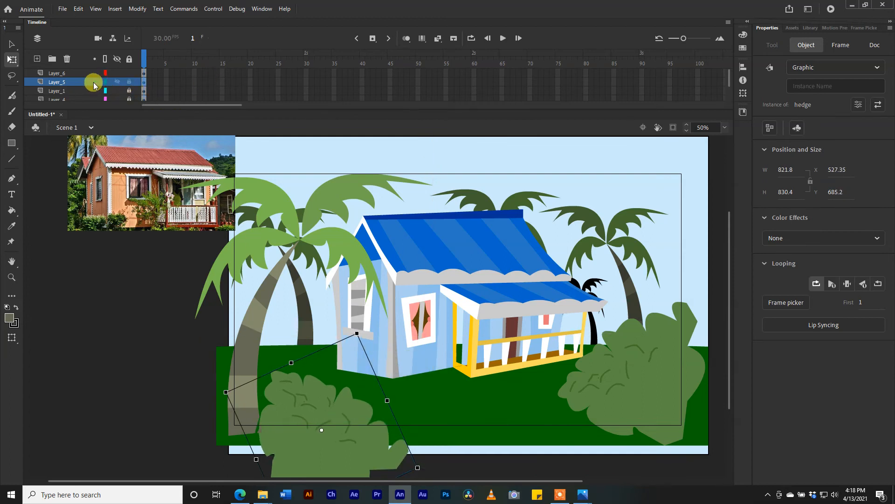
Step: Move Layer_5 above Layer_6 and reposition the hedges in front of the large palm's base and beside the porch
{"action": "left_click_drag", "start_coordinate": [86, 84], "coordinate": [79, 66]}
{"action": "left_click_drag", "start_coordinate": [317, 399], "coordinate": [265, 400]}
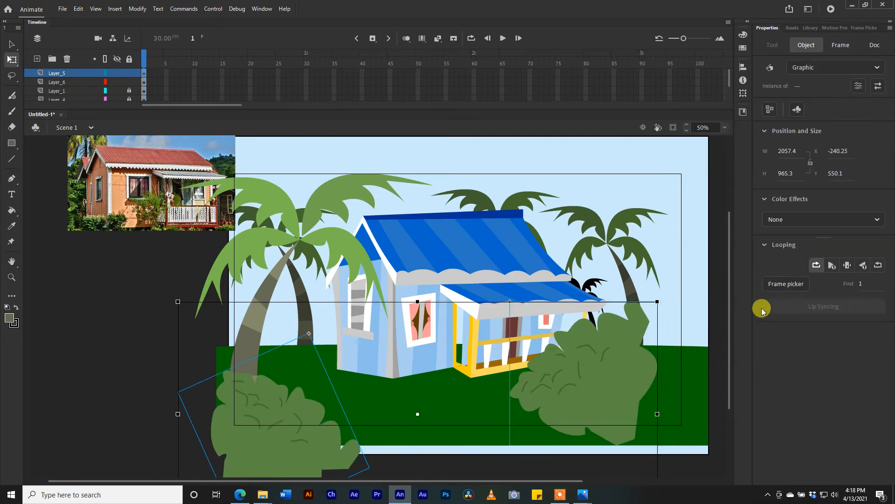
{"action": "left_click", "coordinate": [709, 330]}
{"action": "left_click_drag", "start_coordinate": [609, 358], "coordinate": [662, 361]}
{"action": "left_click_drag", "start_coordinate": [272, 417], "coordinate": [274, 401]}
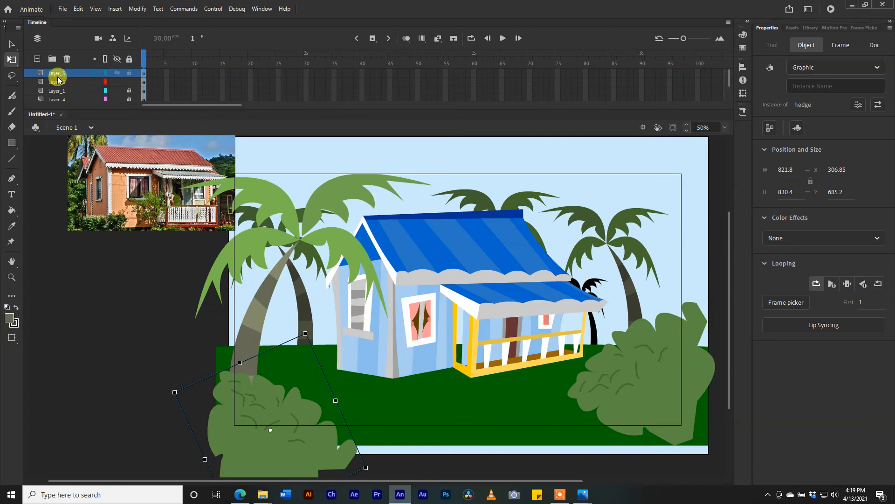
Step: Unlock all layers and select the green ground around the porch's front corner
{"action": "left_click", "coordinate": [12, 278]}
{"action": "left_click", "coordinate": [401, 310]}
{"action": "left_click", "coordinate": [396, 381]}
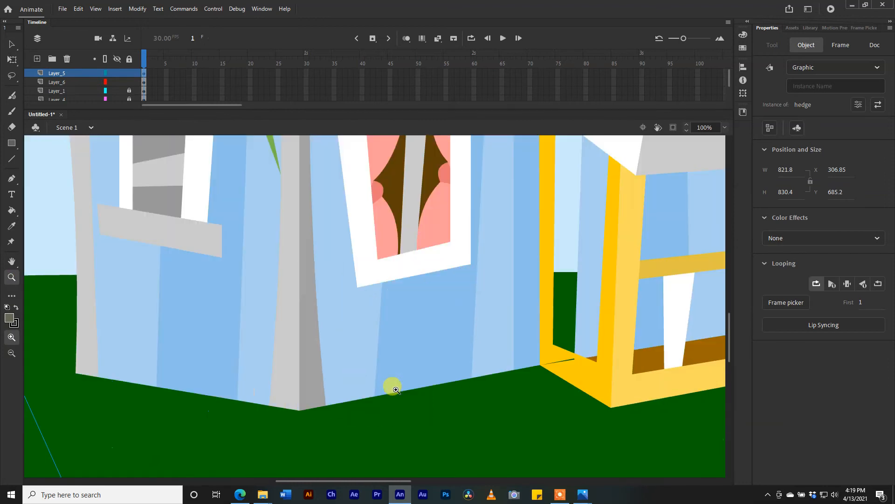
{"action": "left_click", "coordinate": [578, 367]}
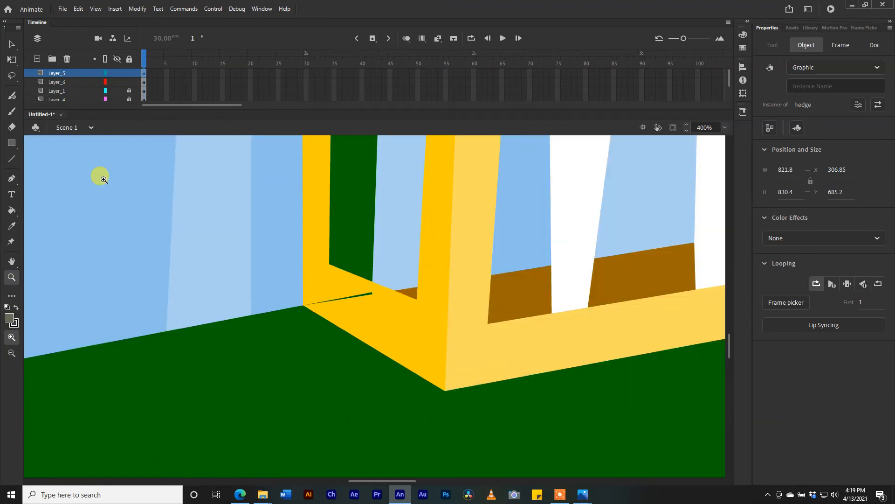
{"action": "left_click", "coordinate": [12, 44]}
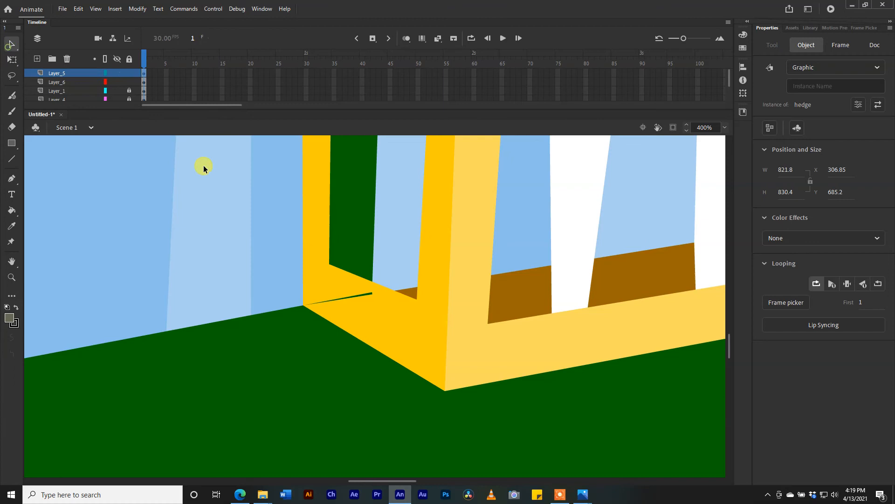
{"action": "left_click", "coordinate": [96, 75]}
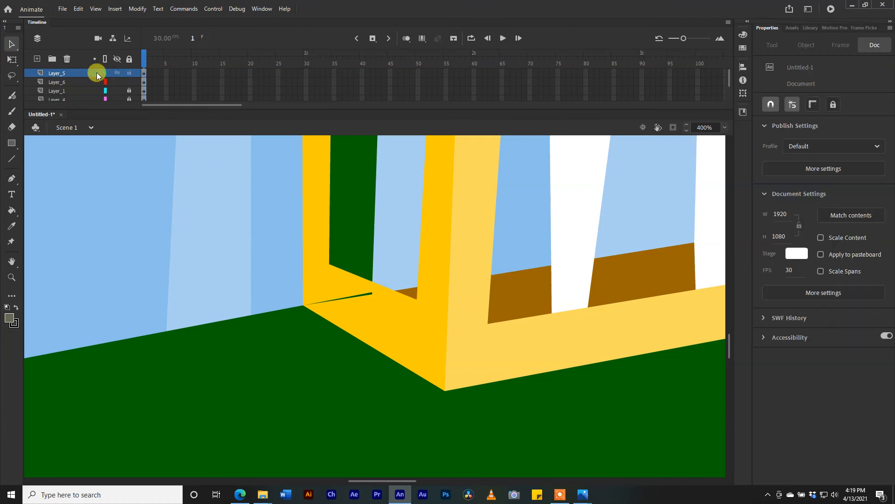
{"action": "left_click", "coordinate": [129, 59]}
{"action": "left_click", "coordinate": [408, 320]}
{"action": "left_click", "coordinate": [363, 340]}
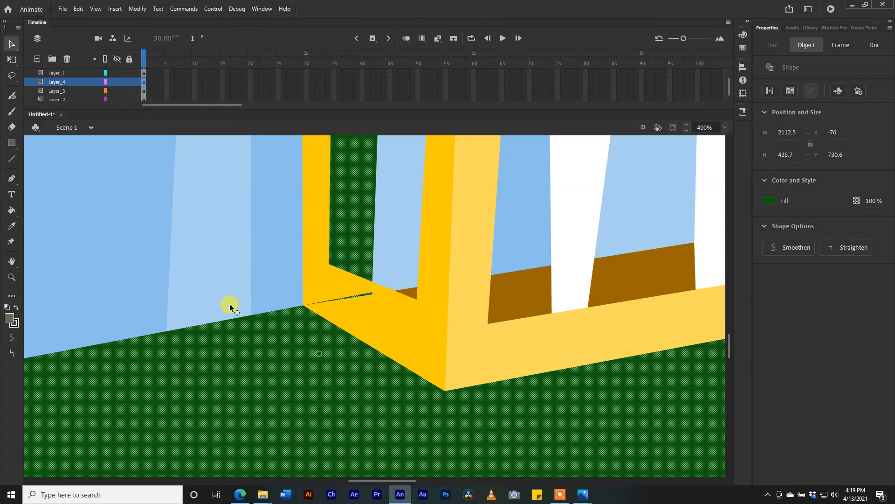
{"action": "left_click", "coordinate": [11, 75]}
{"action": "left_click", "coordinate": [75, 204]}
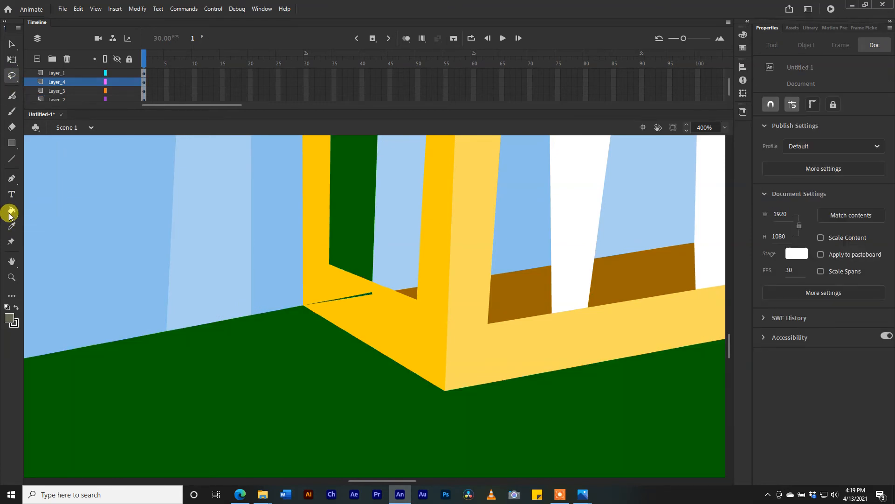
{"action": "left_click", "coordinate": [12, 211]}
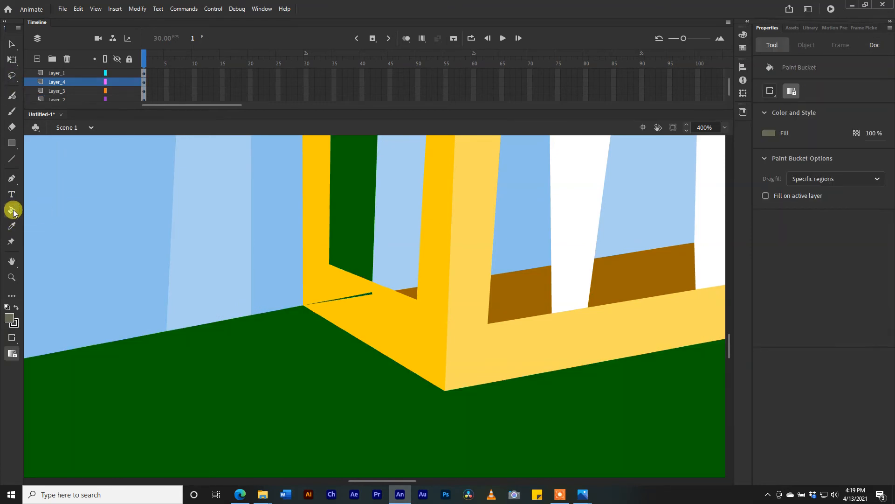
{"action": "left_click", "coordinate": [368, 295]}
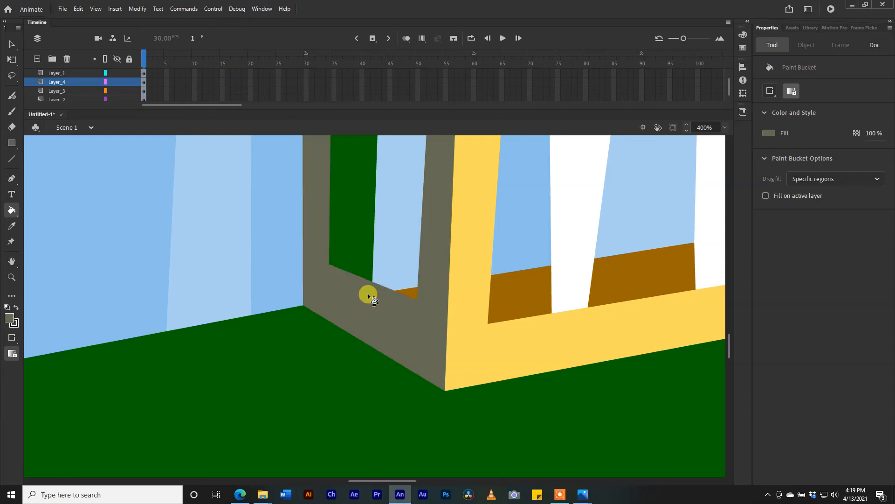
{"action": "key", "text": "ctrl+z"}
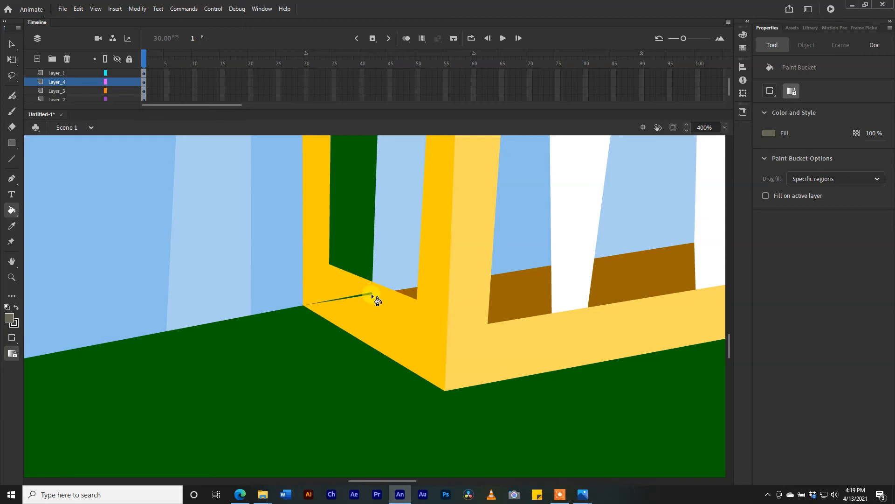
{"action": "left_click", "coordinate": [371, 293]}
{"action": "key", "text": "ctrl+z"}
Step: Sample the porch frame's darker yellow and fill the thin green gap in the frame's lower corner with it
{"action": "left_click", "coordinate": [12, 226]}
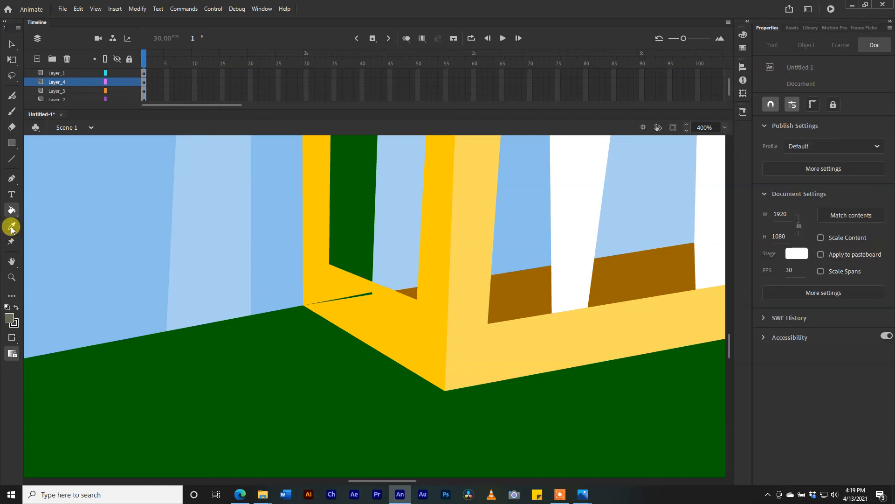
{"action": "left_click", "coordinate": [423, 340]}
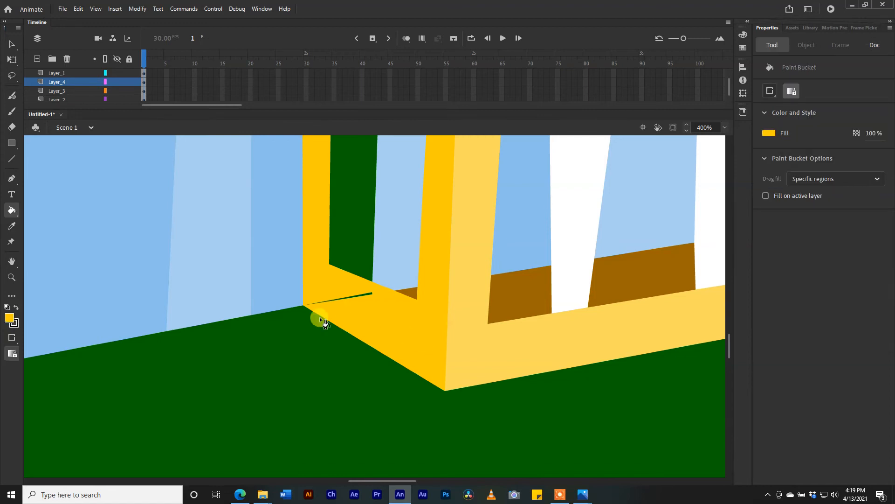
{"action": "left_click", "coordinate": [372, 294]}
Step: Test the scene to preview the complete artwork, and close the preview
{"action": "scroll", "coordinate": [357, 298], "scroll_direction": "down", "scroll_amount": 6}
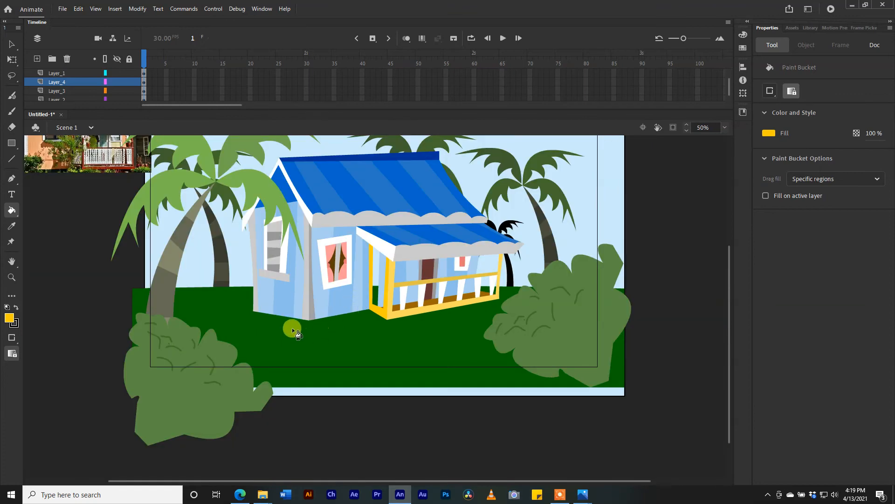
{"action": "scroll", "coordinate": [321, 321], "scroll_direction": "up", "scroll_amount": 3}
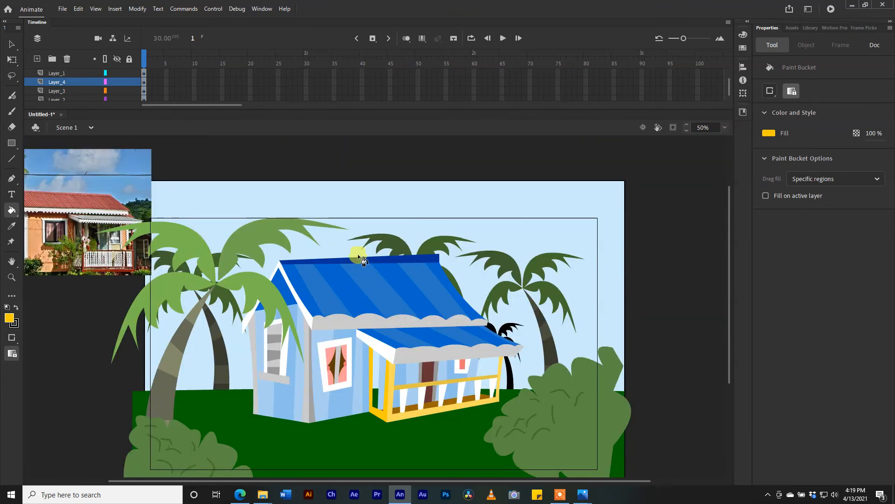
{"action": "left_click", "coordinate": [213, 8]}
{"action": "left_click", "coordinate": [235, 117]}
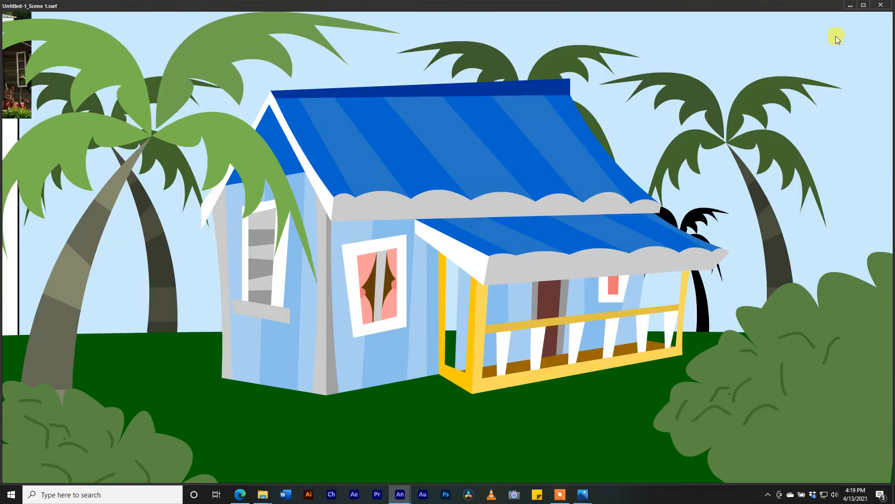
{"action": "left_click", "coordinate": [882, 6]}
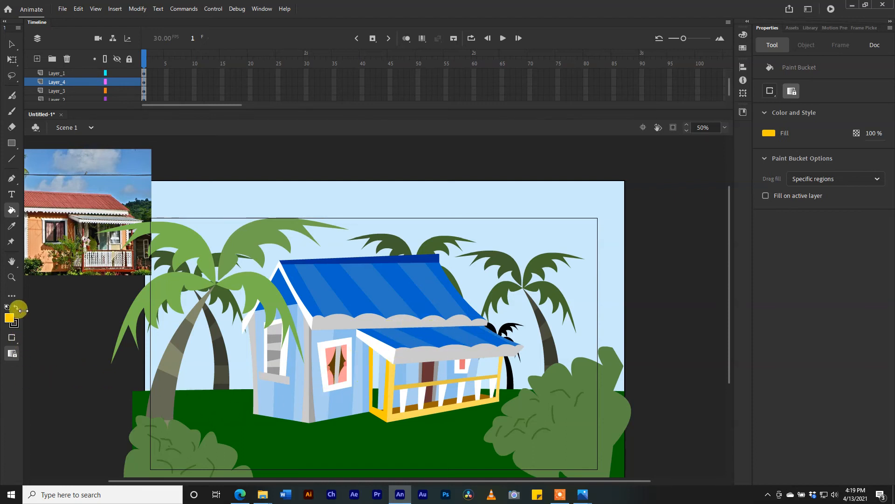
Step: Insert a new layer above Layer_1 for grass at the house's base
{"action": "left_click", "coordinate": [12, 277]}
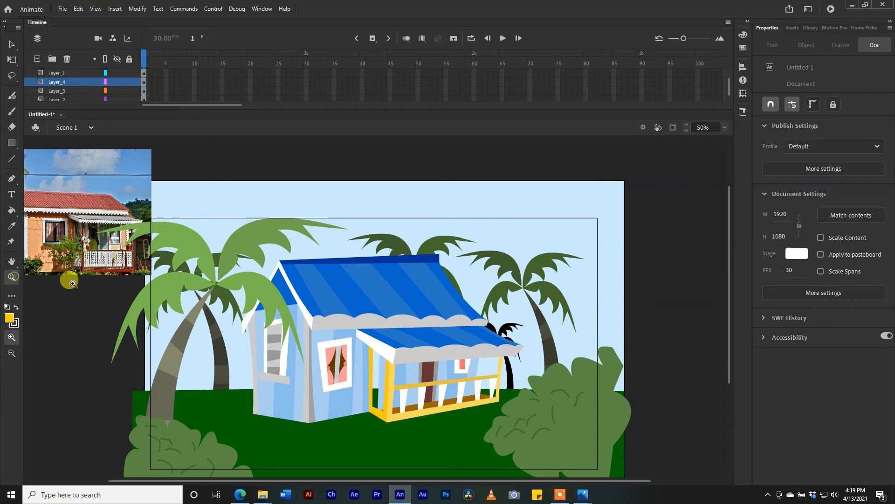
{"action": "left_click", "coordinate": [334, 394]}
{"action": "left_click", "coordinate": [295, 366]}
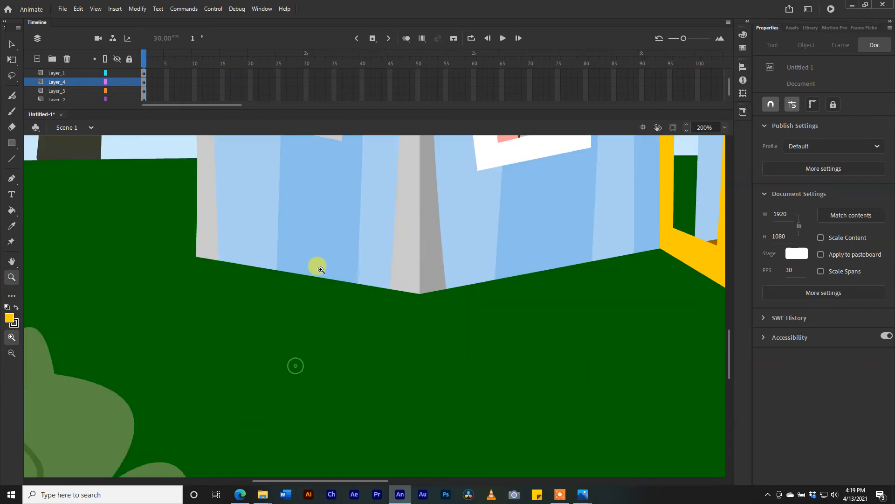
{"action": "right_click", "coordinate": [68, 72]}
{"action": "left_click", "coordinate": [95, 120]}
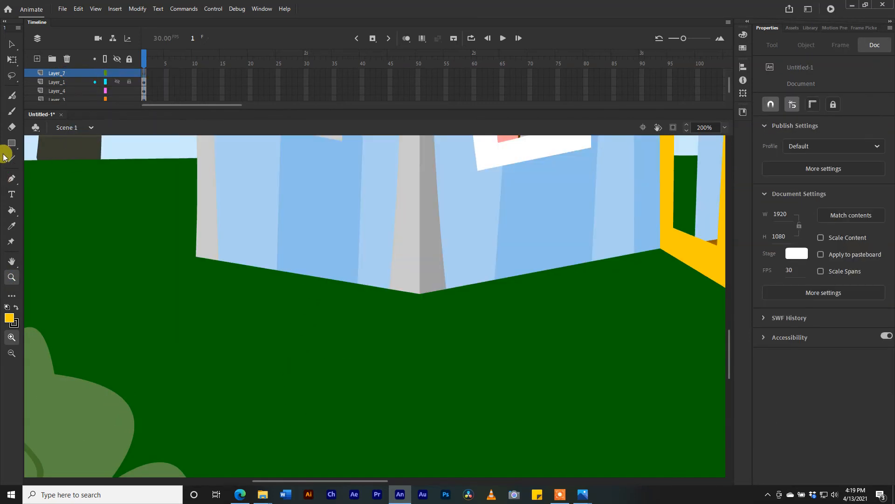
Step: Draw two spiky grass clump outlines with baselines along the house's base, using straight black lines of stroke size 10
{"action": "left_click", "coordinate": [12, 159]}
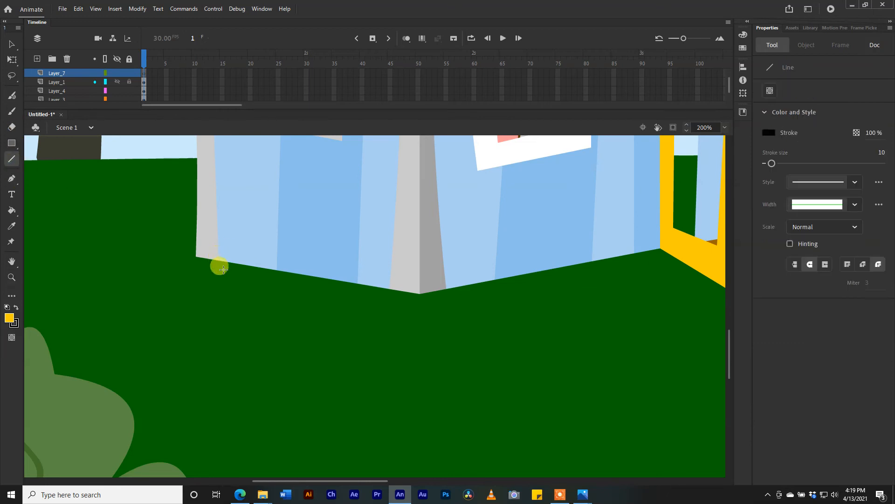
{"action": "mouse_move", "coordinate": [229, 277]}
{"action": "left_mouse_down"}
{"action": "mouse_move", "coordinate": [207, 183]}
{"action": "mouse_move", "coordinate": [266, 260]}
{"action": "mouse_move", "coordinate": [256, 268]}
{"action": "mouse_move", "coordinate": [277, 196]}
{"action": "mouse_move", "coordinate": [300, 287]}
{"action": "mouse_move", "coordinate": [331, 239]}
{"action": "mouse_move", "coordinate": [355, 278]}
{"action": "left_mouse_up"}
{"action": "mouse_move", "coordinate": [354, 278]}
{"action": "left_mouse_down"}
{"action": "mouse_move", "coordinate": [403, 198]}
{"action": "mouse_move", "coordinate": [372, 312]}
{"action": "left_mouse_up"}
{"action": "mouse_move", "coordinate": [475, 290]}
{"action": "left_mouse_down"}
{"action": "mouse_move", "coordinate": [448, 198]}
{"action": "mouse_move", "coordinate": [508, 284]}
{"action": "left_mouse_up"}
{"action": "mouse_move", "coordinate": [509, 284]}
{"action": "left_mouse_down"}
{"action": "mouse_move", "coordinate": [530, 200]}
{"action": "mouse_move", "coordinate": [538, 282]}
{"action": "left_mouse_up"}
{"action": "mouse_move", "coordinate": [532, 272]}
{"action": "left_mouse_down"}
{"action": "mouse_move", "coordinate": [580, 185]}
{"action": "mouse_move", "coordinate": [599, 170]}
{"action": "mouse_move", "coordinate": [570, 278]}
{"action": "mouse_move", "coordinate": [564, 270]}
{"action": "mouse_move", "coordinate": [627, 190]}
{"action": "left_mouse_up"}
{"action": "left_click_drag", "start_coordinate": [627, 191], "coordinate": [627, 283]}
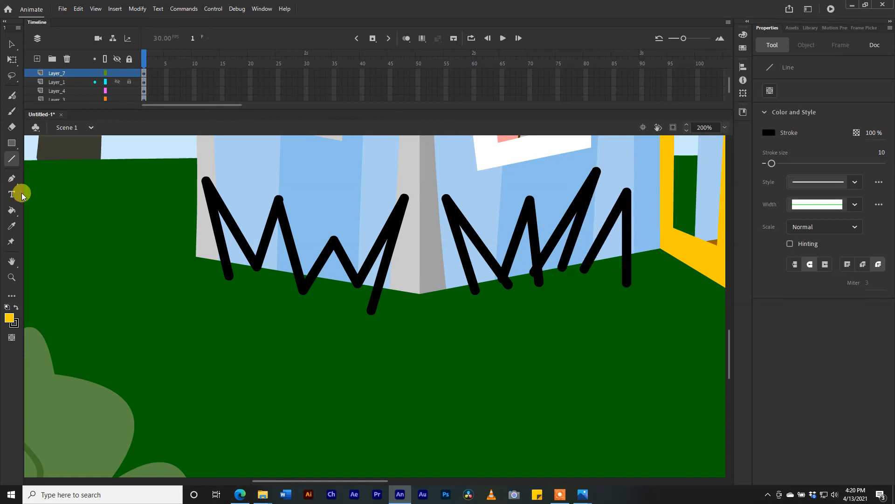
{"action": "left_click_drag", "start_coordinate": [232, 278], "coordinate": [373, 309]}
{"action": "left_click_drag", "start_coordinate": [476, 291], "coordinate": [627, 283]}
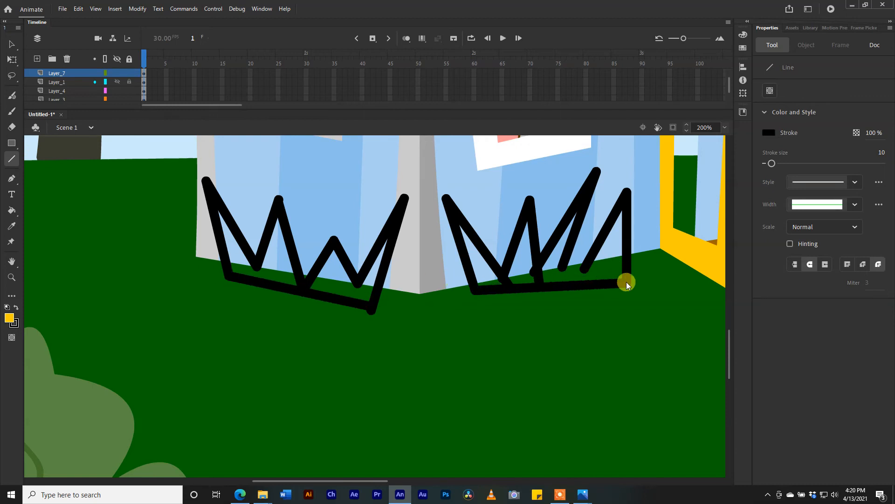
Step: Extend the last blades of the second grass clump down to its baseline and sample the ground's dark green
{"action": "mouse_move", "coordinate": [565, 269]}
{"action": "left_mouse_down"}
{"action": "mouse_move", "coordinate": [562, 281]}
{"action": "mouse_move", "coordinate": [583, 281]}
{"action": "left_mouse_up"}
{"action": "left_click", "coordinate": [11, 226]}
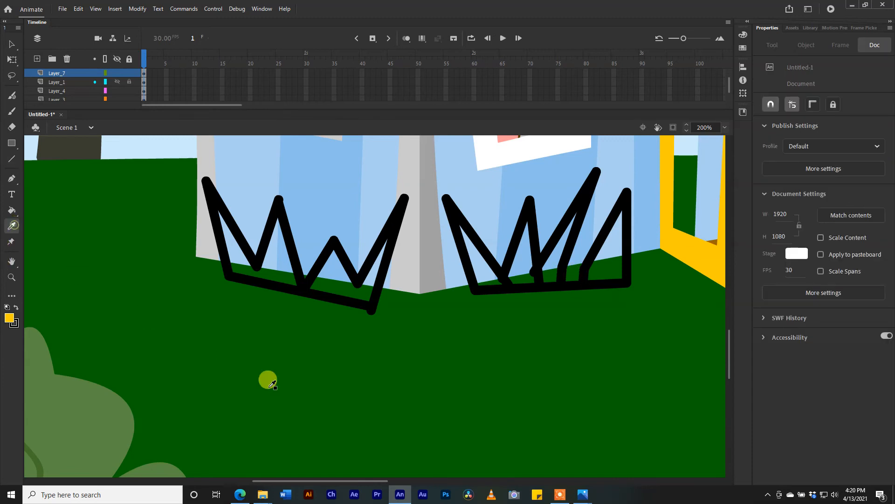
{"action": "left_click", "coordinate": [280, 390]}
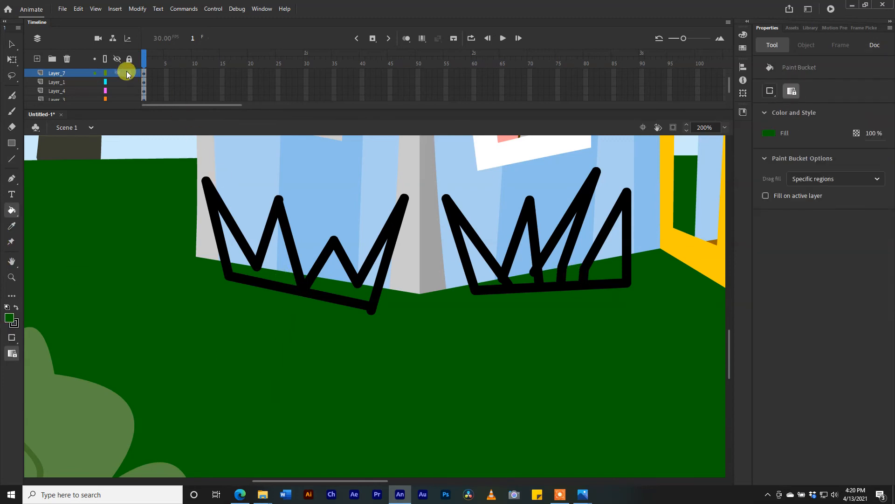
Step: Try to fill the first grass clump with the dark green after changing the paint bucket's gap size
{"action": "left_click", "coordinate": [144, 77]}
{"action": "left_click", "coordinate": [349, 280]}
{"action": "left_click", "coordinate": [12, 339]}
{"action": "left_click", "coordinate": [29, 360]}
{"action": "left_click", "coordinate": [280, 262]}
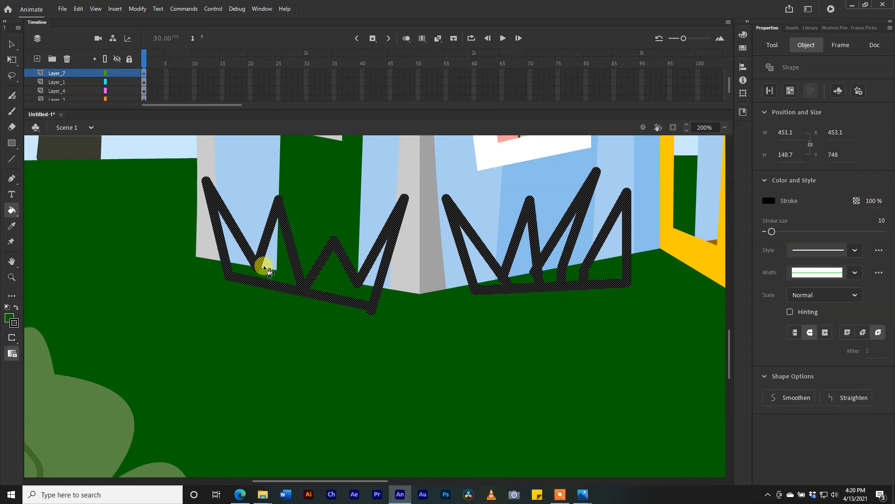
{"action": "key", "text": "ctrl+z"}
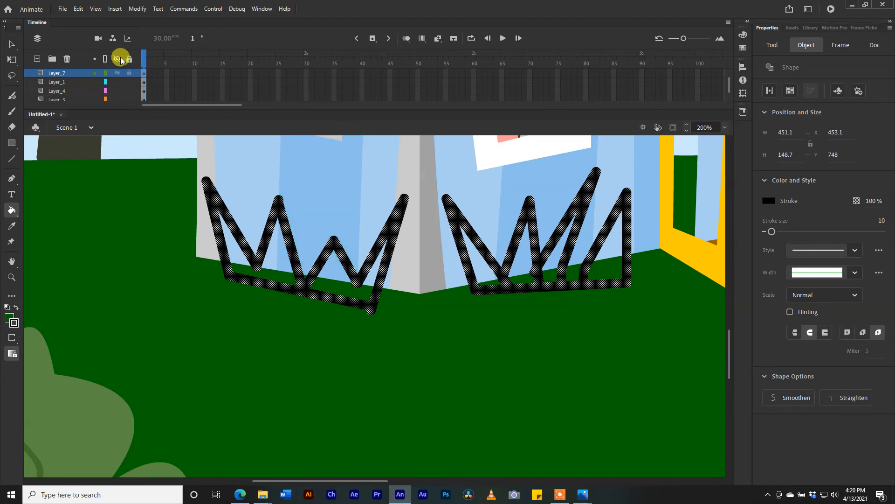
Step: Lock every layer except Layer_7 and fill the blades of both grass clumps with the dark ground green
{"action": "left_click", "coordinate": [130, 73]}
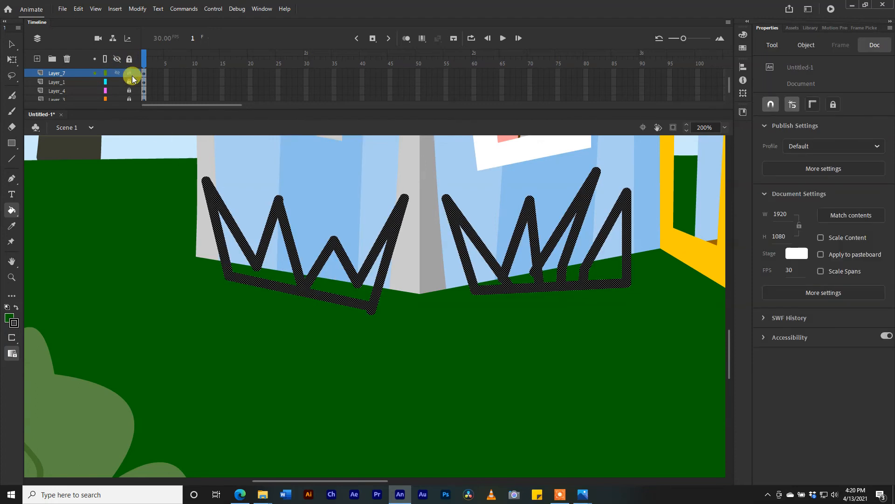
{"action": "left_click", "coordinate": [282, 275]}
{"action": "left_click", "coordinate": [330, 279]}
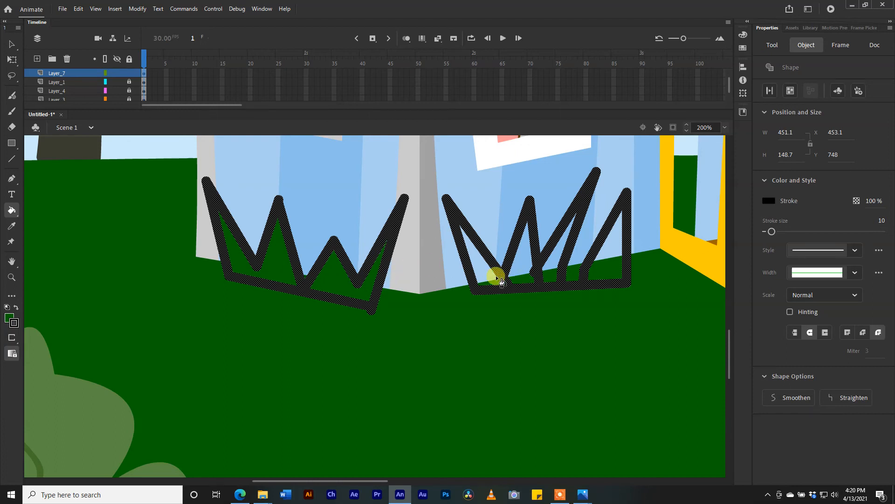
{"action": "left_click", "coordinate": [493, 276]}
{"action": "left_click", "coordinate": [516, 270]}
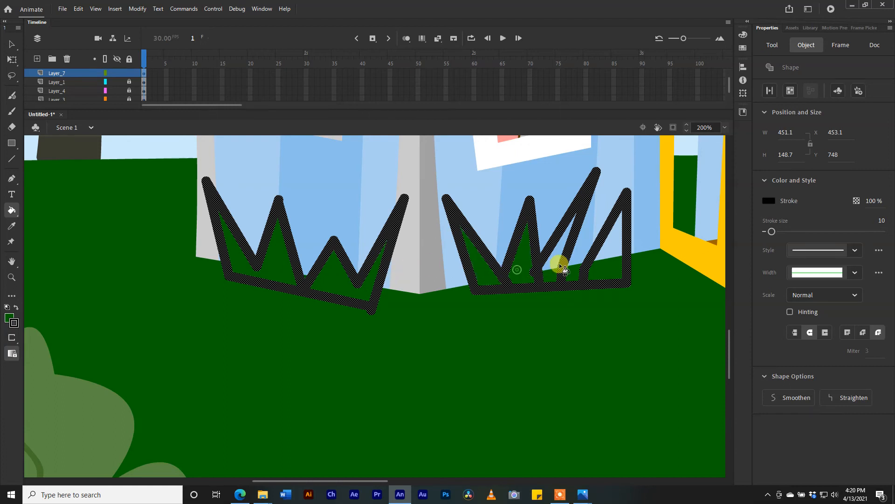
{"action": "left_click", "coordinate": [597, 266]}
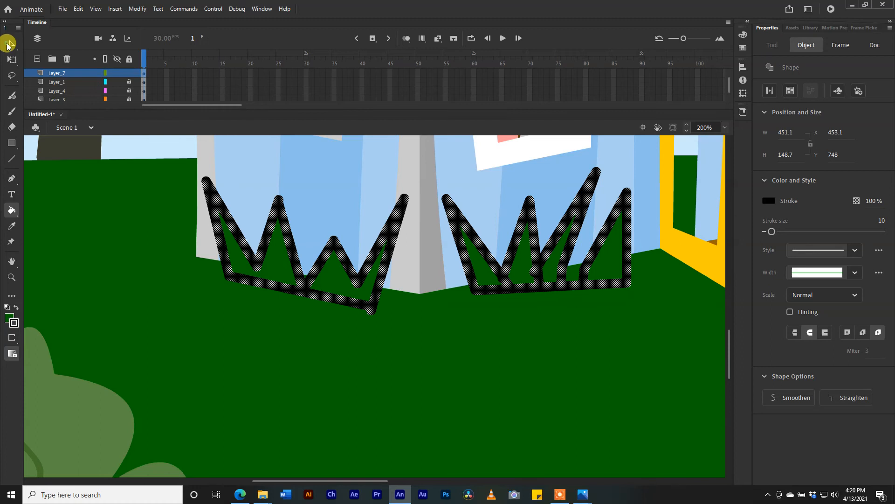
Step: Try removing the black outlines from both grass clumps
{"action": "left_click", "coordinate": [8, 45]}
{"action": "key", "text": "Delete"}
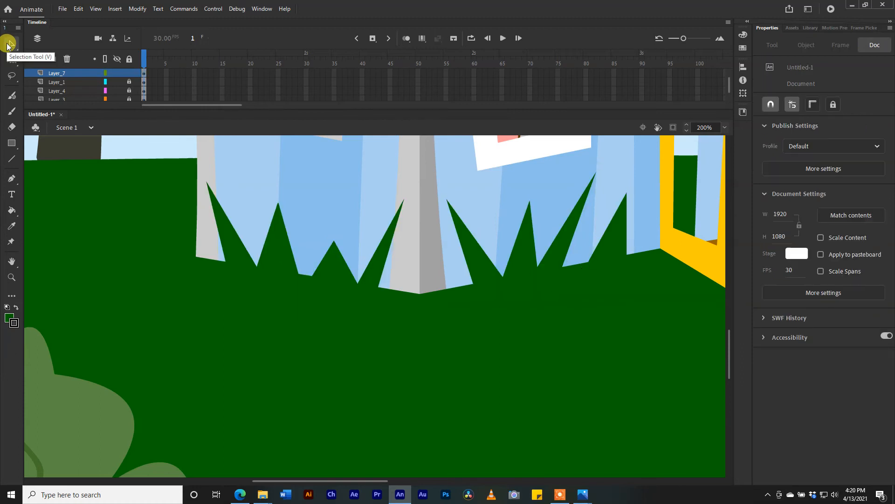
{"action": "key", "text": "ctrl+minus"}
{"action": "key", "text": "ctrl+minus"}
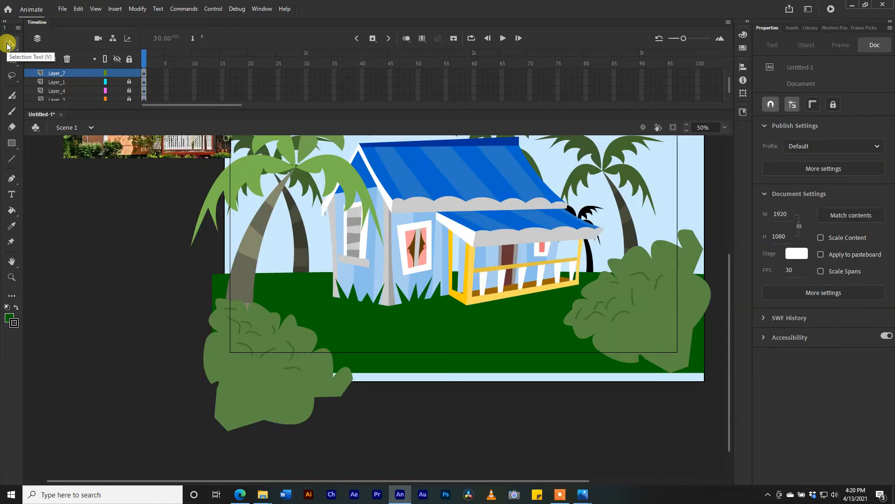
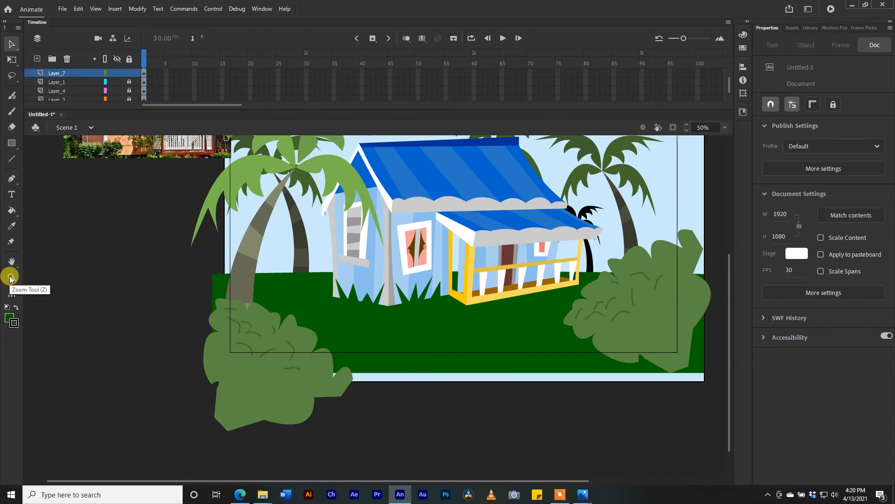
{"action": "key", "text": "ctrl+a"}
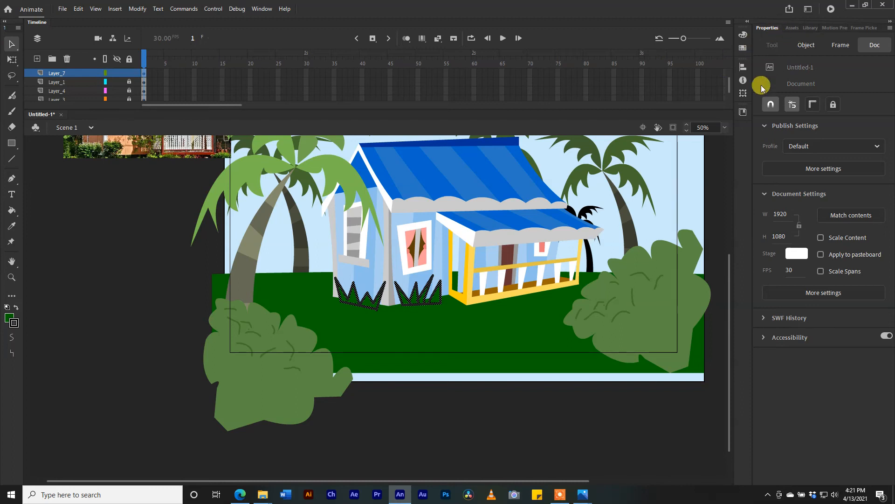
Step: Reduce the stroke size of both grass clumps' outlines to 4
{"action": "left_click", "coordinate": [380, 306]}
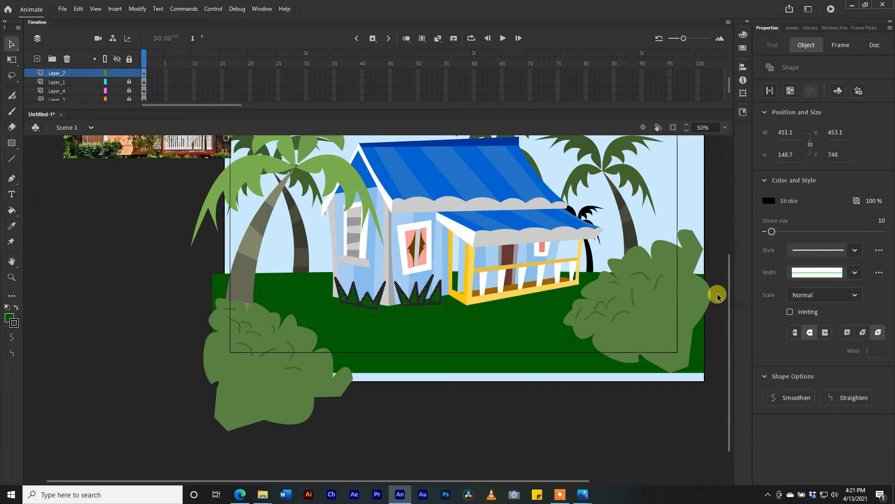
{"action": "left_click_drag", "start_coordinate": [771, 232], "coordinate": [767, 233]}
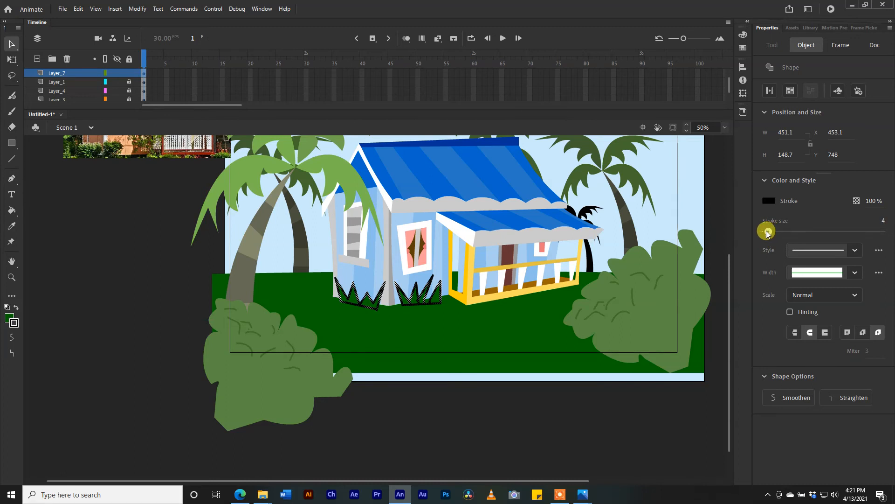
{"action": "key", "text": "ctrl+equal"}
{"action": "key", "text": "ctrl+equal"}
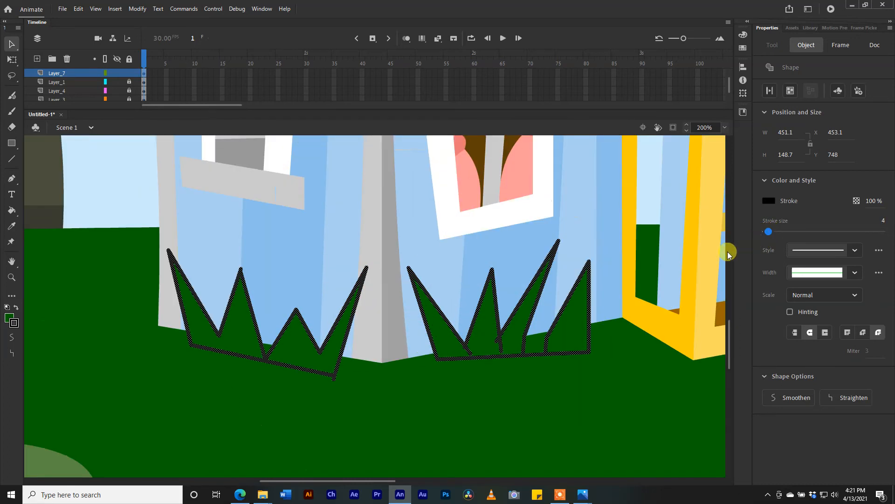
Step: Delete the first grass clump's baseline and the leftover line stub at its lower corner
{"action": "left_click", "coordinate": [315, 378]}
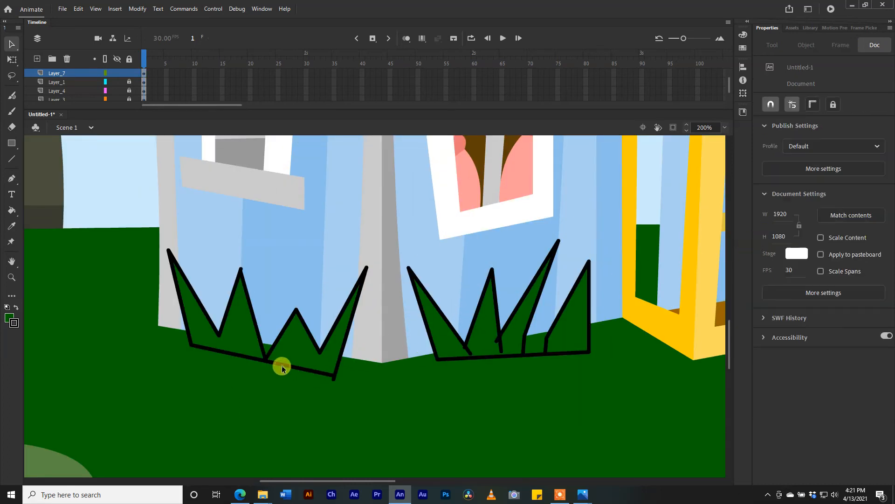
{"action": "left_click", "coordinate": [284, 366]}
{"action": "key", "text": "Delete"}
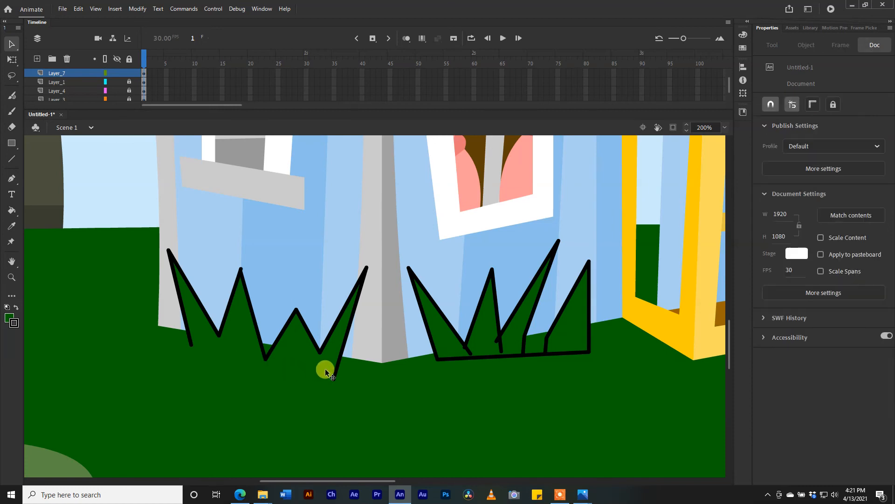
{"action": "left_click", "coordinate": [335, 366]}
{"action": "left_click", "coordinate": [334, 378]}
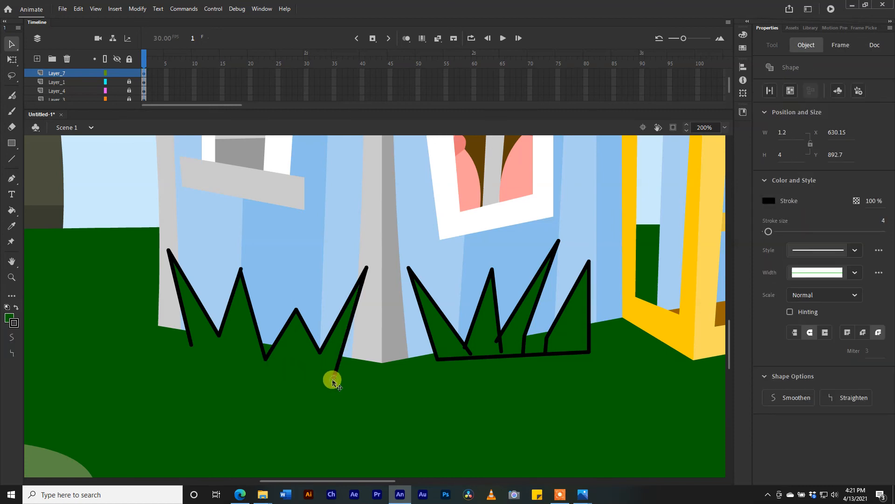
{"action": "key", "text": "Delete"}
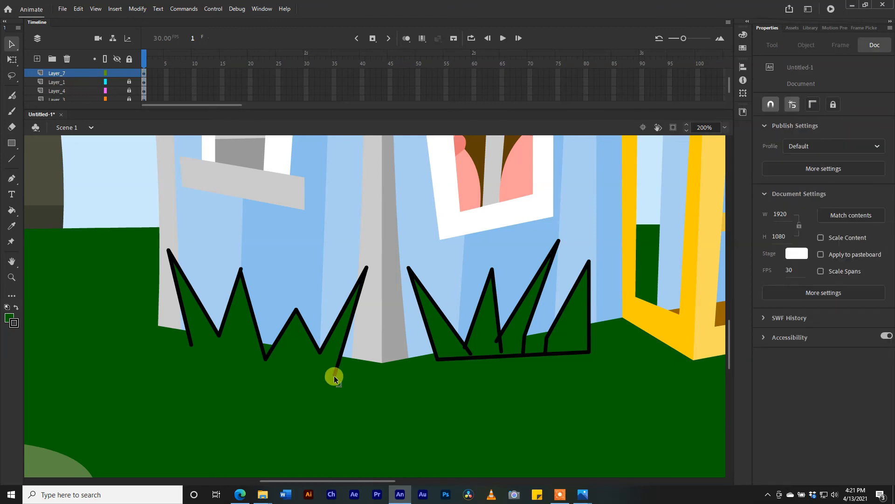
Step: Bend the straight edges of the first clump's middle and last blades into curved grass blades
{"action": "mouse_move", "coordinate": [341, 359]}
{"action": "left_mouse_down"}
{"action": "mouse_move", "coordinate": [342, 343]}
{"action": "mouse_move", "coordinate": [318, 332]}
{"action": "left_mouse_up"}
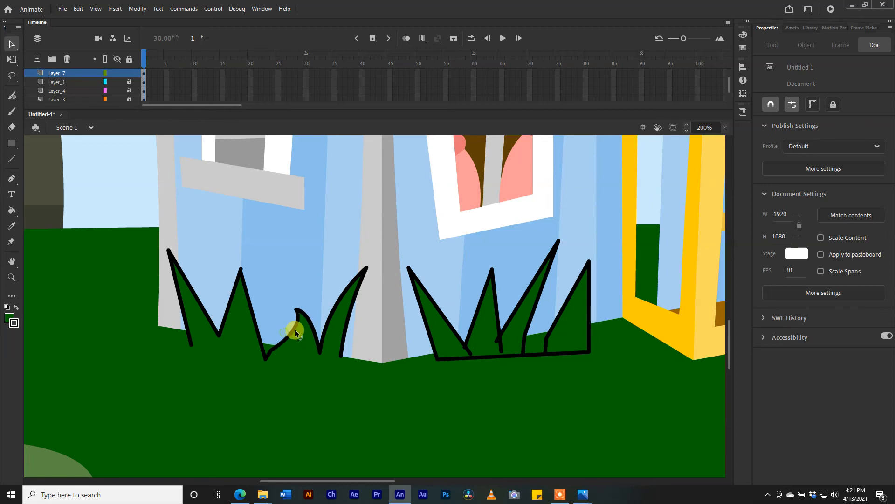
{"action": "left_click", "coordinate": [261, 343]}
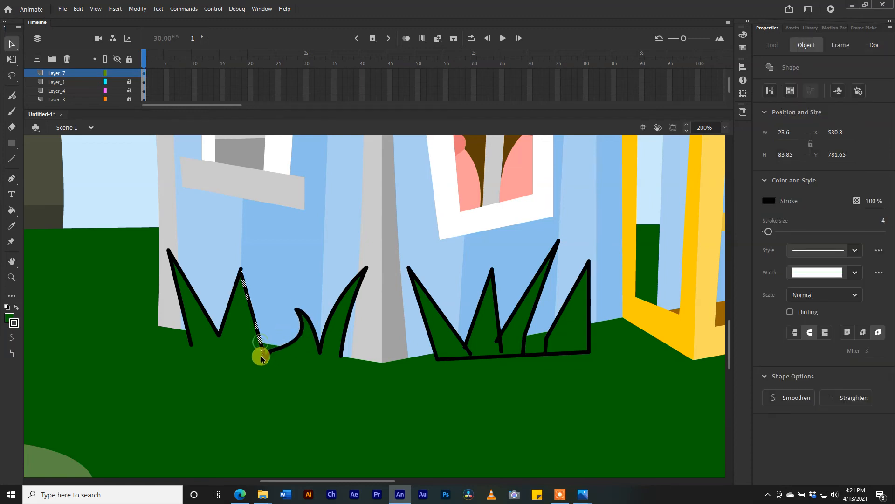
{"action": "left_click", "coordinate": [258, 324]}
{"action": "left_click_drag", "start_coordinate": [257, 323], "coordinate": [252, 316]}
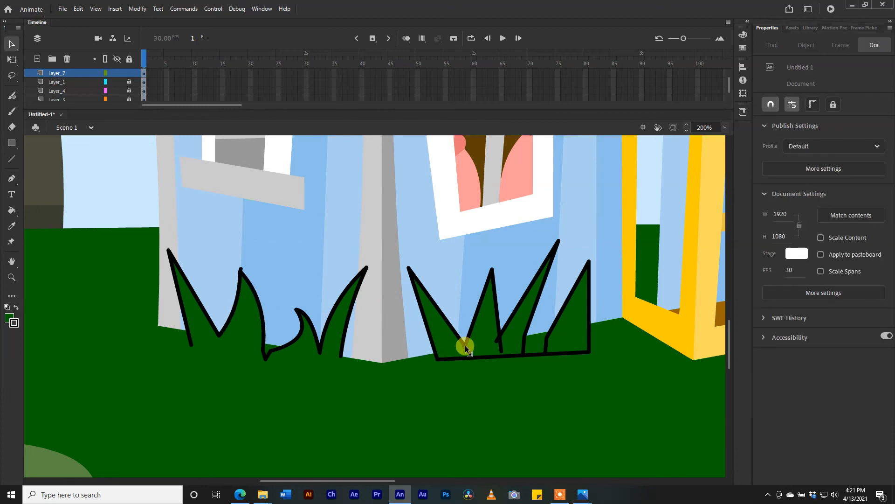
Step: Remove the overlapping line ends inside the second grass clump where its blades meet
{"action": "left_click_drag", "start_coordinate": [467, 350], "coordinate": [502, 344]}
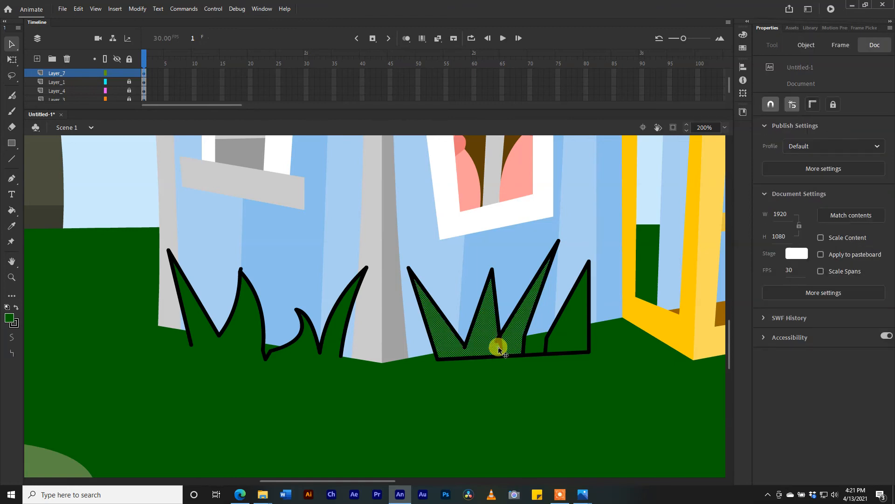
{"action": "left_click", "coordinate": [498, 346]}
{"action": "key", "text": "Delete"}
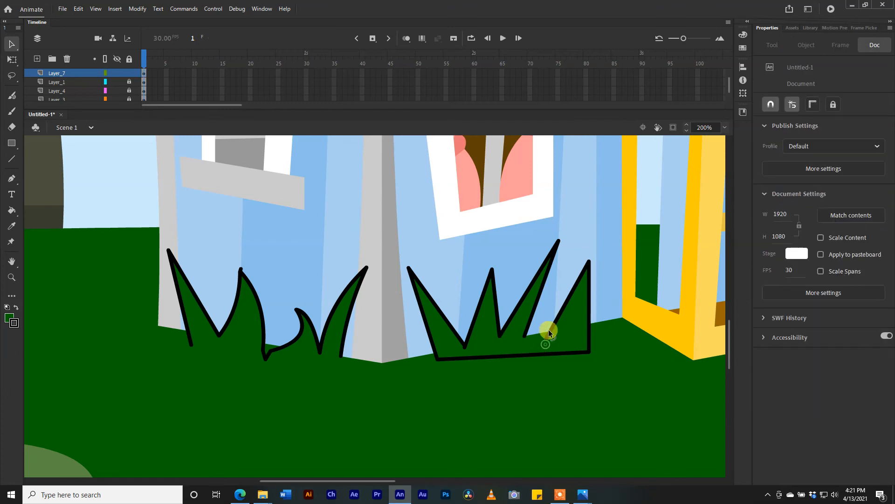
Step: Bend the second clump's last blade into a curve with a shortened lower end, and delete all baseline segments
{"action": "mouse_move", "coordinate": [555, 318]}
{"action": "left_mouse_down"}
{"action": "mouse_move", "coordinate": [538, 315]}
{"action": "mouse_move", "coordinate": [552, 326]}
{"action": "left_mouse_up"}
{"action": "left_click", "coordinate": [511, 359]}
{"action": "key", "text": "Delete"}
{"action": "left_click", "coordinate": [579, 353]}
{"action": "key", "text": "Delete"}
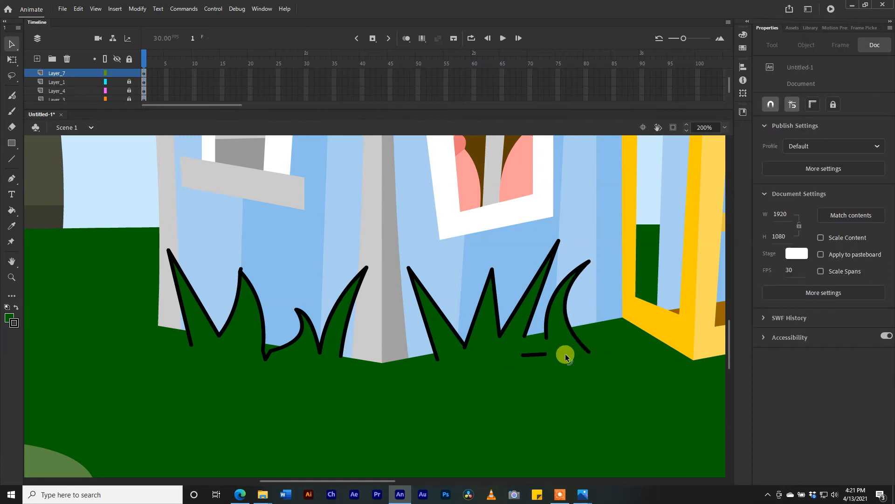
{"action": "left_click", "coordinate": [541, 354]}
{"action": "key", "text": "Delete"}
{"action": "left_click_drag", "start_coordinate": [590, 352], "coordinate": [573, 337]}
Step: Recolor the outlines of the second grass clump, including its curved last blade, to dark green #003300
{"action": "left_click", "coordinate": [571, 334]}
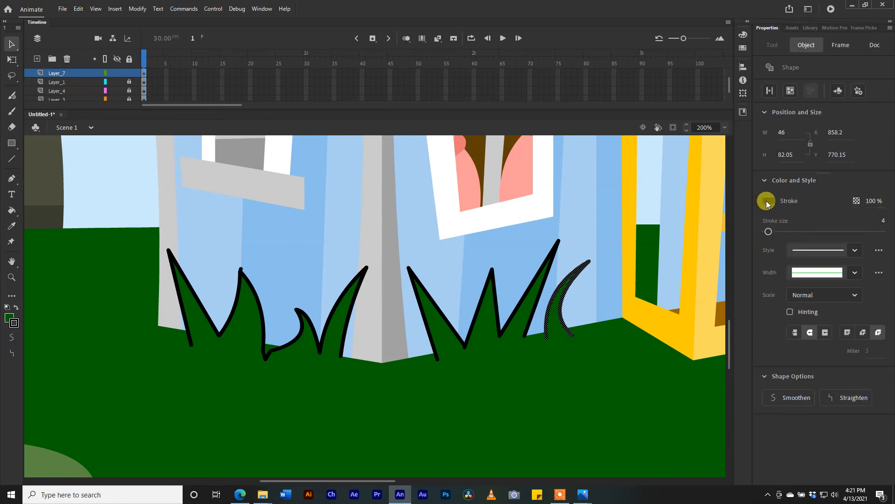
{"action": "left_click", "coordinate": [766, 201]}
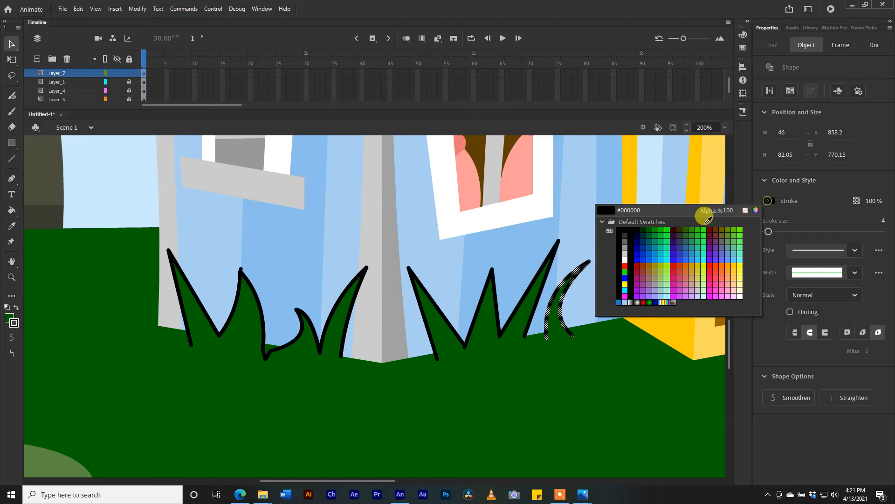
{"action": "left_click", "coordinate": [647, 229]}
{"action": "left_click", "coordinate": [544, 281]}
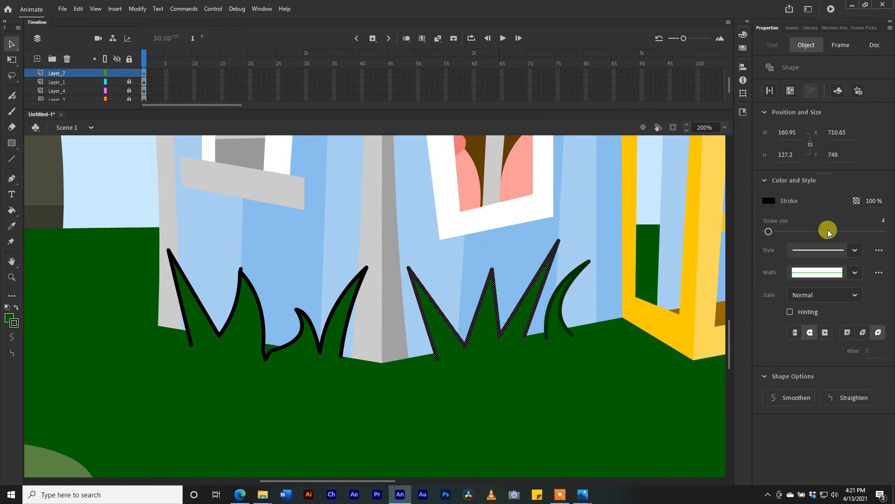
{"action": "left_click", "coordinate": [770, 202]}
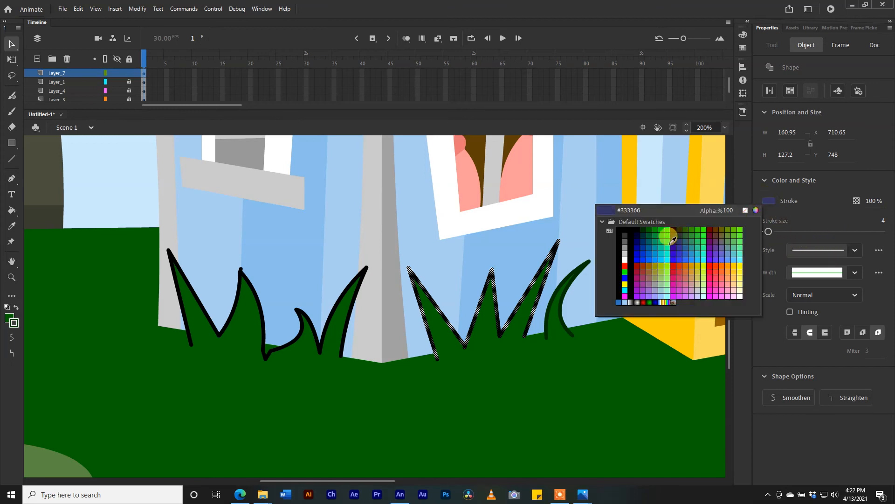
{"action": "left_click", "coordinate": [645, 225]}
{"action": "left_click", "coordinate": [401, 370]}
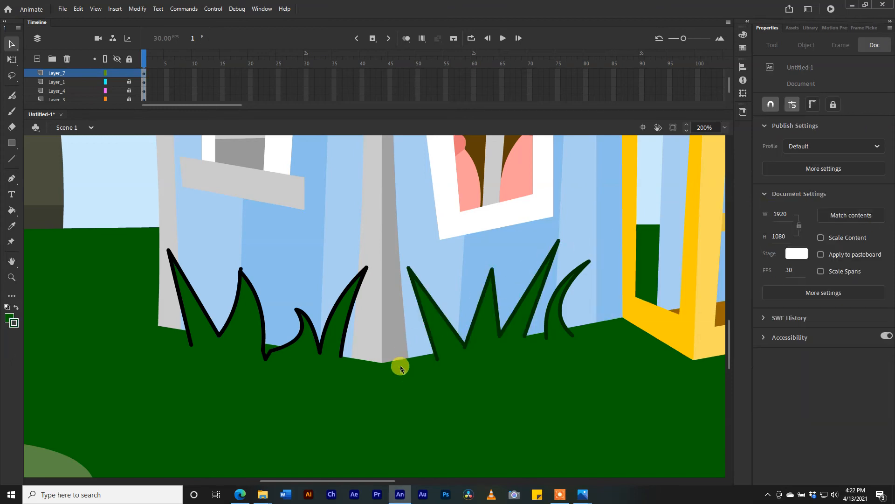
Step: Recolor all outlines of the first grass clump to dark green #003300
{"action": "left_click", "coordinate": [348, 314]}
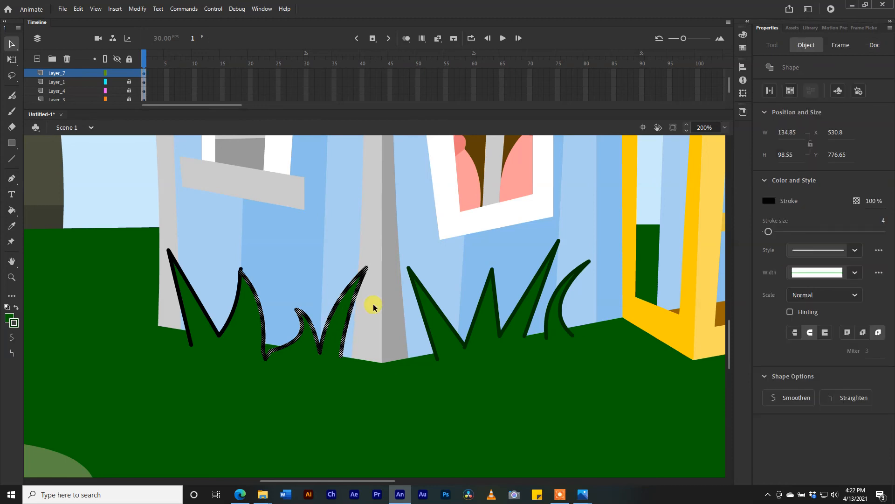
{"action": "left_click", "coordinate": [768, 201]}
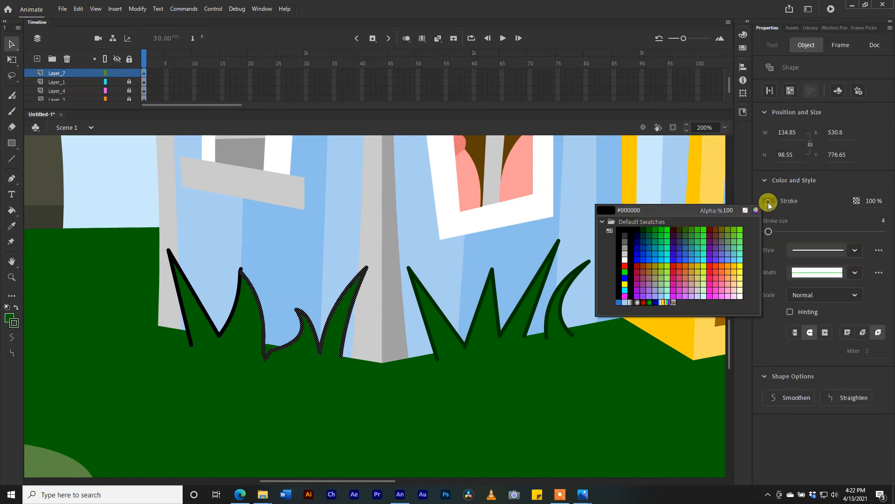
{"action": "left_click", "coordinate": [646, 225]}
{"action": "left_click", "coordinate": [240, 286]}
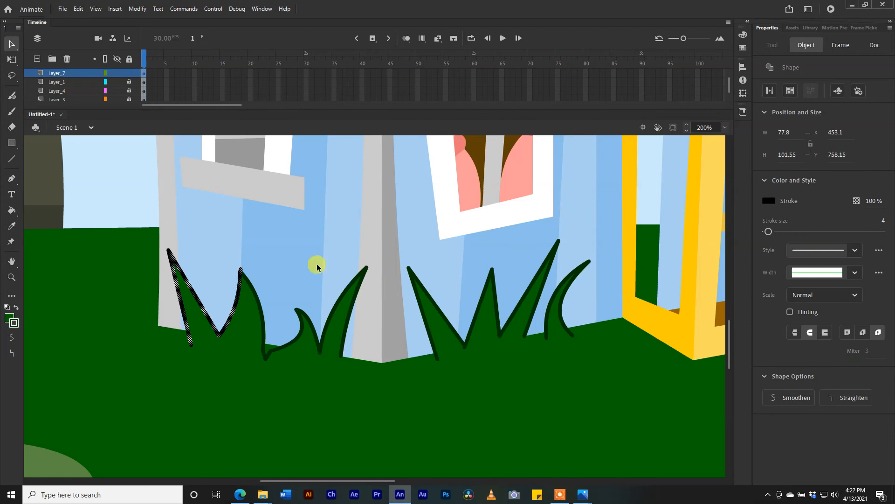
{"action": "left_click", "coordinate": [770, 200]}
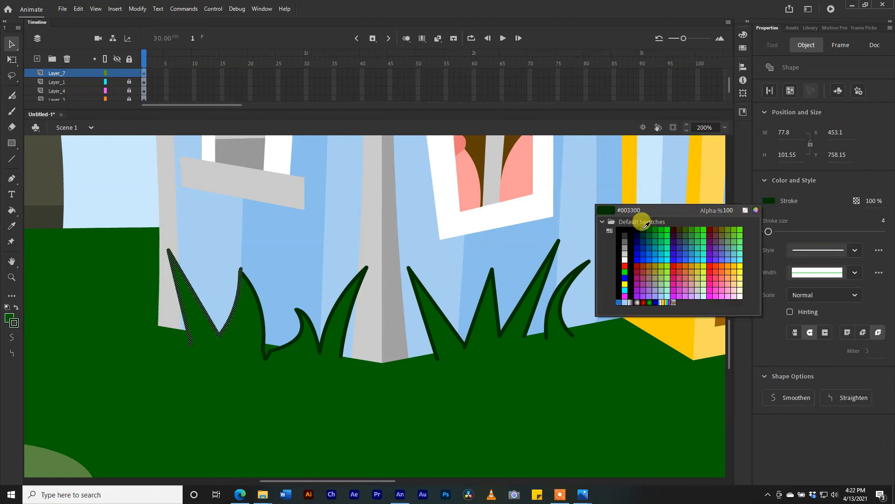
{"action": "left_click", "coordinate": [642, 223]}
{"action": "left_click", "coordinate": [122, 349]}
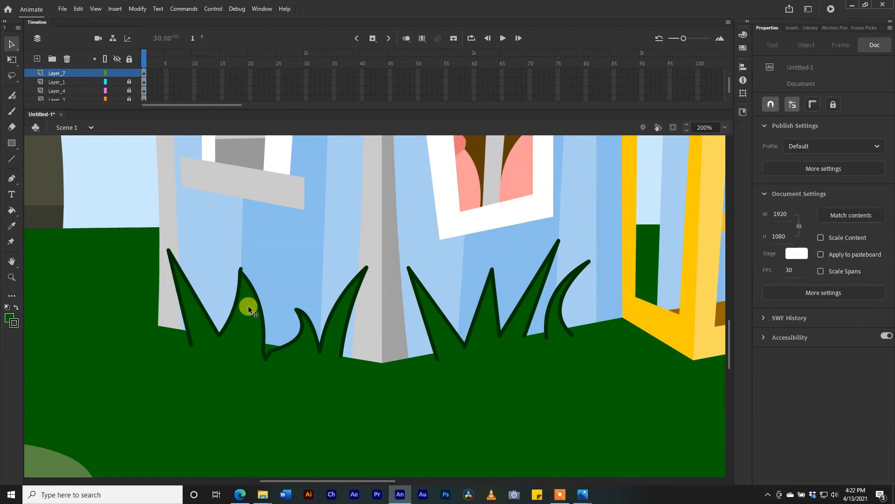
Step: Unlock all layers so the background palms can be selected
{"action": "key", "text": "ctrl+minus"}
{"action": "key", "text": "ctrl+minus"}
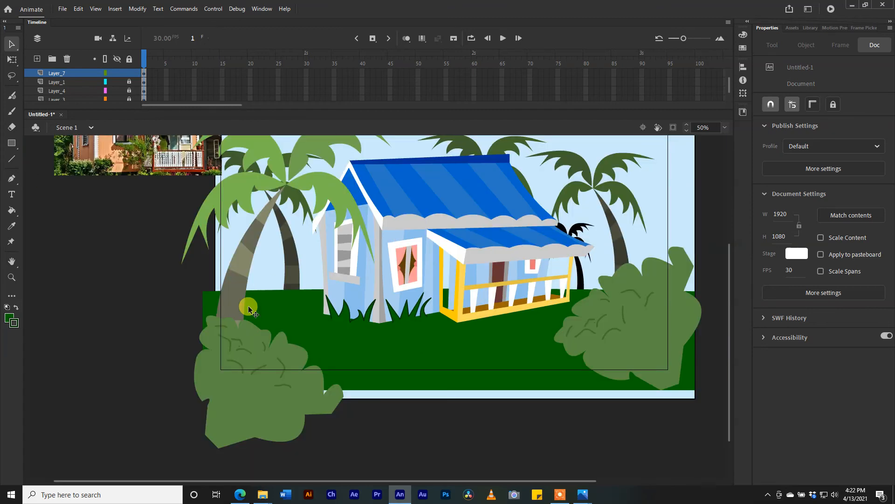
{"action": "scroll", "coordinate": [354, 311], "scroll_direction": "up", "scroll_amount": 3}
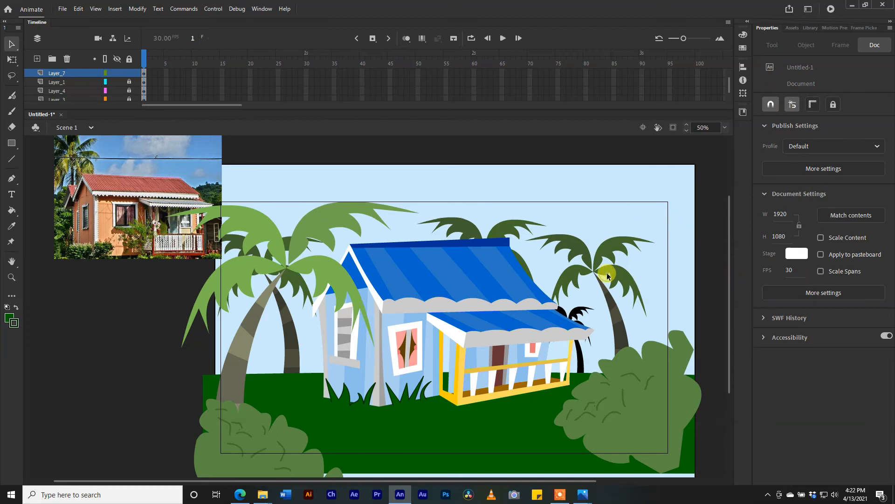
{"action": "left_click", "coordinate": [129, 61]}
Step: Convert the four darker background coconut palms together into one Movie Clip symbol, keeping the default name Symbol 1
{"action": "left_click", "coordinate": [579, 278]}
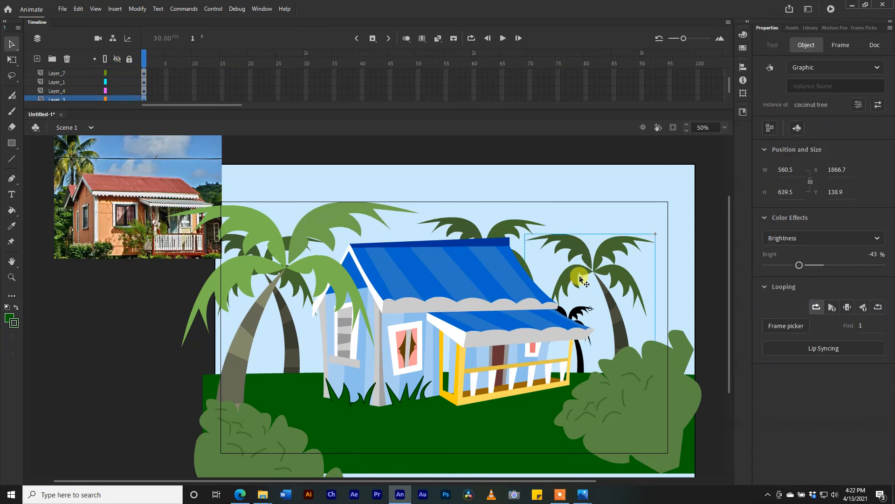
{"action": "left_click", "coordinate": [579, 314]}
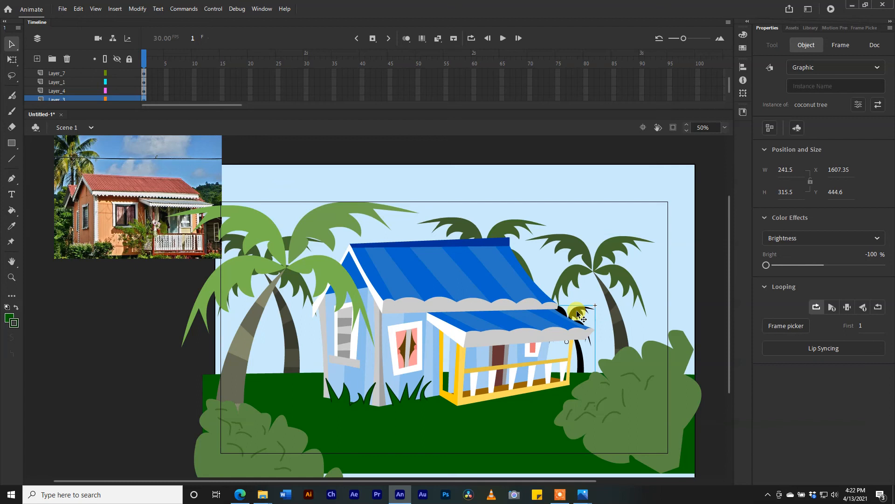
{"action": "left_click", "coordinate": [584, 273]}
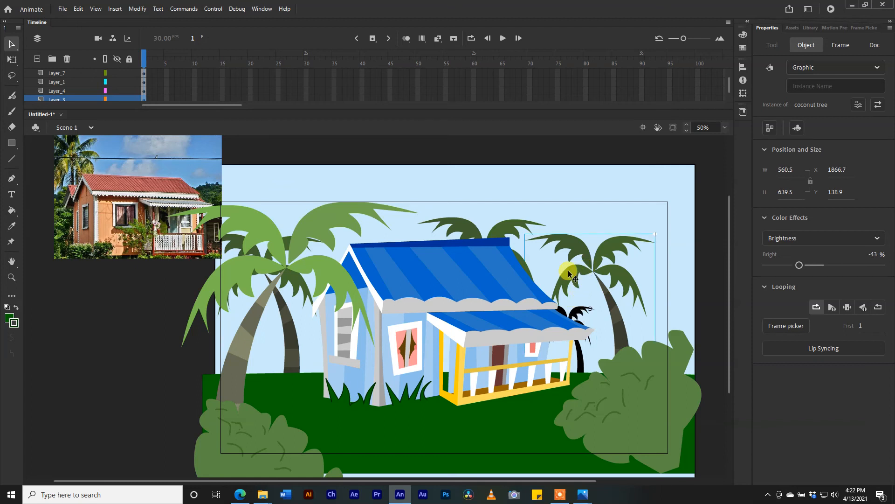
{"action": "left_click", "coordinate": [574, 311]}
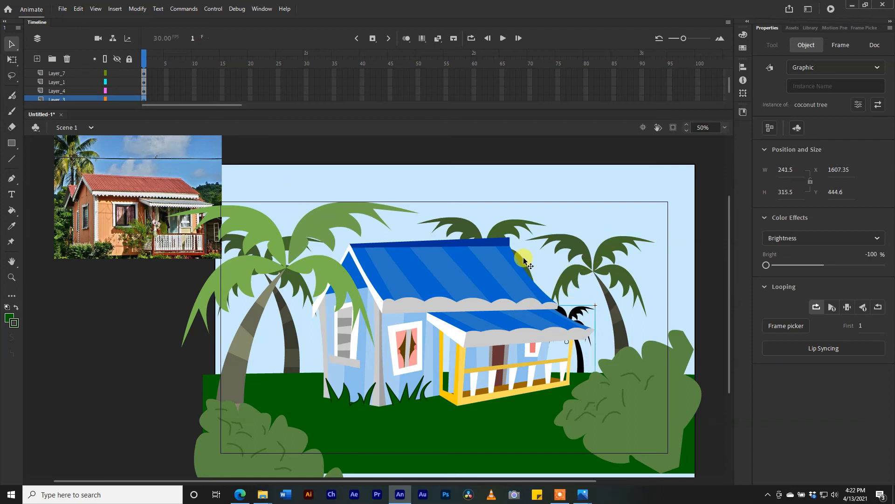
{"action": "left_click", "coordinate": [577, 275], "text": "shift"}
{"action": "left_click", "coordinate": [497, 238], "text": "shift"}
{"action": "left_click", "coordinate": [281, 307], "text": "shift"}
{"action": "right_click", "coordinate": [281, 306]}
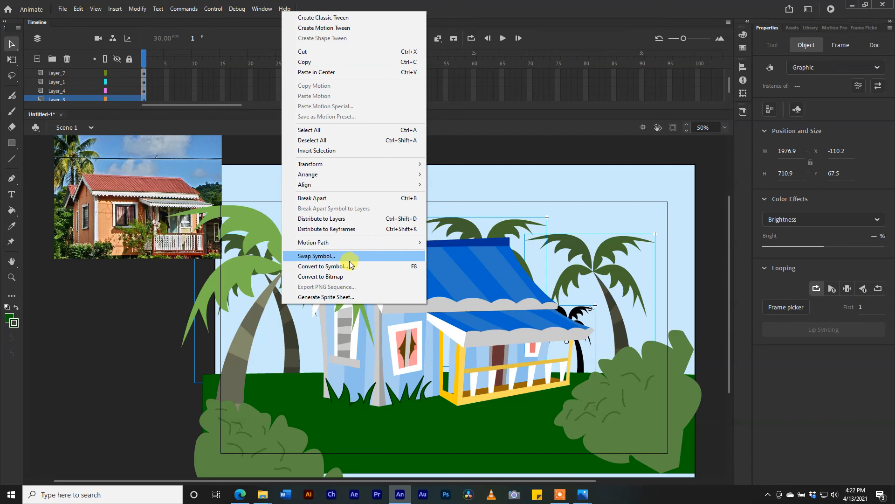
{"action": "left_click", "coordinate": [326, 267]}
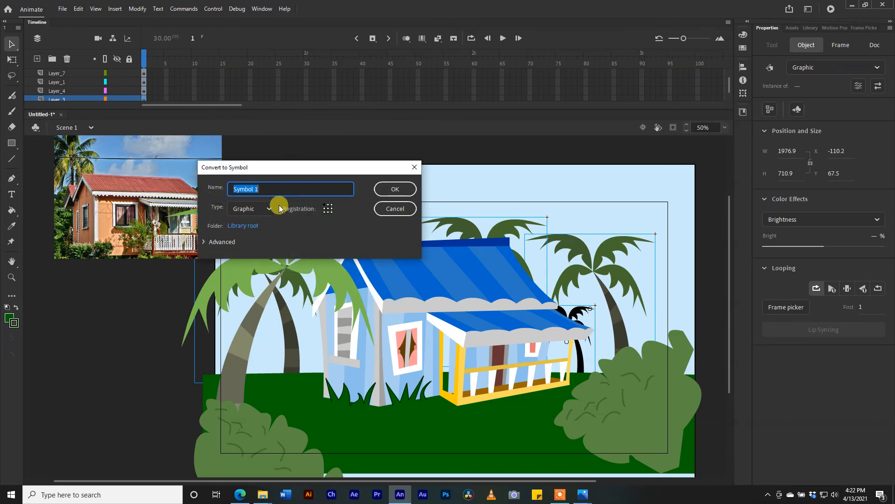
{"action": "left_click", "coordinate": [279, 208]}
{"action": "left_click", "coordinate": [256, 226]}
{"action": "left_click", "coordinate": [386, 186]}
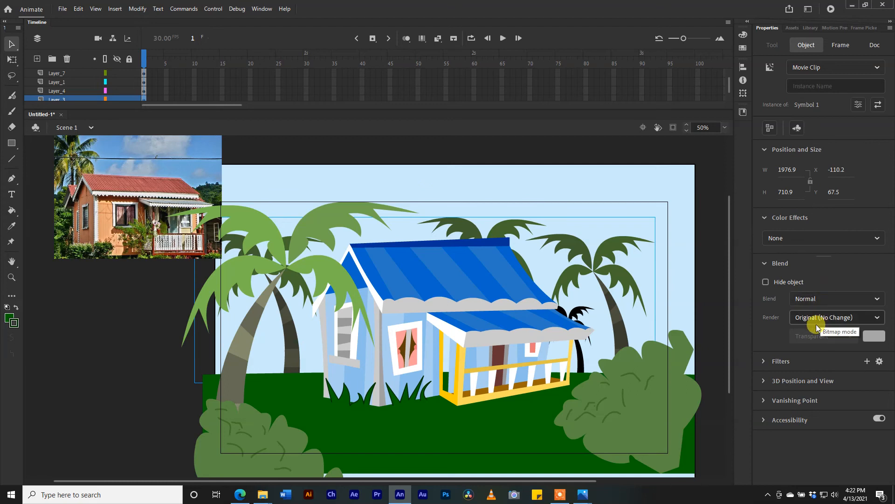
Step: Add a Blur filter to the background palms with High quality and a blur of 10 on both axes
{"action": "left_click", "coordinate": [781, 362]}
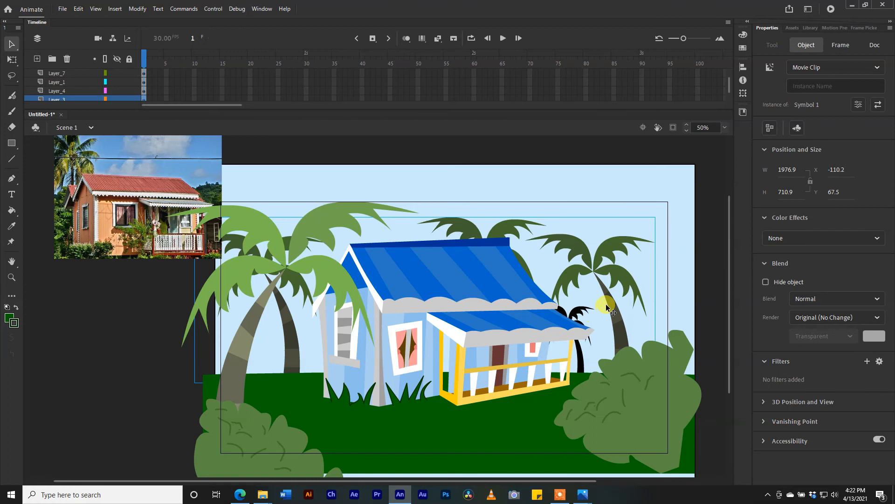
{"action": "left_click", "coordinate": [868, 361]}
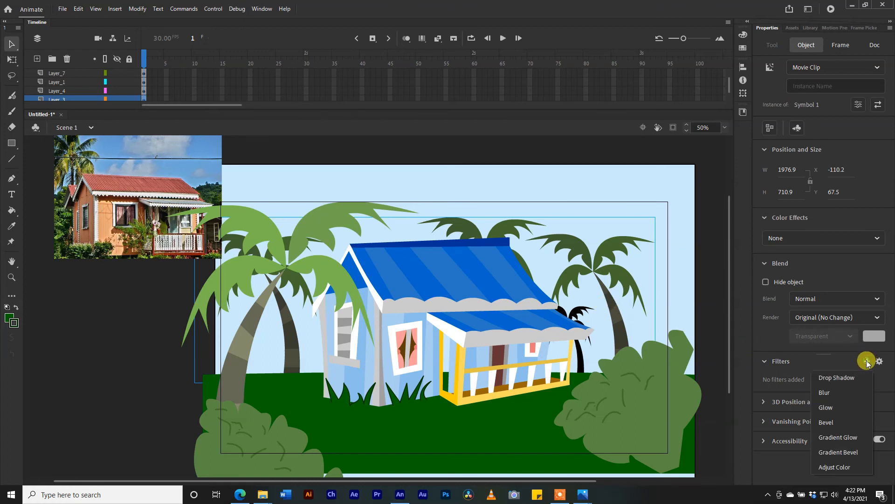
{"action": "left_click", "coordinate": [841, 395]}
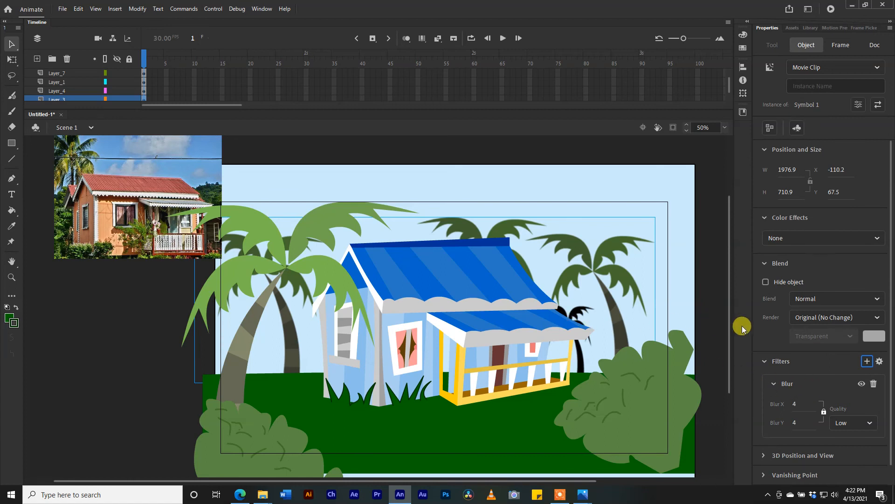
{"action": "left_click", "coordinate": [837, 422]}
{"action": "left_click", "coordinate": [843, 470]}
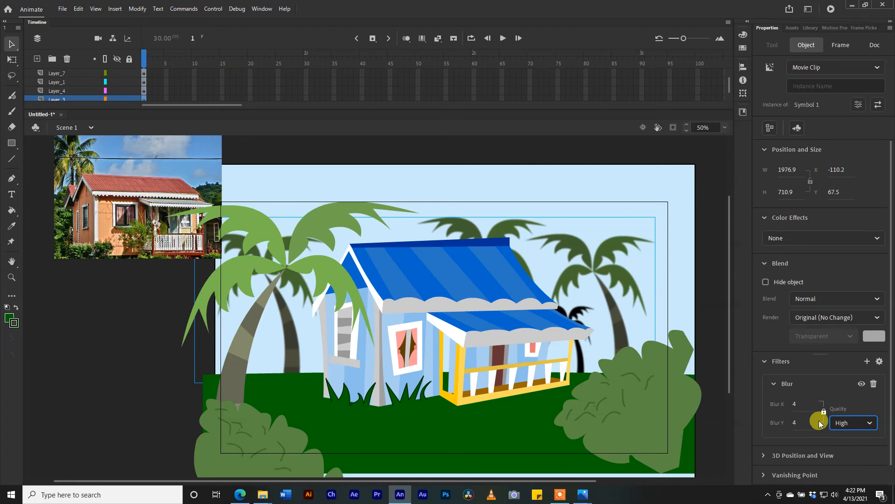
{"action": "left_click_drag", "start_coordinate": [794, 403], "coordinate": [794, 400]}
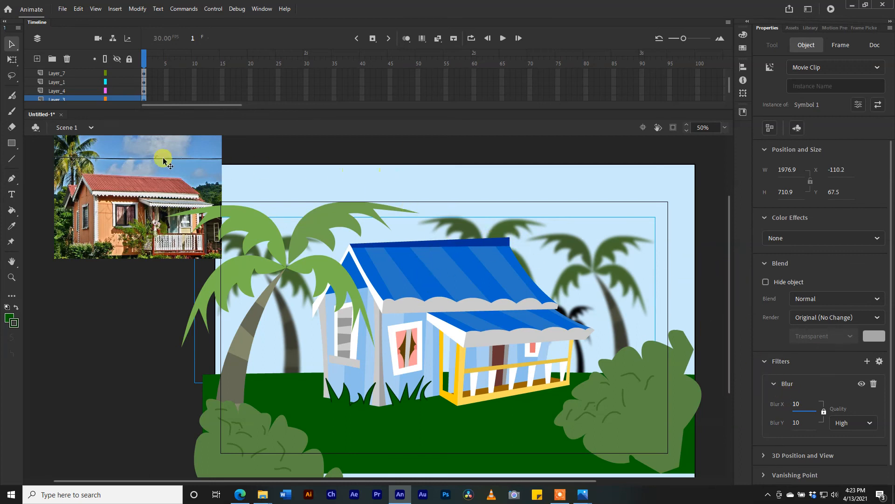
Step: Insert a new layer directly above the sky layer, Layer_2
{"action": "scroll", "coordinate": [176, 87], "scroll_direction": "down", "scroll_amount": 2}
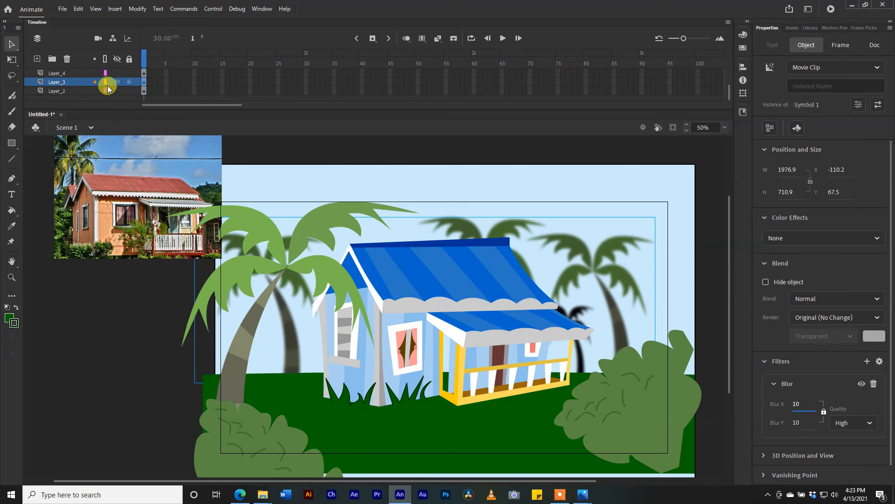
{"action": "left_click", "coordinate": [77, 94]}
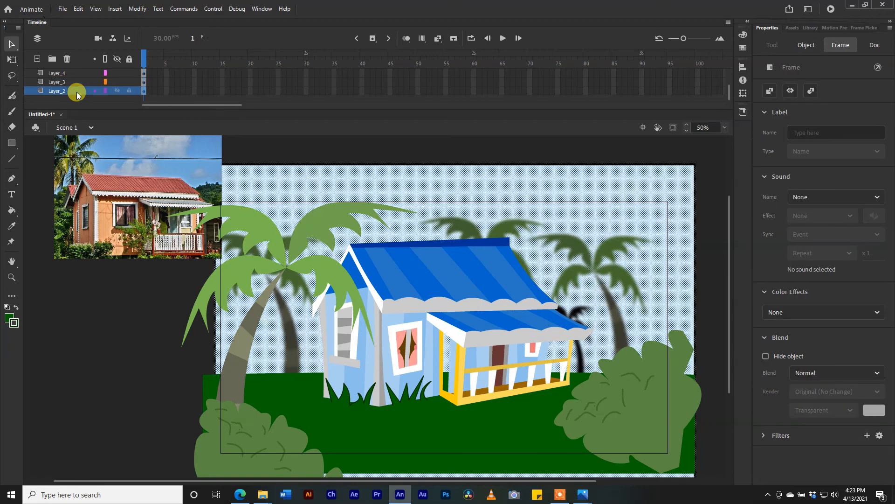
{"action": "right_click", "coordinate": [76, 91]}
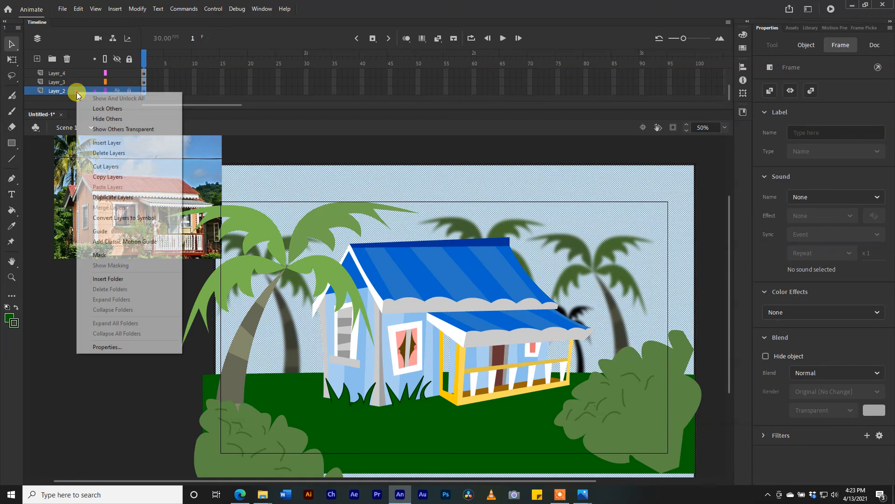
{"action": "left_click", "coordinate": [106, 140]}
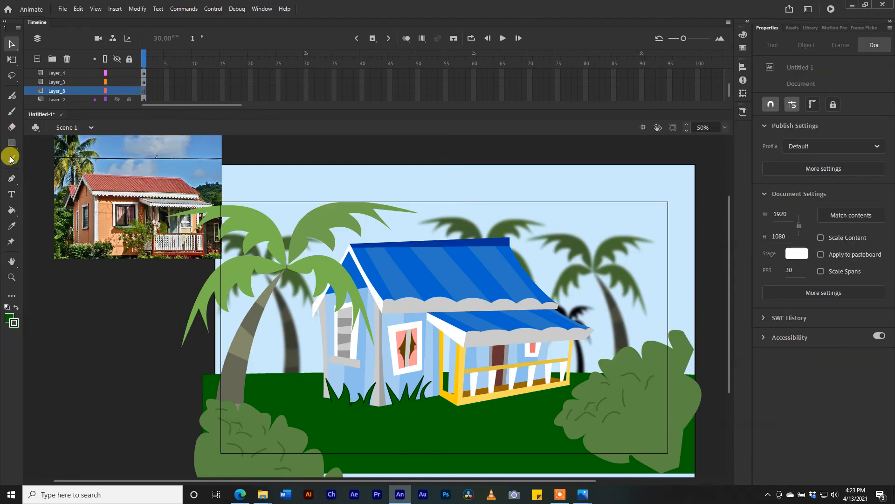
Step: Outline a puffy white cloud behind the right-hand palm with the Classic Brush and fill it with white
{"action": "left_click", "coordinate": [11, 111]}
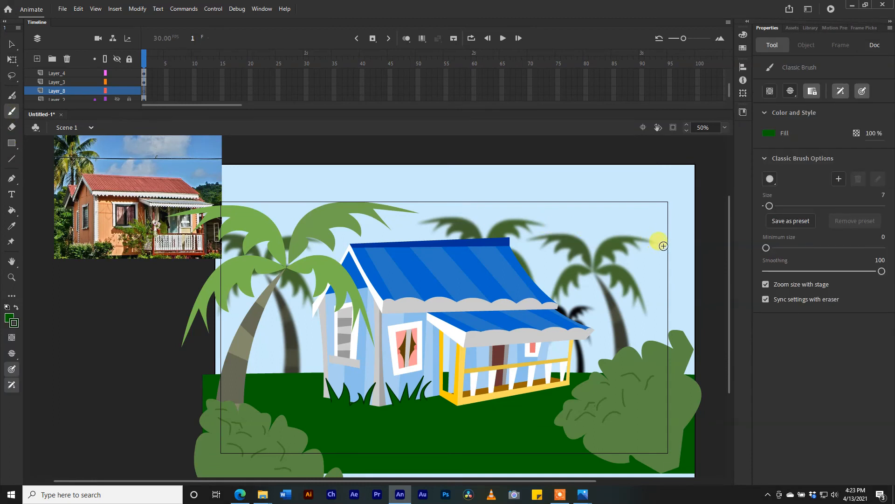
{"action": "left_click", "coordinate": [9, 317]}
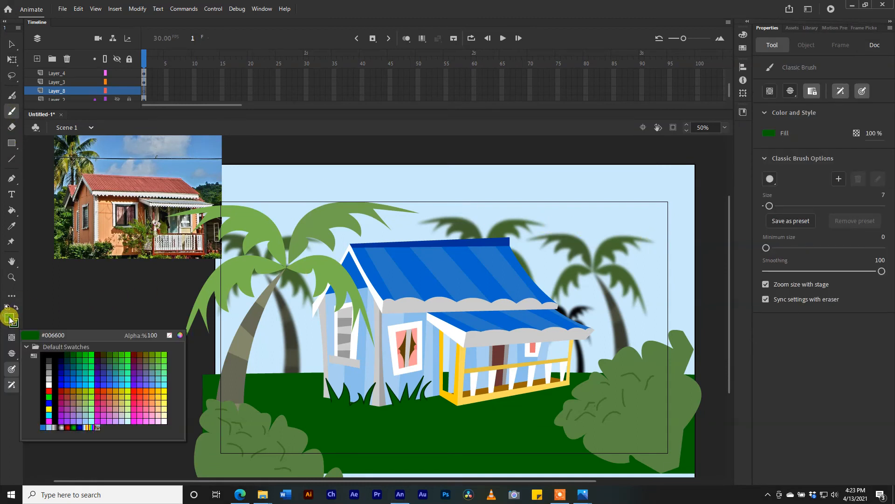
{"action": "left_click", "coordinate": [49, 385]}
{"action": "mouse_move", "coordinate": [651, 261]}
{"action": "left_mouse_down"}
{"action": "mouse_move", "coordinate": [613, 265]}
{"action": "mouse_move", "coordinate": [559, 297]}
{"action": "mouse_move", "coordinate": [541, 320]}
{"action": "mouse_move", "coordinate": [499, 306]}
{"action": "mouse_move", "coordinate": [448, 391]}
{"action": "mouse_move", "coordinate": [491, 419]}
{"action": "mouse_move", "coordinate": [608, 414]}
{"action": "mouse_move", "coordinate": [637, 377]}
{"action": "mouse_move", "coordinate": [696, 337]}
{"action": "mouse_move", "coordinate": [686, 246]}
{"action": "left_mouse_up"}
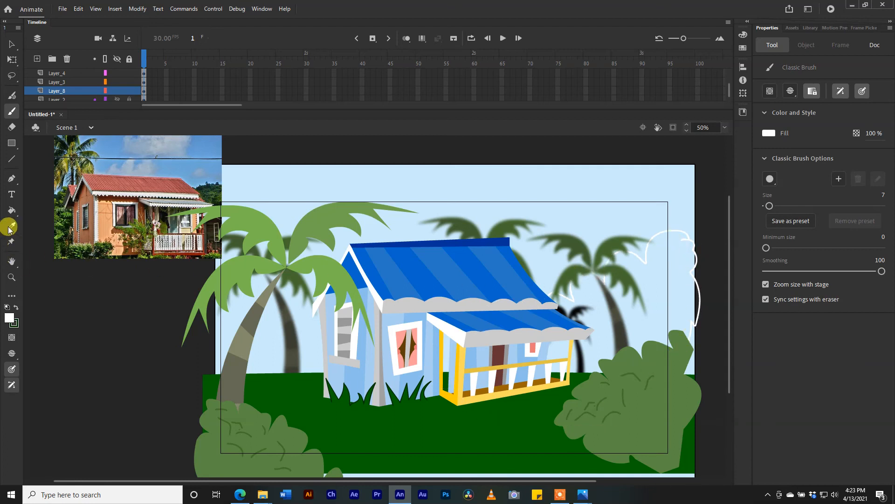
{"action": "left_click", "coordinate": [12, 210]}
{"action": "left_click", "coordinate": [670, 266]}
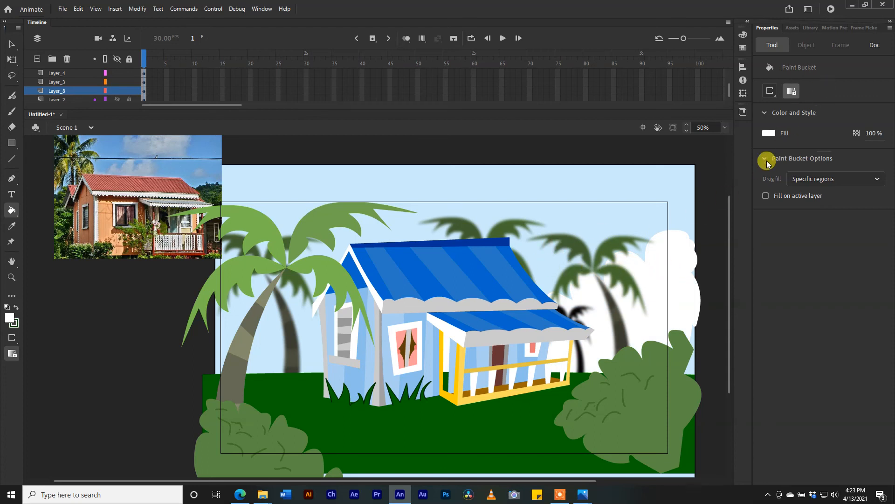
Step: Convert the white cloud shape into a Movie Clip symbol named cloud
{"action": "left_click", "coordinate": [12, 45]}
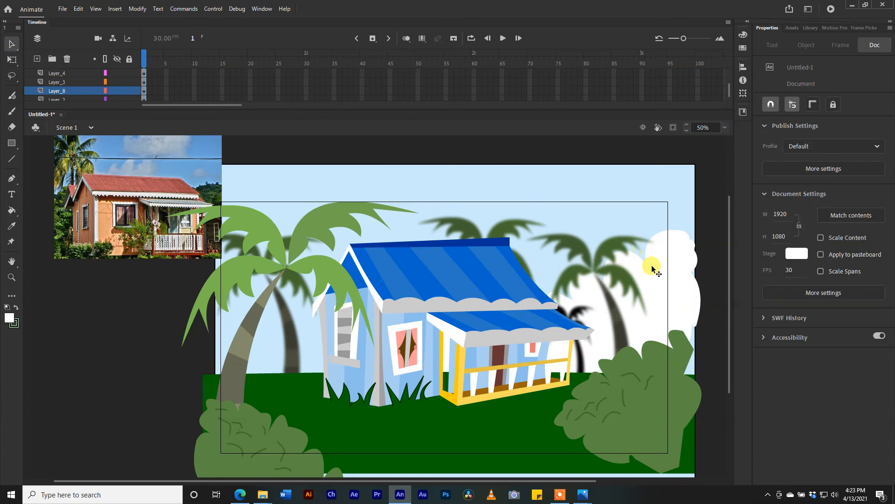
{"action": "right_click", "coordinate": [651, 262]}
{"action": "left_click", "coordinate": [684, 263]}
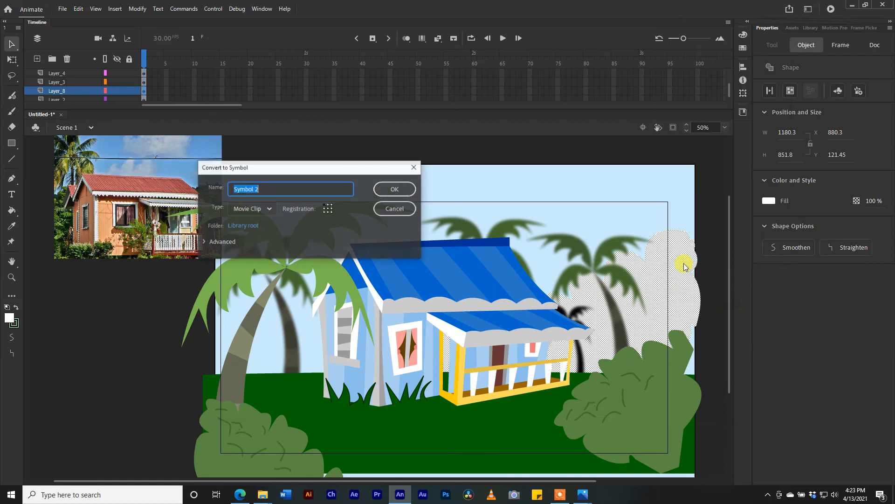
{"action": "type", "text": "cl"}
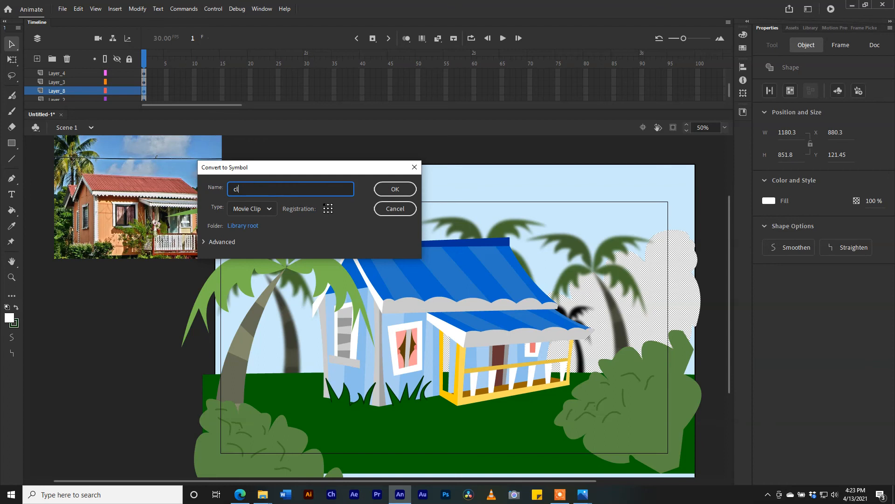
{"action": "type", "text": "oud"}
{"action": "left_click", "coordinate": [390, 189]}
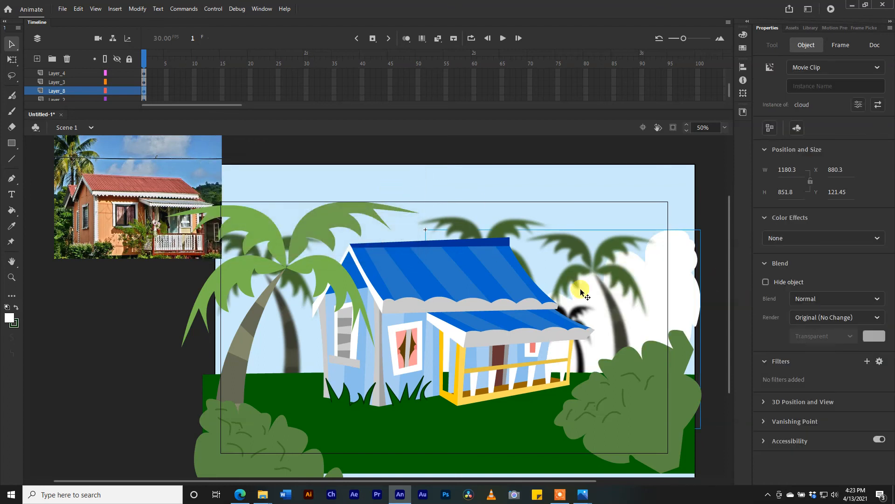
Step: Add a Blur filter to the cloud with High quality and a blur of 77 on both axes
{"action": "left_click", "coordinate": [867, 361]}
{"action": "left_click", "coordinate": [843, 394]}
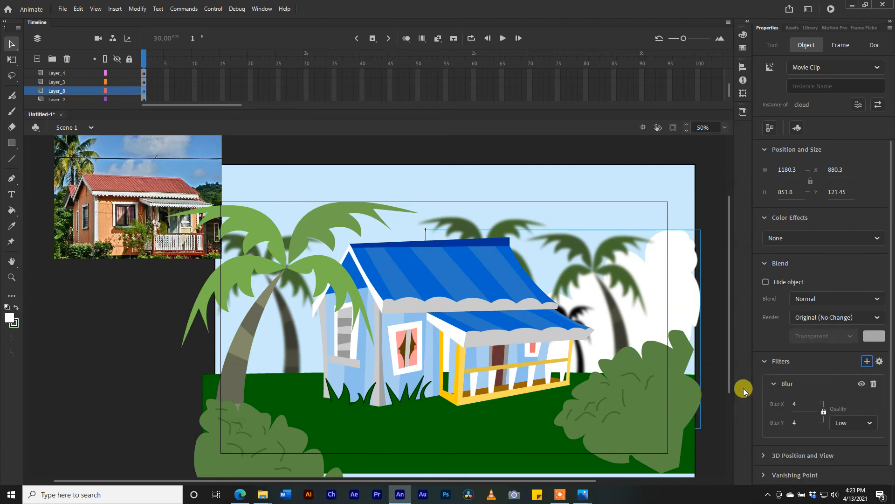
{"action": "left_click", "coordinate": [834, 418]}
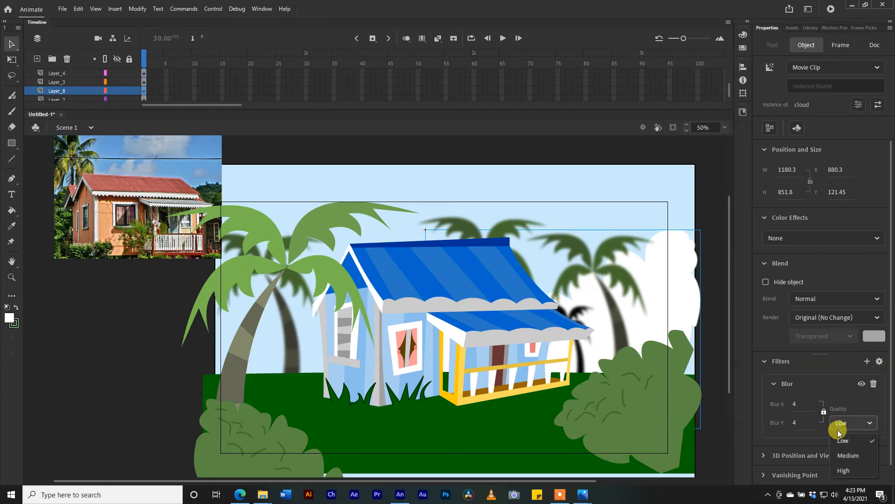
{"action": "left_click", "coordinate": [840, 471]}
{"action": "left_click_drag", "start_coordinate": [795, 405], "coordinate": [818, 402]}
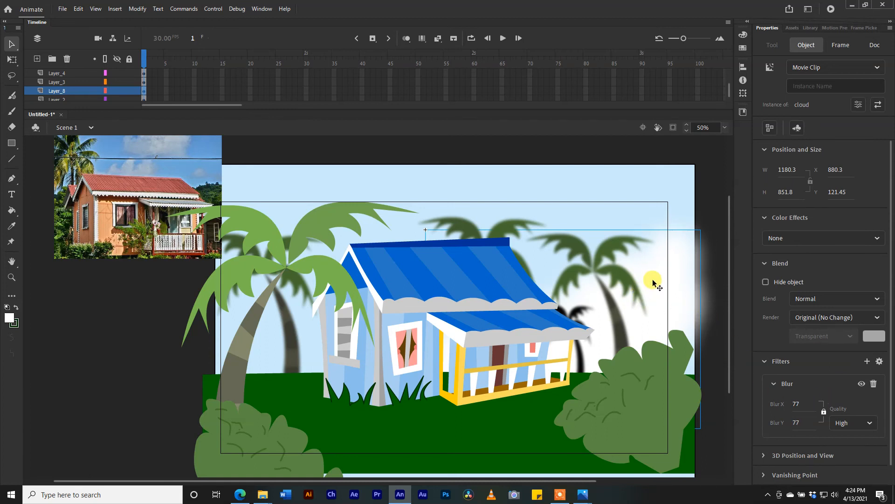
Step: Place a copy of the blurred cloud behind the left palms and scale it down to about 636 by 351 px
{"action": "left_click_drag", "start_coordinate": [653, 283], "coordinate": [319, 287]}
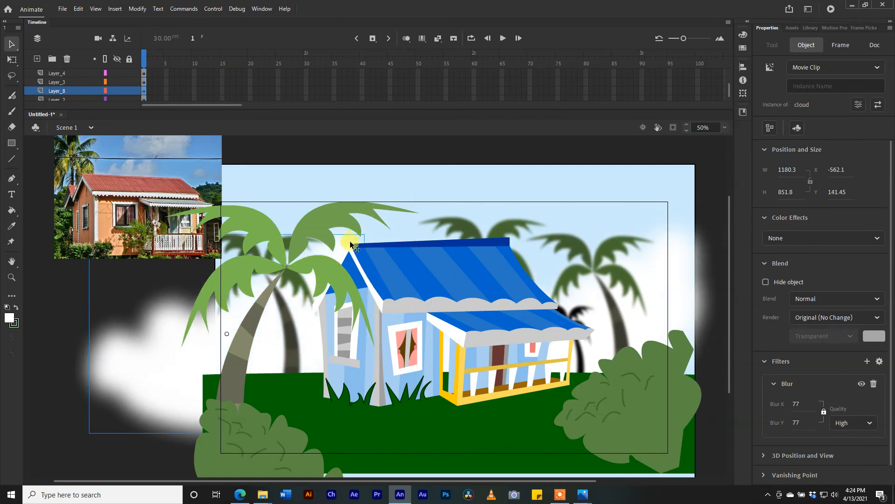
{"action": "left_click_drag", "start_coordinate": [312, 329], "coordinate": [299, 357]}
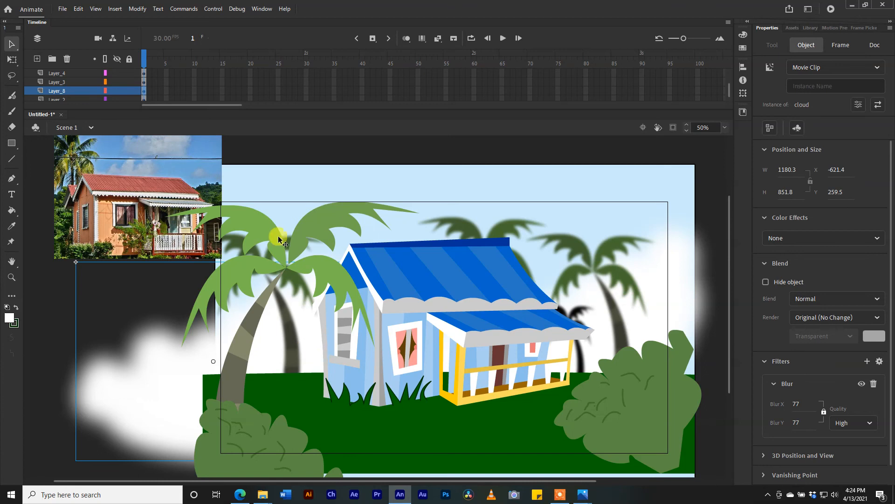
{"action": "right_click", "coordinate": [118, 366]}
{"action": "mouse_move", "coordinate": [161, 266]}
{"action": "left_click", "coordinate": [261, 269]}
{"action": "left_click_drag", "start_coordinate": [76, 262], "coordinate": [148, 321]}
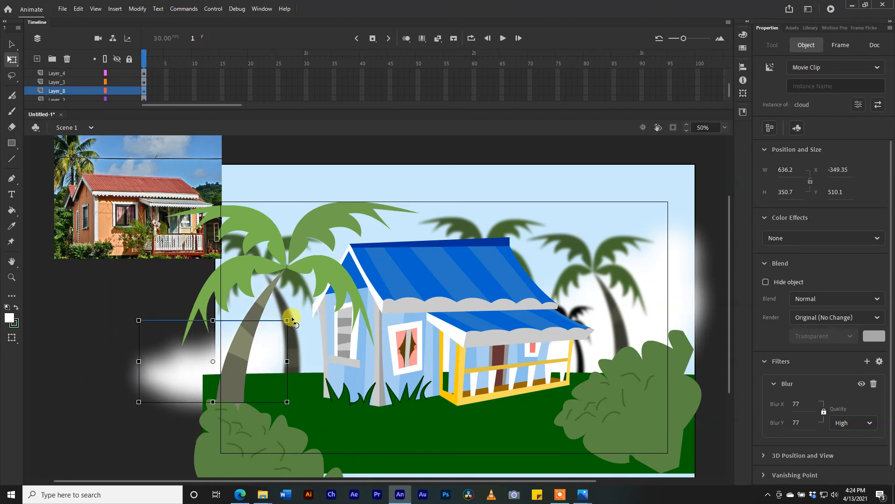
Step: Rotate the smaller cloud copy slightly clockwise and move it into the sky behind the top of the large left palm
{"action": "left_click", "coordinate": [289, 320]}
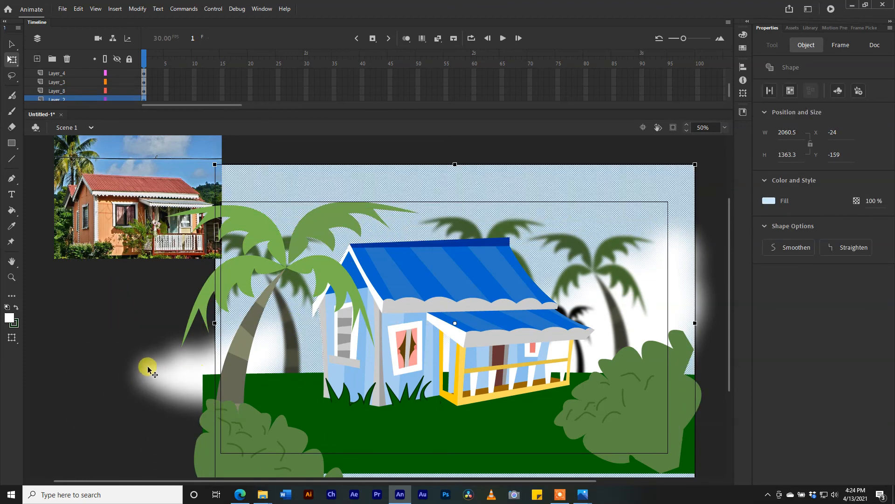
{"action": "left_click", "coordinate": [155, 369]}
{"action": "left_click_drag", "start_coordinate": [289, 320], "coordinate": [264, 200]}
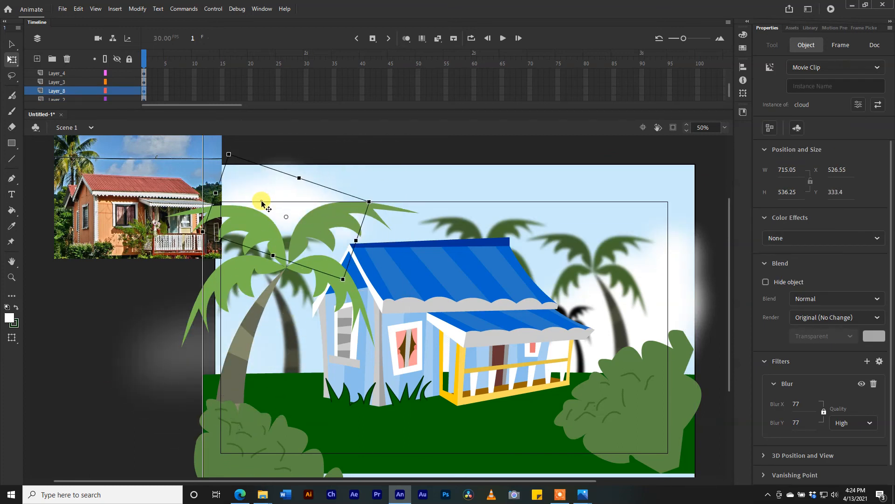
{"action": "left_click", "coordinate": [159, 302]}
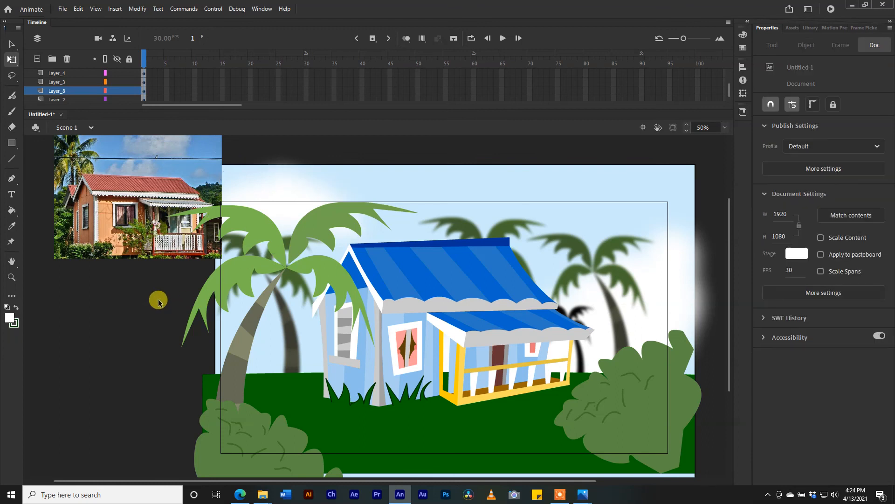
Step: Examine the eave above the front window up close and check the layers one by one to find which holds the house artwork
{"action": "key", "text": "ctrl+minus"}
{"action": "key", "text": "ctrl+equal"}
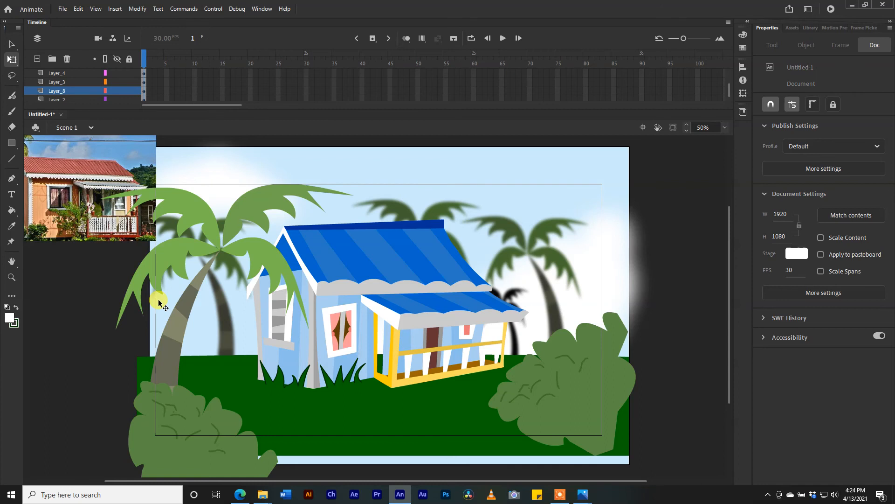
{"action": "left_click", "coordinate": [12, 277]}
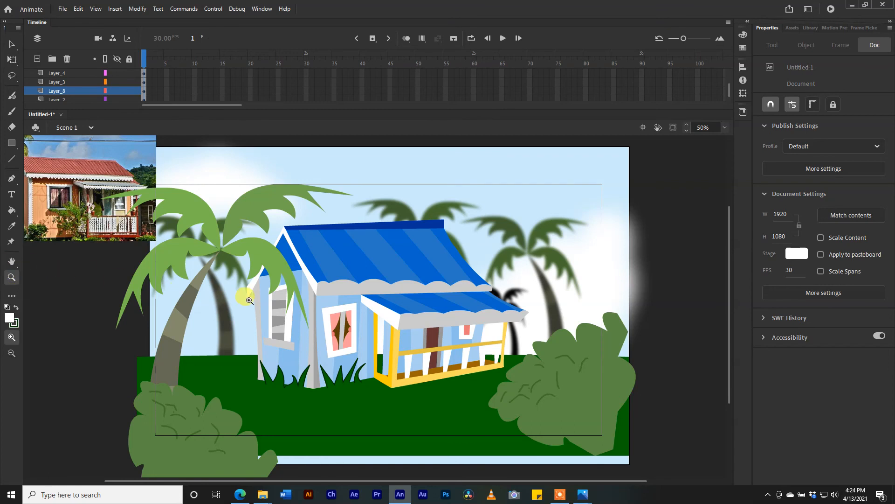
{"action": "left_click", "coordinate": [349, 312]}
{"action": "left_click", "coordinate": [340, 279]}
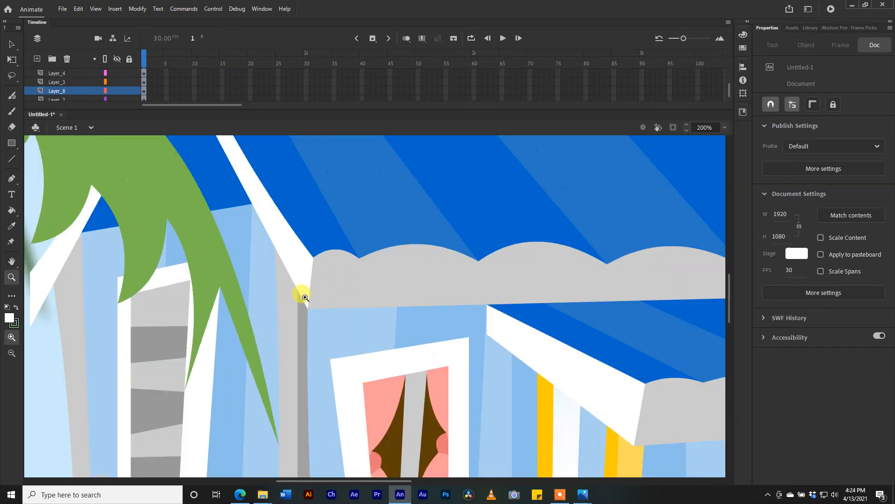
{"action": "left_click", "coordinate": [145, 91]}
{"action": "left_click", "coordinate": [145, 83]}
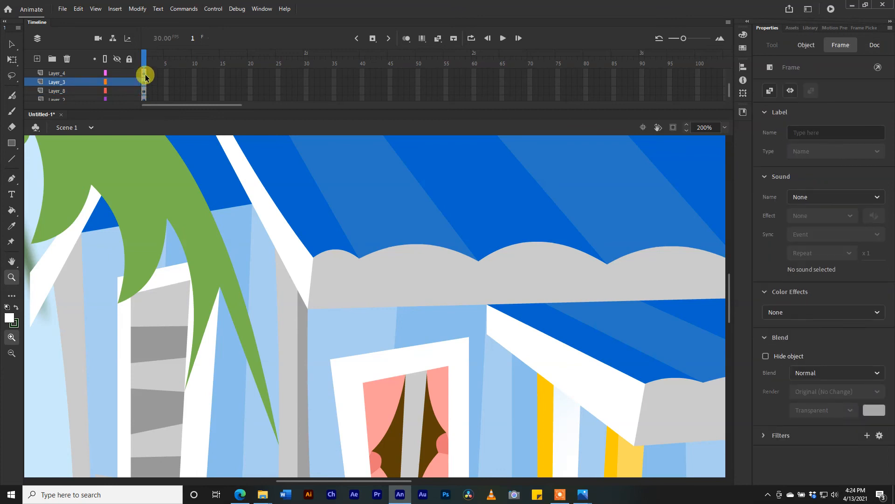
{"action": "left_click", "coordinate": [145, 74]}
{"action": "scroll", "coordinate": [146, 83], "scroll_direction": "down", "scroll_amount": 1}
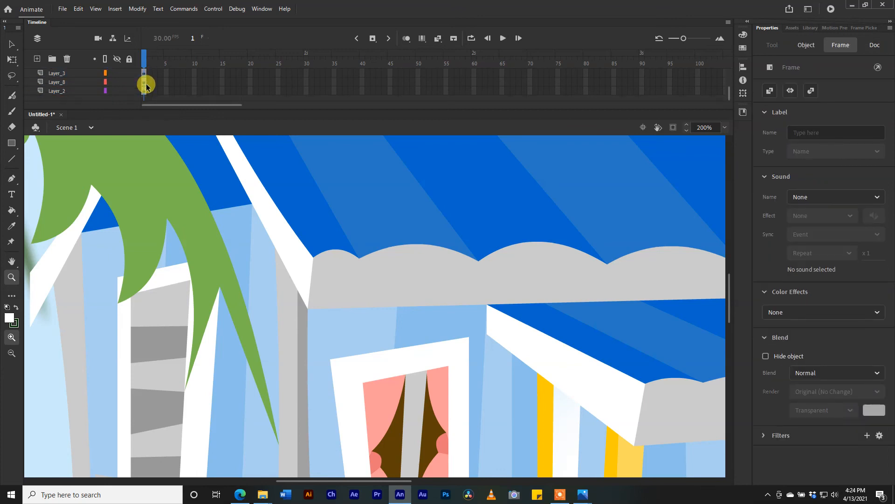
{"action": "left_click", "coordinate": [144, 96]}
{"action": "left_click", "coordinate": [145, 91]}
{"action": "left_click", "coordinate": [144, 82]}
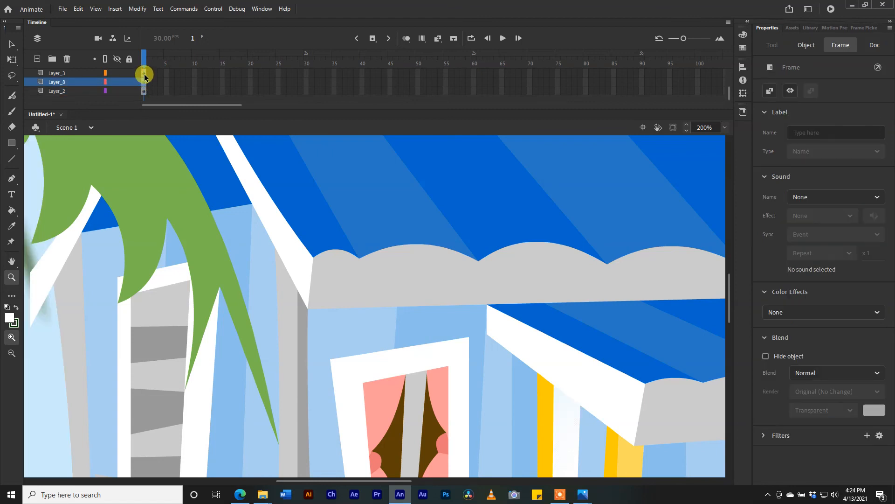
{"action": "left_click", "coordinate": [144, 74]}
{"action": "scroll", "coordinate": [145, 79], "scroll_direction": "up", "scroll_amount": 2}
{"action": "left_click", "coordinate": [146, 82]}
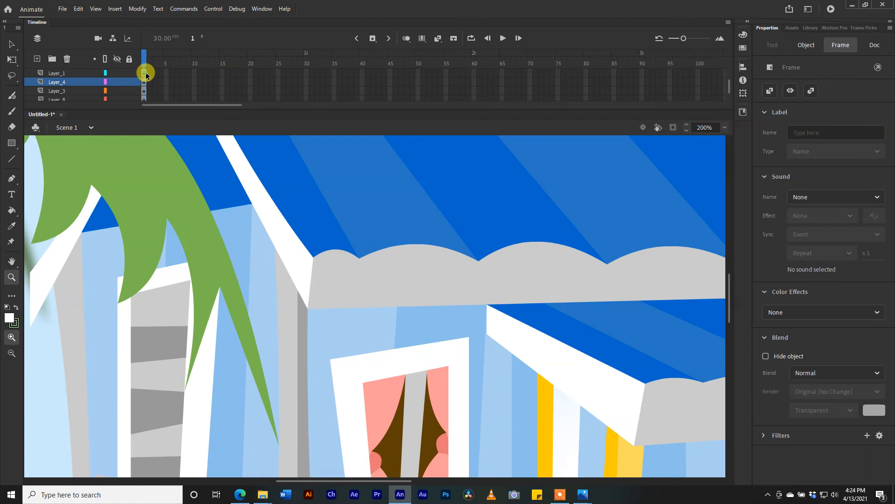
{"action": "left_click", "coordinate": [145, 73]}
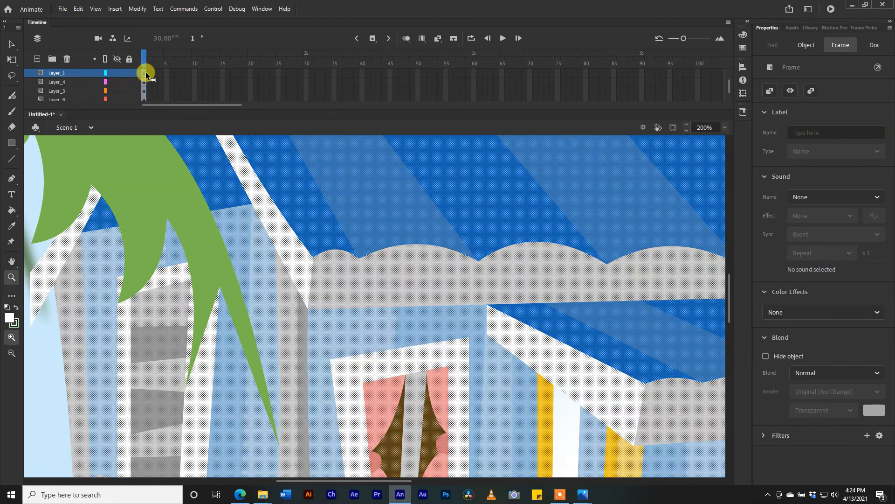
Step: Insert a new layer directly above Layer_1, which holds the house
{"action": "left_click", "coordinate": [17, 160]}
{"action": "left_click", "coordinate": [65, 72]}
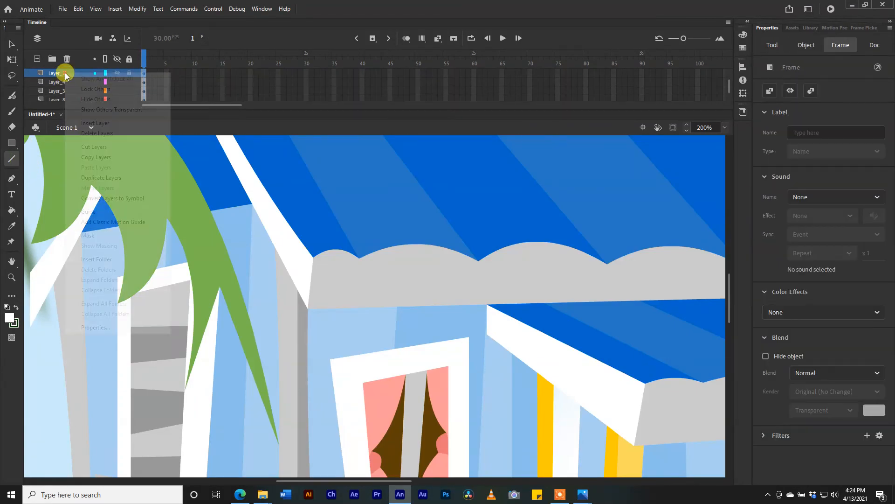
{"action": "right_click", "coordinate": [65, 72]}
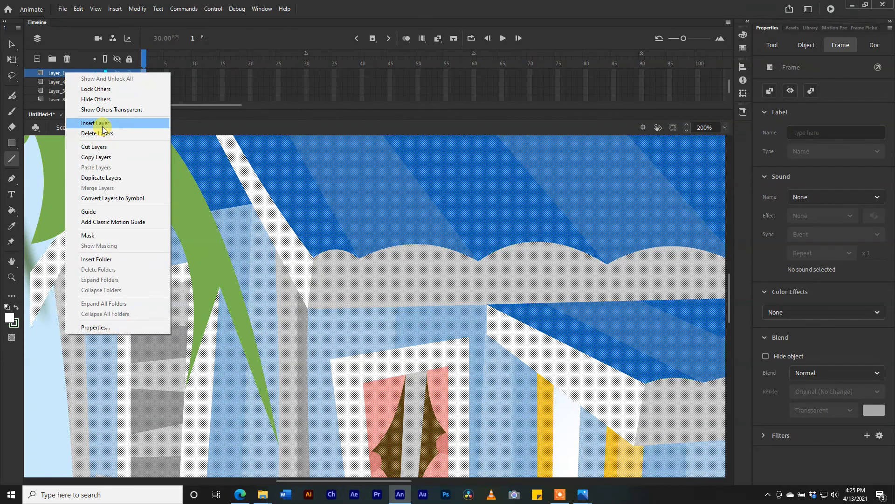
{"action": "left_click", "coordinate": [102, 126]}
Step: Draw a closed shadow outline about 206 by 68 px with the Line tool, from under the main roof's eave to just above the front window
{"action": "left_click_drag", "start_coordinate": [306, 307], "coordinate": [307, 368]}
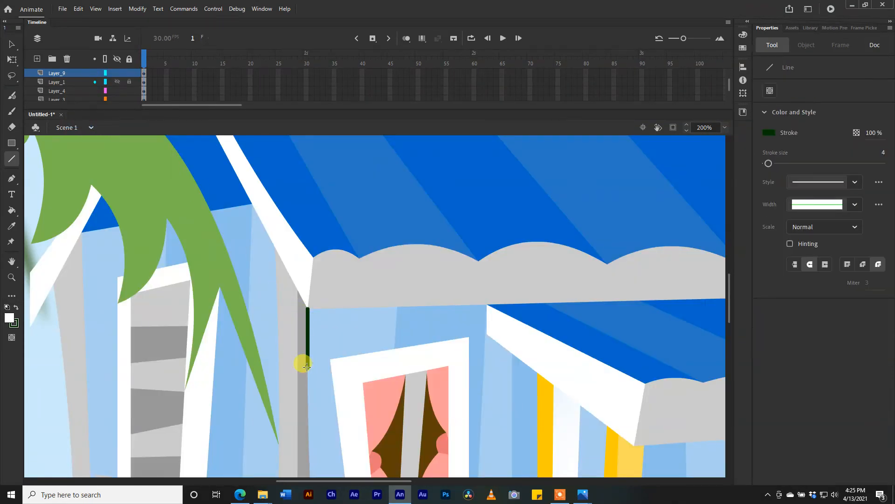
{"action": "left_click", "coordinate": [142, 74]}
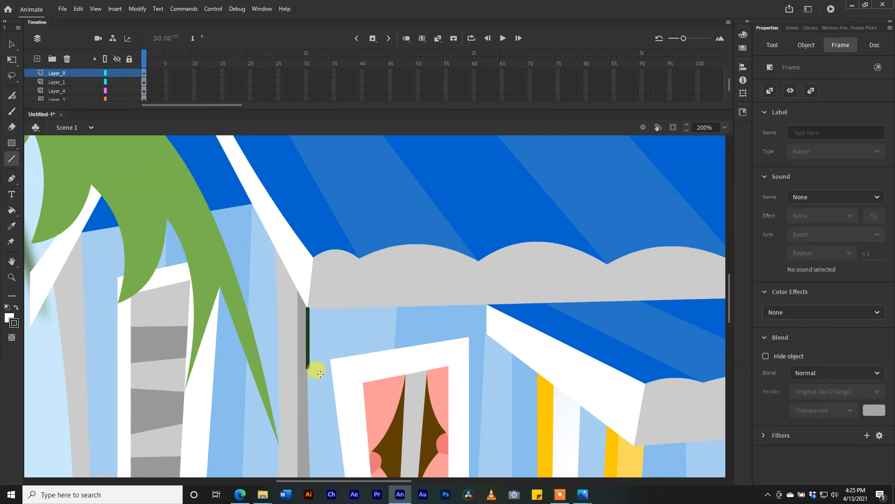
{"action": "mouse_move", "coordinate": [308, 367]}
{"action": "left_mouse_down"}
{"action": "mouse_move", "coordinate": [466, 340]}
{"action": "mouse_move", "coordinate": [499, 344]}
{"action": "left_mouse_up"}
{"action": "mouse_move", "coordinate": [500, 344]}
{"action": "left_mouse_down"}
{"action": "mouse_move", "coordinate": [486, 333]}
{"action": "mouse_move", "coordinate": [486, 306]}
{"action": "mouse_move", "coordinate": [309, 309]}
{"action": "left_mouse_up"}
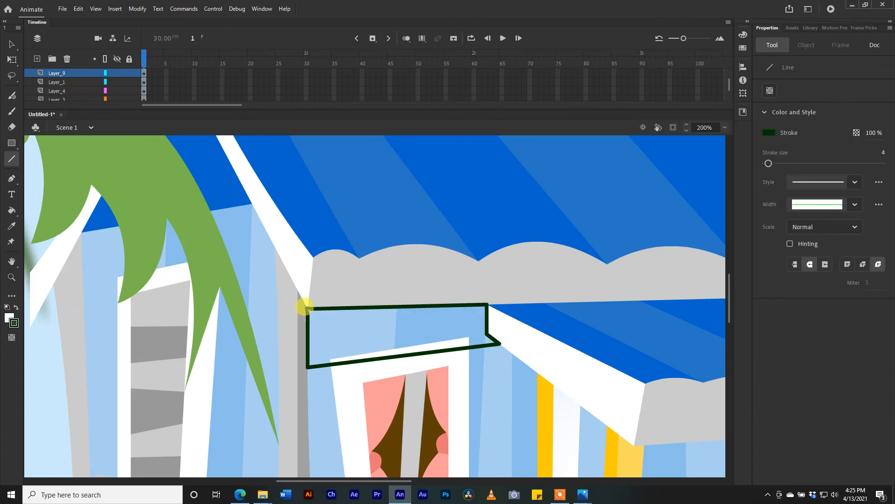
Step: Fill the shadow outline under the eave with black and delete its dark green stroke
{"action": "left_click", "coordinate": [12, 210]}
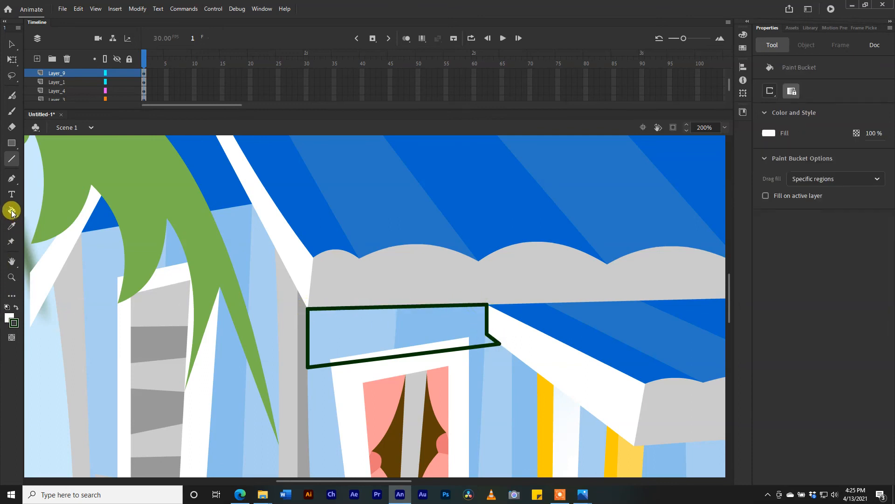
{"action": "left_click", "coordinate": [9, 317]}
{"action": "left_click", "coordinate": [42, 348]}
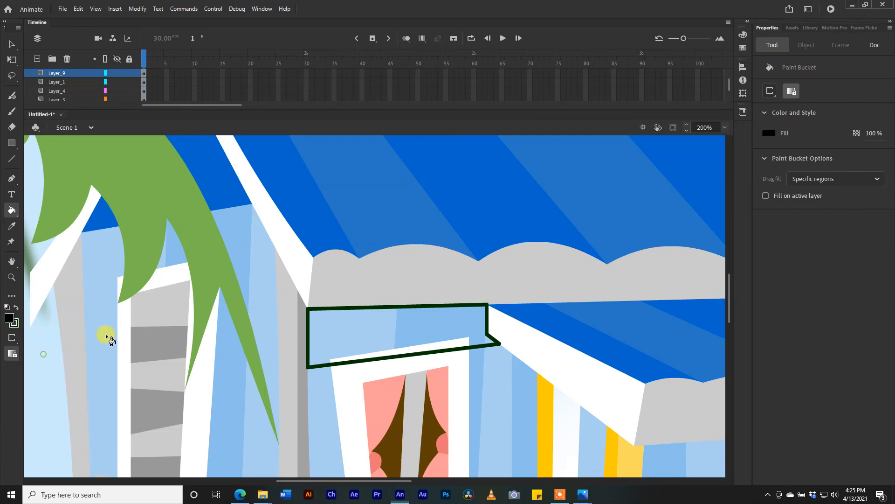
{"action": "left_click", "coordinate": [373, 326]}
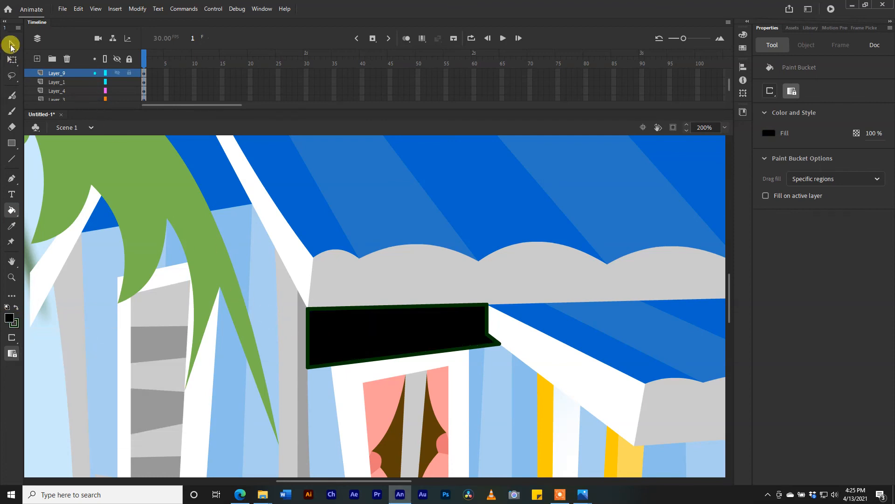
{"action": "left_click", "coordinate": [11, 44]}
{"action": "left_click", "coordinate": [377, 309]}
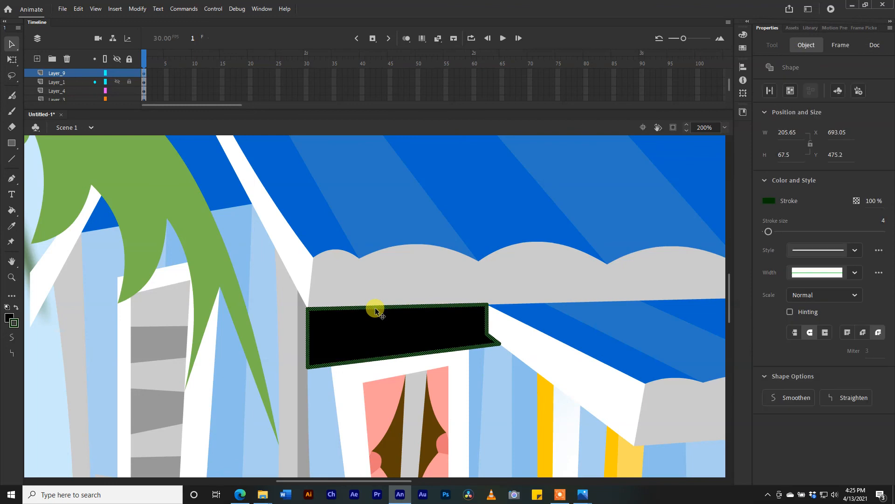
{"action": "key", "text": "Delete"}
Step: Set the alpha of the black eave shadow's fill to 24%
{"action": "left_click", "coordinate": [375, 322]}
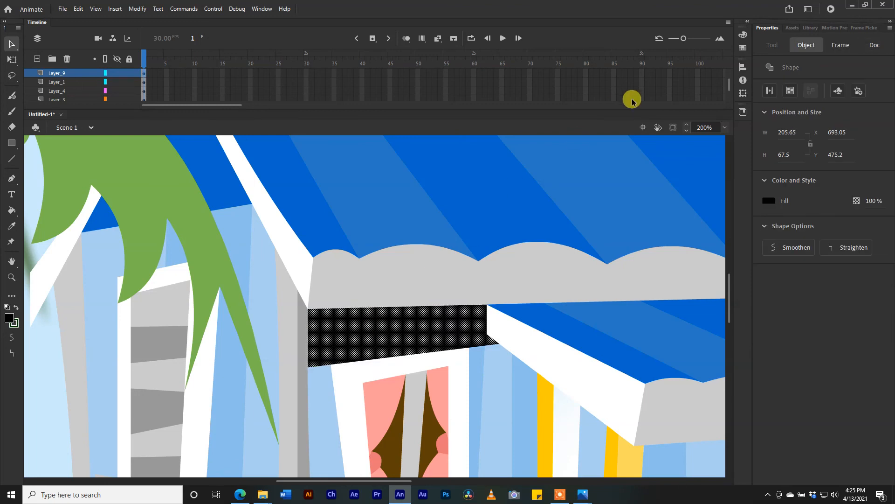
{"action": "left_click", "coordinate": [744, 36]}
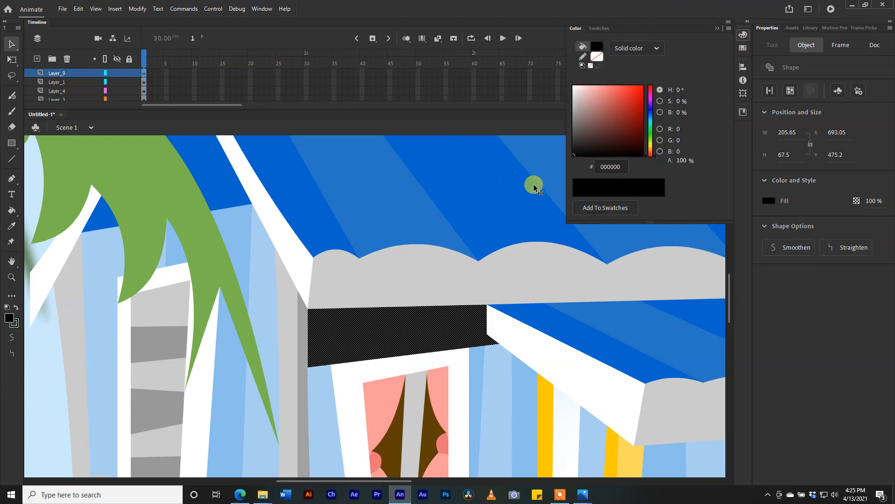
{"action": "left_click_drag", "start_coordinate": [680, 162], "coordinate": [646, 167]}
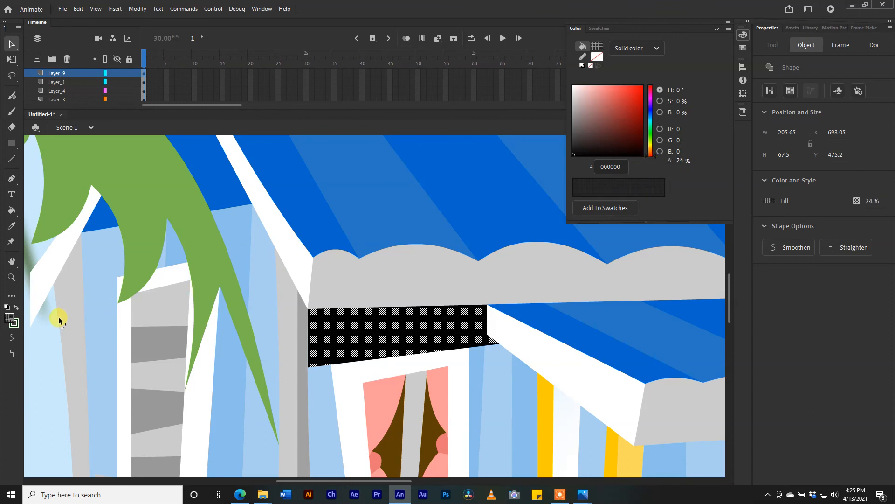
{"action": "left_click", "coordinate": [54, 323]}
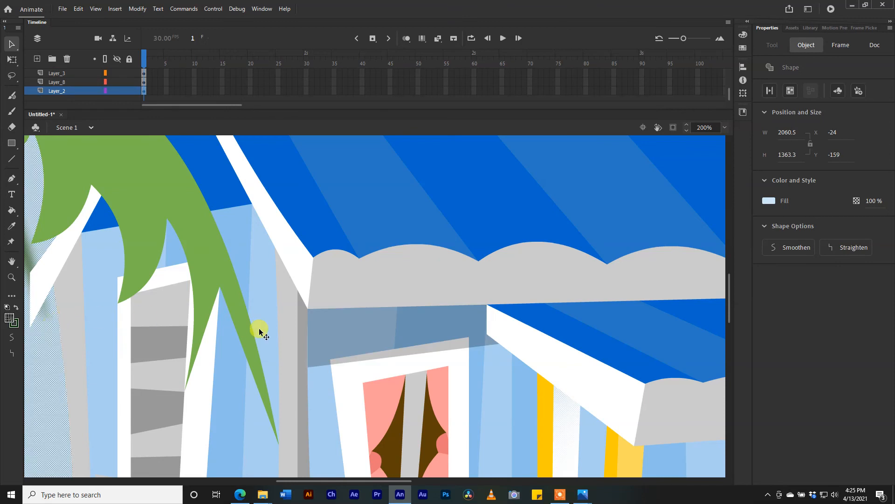
{"action": "key", "text": "ctrl+minus"}
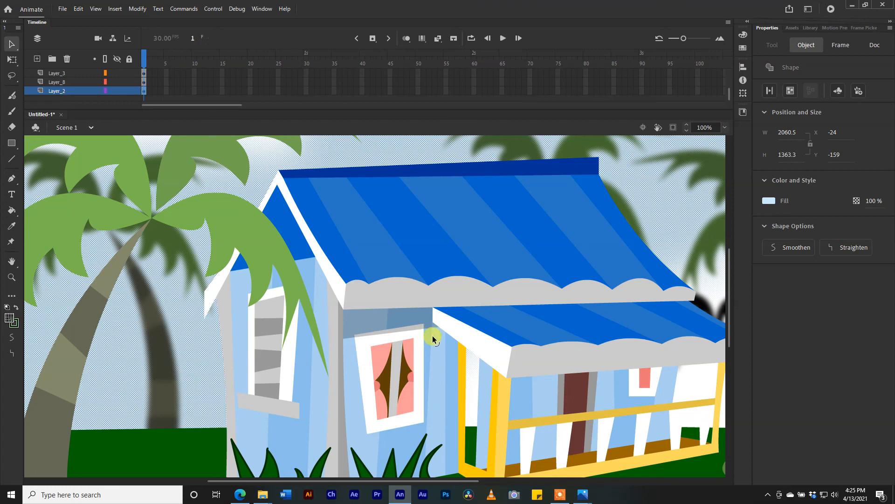
{"action": "scroll", "coordinate": [426, 347], "scroll_direction": "down", "scroll_amount": 3}
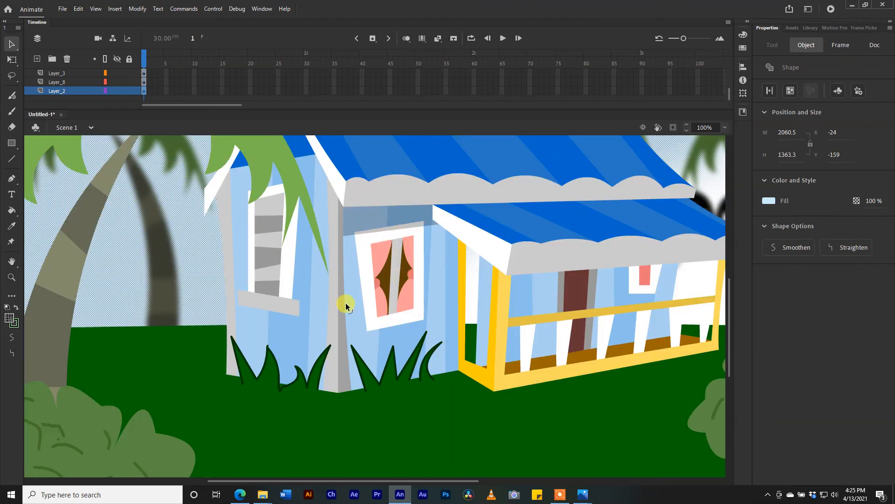
{"action": "scroll", "coordinate": [344, 303], "scroll_direction": "up", "scroll_amount": 3}
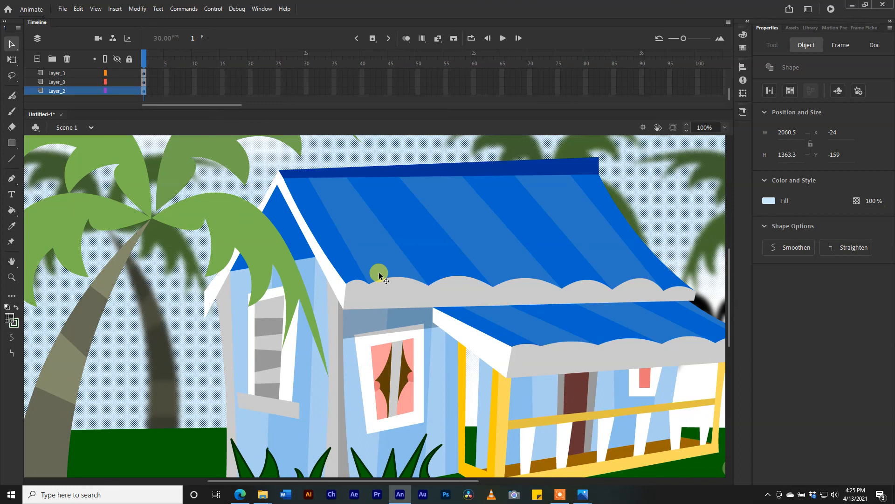
{"action": "scroll", "coordinate": [394, 313], "scroll_direction": "down", "scroll_amount": 3}
{"action": "scroll", "coordinate": [395, 312], "scroll_direction": "up", "scroll_amount": 3}
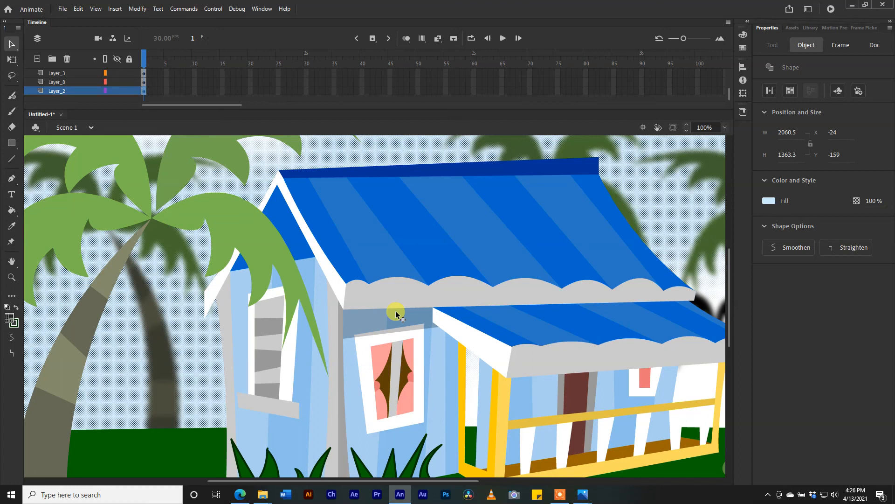
{"action": "scroll", "coordinate": [396, 314], "scroll_direction": "down", "scroll_amount": 1}
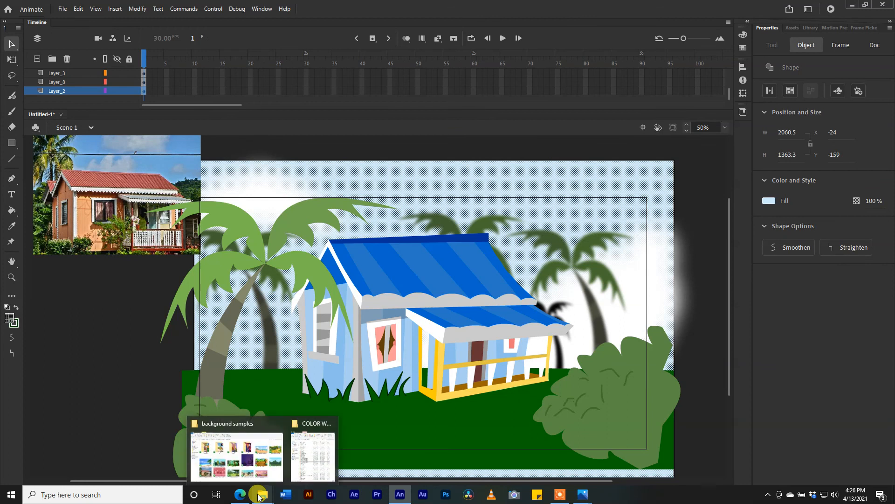
Step: Open the recent file BOTH_COCOBOY_GIRARD.fla
{"action": "left_click", "coordinate": [58, 9]}
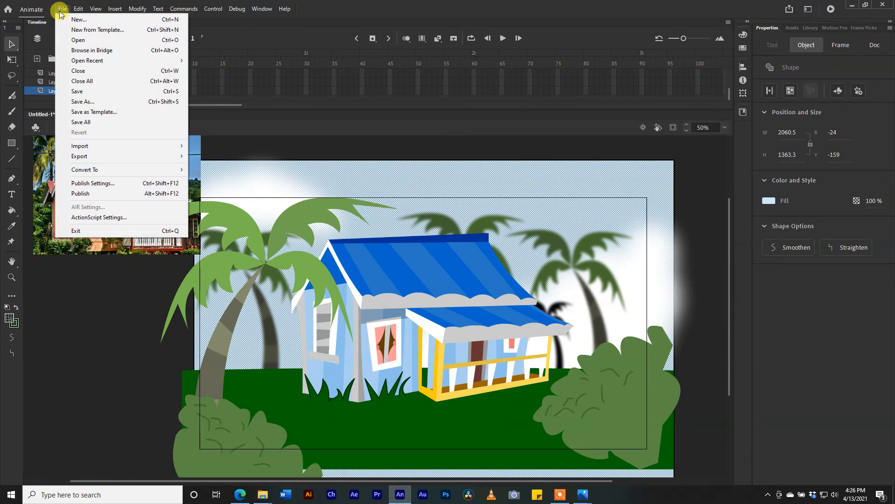
{"action": "mouse_move", "coordinate": [95, 61]}
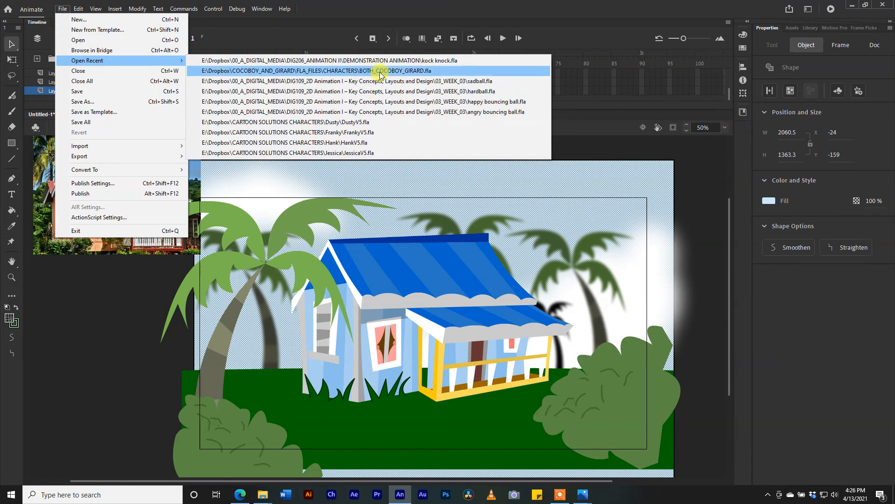
{"action": "left_click", "coordinate": [380, 72]}
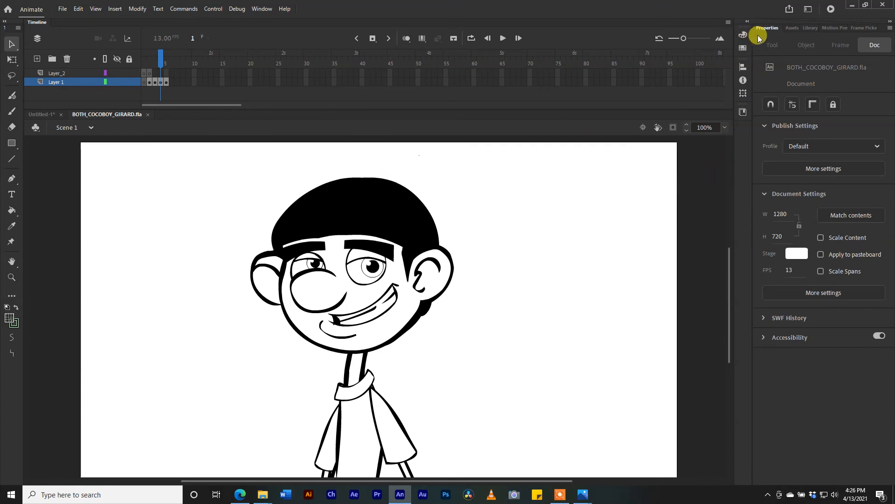
Step: Browse the body symbols in the library's GIRARD folder and copy the front-view body symbol
{"action": "left_click", "coordinate": [807, 29]}
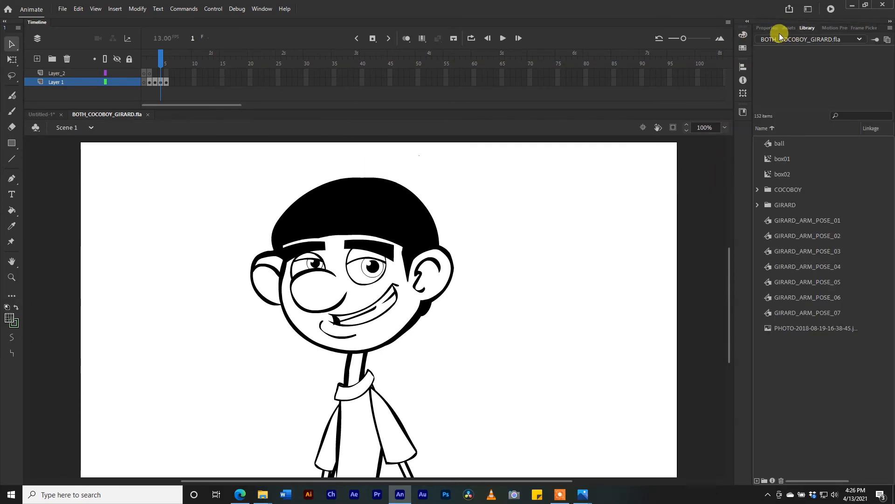
{"action": "left_click", "coordinate": [758, 204]}
{"action": "left_click", "coordinate": [790, 219]}
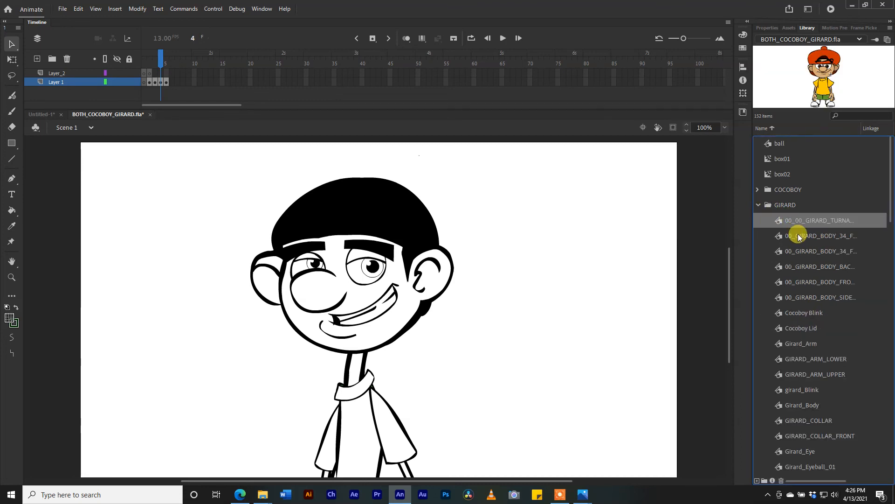
{"action": "left_click", "coordinate": [798, 237]}
{"action": "left_click", "coordinate": [800, 250]}
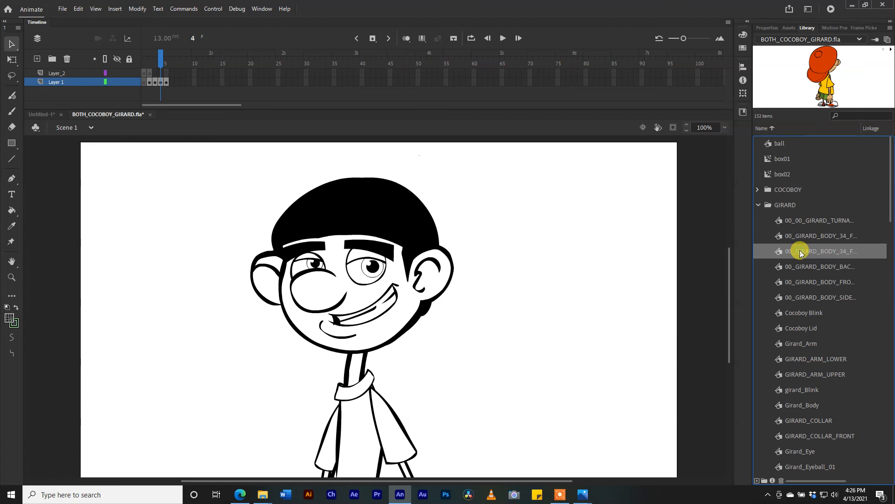
{"action": "left_click", "coordinate": [800, 265]}
{"action": "left_click", "coordinate": [799, 281]}
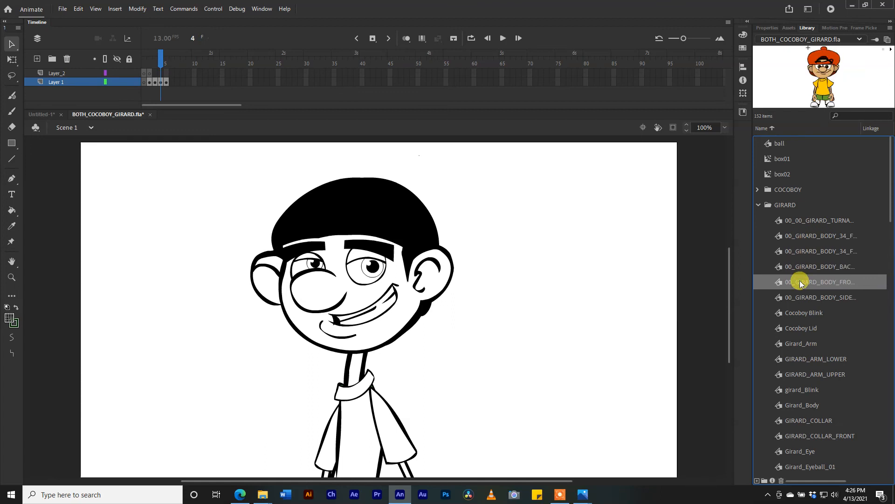
{"action": "right_click", "coordinate": [799, 281]}
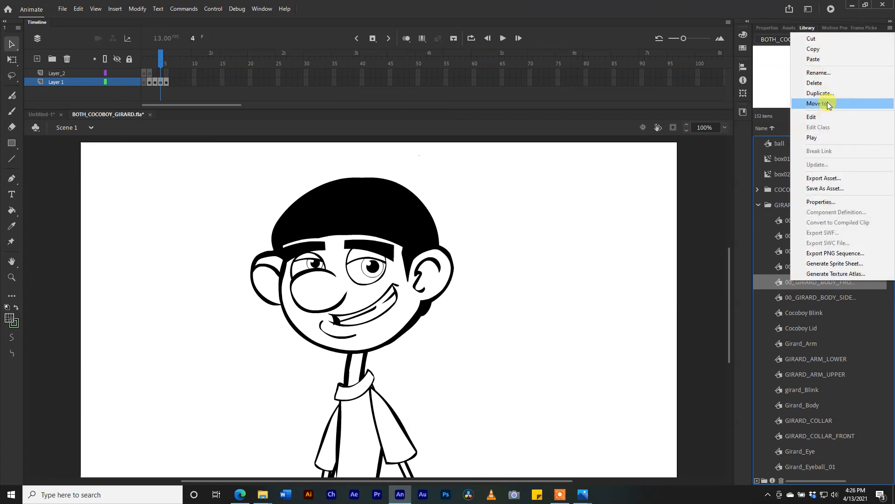
{"action": "left_click", "coordinate": [830, 51]}
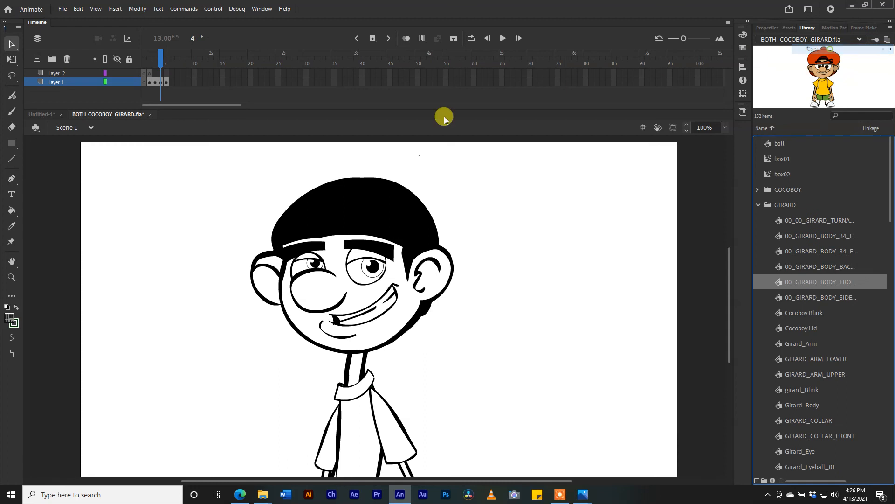
Step: Return to the Untitled-1 document, insert a new layer above Layer_5 and paste the copied character at the centre of the scene
{"action": "left_click", "coordinate": [41, 114]}
{"action": "scroll", "coordinate": [102, 86], "scroll_direction": "up", "scroll_amount": 5}
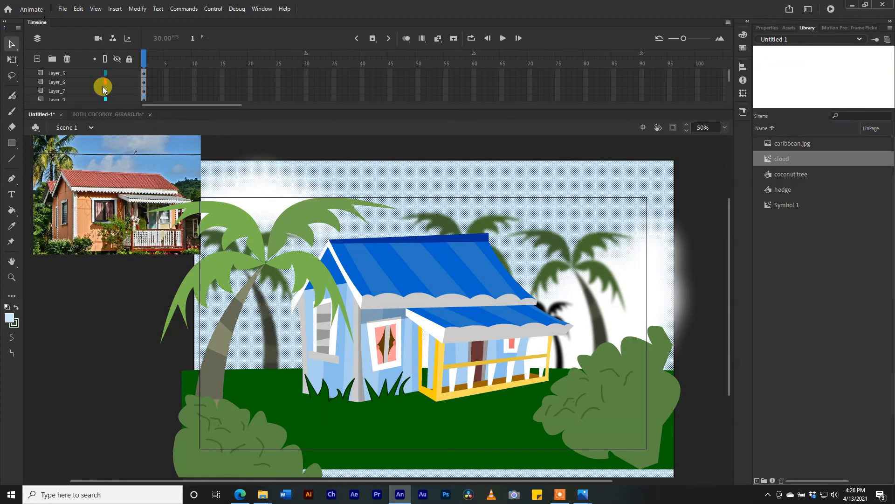
{"action": "right_click", "coordinate": [71, 73]}
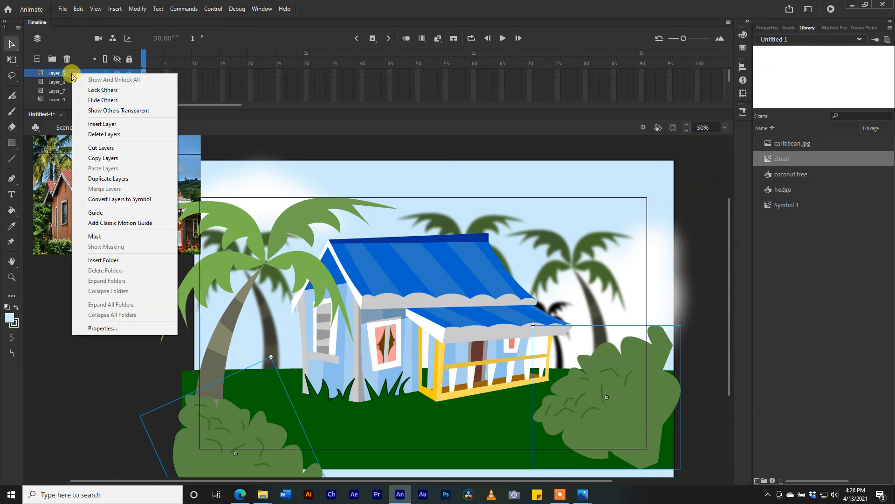
{"action": "left_click", "coordinate": [103, 125]}
{"action": "right_click", "coordinate": [103, 338]}
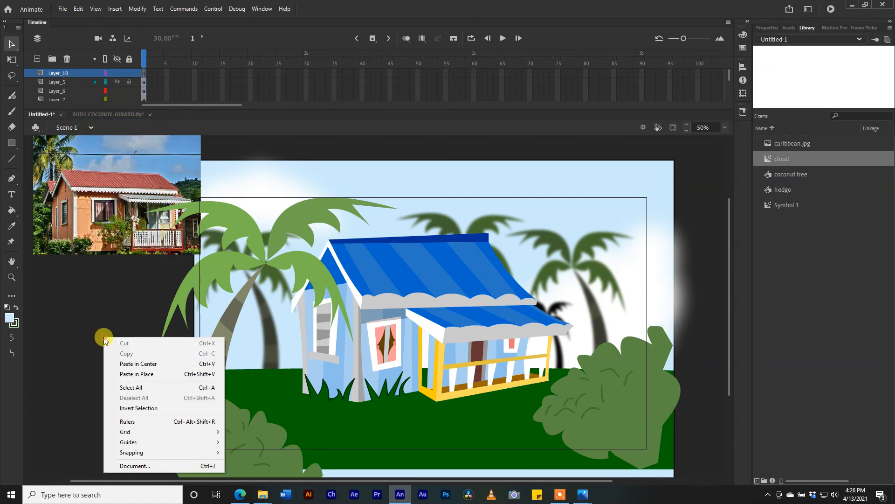
{"action": "left_click", "coordinate": [118, 364]}
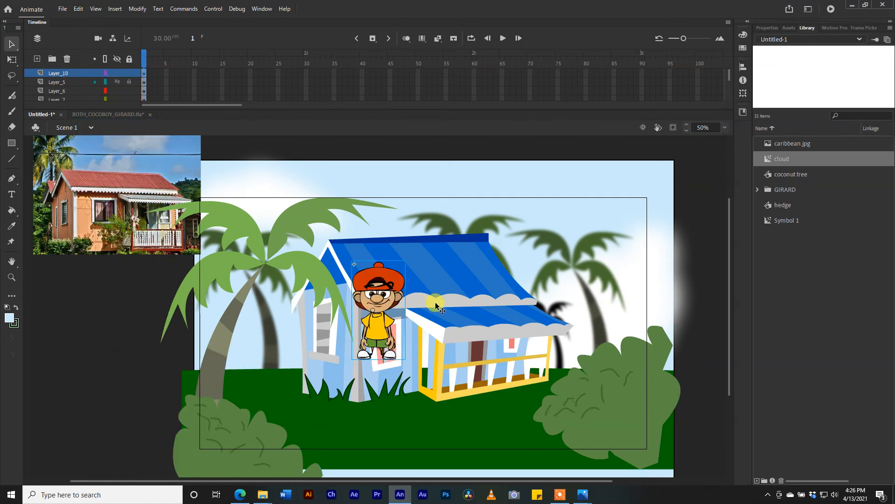
Step: Enlarge the character with Free Transform and place him on the lawn between the porch and the right-hand hedge
{"action": "left_click_drag", "start_coordinate": [380, 296], "coordinate": [429, 372]}
{"action": "right_click", "coordinate": [430, 372]}
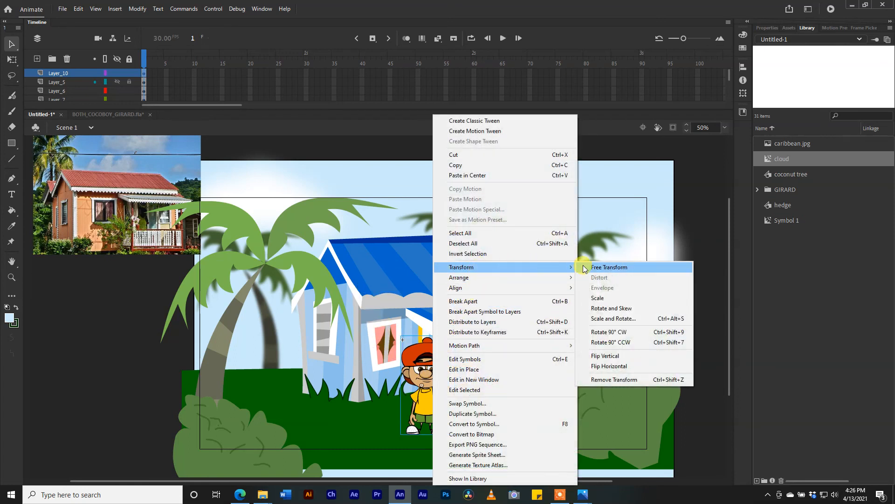
{"action": "left_click", "coordinate": [589, 267]}
{"action": "left_click", "coordinate": [452, 338]}
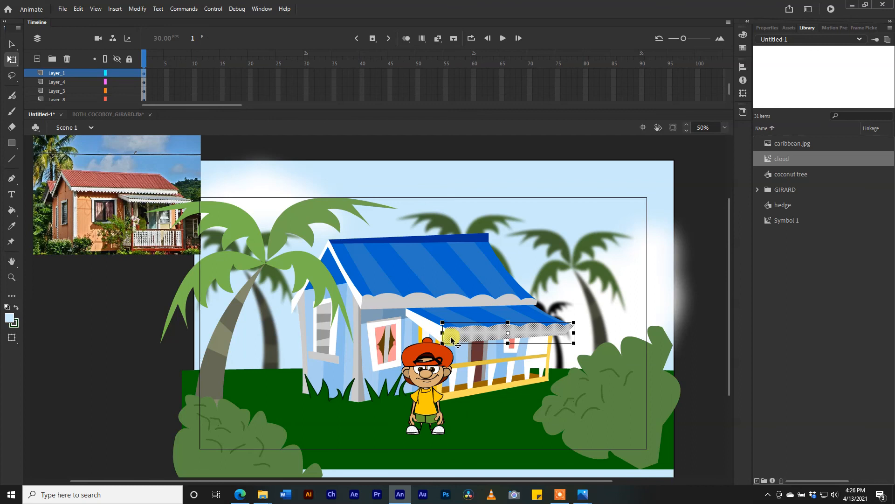
{"action": "left_click", "coordinate": [431, 355]}
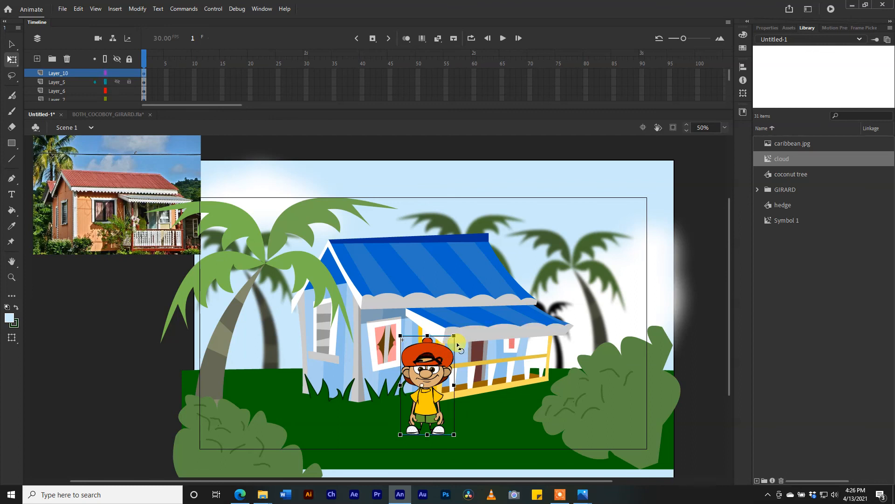
{"action": "left_click_drag", "start_coordinate": [454, 335], "coordinate": [308, 356]}
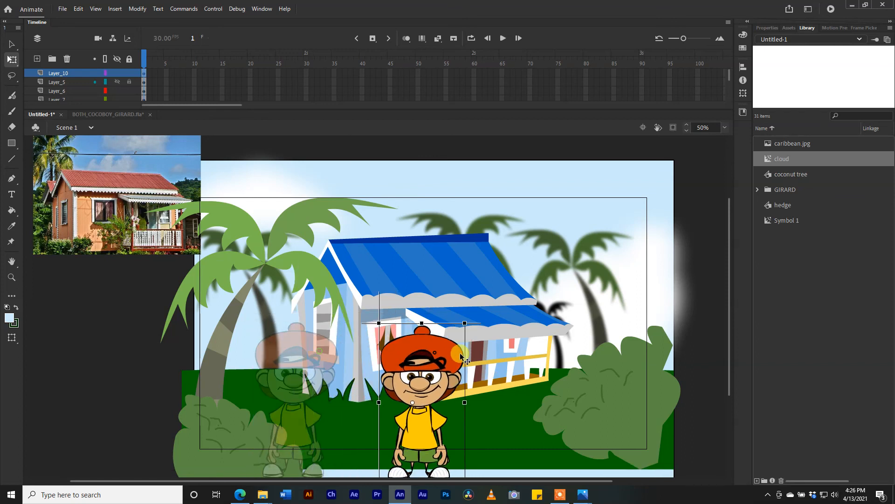
{"action": "left_click_drag", "start_coordinate": [461, 357], "coordinate": [556, 356]}
{"action": "left_click", "coordinate": [140, 314]}
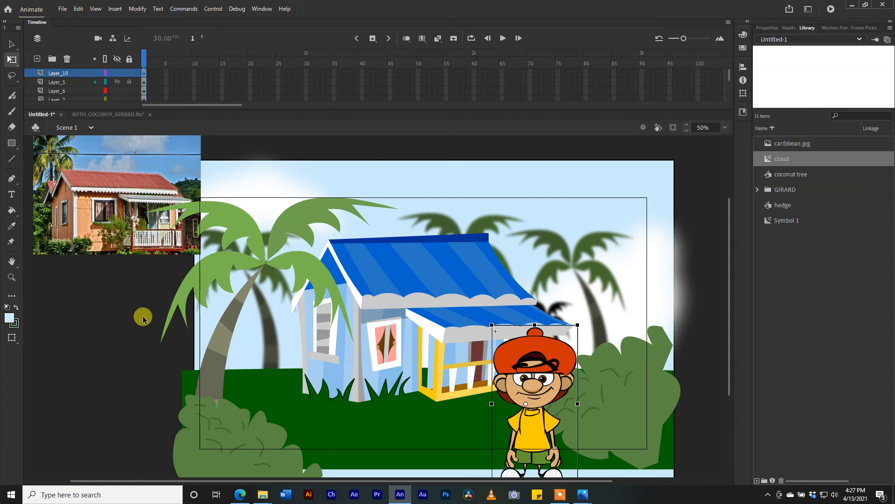
Step: Test the scene to preview the house and character, and close the preview window
{"action": "left_click", "coordinate": [214, 11]}
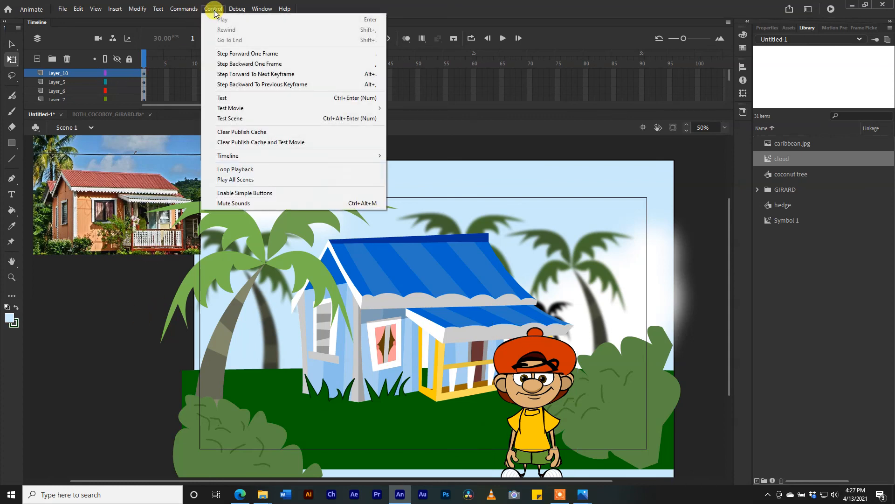
{"action": "left_click", "coordinate": [236, 117]}
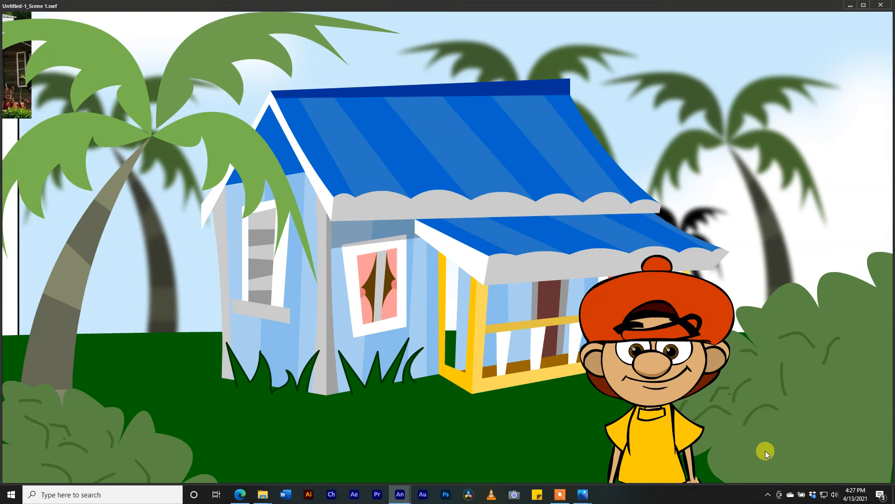
{"action": "left_click", "coordinate": [880, 5]}
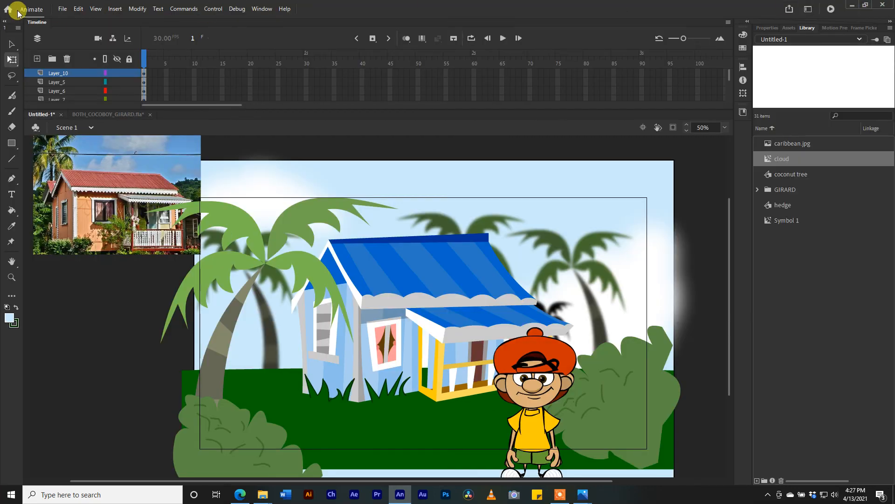
Step: Export the scene with Export Image (Legacy) as a PNG named girard in the background samples folder, at full document size
{"action": "left_click", "coordinate": [61, 9]}
{"action": "left_click", "coordinate": [93, 102]}
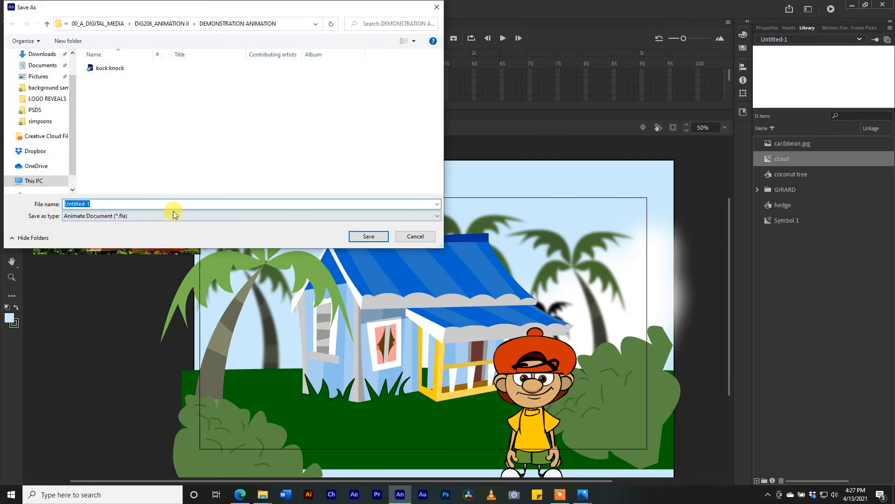
{"action": "left_click", "coordinate": [62, 8]}
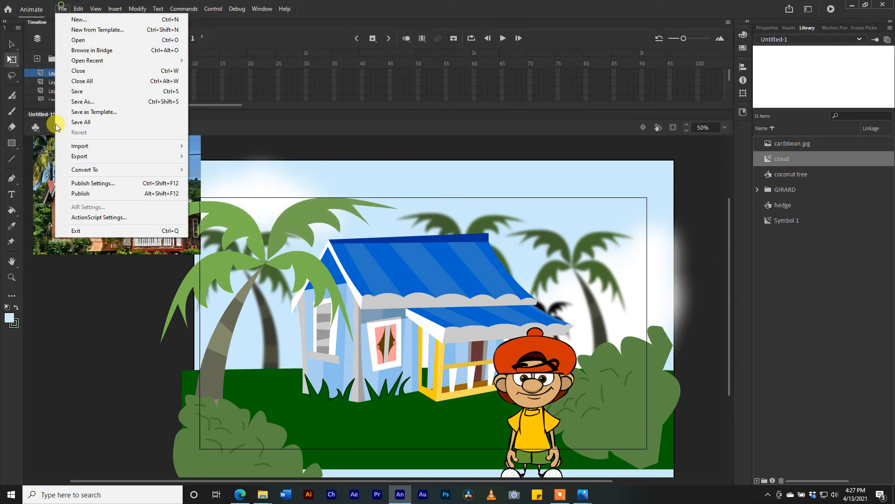
{"action": "mouse_move", "coordinate": [66, 156]}
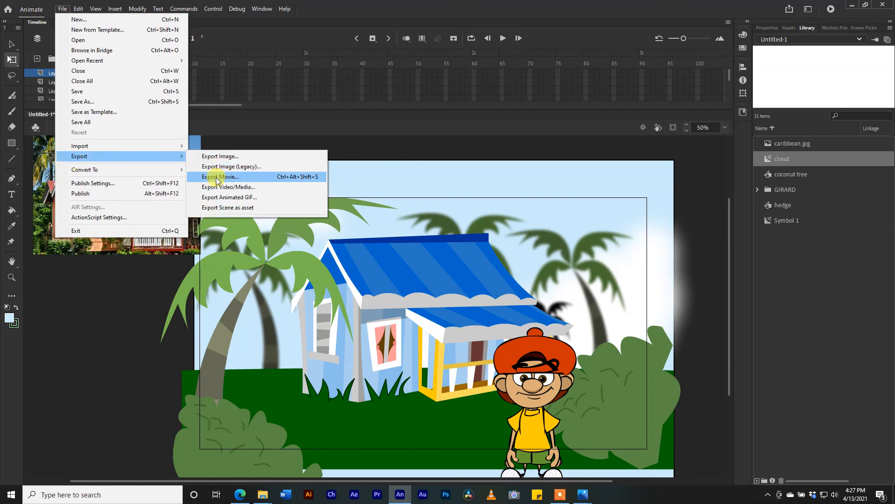
{"action": "left_click", "coordinate": [252, 166]}
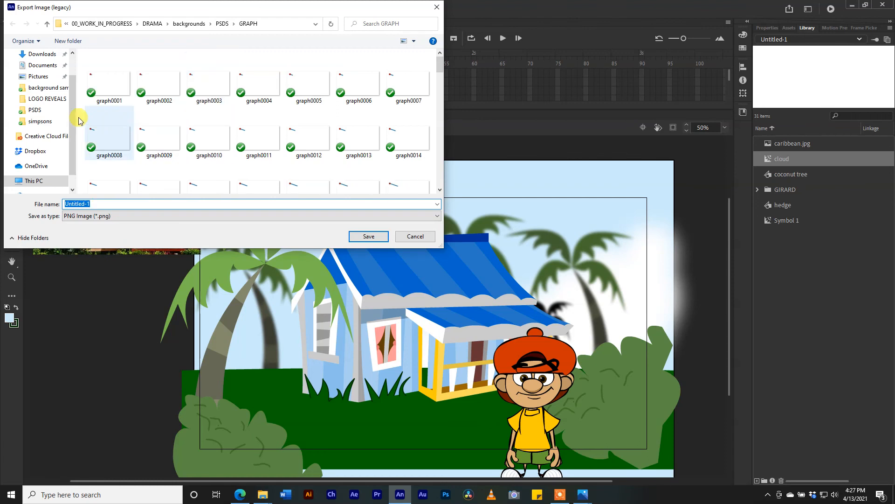
{"action": "left_click", "coordinate": [51, 88]}
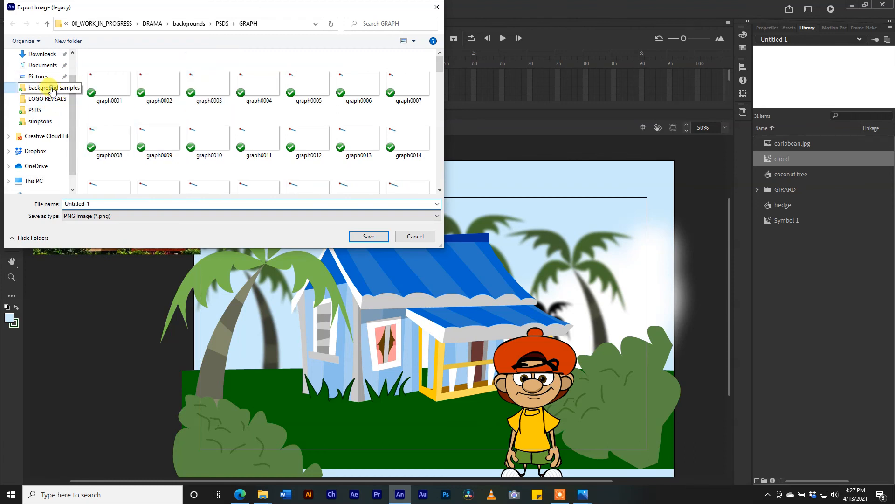
{"action": "left_click", "coordinate": [140, 200]}
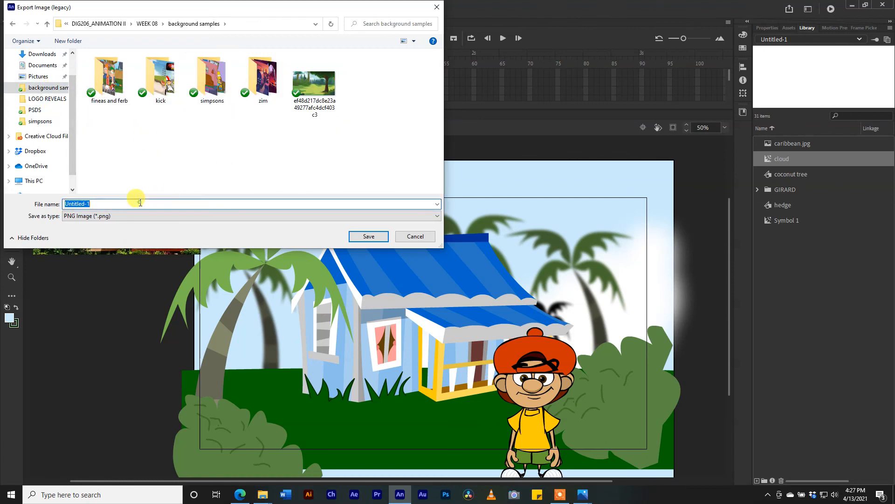
{"action": "type", "text": "gira"}
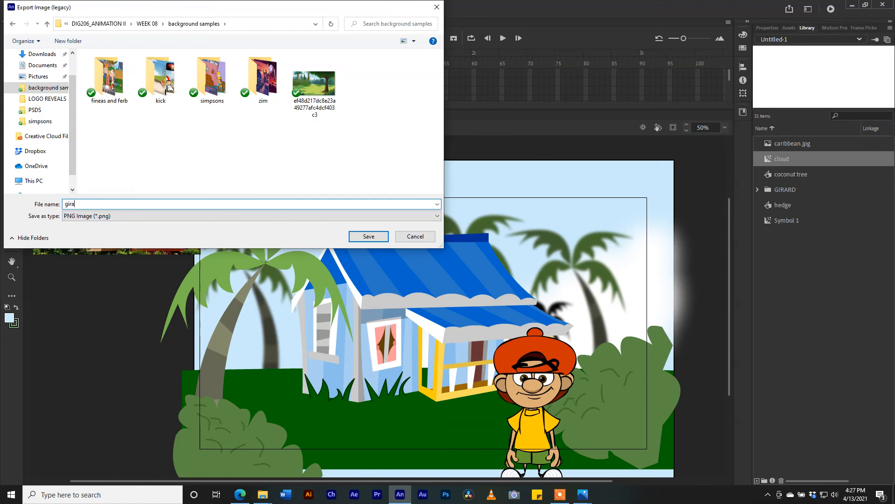
{"action": "key", "text": "Return"}
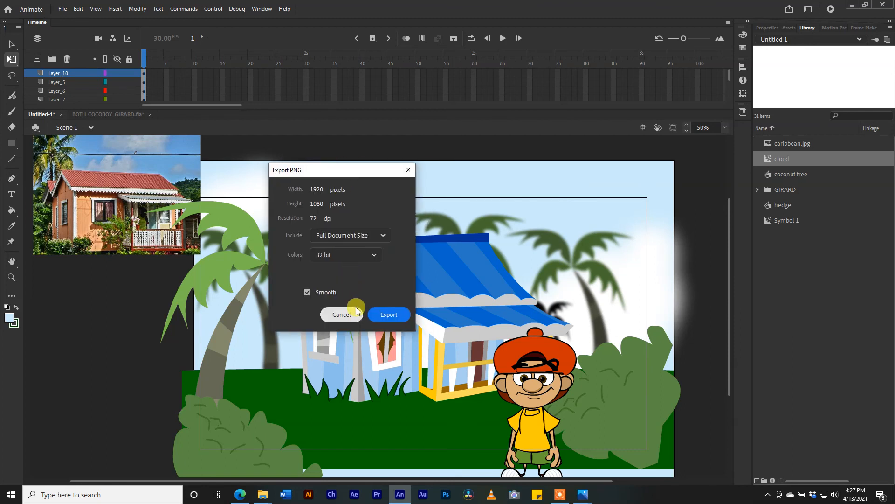
{"action": "left_click", "coordinate": [390, 315]}
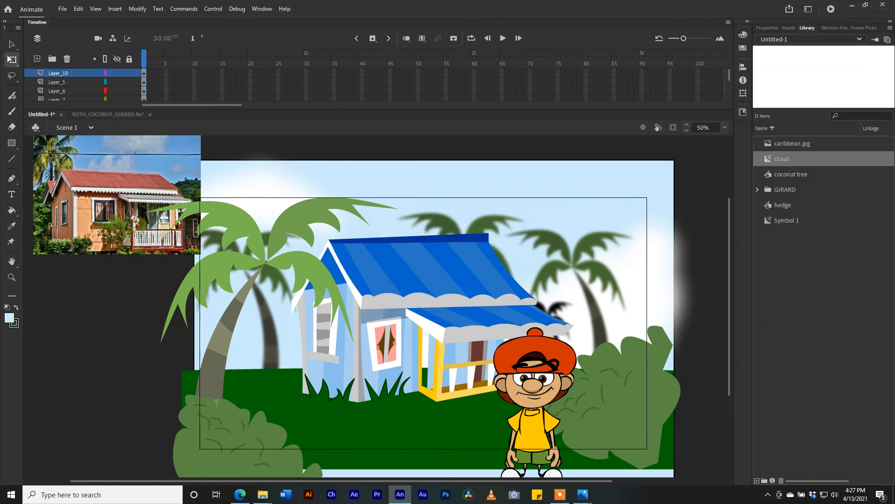
Step: Switch to Photos to examine the exported girard.png, and close the viewer
{"action": "key", "text": "alt+Tab"}
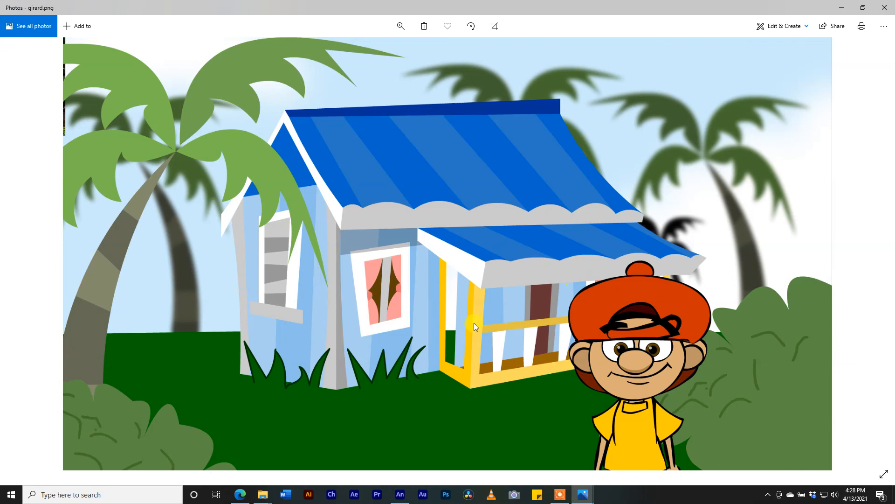
{"action": "left_click", "coordinate": [885, 7]}
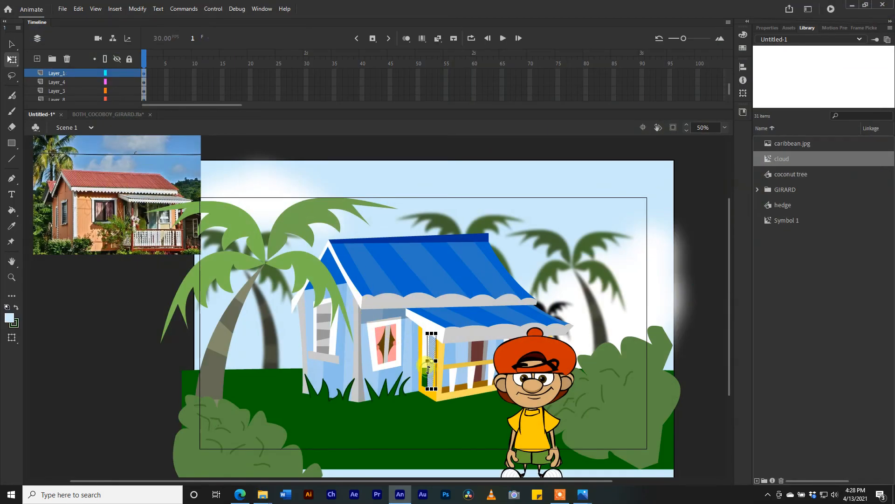
Step: Sample the darker yellow of the porch's corner frame as the Paint Bucket fill colour
{"action": "left_click", "coordinate": [428, 370]}
{"action": "left_click", "coordinate": [124, 380]}
{"action": "left_click", "coordinate": [12, 277]}
{"action": "left_click", "coordinate": [433, 368]}
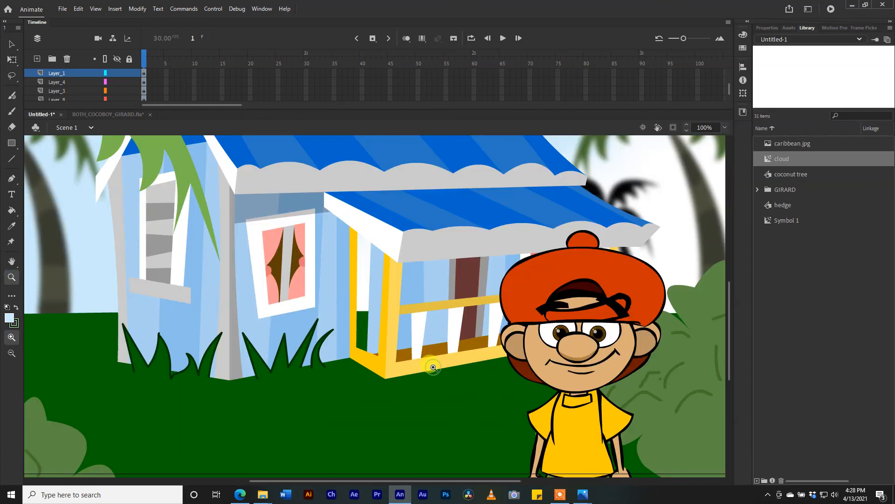
{"action": "left_click", "coordinate": [365, 348]}
{"action": "scroll", "coordinate": [419, 447], "scroll_direction": "down", "scroll_amount": 3}
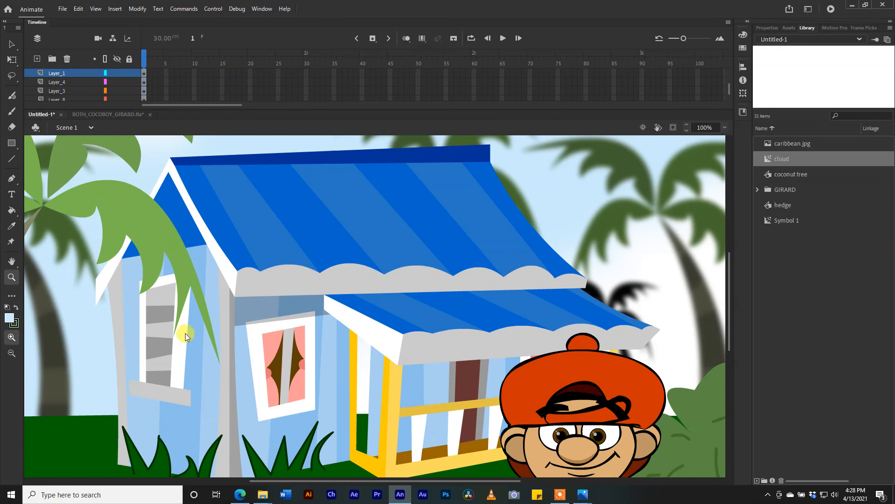
{"action": "left_click", "coordinate": [12, 225]}
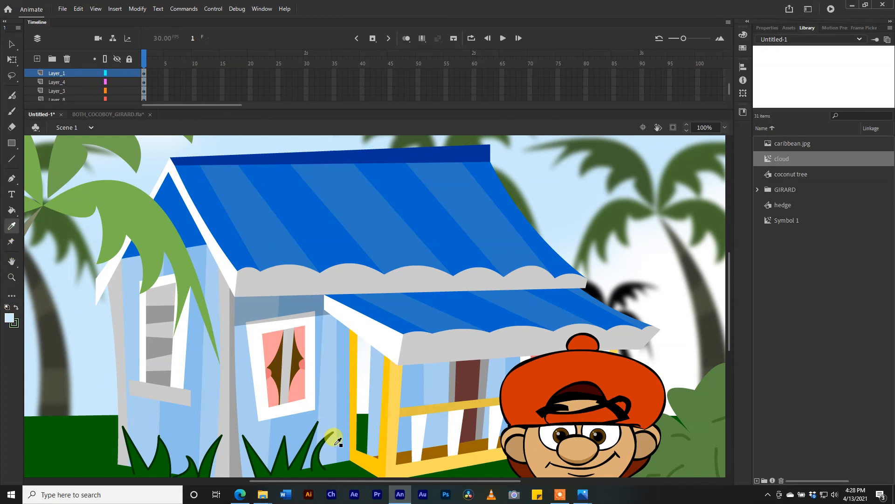
{"action": "left_click", "coordinate": [357, 451]}
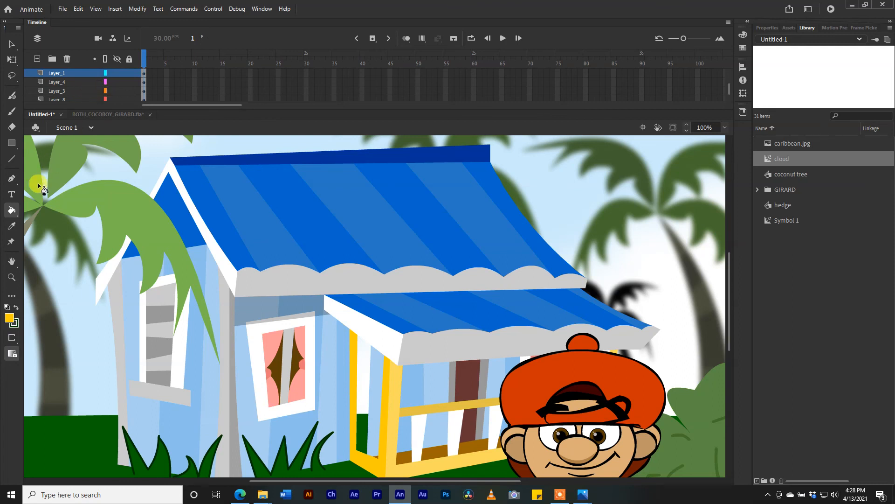
{"action": "left_click", "coordinate": [12, 226]}
{"action": "left_click", "coordinate": [359, 400]}
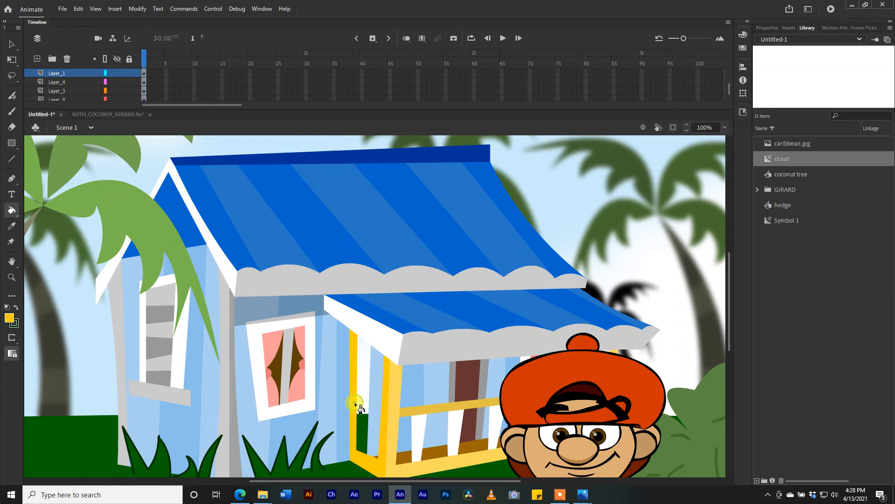
Step: Try filling the white strip inside the porch's side frame with the lighter yellow F4D34C, and undo the fill
{"action": "left_click", "coordinate": [768, 27]}
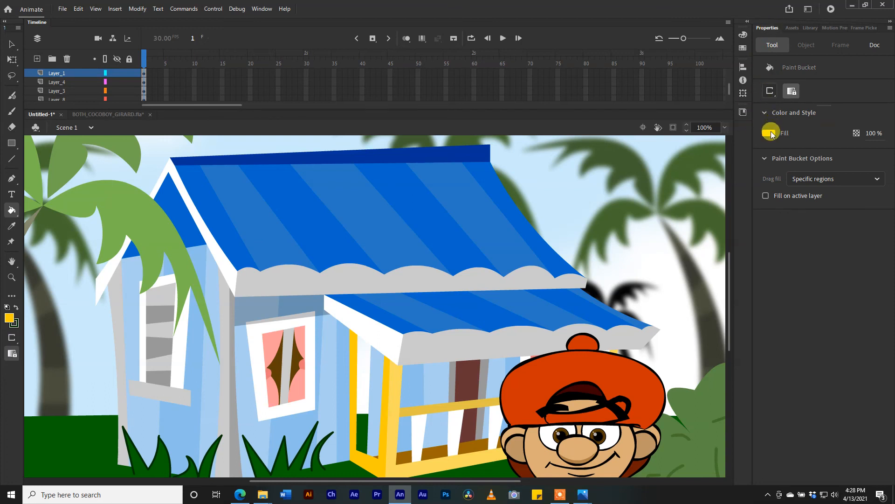
{"action": "left_click", "coordinate": [743, 34]}
{"action": "left_click_drag", "start_coordinate": [641, 100], "coordinate": [620, 88]}
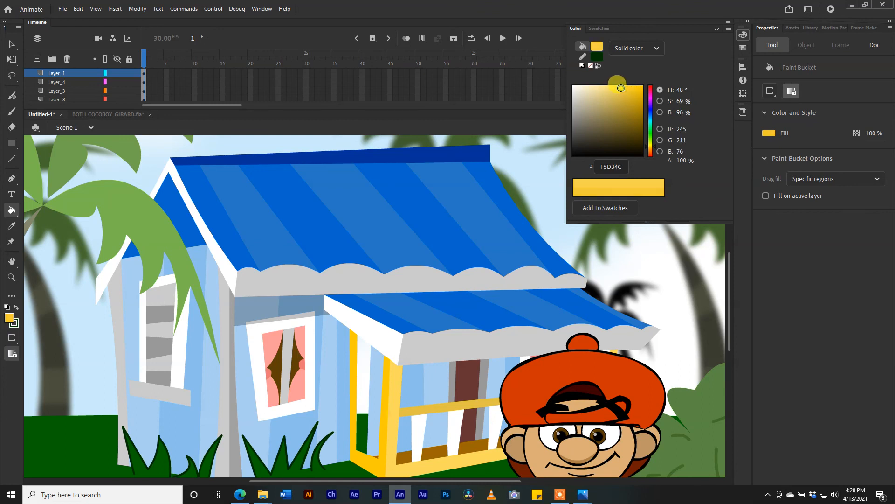
{"action": "left_click", "coordinate": [365, 359]}
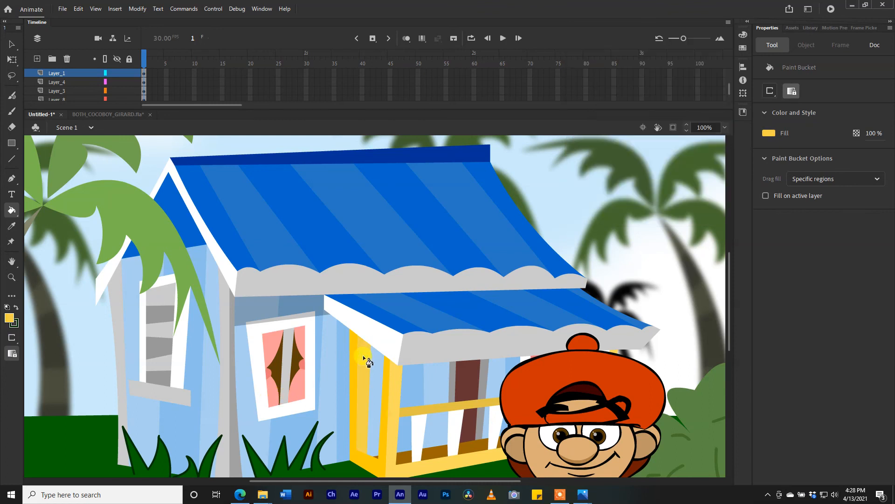
{"action": "key", "text": "ctrl+z"}
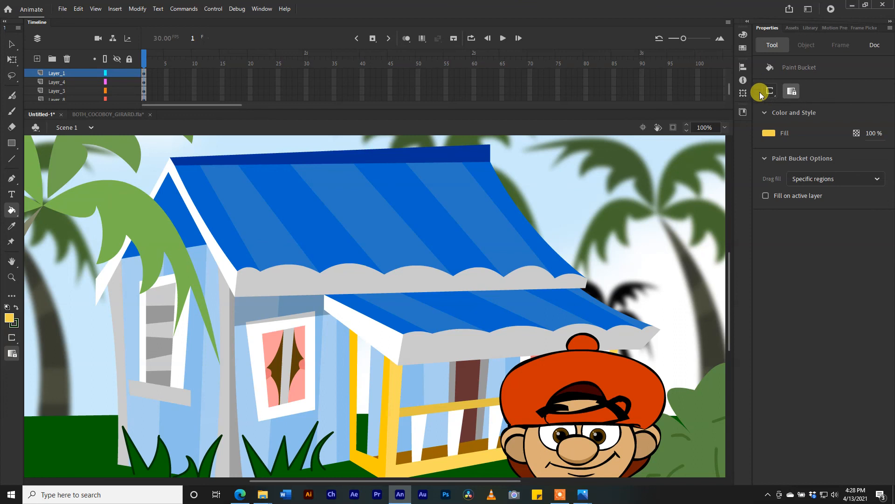
Step: Choose a paler yellow fill and apply it to the white strip inside the porch's side frame
{"action": "left_click", "coordinate": [743, 35]}
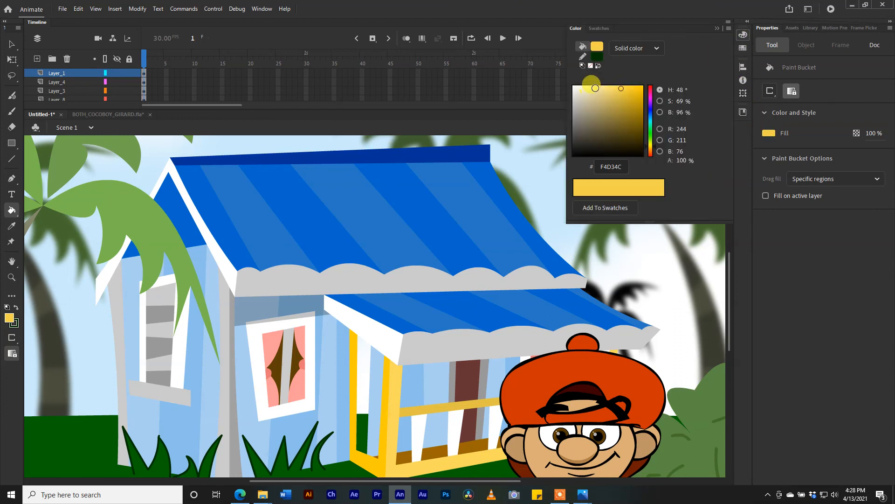
{"action": "left_click", "coordinate": [591, 103]}
{"action": "left_click", "coordinate": [362, 373]}
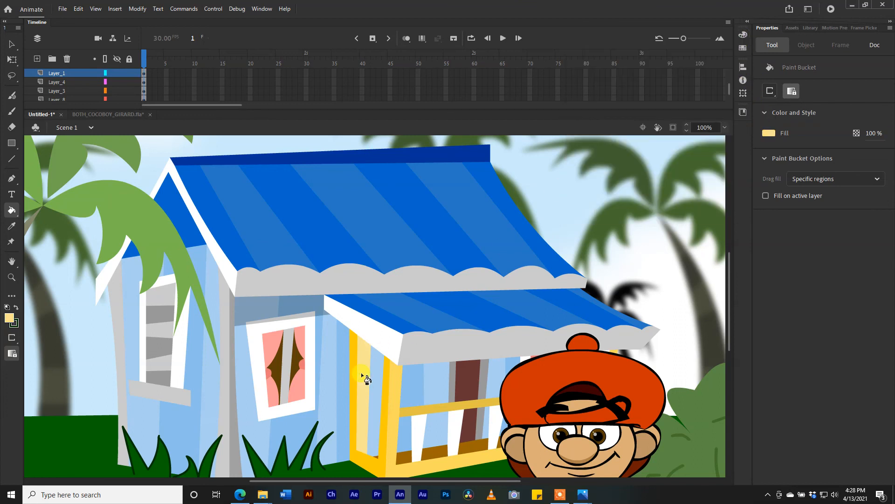
{"action": "key", "text": "ctrl+minus"}
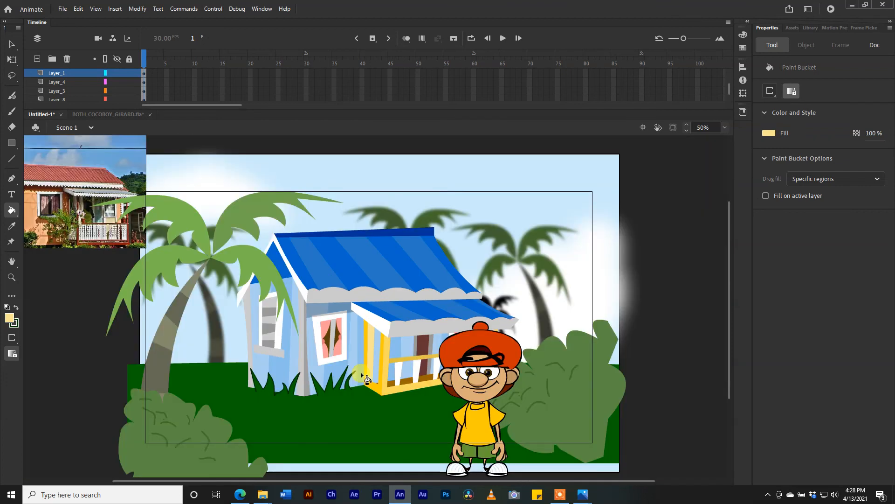